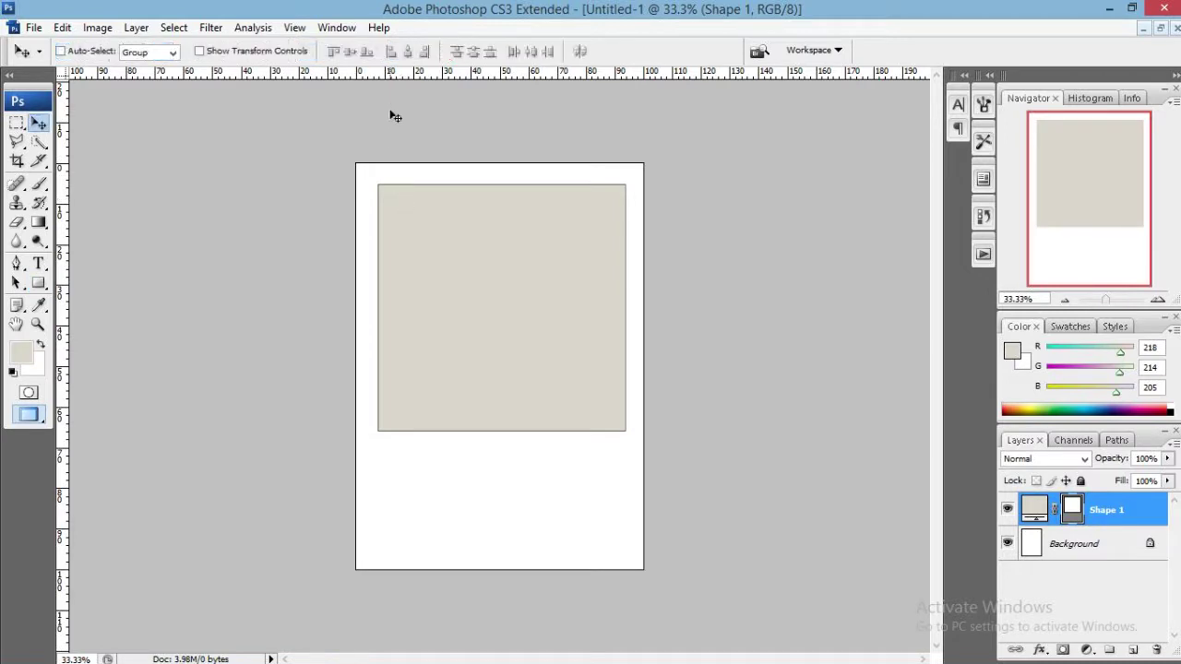
Place a vertical guide at position 50% using View > New Guide.
click(294, 27)
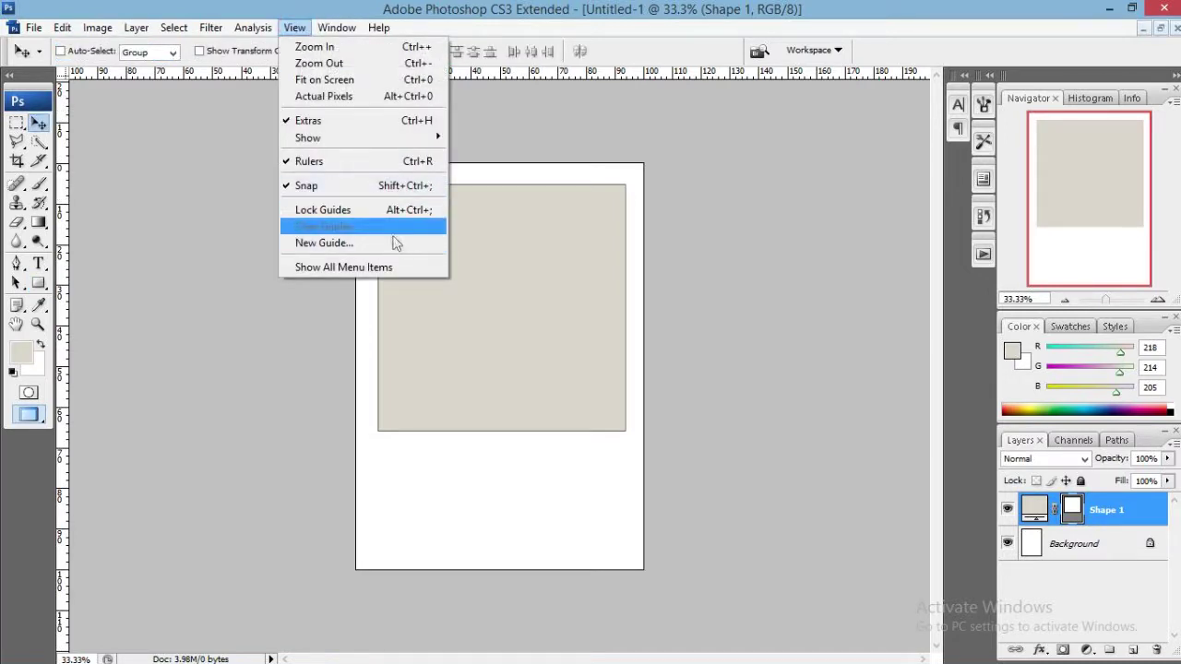
click(403, 246)
text(50)
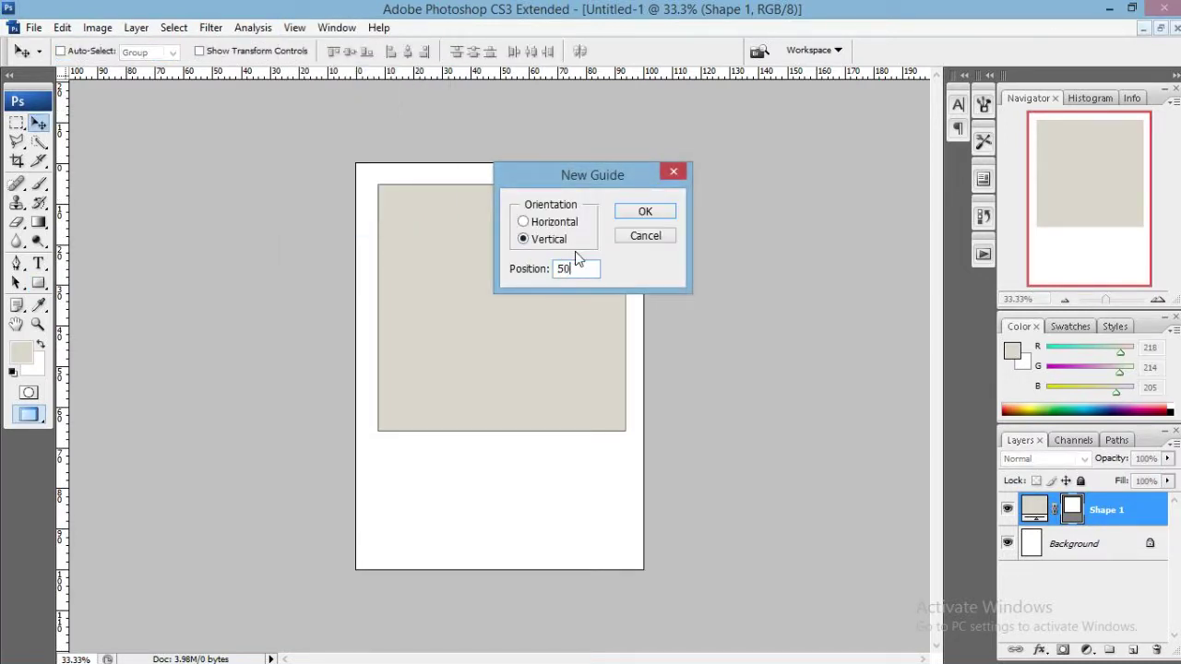
key(Return)
Free-transform the rectangle to 137.9% height, nudging it into place inside the white margin.
key(t)
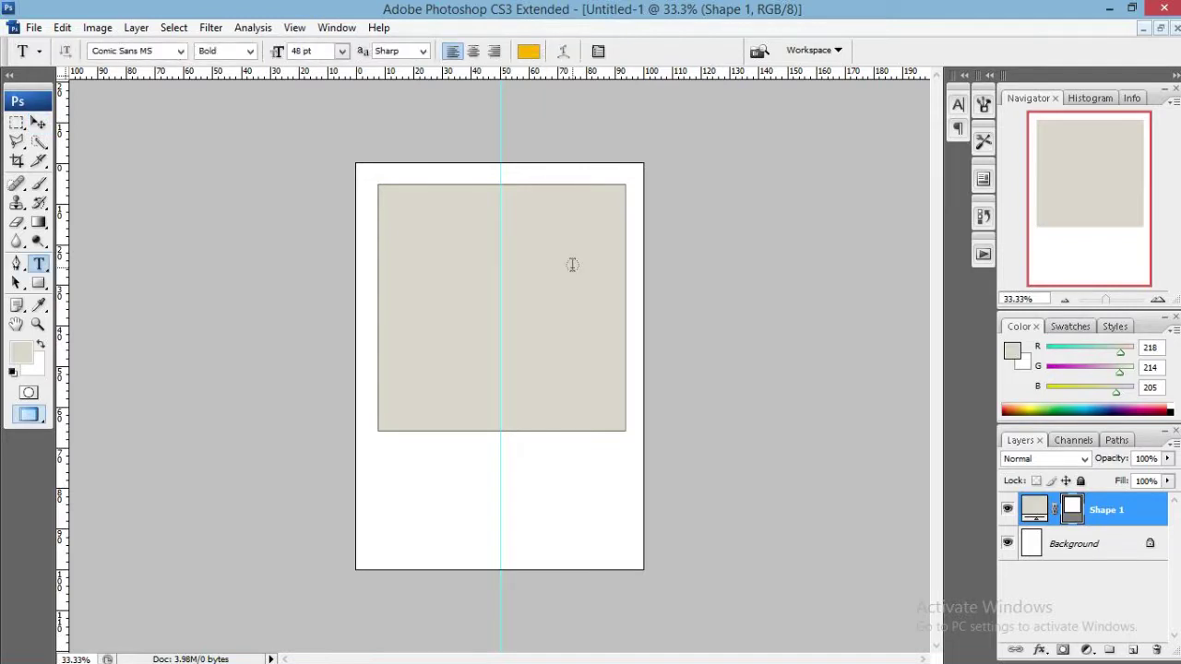
key(ctrl+t)
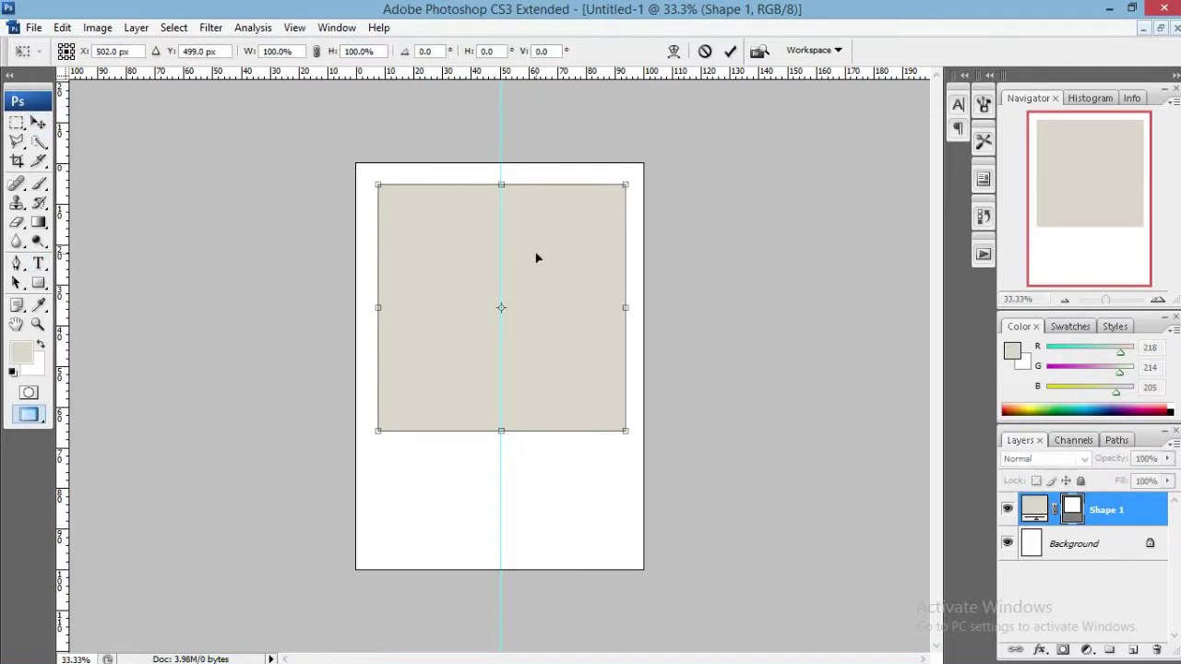
key(Left)
key(Left)
key(Left)
drag(508, 435, 524, 529)
key(Down)
key(Down)
key(Down)
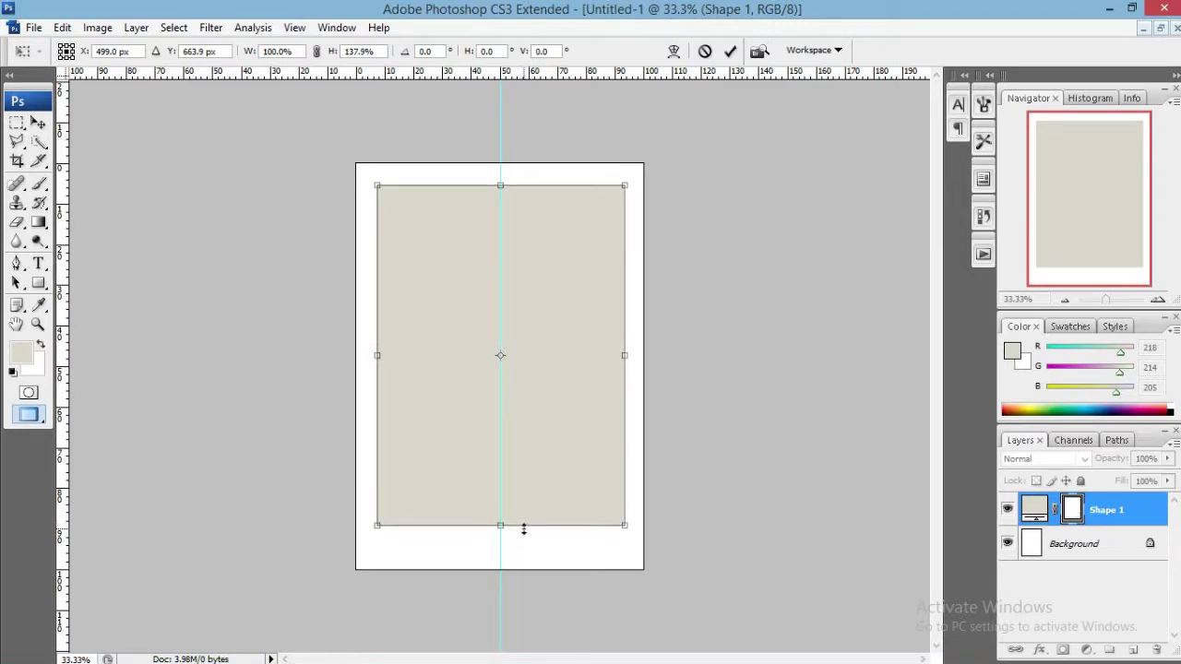
key(Down)
key(Down)
key(Down)
click(730, 52)
right_click(1128, 510)
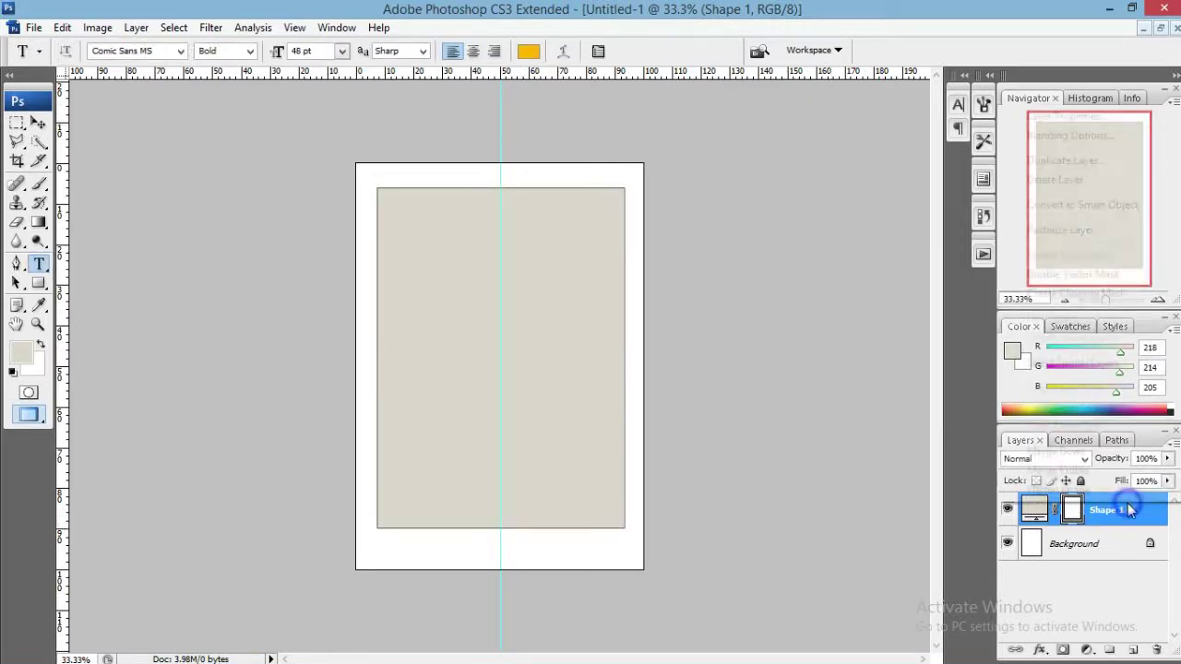
Add a 15 px black Stroke layer style to the rectangle's Shape 1 layer.
click(1062, 136)
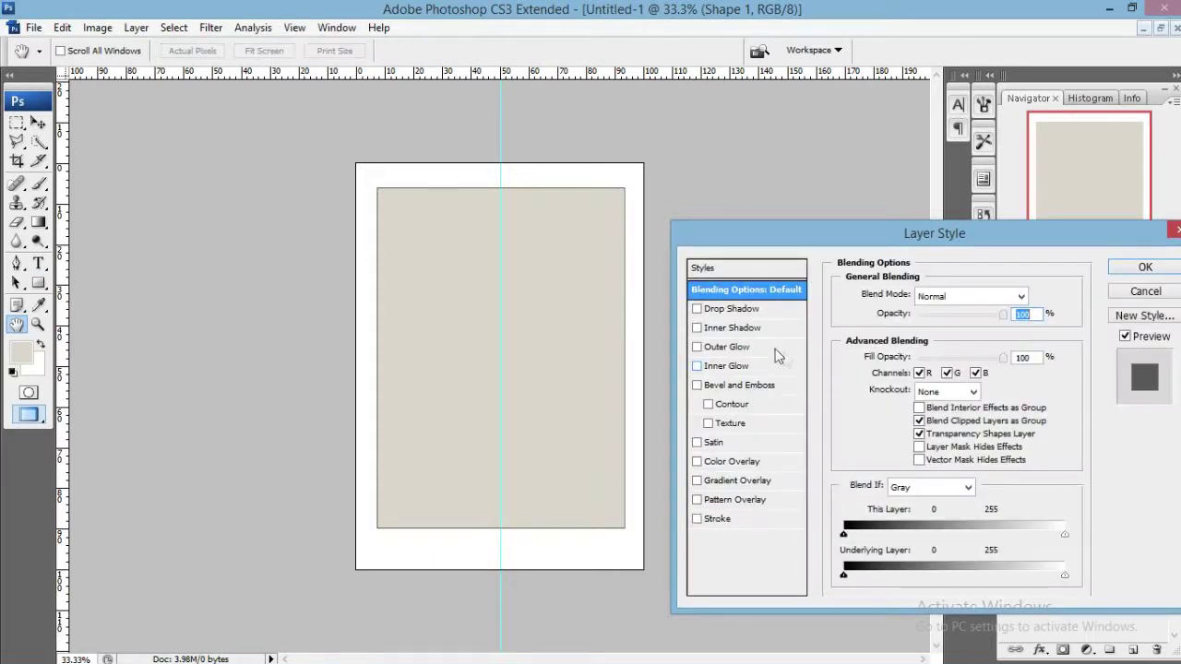
click(721, 519)
click(882, 402)
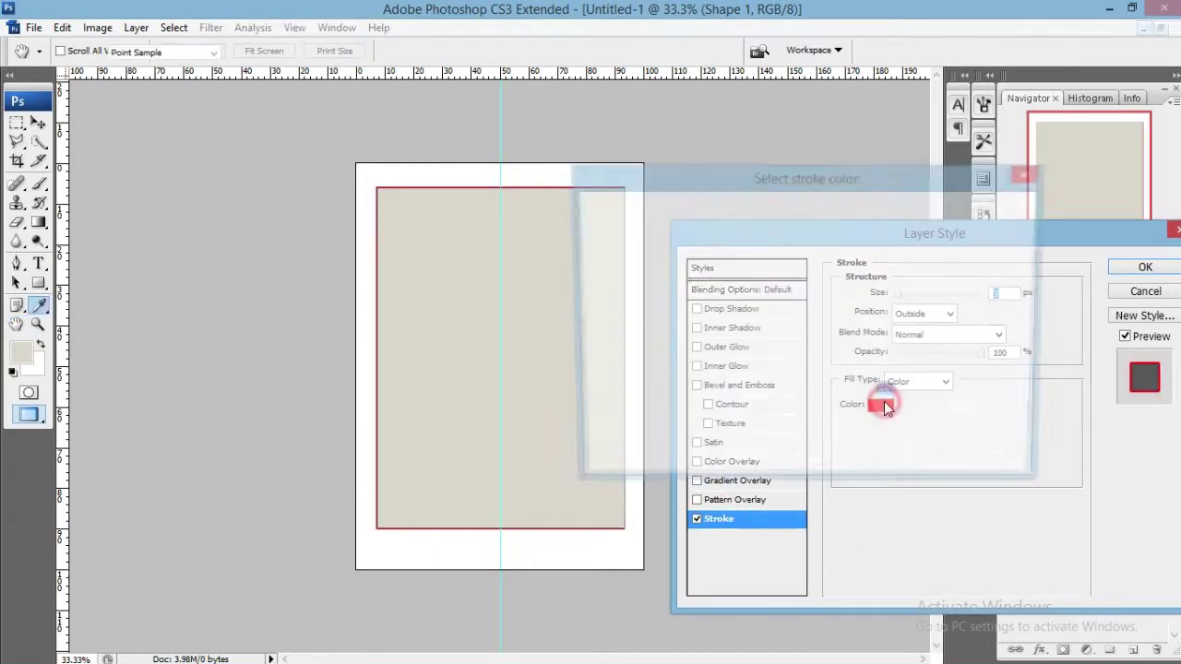
text(0)
click(941, 209)
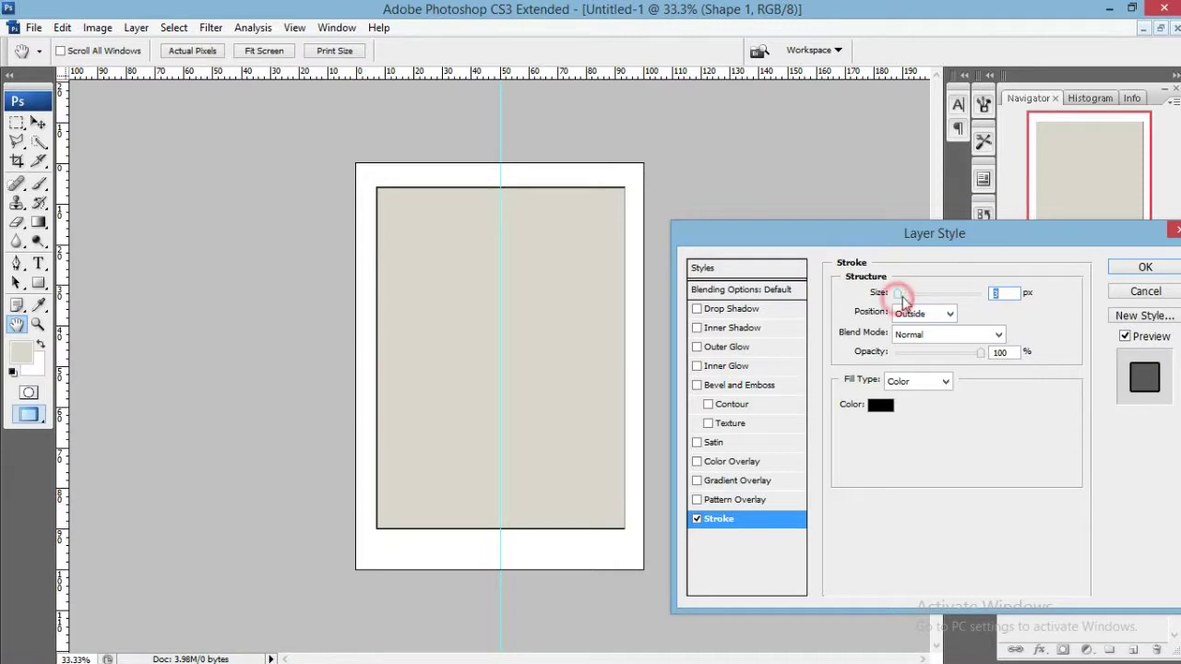
drag(895, 293, 906, 295)
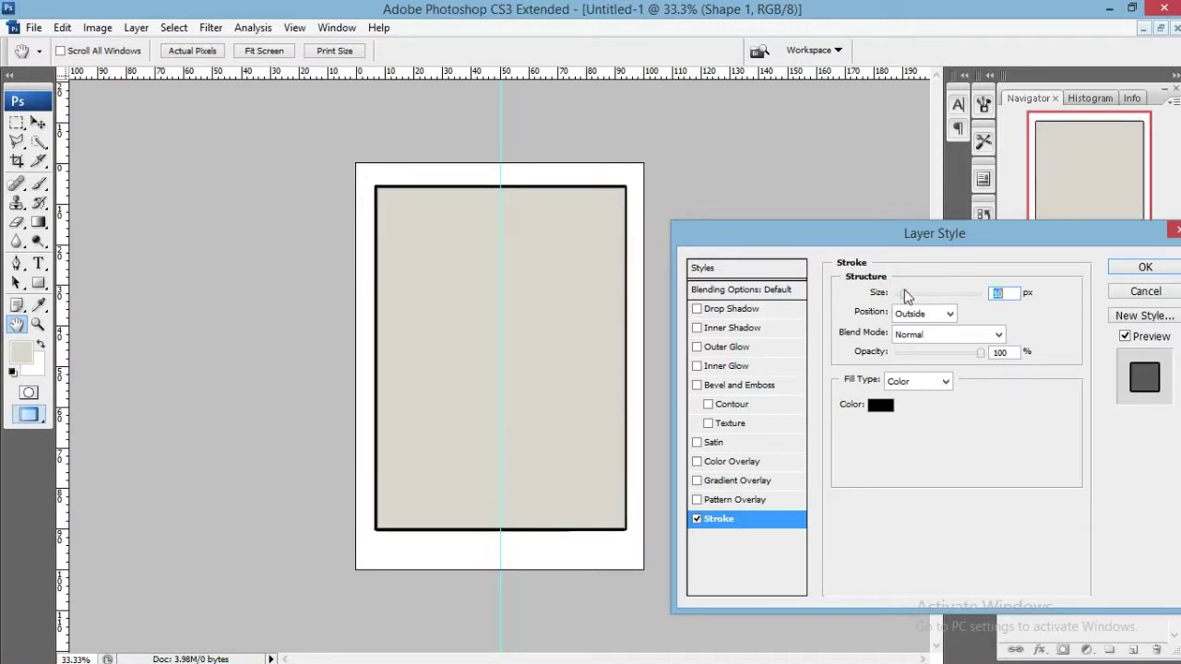
text(15)
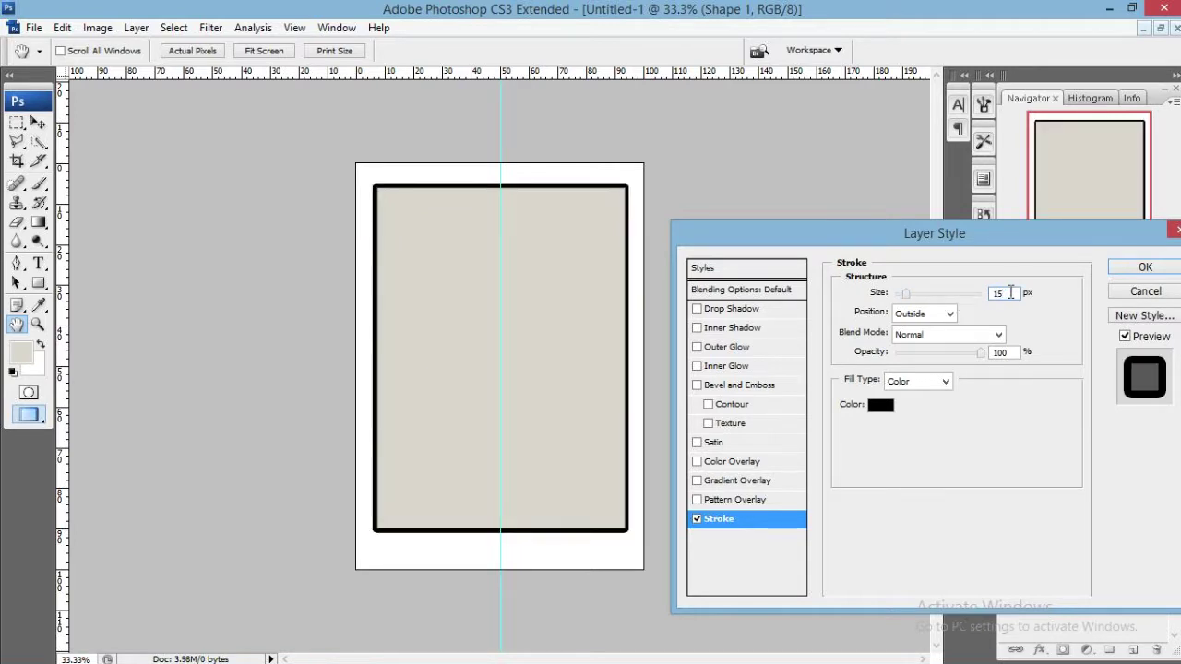
click(1160, 386)
click(1144, 266)
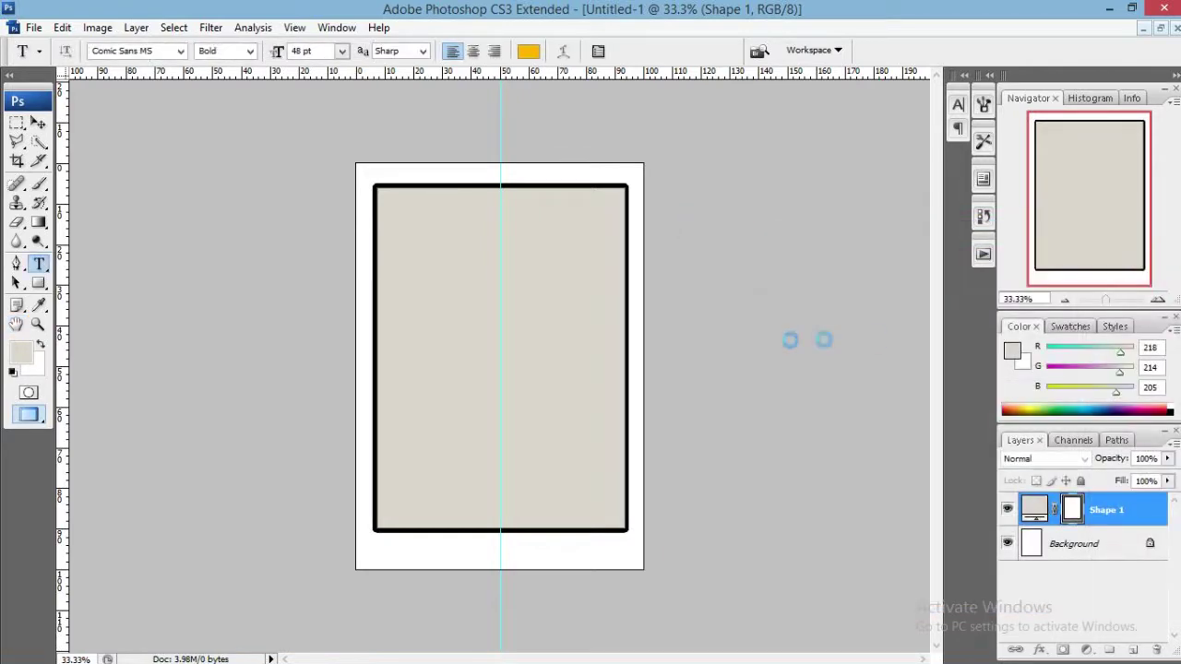
Open concert-crowd.jpg from the Flyer folder and float it in its own window.
key(v)
click(71, 644)
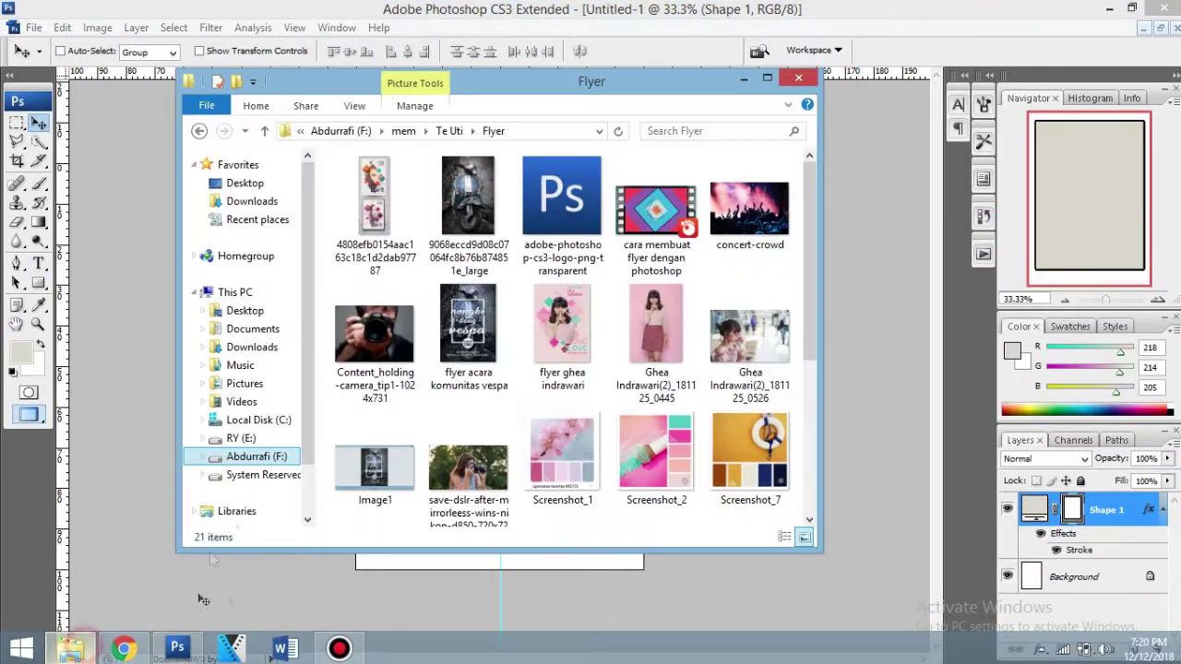
click(749, 208)
click(904, 311)
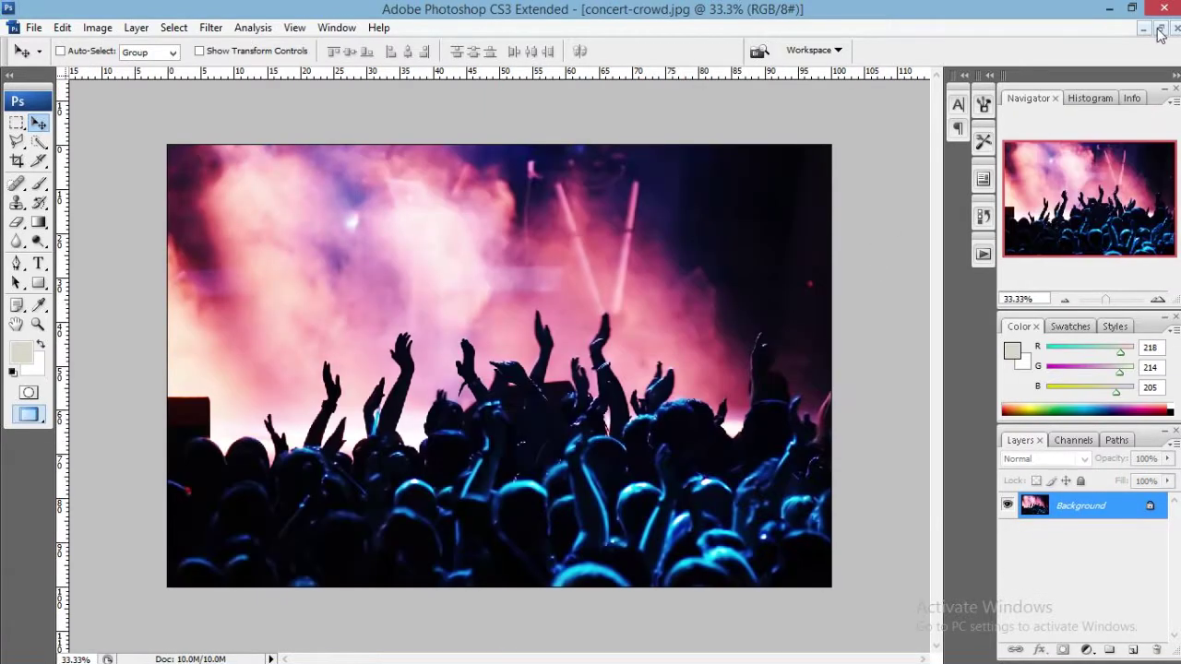
click(1160, 28)
Drag the concert-crowd photo into the Untitled-1 flyer document.
drag(459, 94, 843, 168)
drag(590, 332, 288, 267)
click(333, 85)
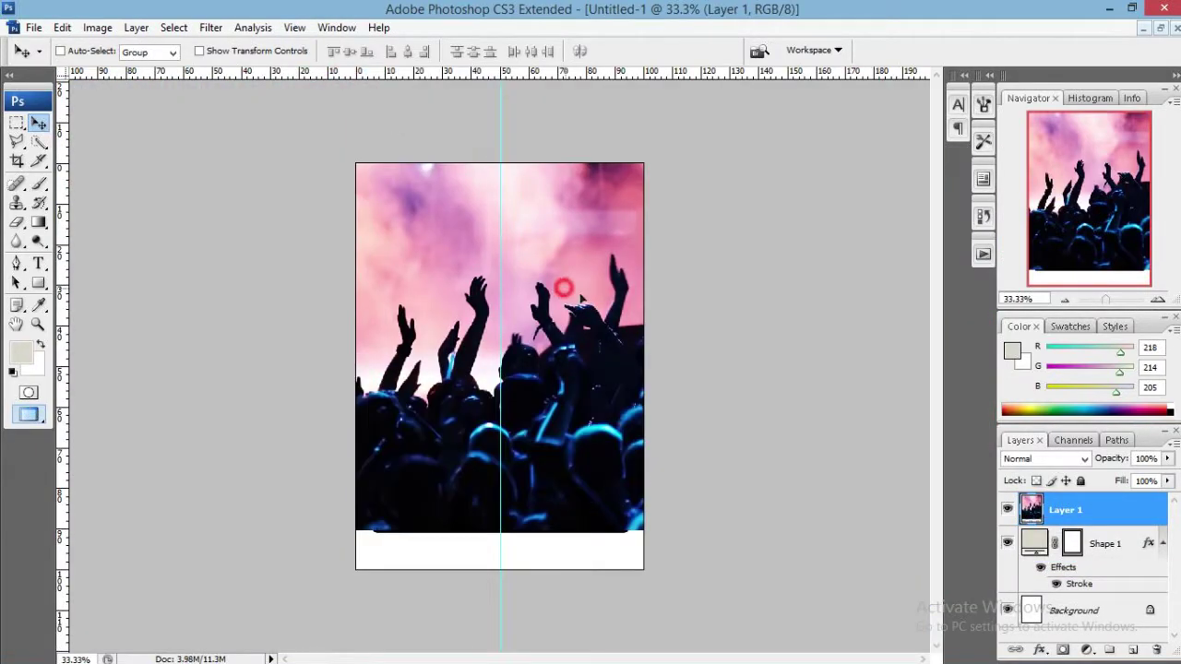
scroll(581, 297, down, 7)
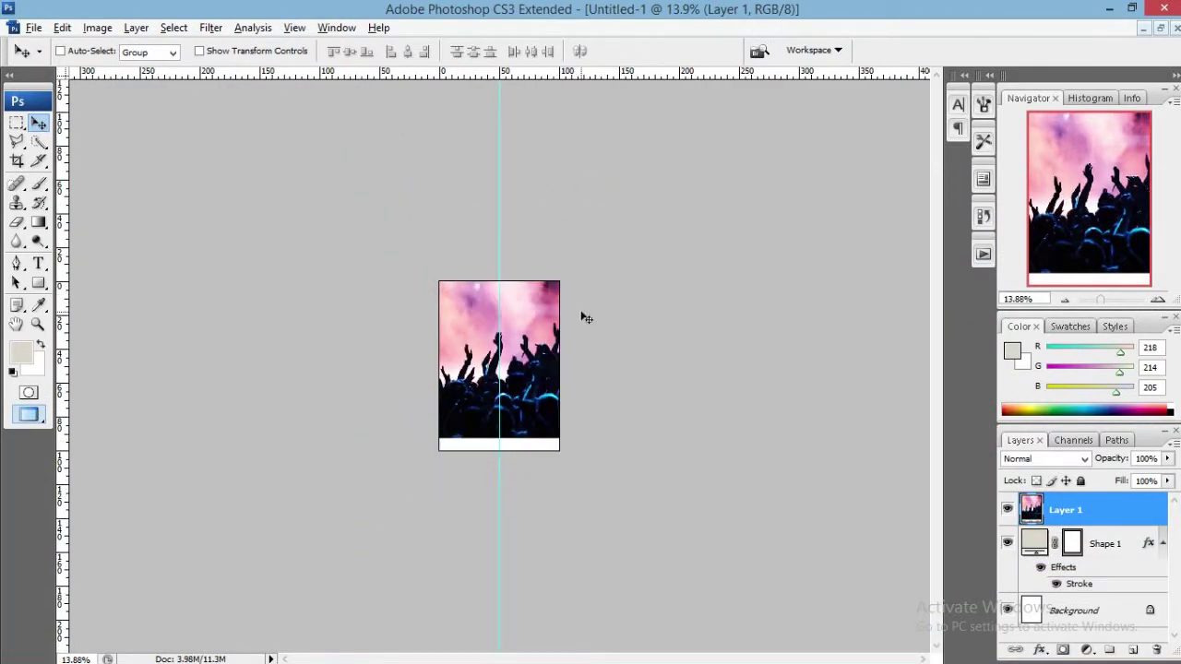
Scale the crowd photo to about 58.5% and position it over the top of the frame.
key(ctrl+t)
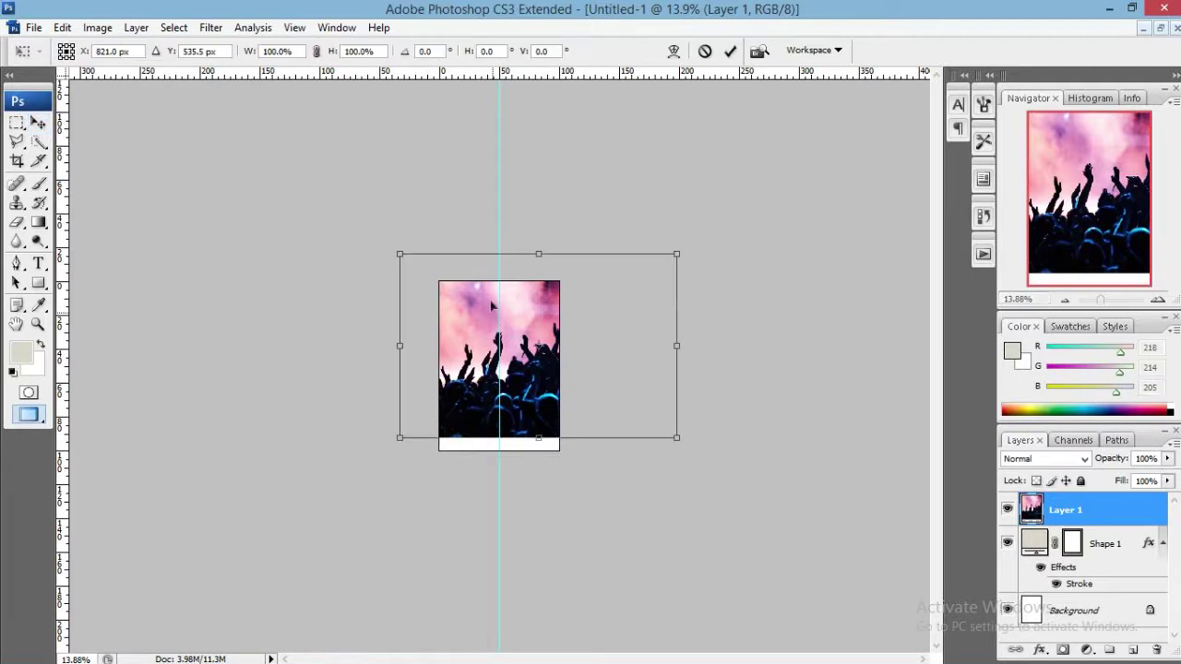
drag(396, 252, 470, 302)
drag(600, 341, 551, 322)
drag(623, 418, 579, 388)
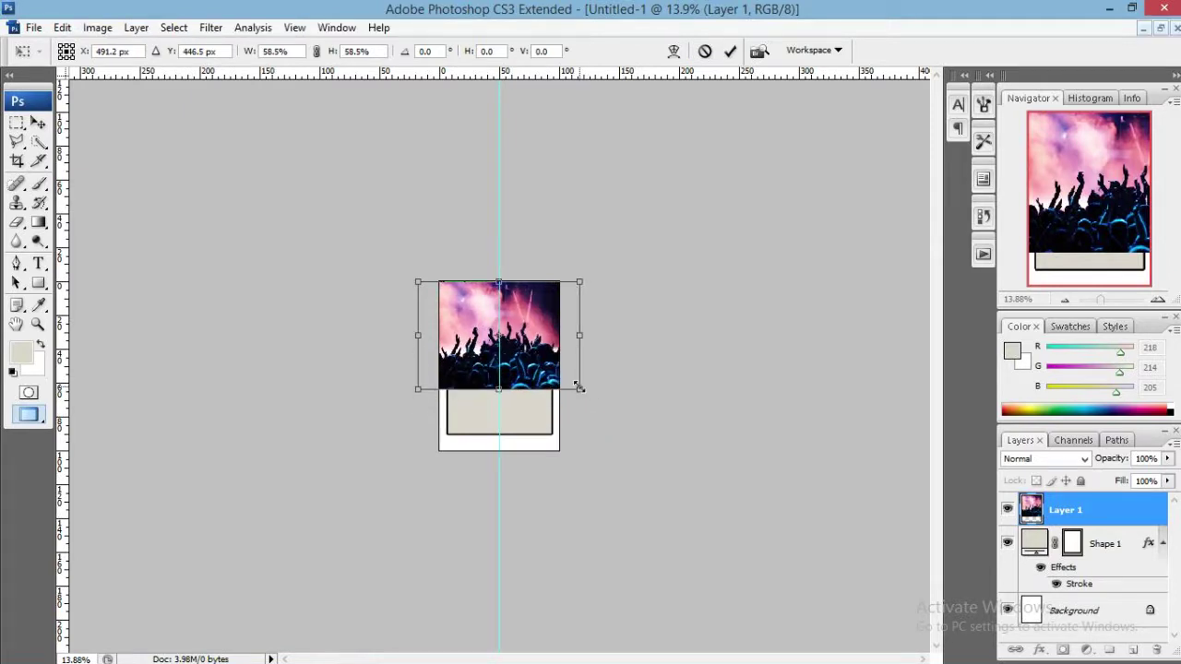
key(Return)
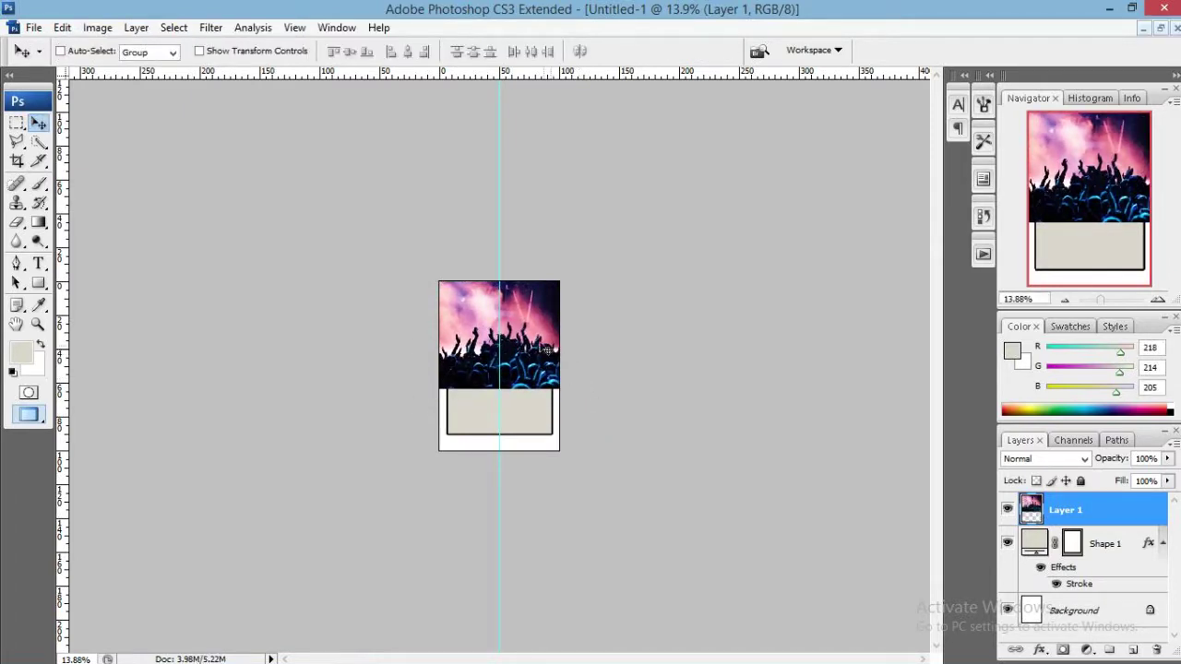
drag(544, 348, 546, 348)
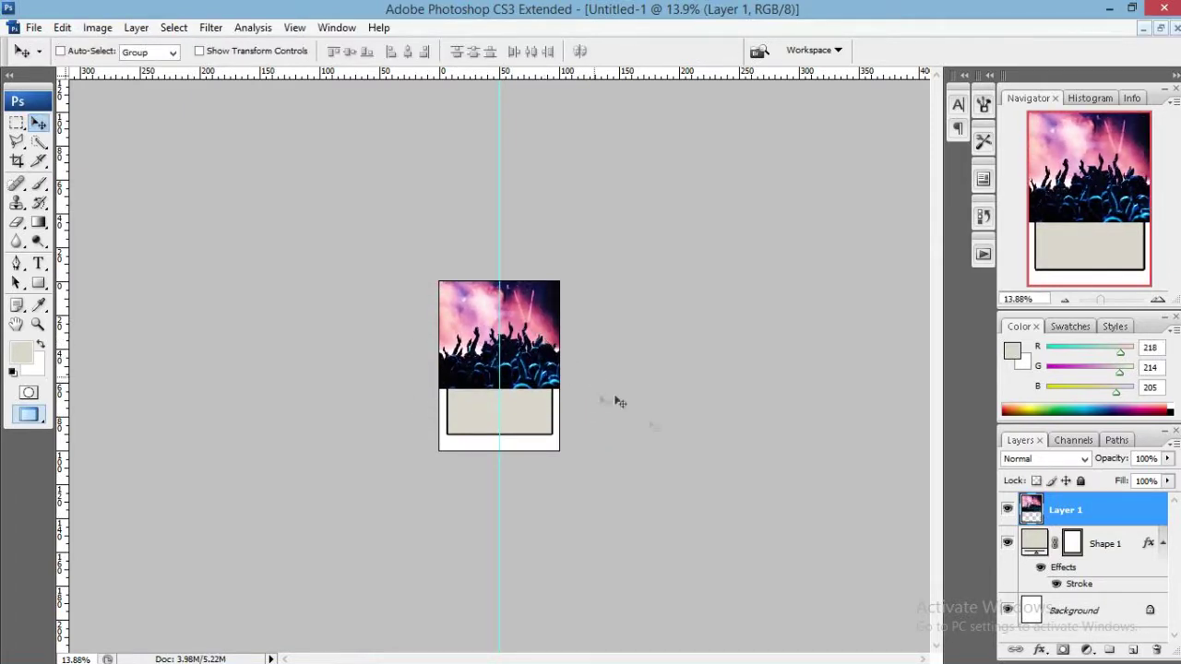
Clip the crowd photo layer to the framed rectangle with Create Clipping Mask.
right_click(1074, 515)
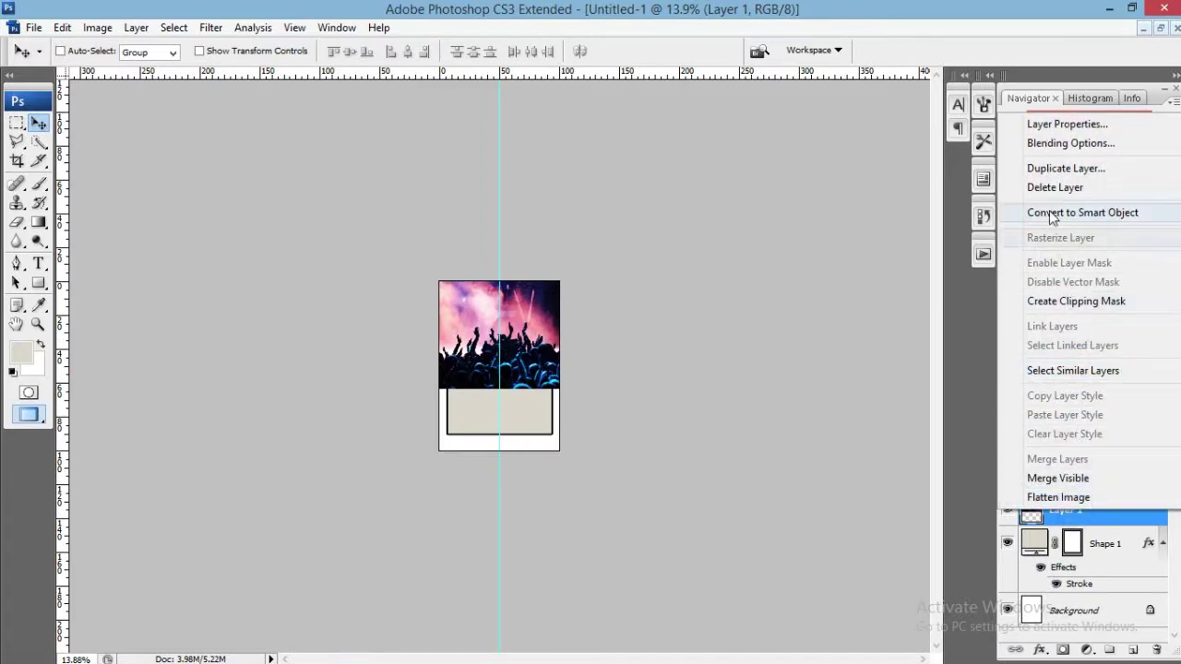
click(1040, 305)
scroll(538, 384, up, 5)
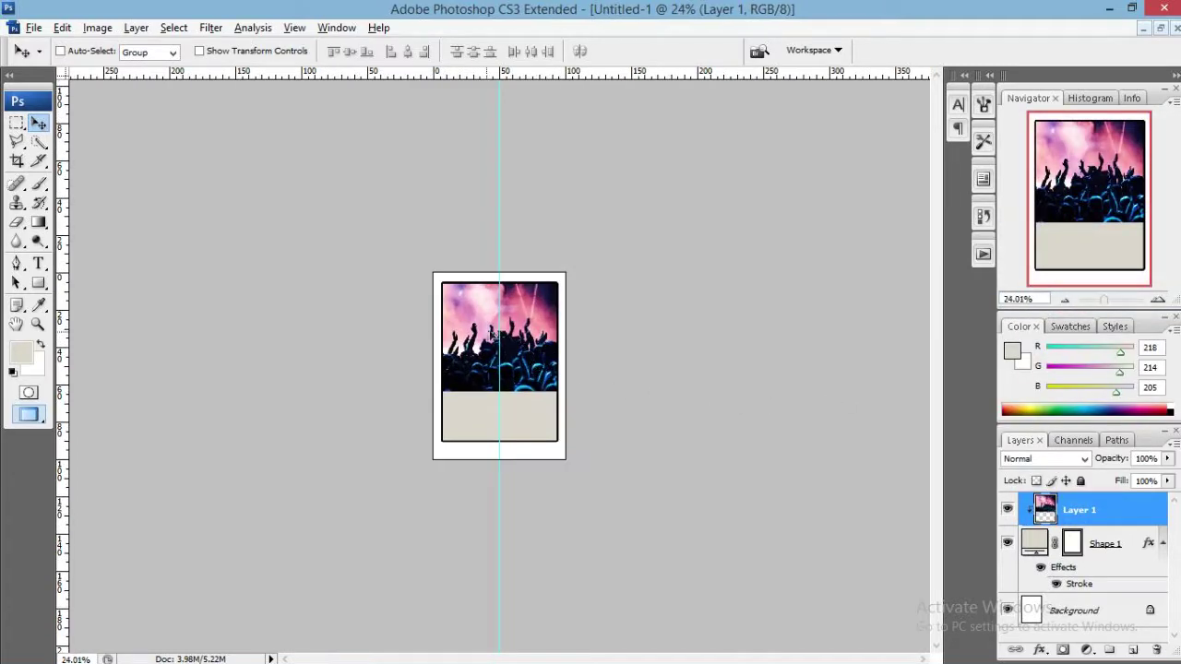
Zoom to 33.33%, nudge the crowd photo left, and desaturate it to greyscale.
click(1156, 300)
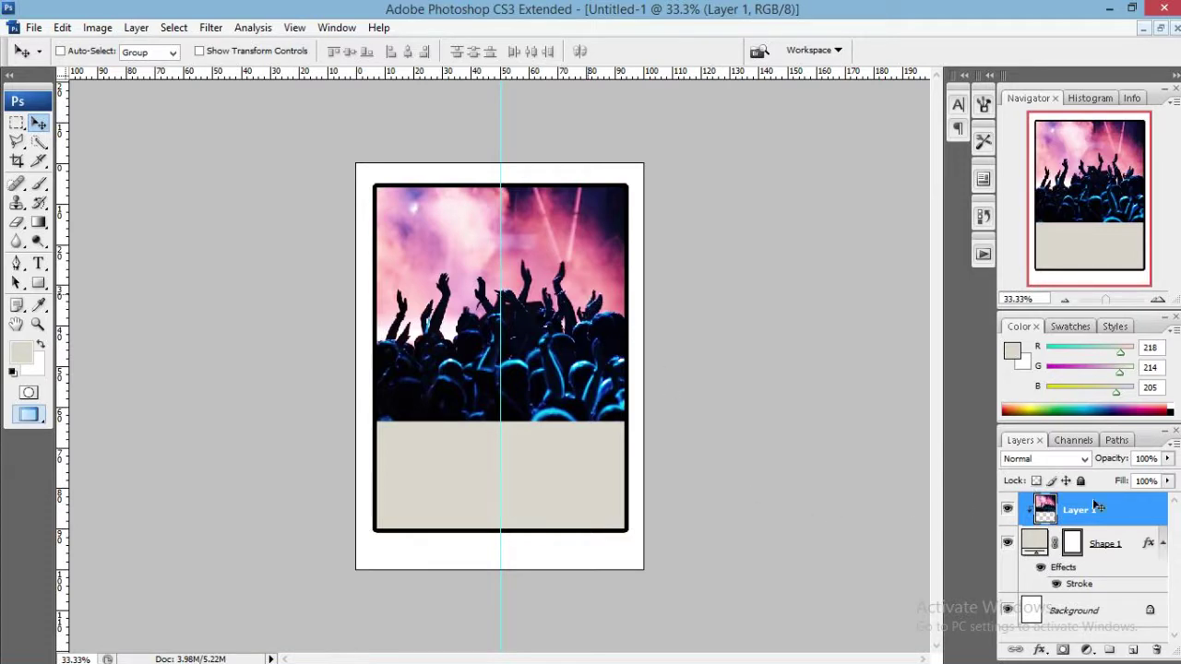
key(shift+Left)
key(shift+Left)
key(shift+Left)
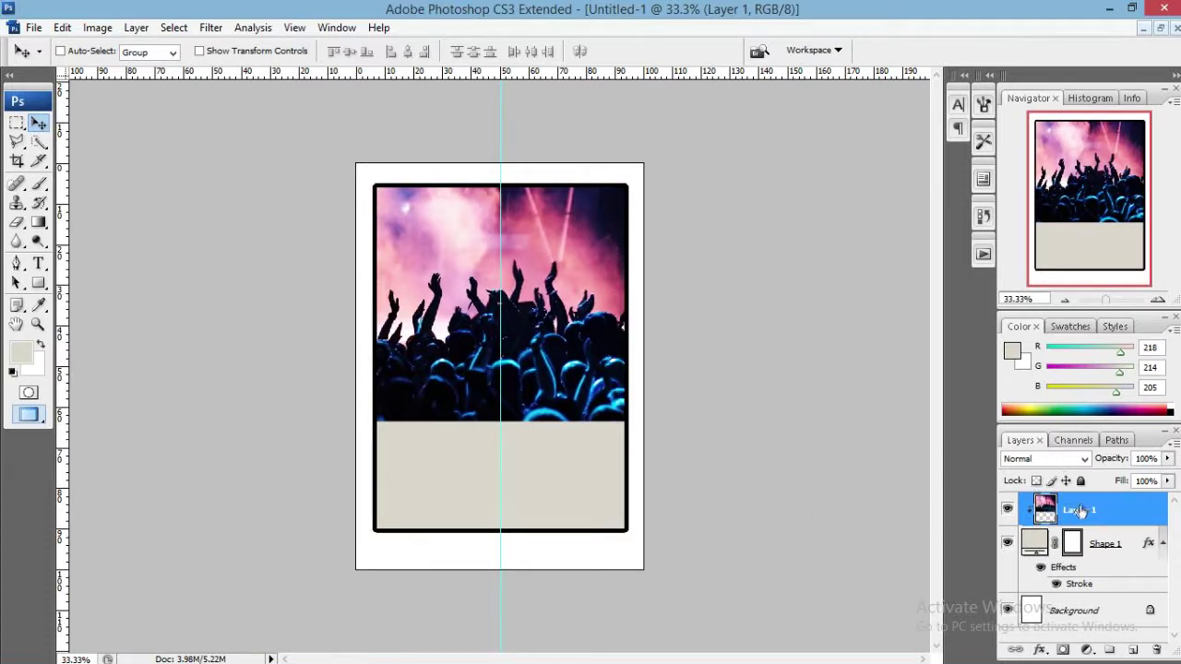
key(ctrl+shift+u)
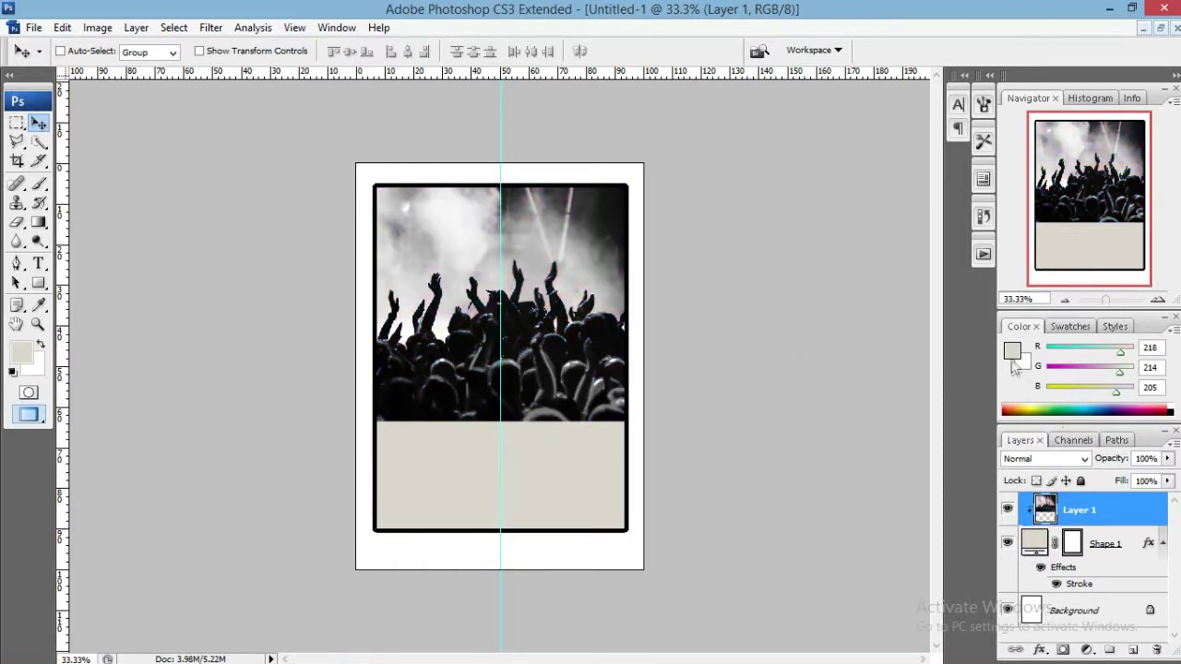
Draw a beige rectangle band across the lower crowd photo and duplicate it as Shape 2 copy.
click(39, 282)
click(134, 277)
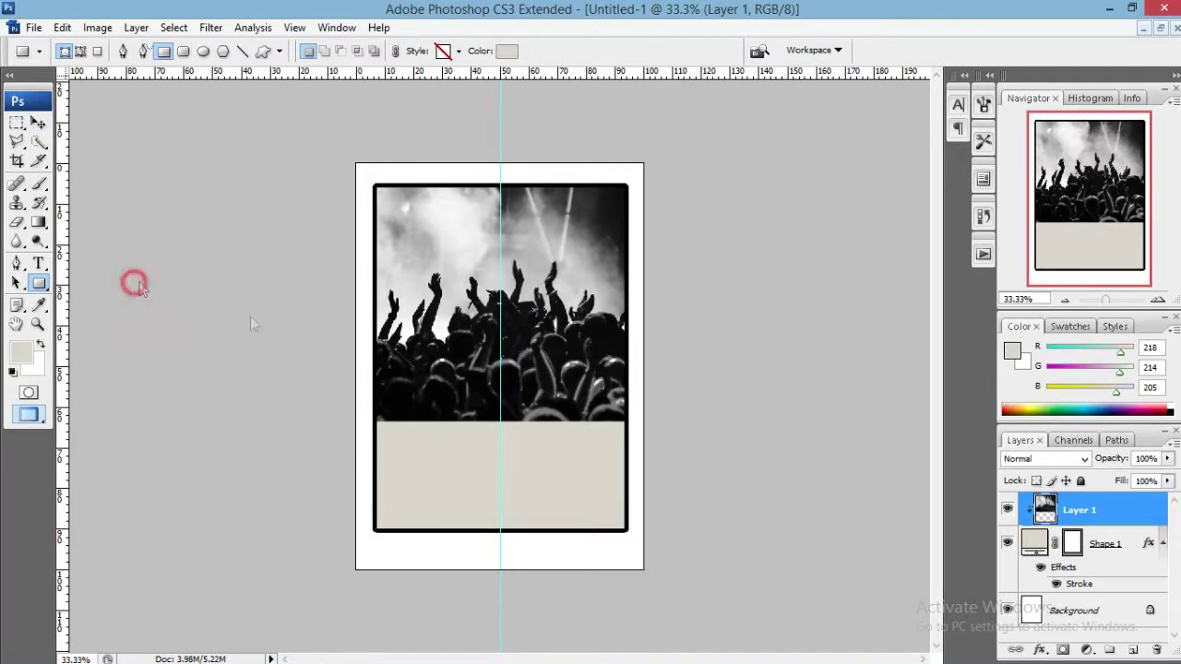
drag(373, 349, 593, 385)
key(v)
key(ctrl+t)
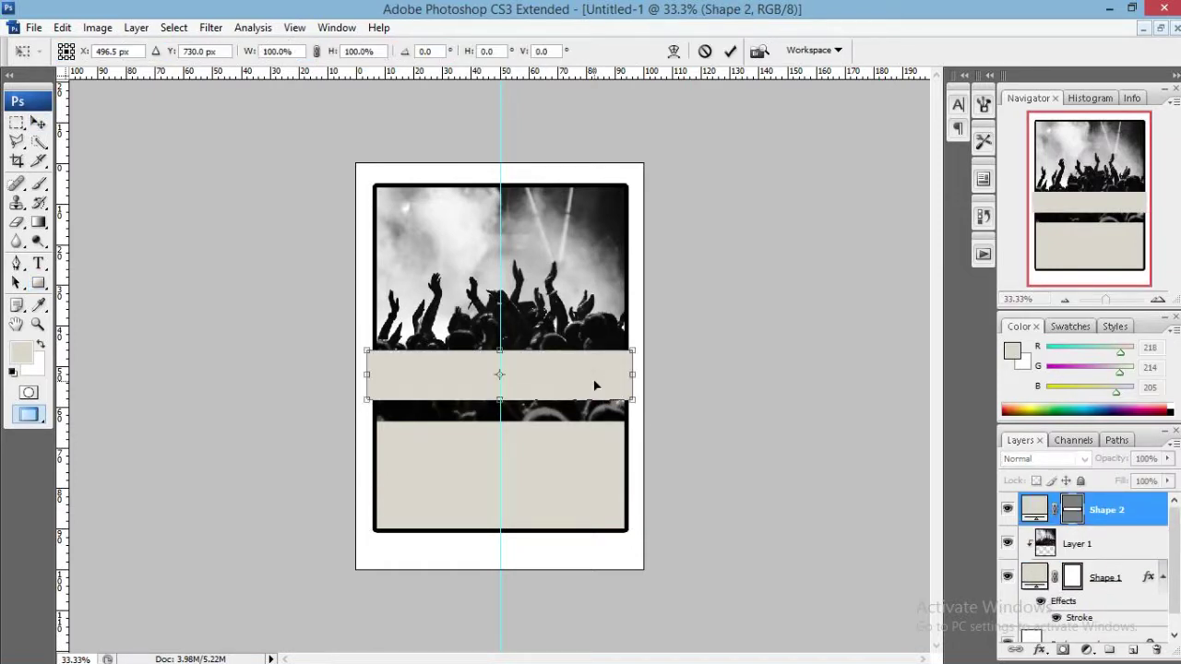
key(Return)
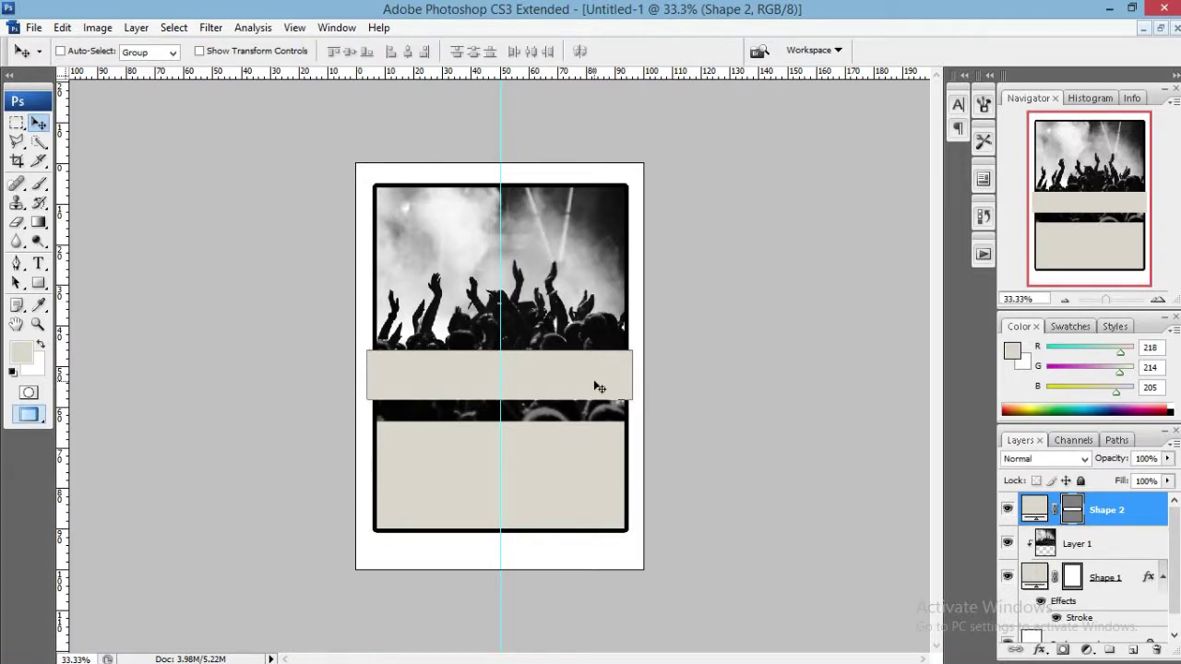
key(ctrl+j)
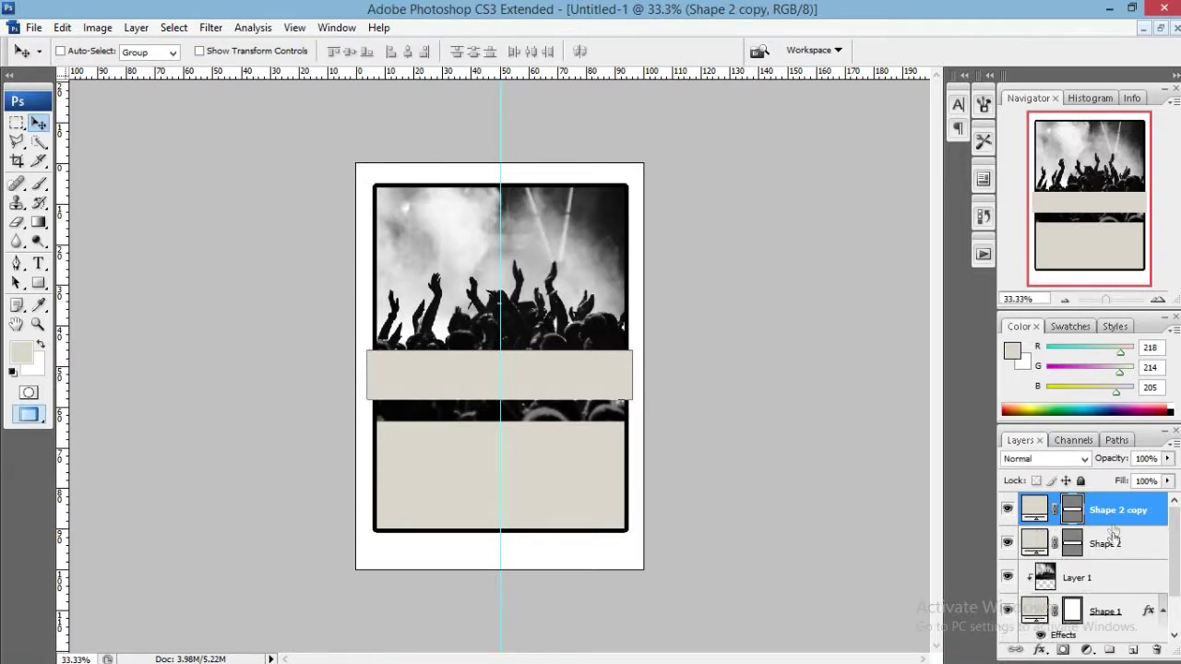
Stretch Shape 2 upward over the photo and give it an olive fill.
click(1112, 543)
key(ctrl+t)
drag(499, 350, 498, 222)
key(Return)
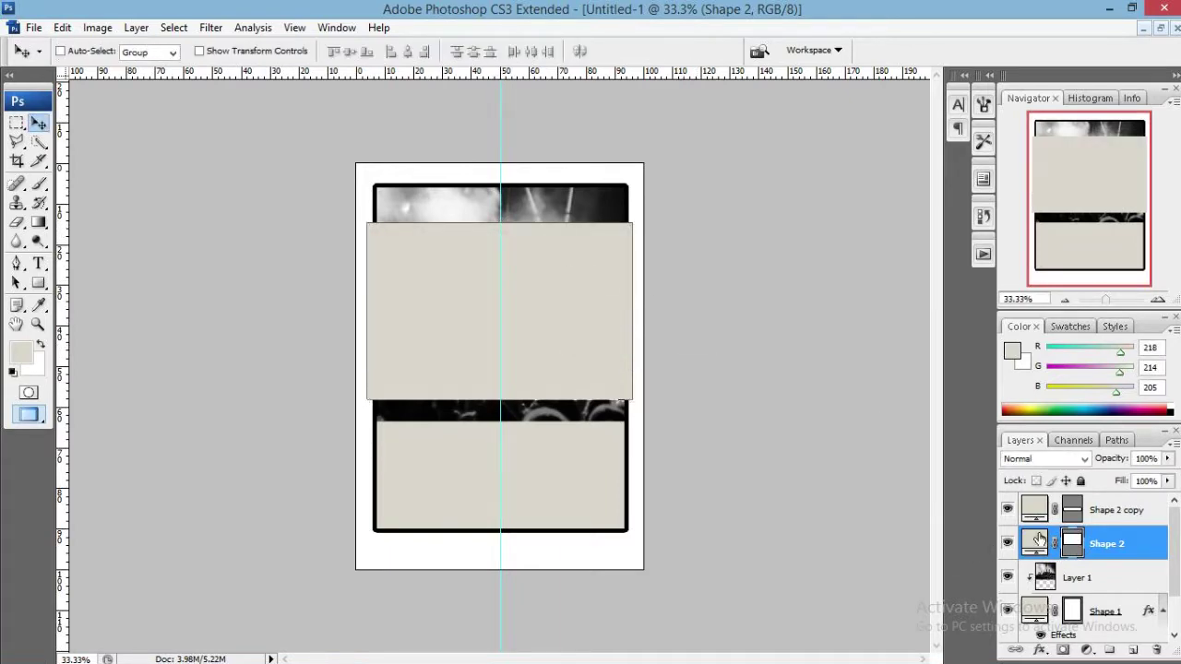
double_click(1039, 539)
click(733, 308)
click(981, 203)
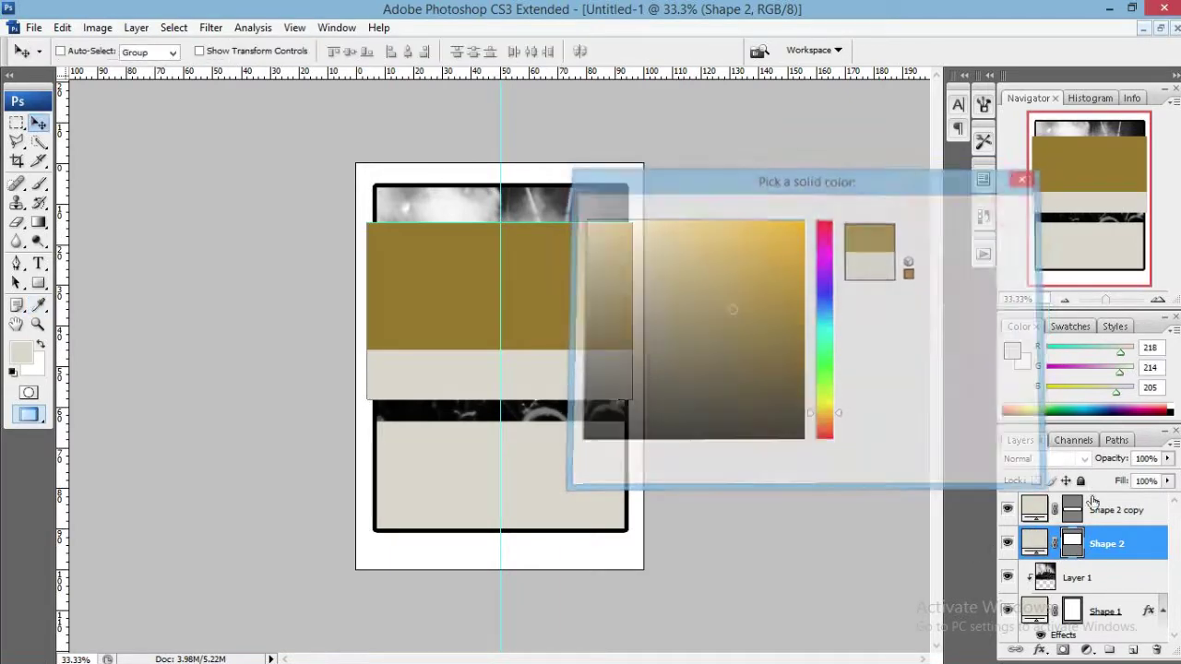
Nudge the beige Shape 2 copy up so a thin olive strip shows below it.
click(1098, 507)
key(Up)
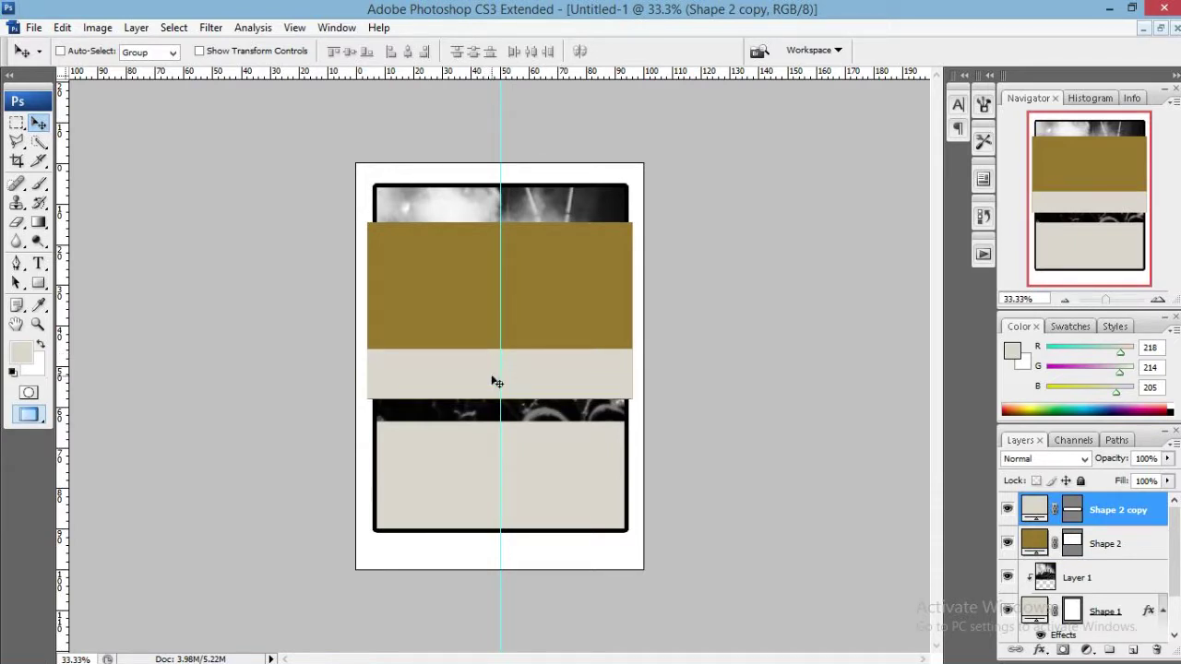
key(shift+Up)
key(shift+Up)
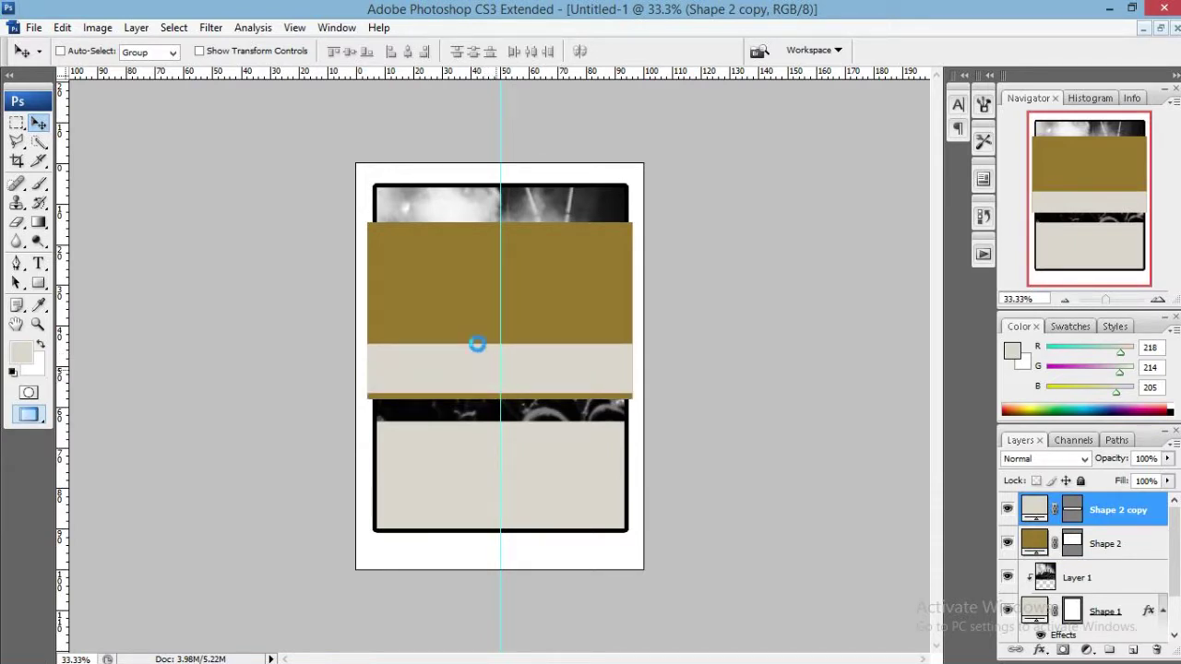
key(shift+Up)
key(shift+Up)
key(shift+Up)
scroll(475, 353, up, 5)
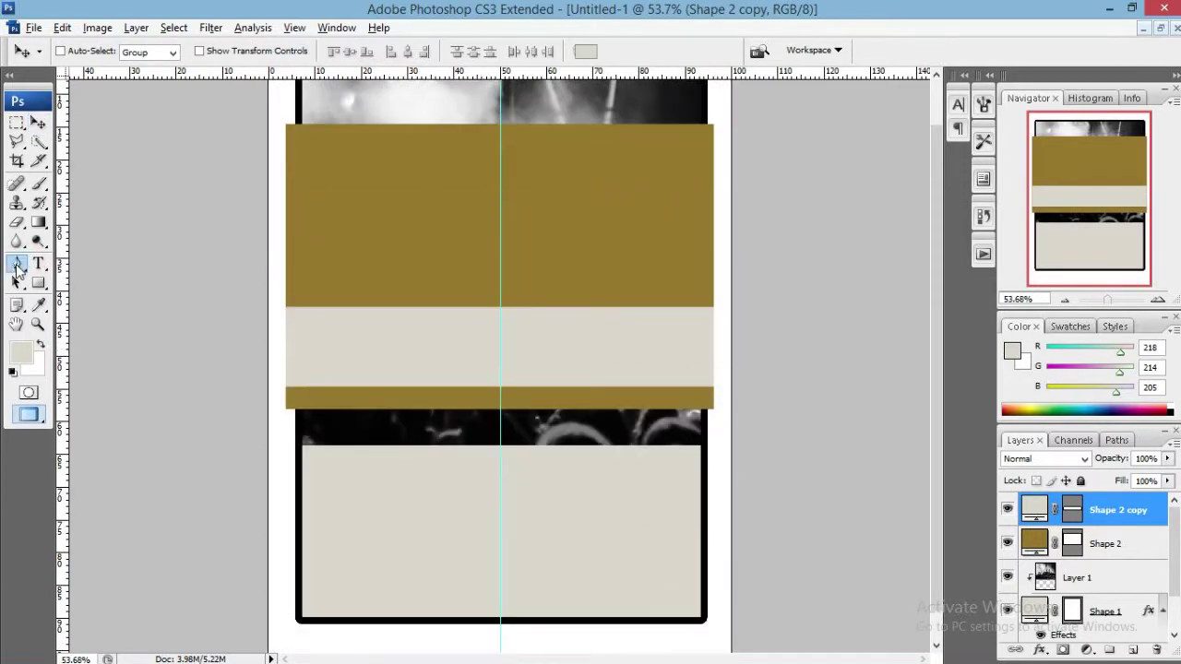
Rotate the beige Shape 2 copy by -9 degrees with Free Transform.
drag(17, 264, 79, 297)
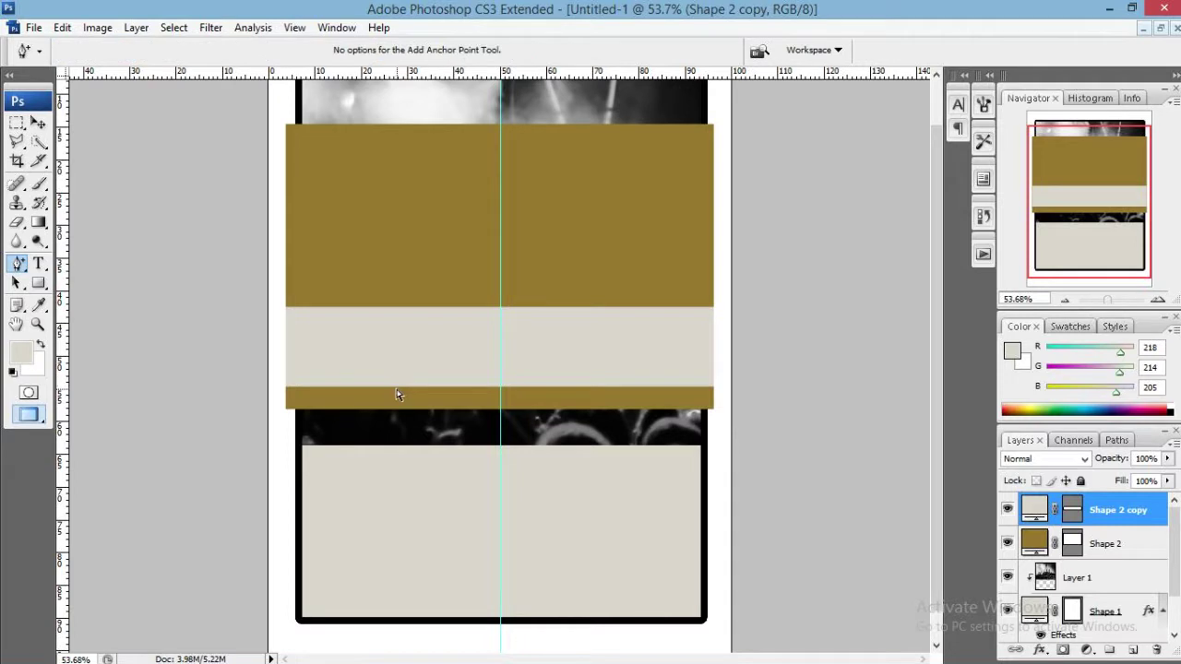
click(1076, 511)
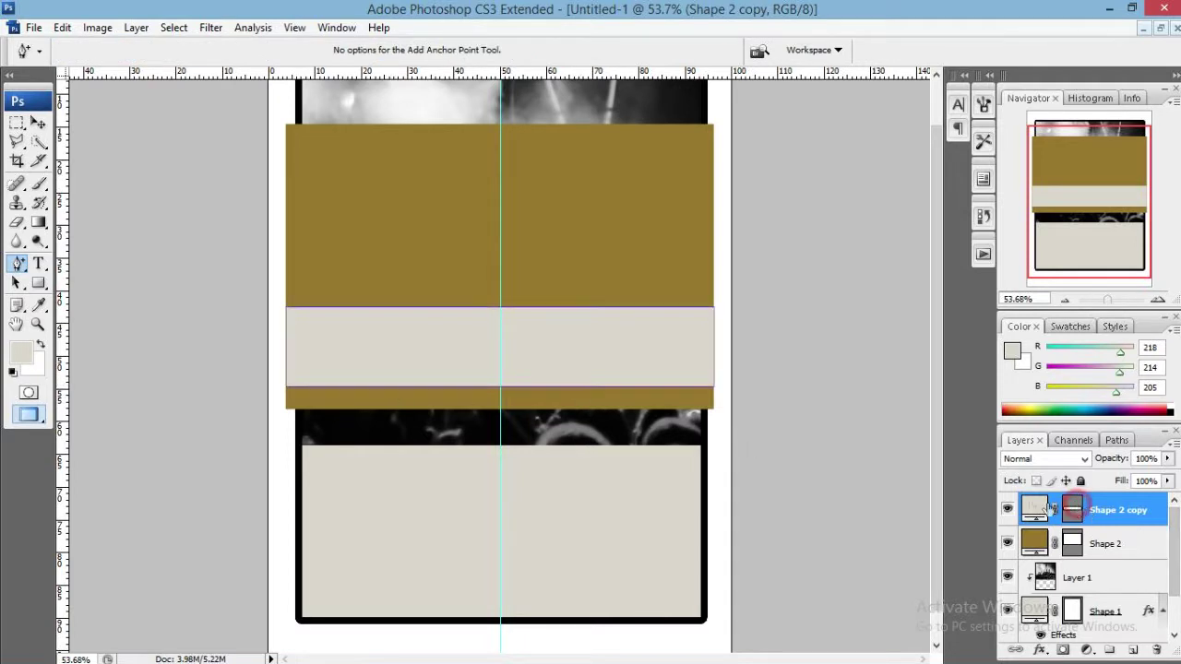
right_click(581, 390)
click(683, 369)
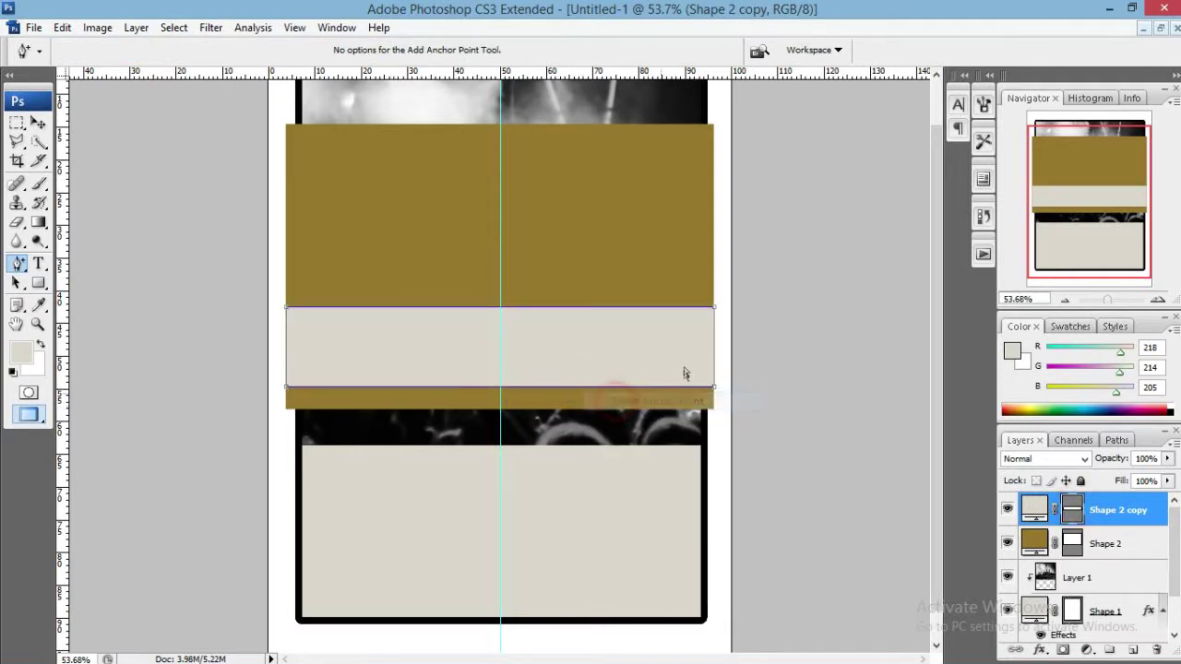
key(v)
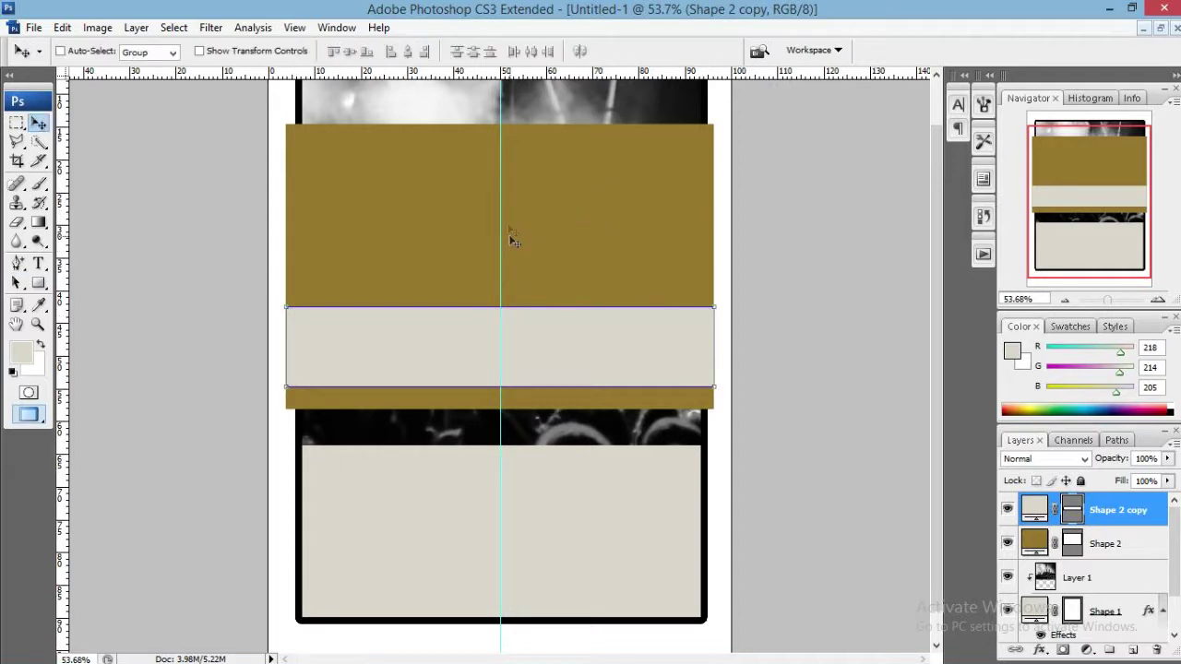
key(ctrl+t)
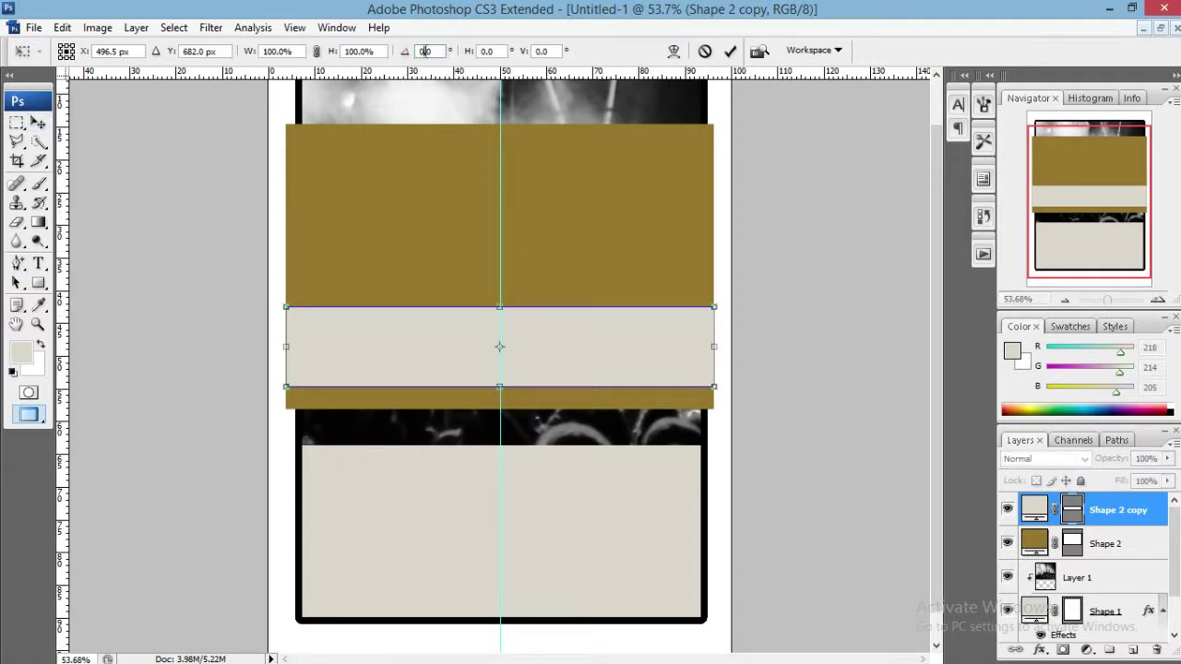
text(6)
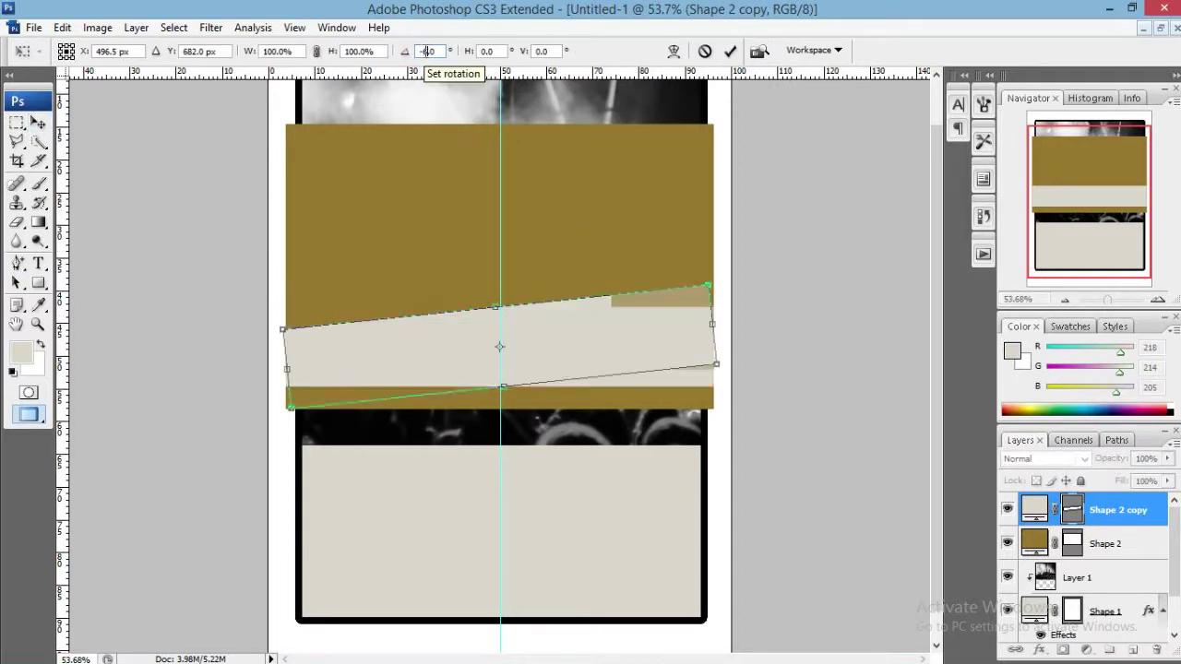
key(BackSpace)
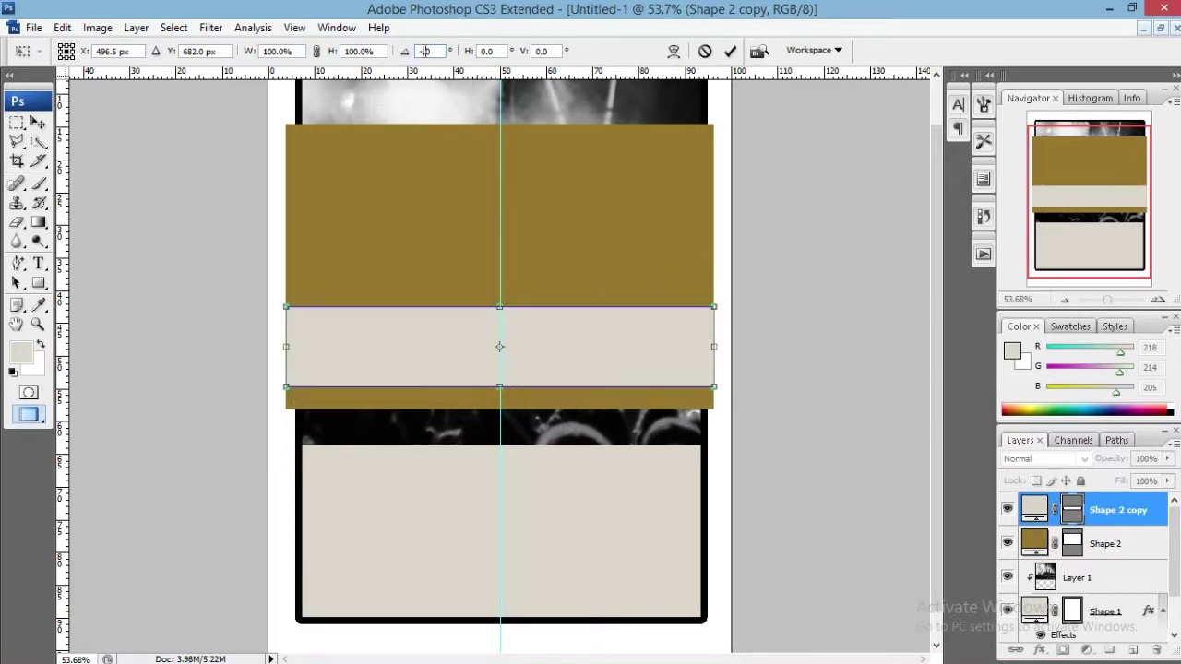
text(9.)
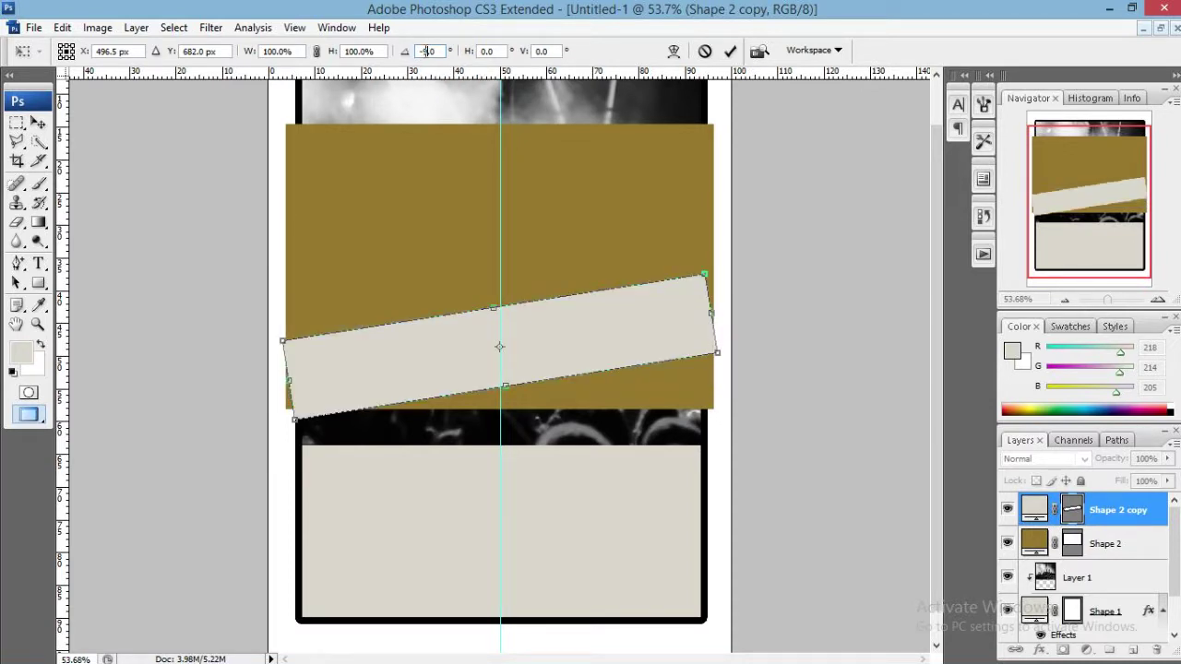
key(Return)
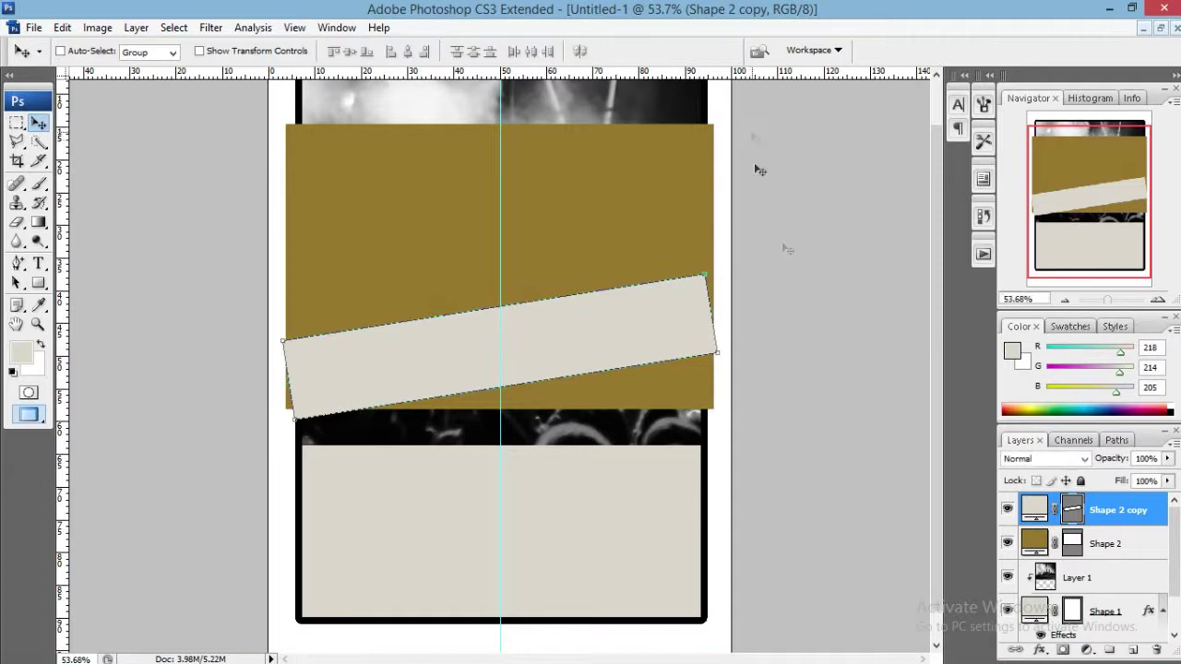
Drag the bar's corner anchor points so both ends stand vertical.
key(p)
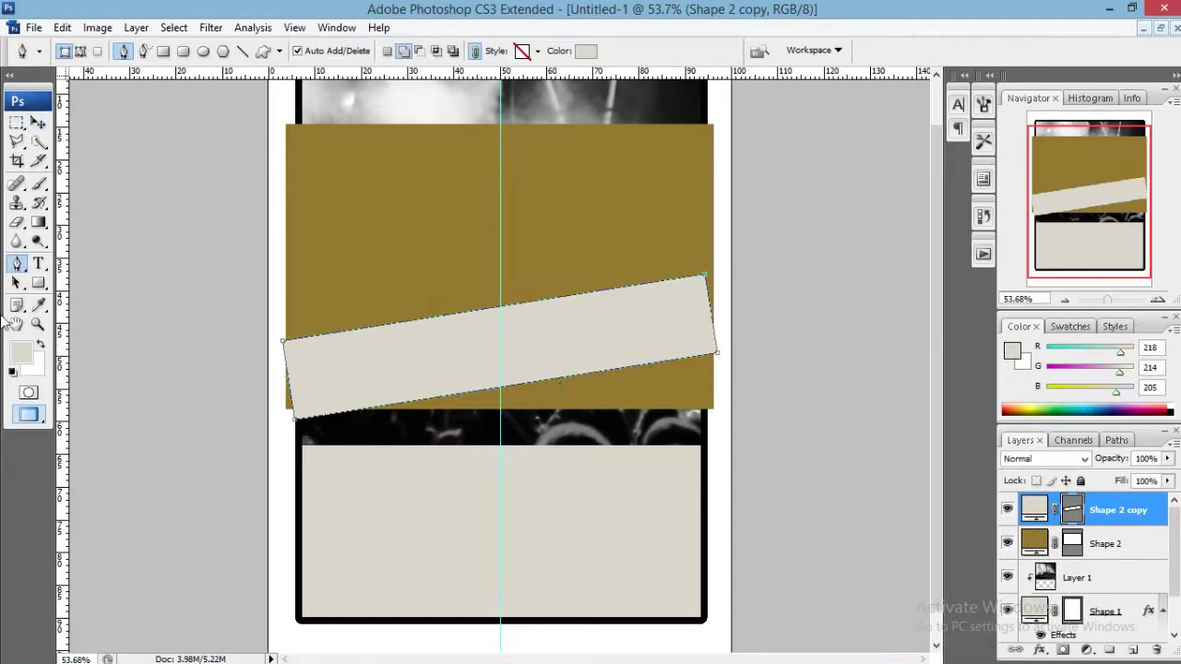
drag(16, 262, 38, 290)
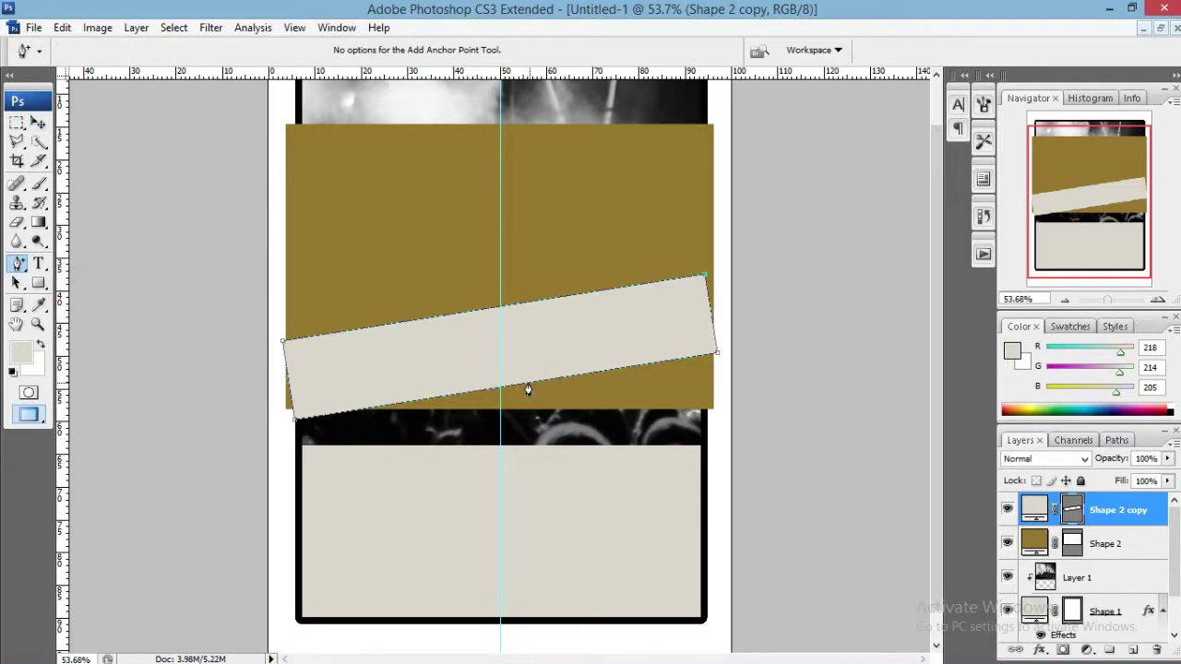
right_click(527, 382)
click(524, 380)
right_click(525, 382)
click(538, 390)
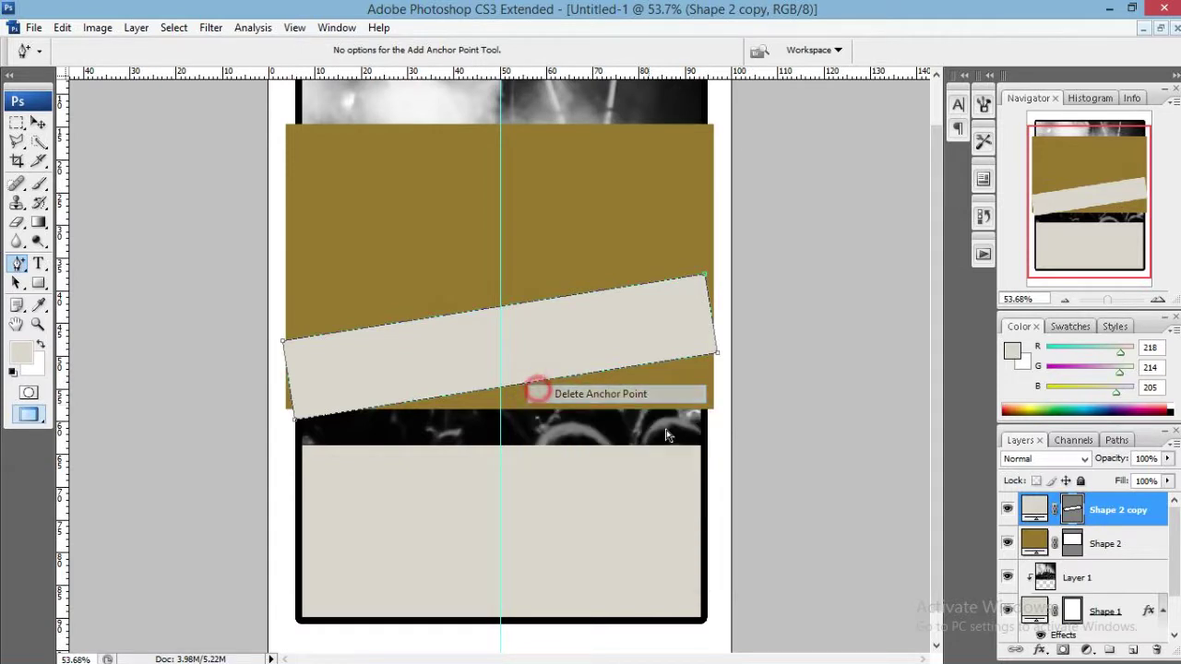
scroll(698, 326, up, 4)
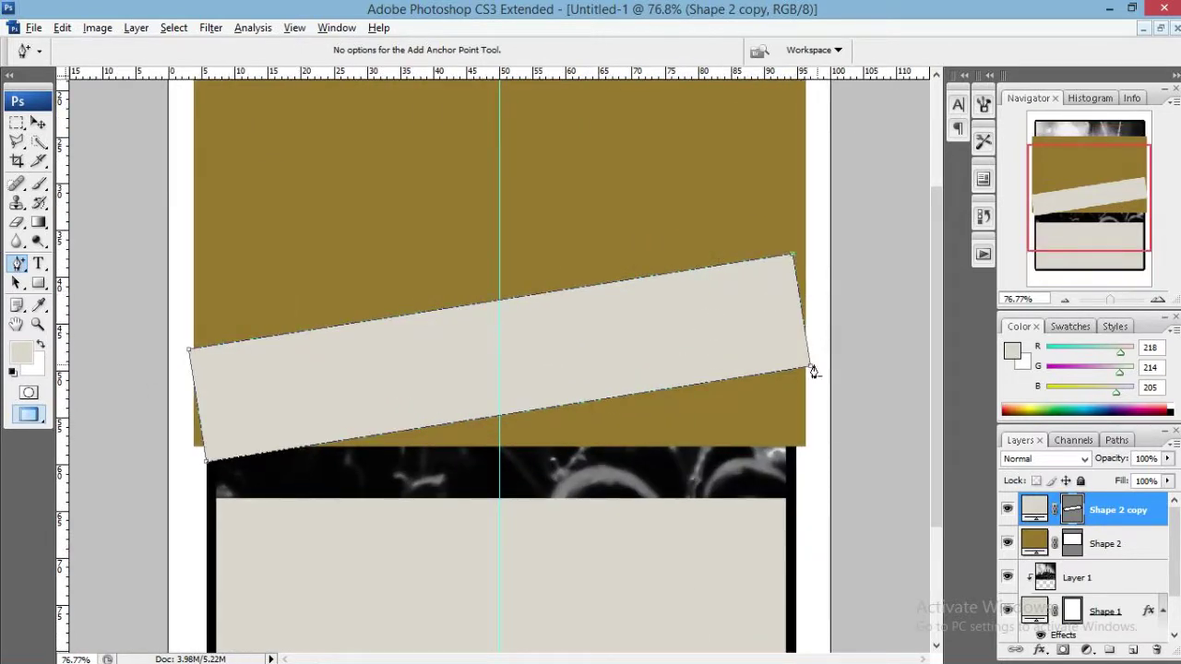
drag(810, 367, 806, 368)
drag(794, 251, 806, 251)
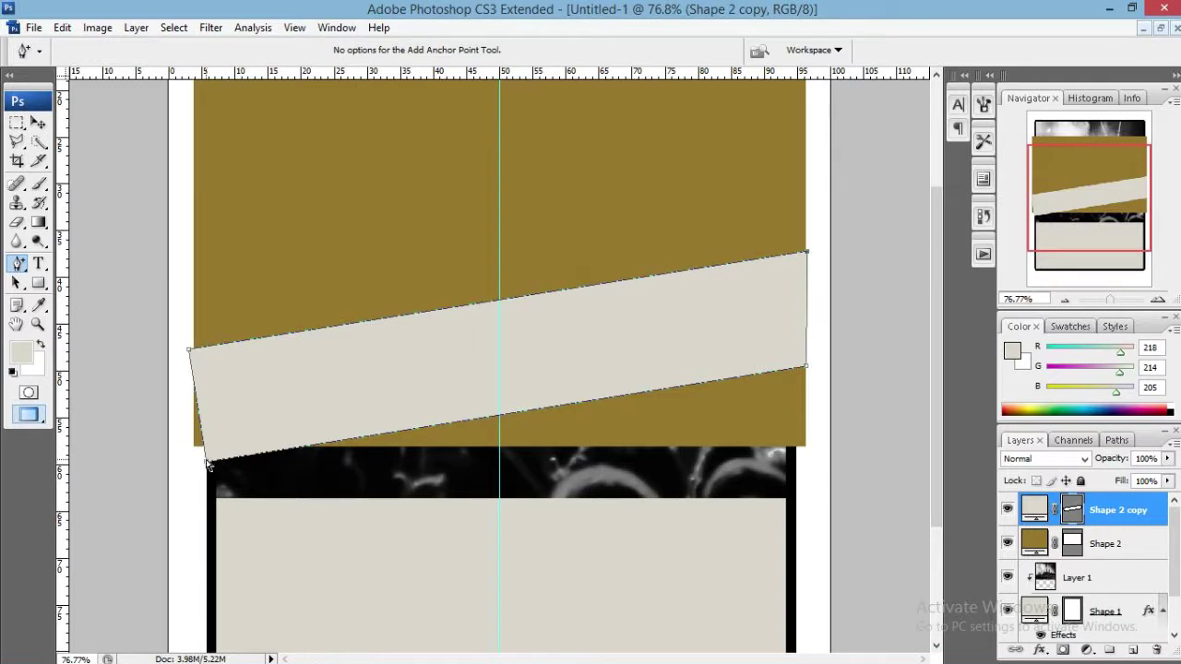
drag(209, 467, 195, 466)
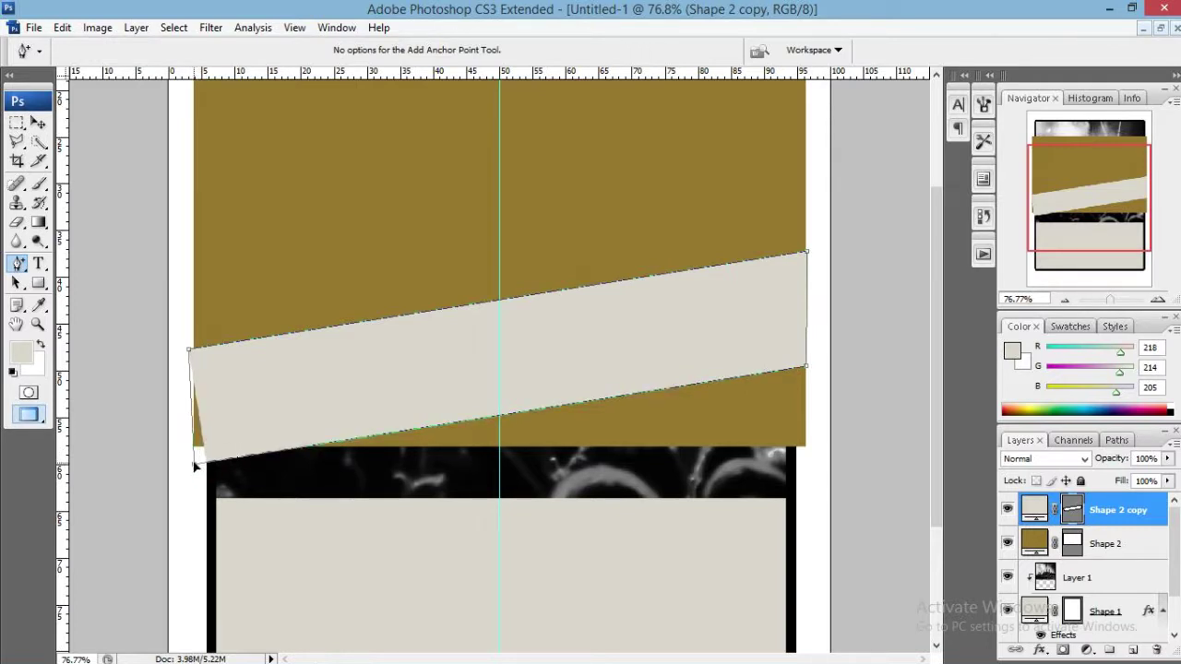
drag(188, 350, 193, 347)
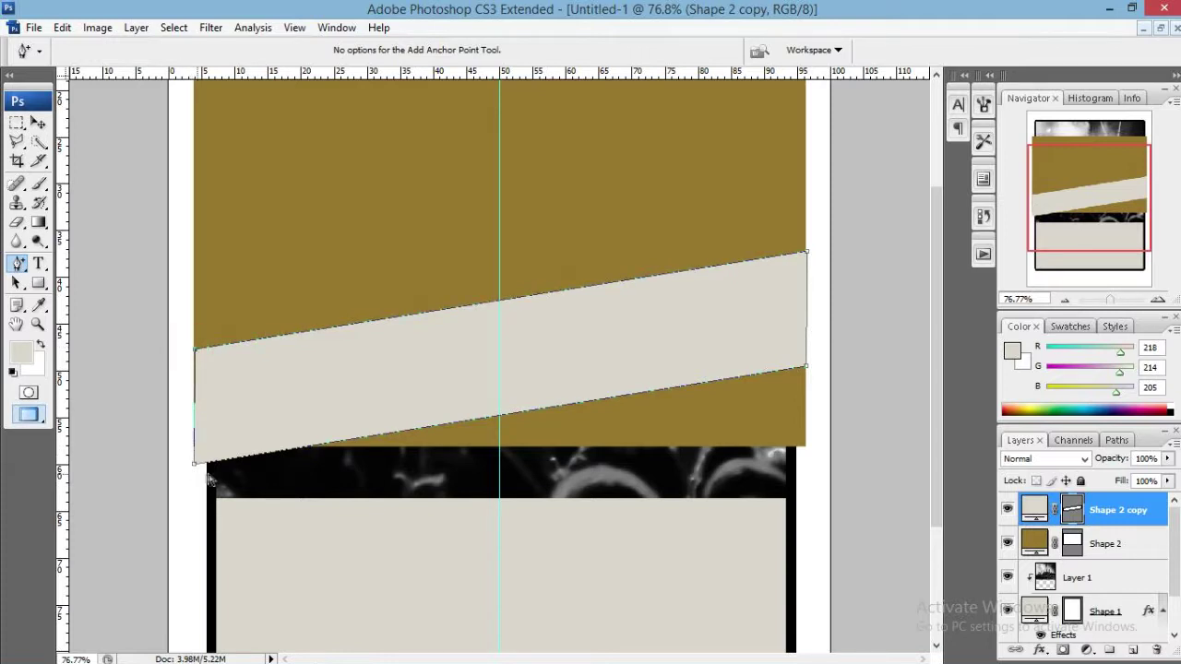
Hide the olive Shape 2 layer and zoom out to view the whole flyer.
key(v)
click(1134, 542)
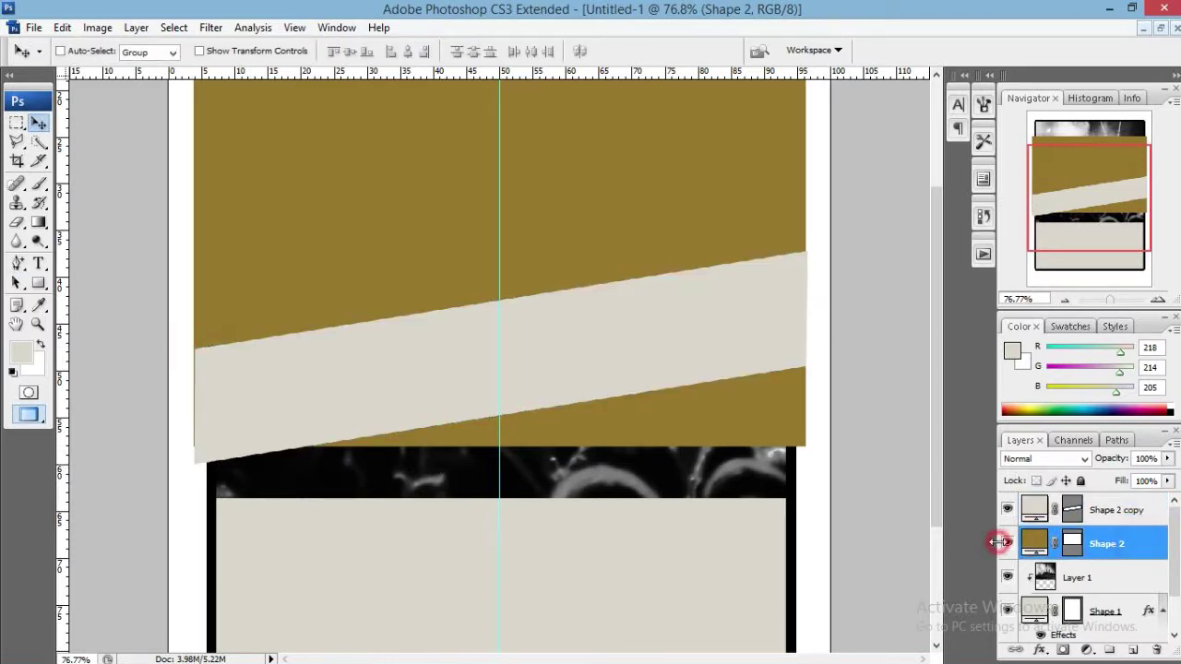
click(1006, 543)
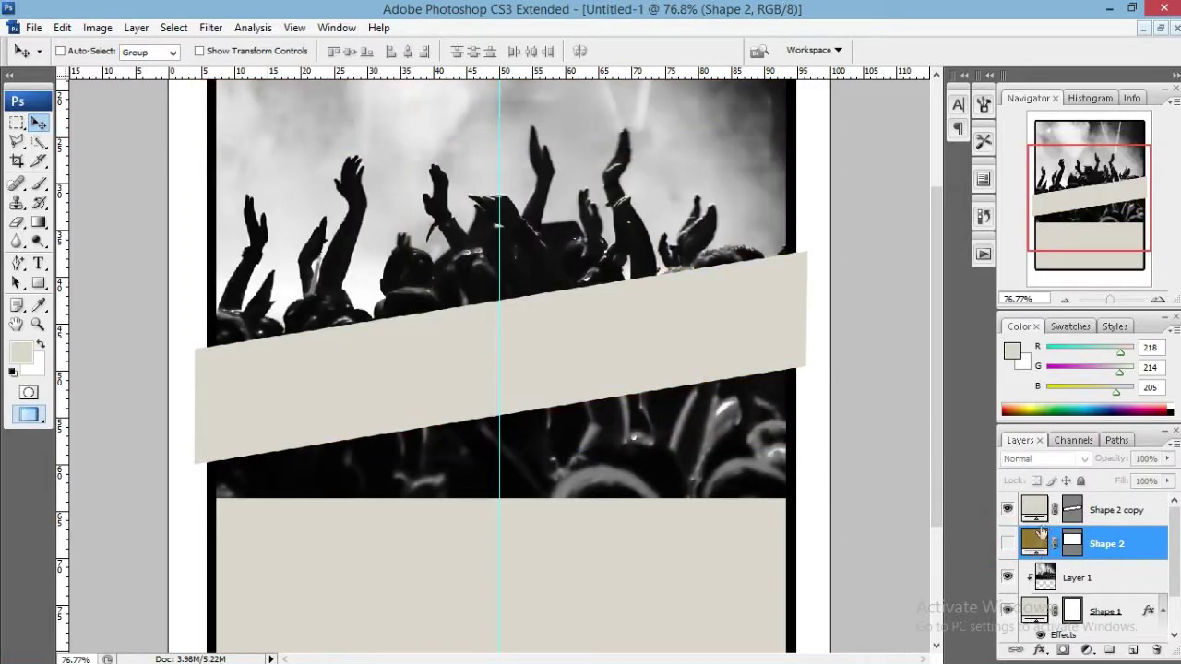
click(1065, 301)
click(1065, 301)
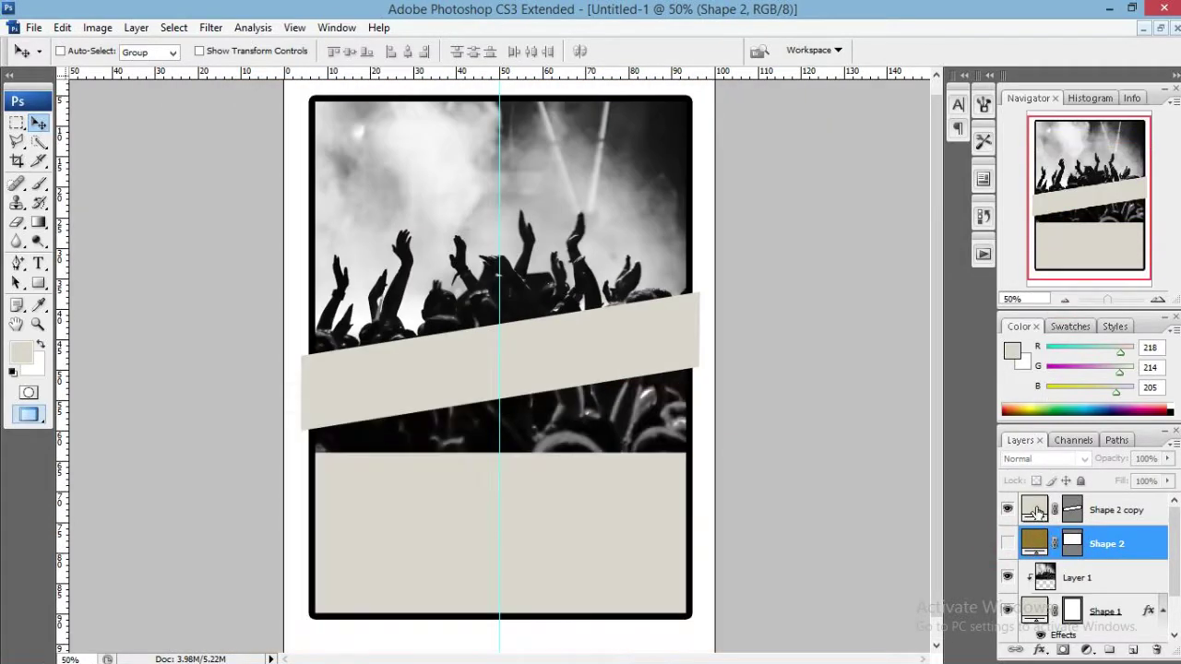
Fill the tilted band dark red (#a50606) and nudge it down slightly.
double_click(1034, 510)
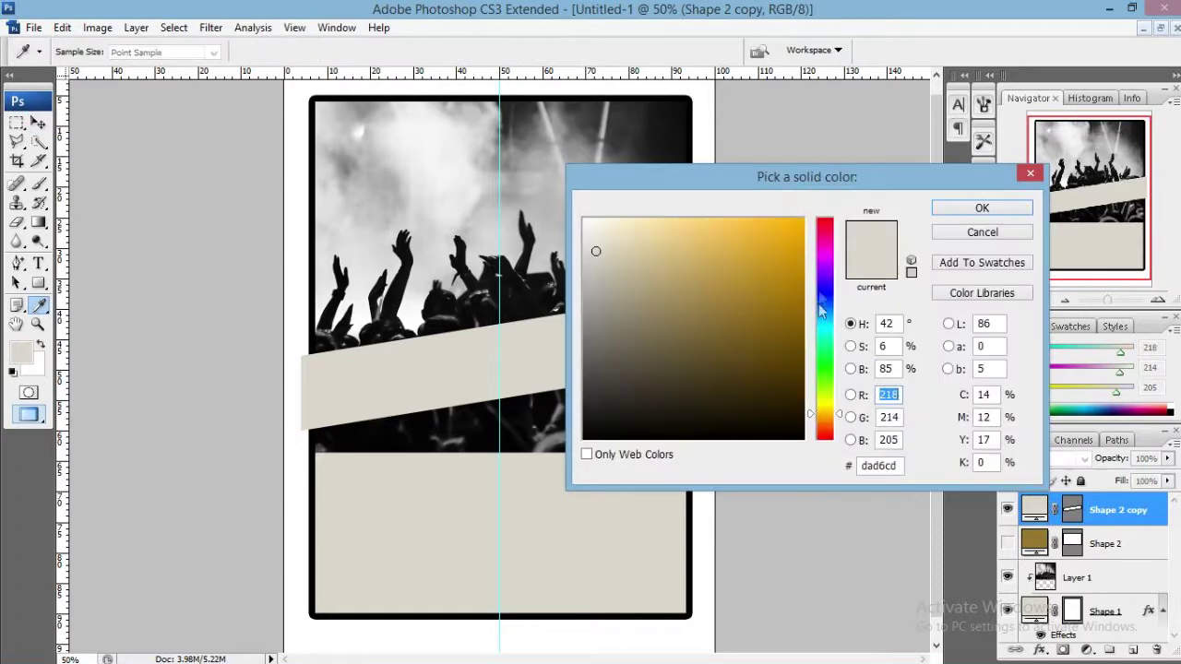
click(820, 226)
drag(792, 332, 795, 296)
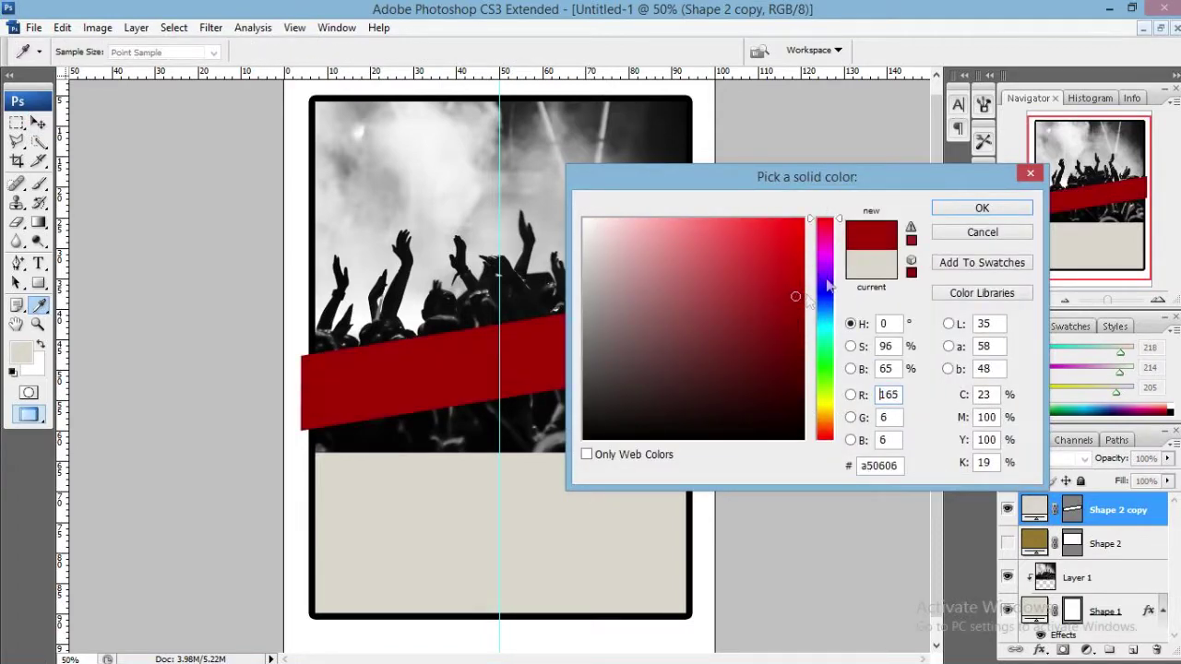
click(958, 211)
scroll(710, 386, up, 2)
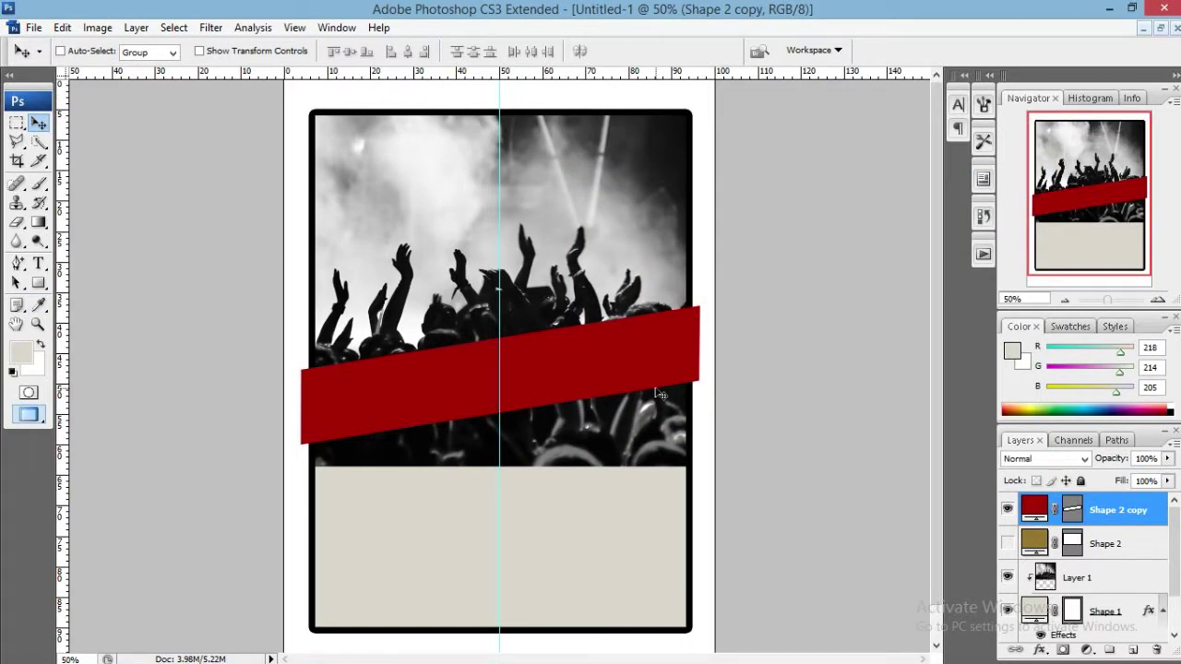
key(Down)
key(Down)
key(Down)
key(Down)
key(Down)
key(Down)
key(Down)
key(Down)
key(Down)
key(Down)
key(Down)
key(Down)
key(Down)
key(Down)
key(Down)
key(Down)
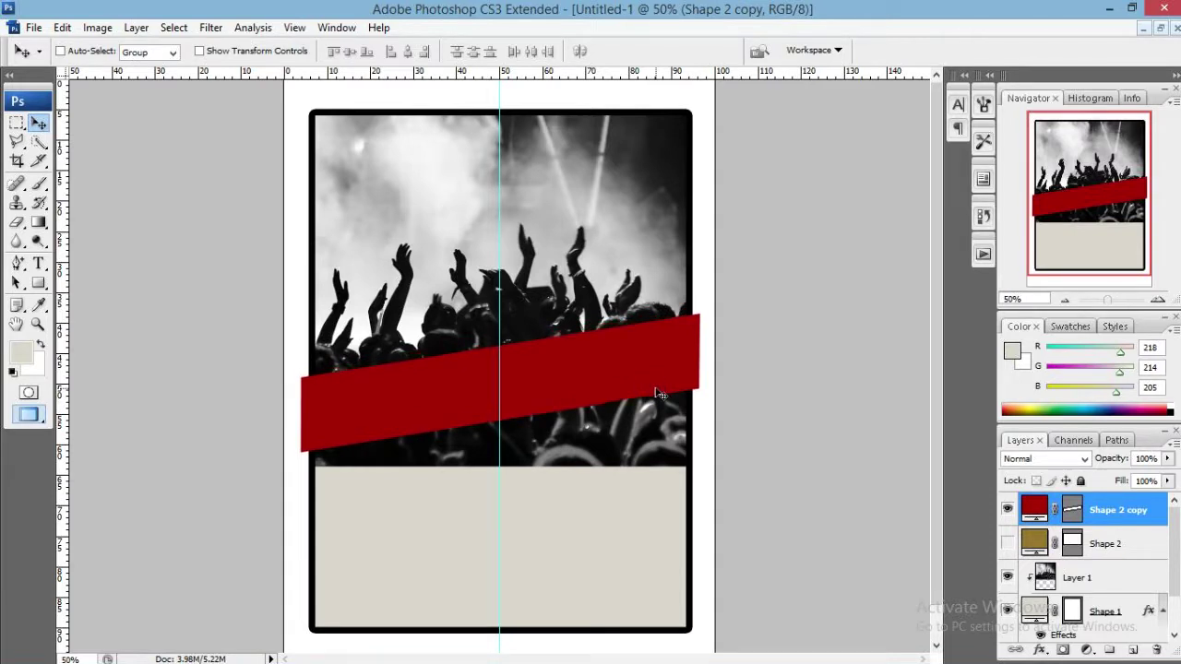
key(Down)
key(Down)
key(Down)
key(Down)
key(Down)
key(Down)
key(Down)
key(Down)
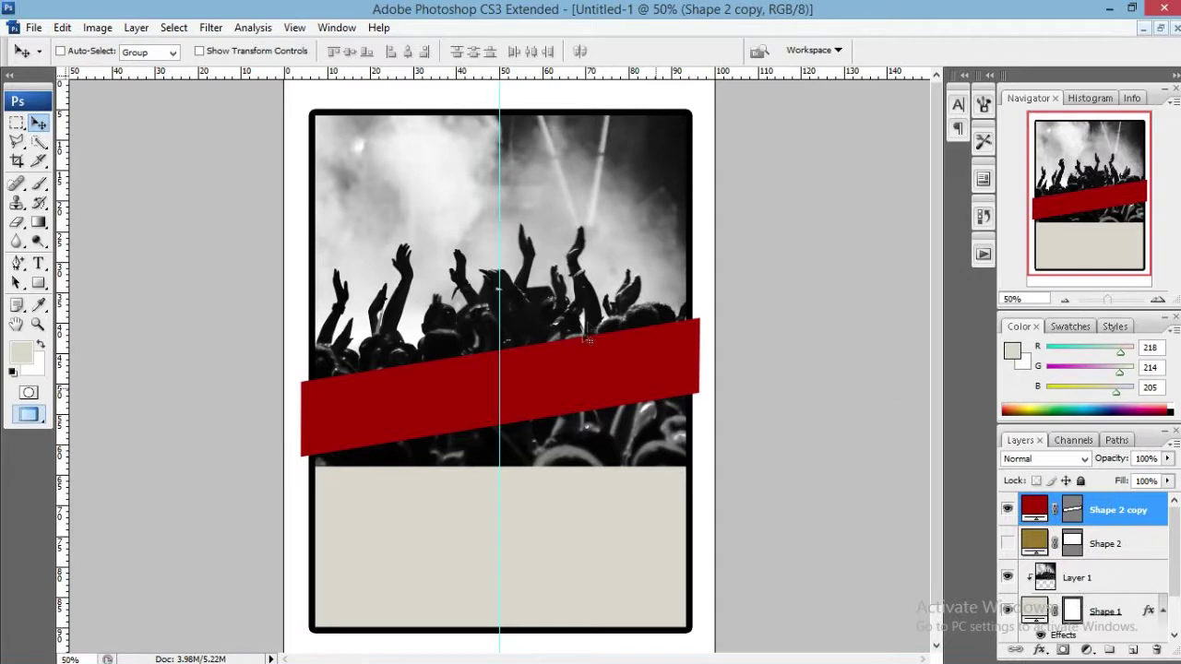
Duplicate the red band layer and move the copy beneath the red band.
click(1106, 543)
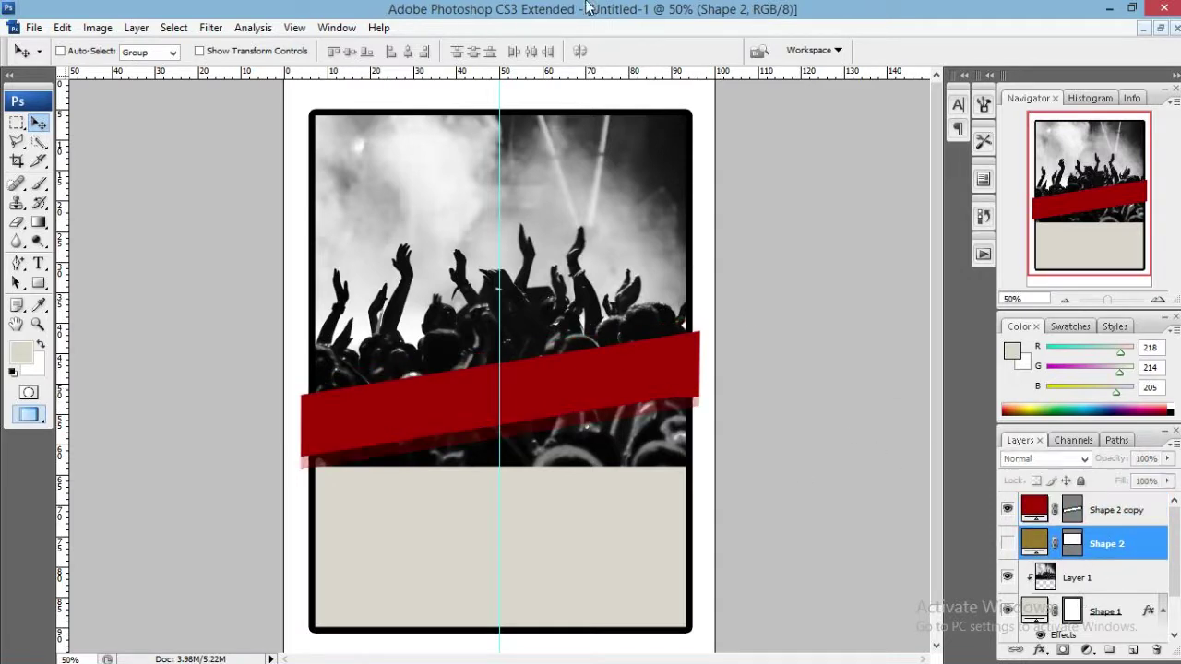
click(1112, 508)
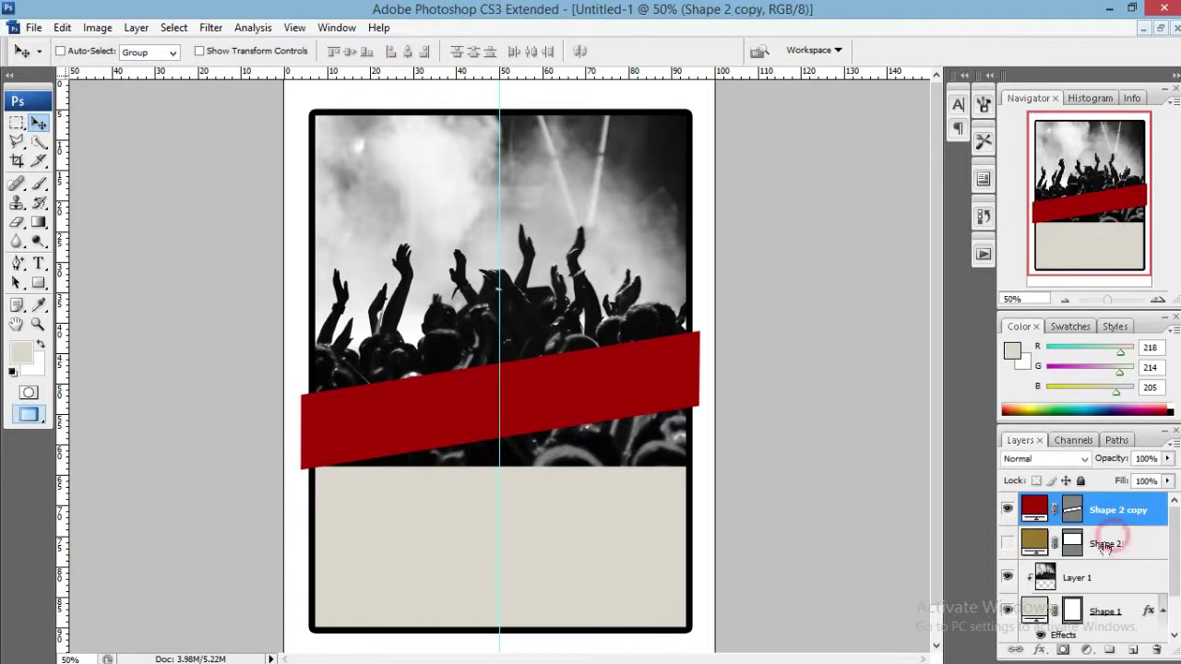
click(1105, 544)
click(1107, 502)
key(ctrl+j)
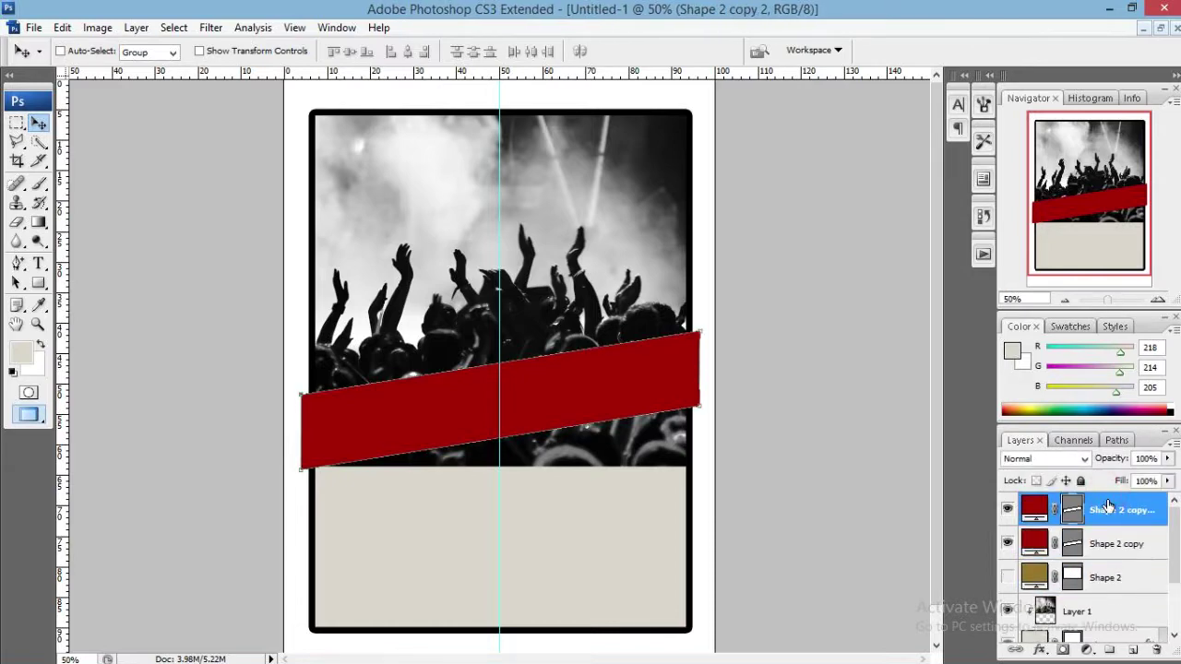
drag(1105, 511, 1070, 554)
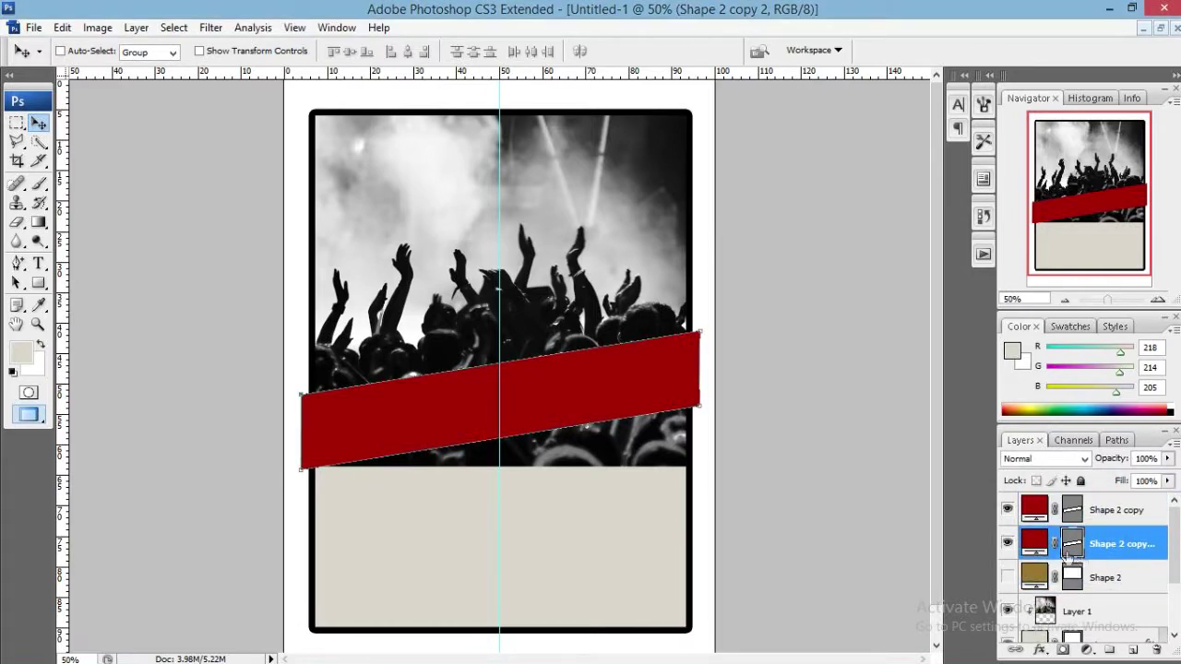
Fill the band copy white and nudge it up so a thin white edge shows.
double_click(1035, 544)
click(288, 308)
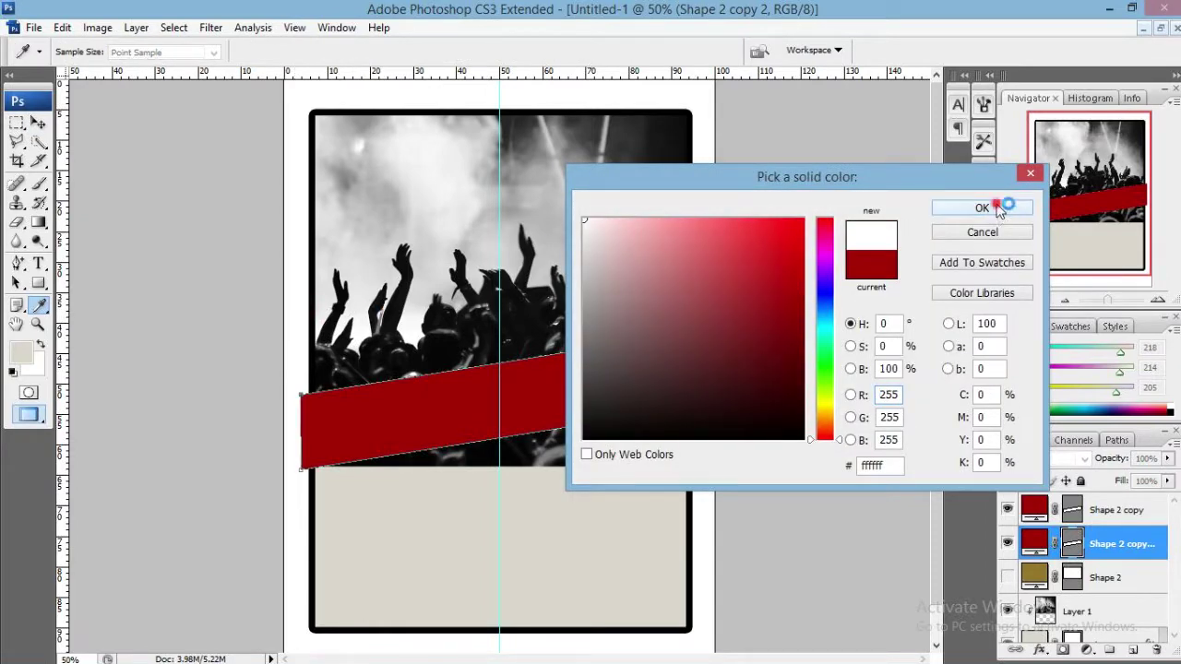
click(991, 206)
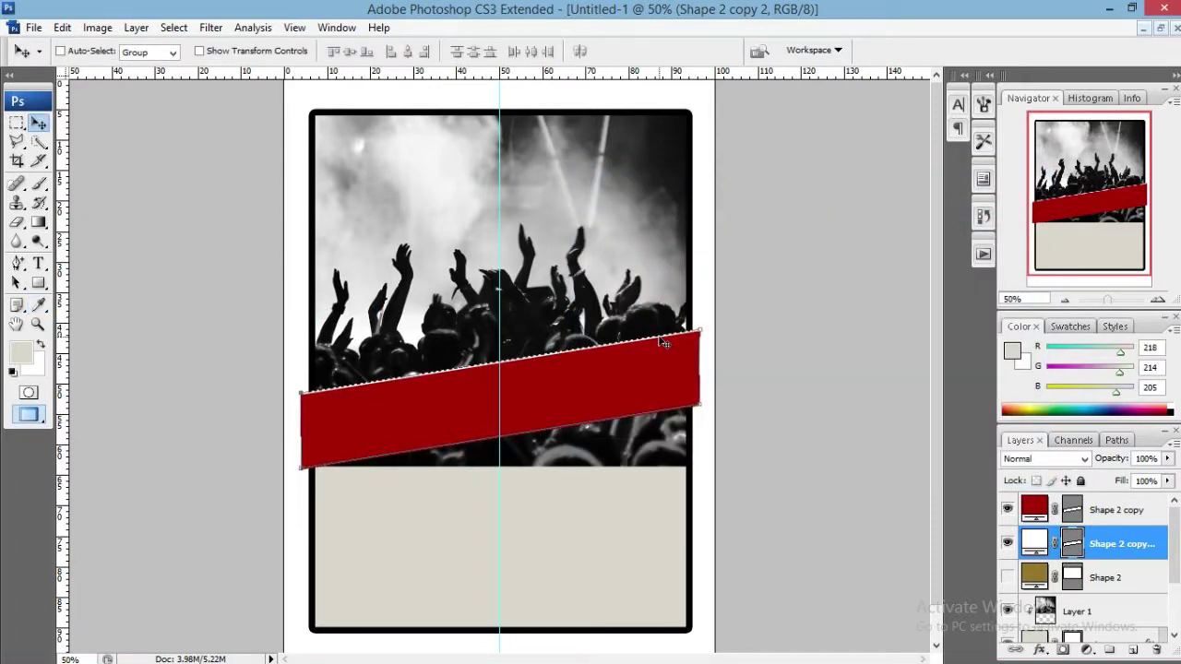
key(Up)
key(Up)
key(Up)
key(Up)
key(Up)
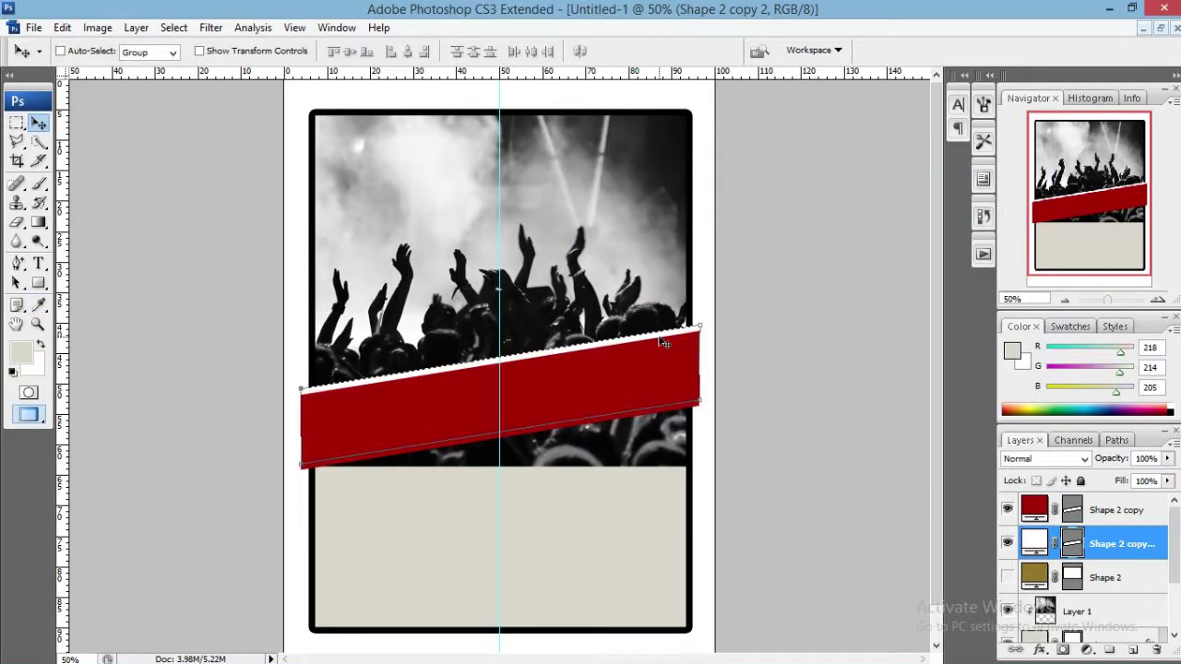
click(1107, 578)
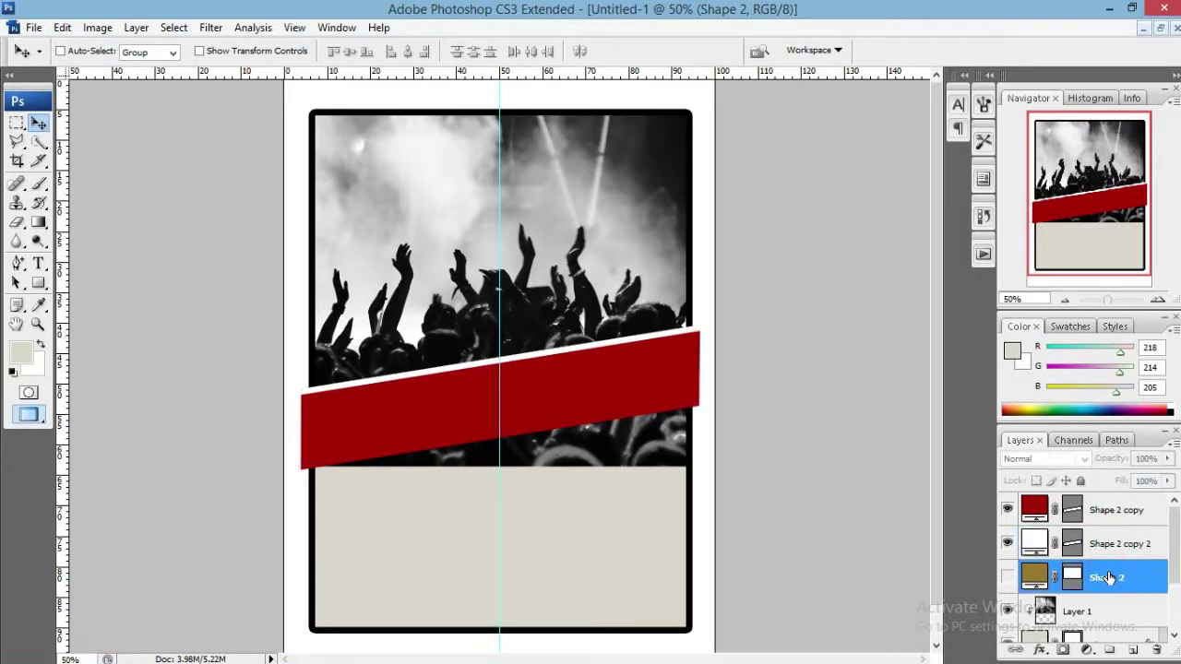
click(1105, 610)
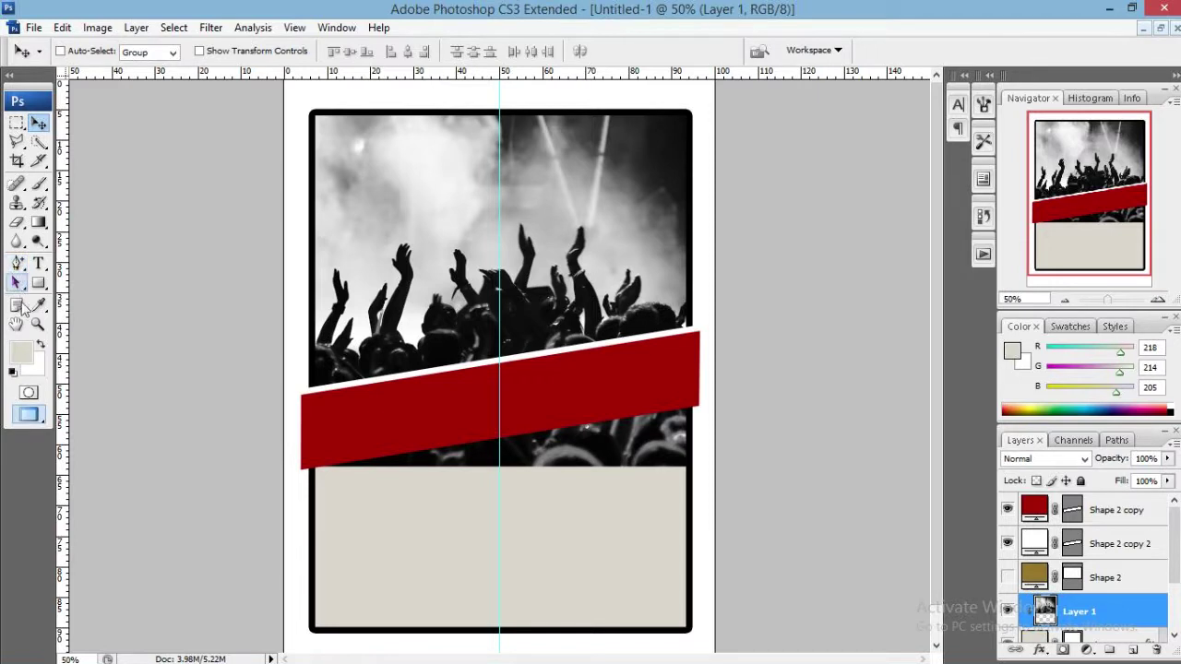
Erase the crowd photo below the red band with the Eraser Tool.
click(16, 224)
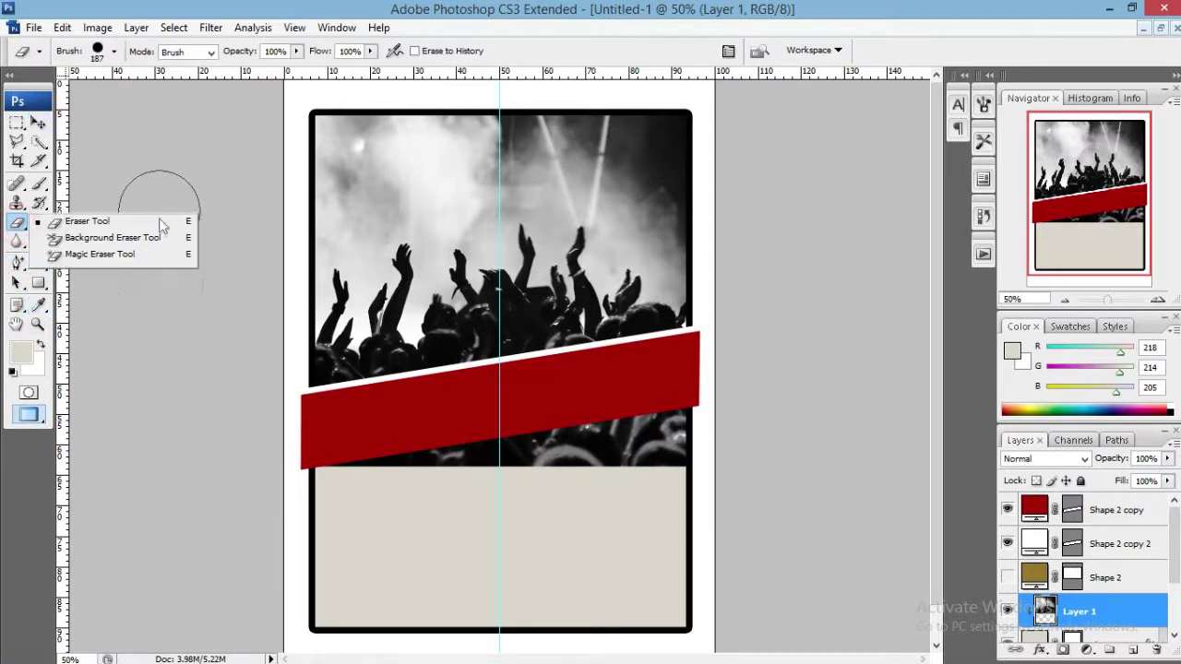
click(276, 9)
mouse_move(341, 478)
mouse_down()
mouse_move(673, 449)
mouse_move(673, 430)
mouse_up()
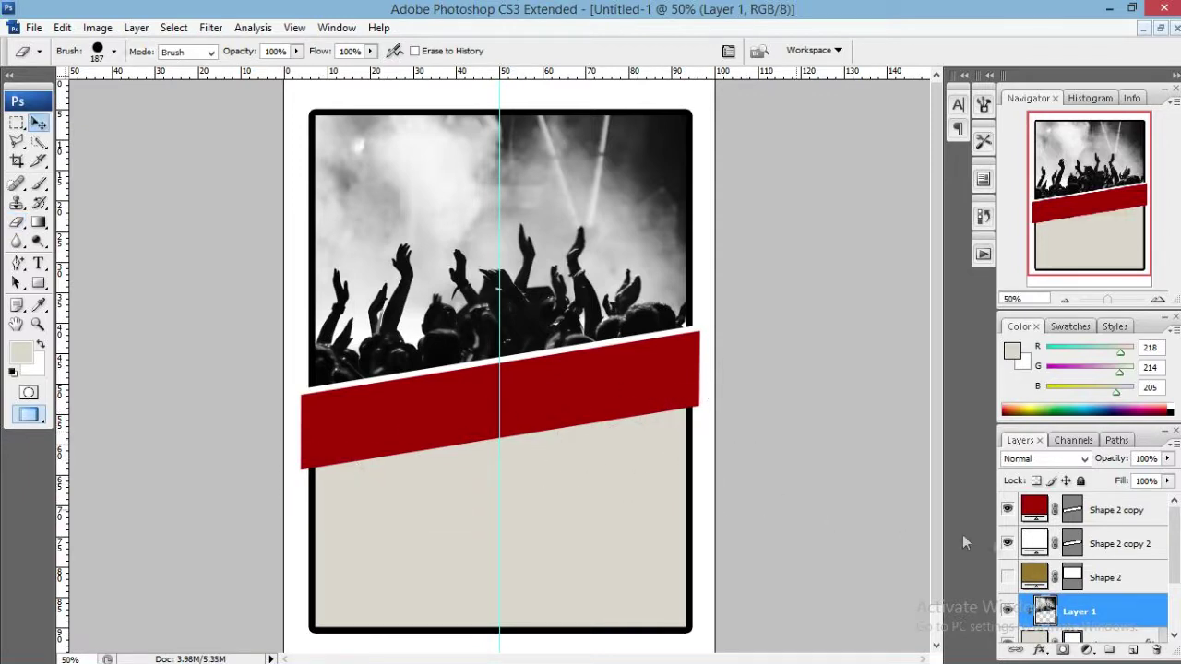
key(v)
Change the lower background panel's fill from beige to black.
click(1033, 578)
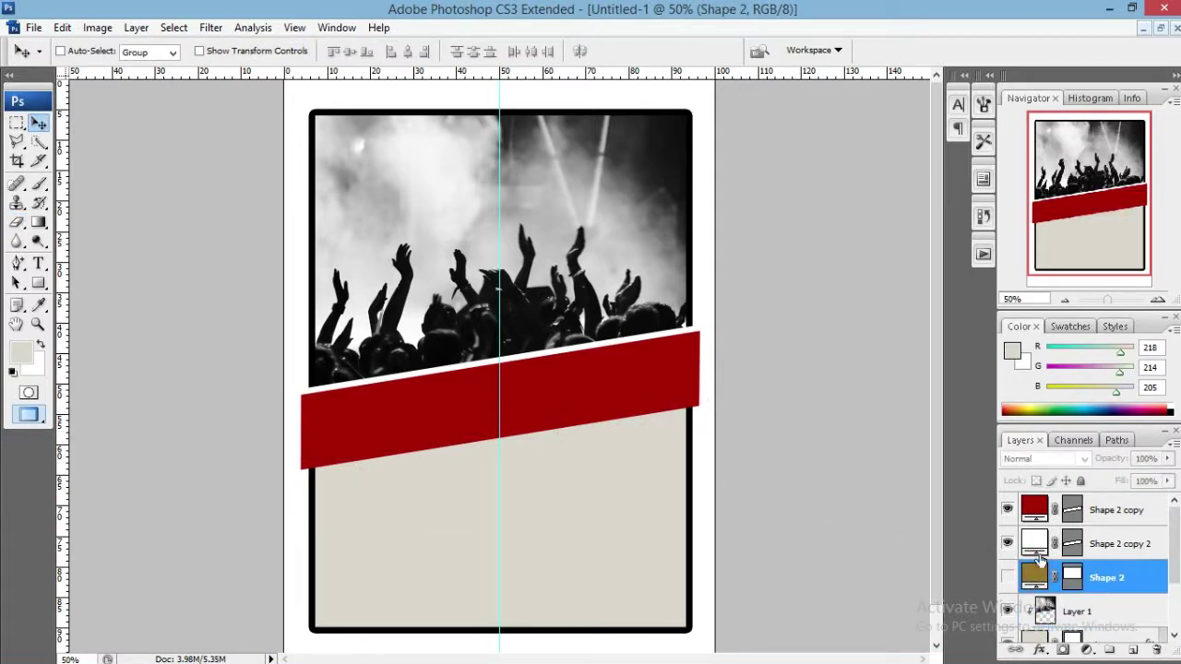
scroll(1117, 565, down, 2)
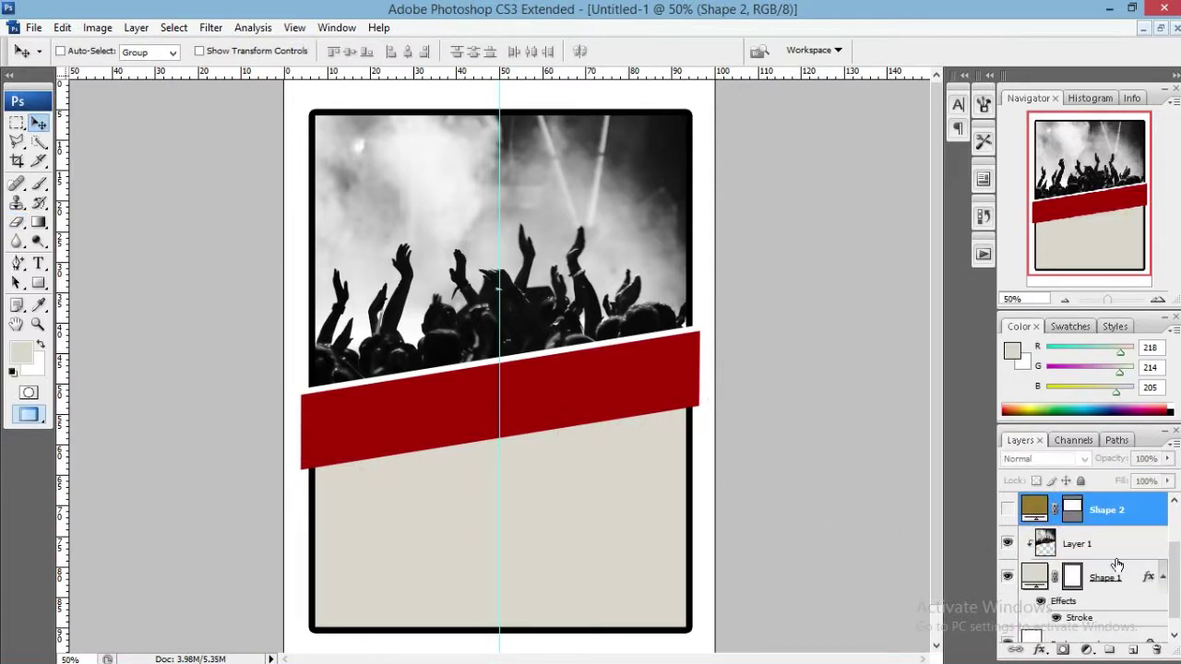
double_click(1030, 576)
click(656, 440)
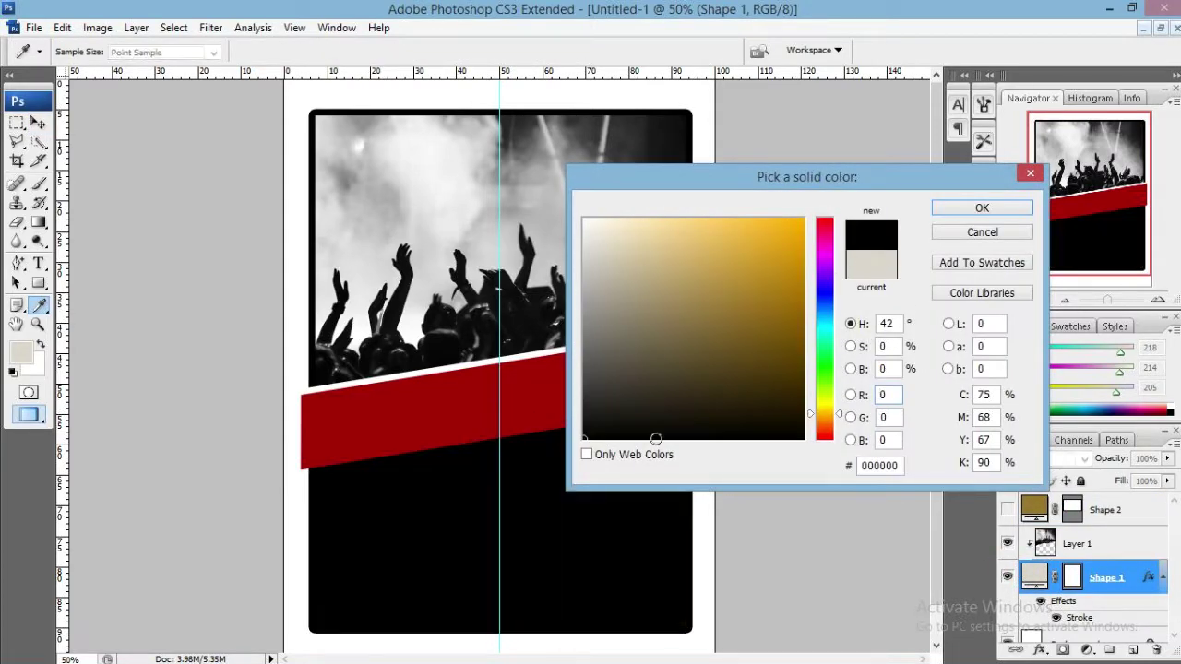
click(982, 208)
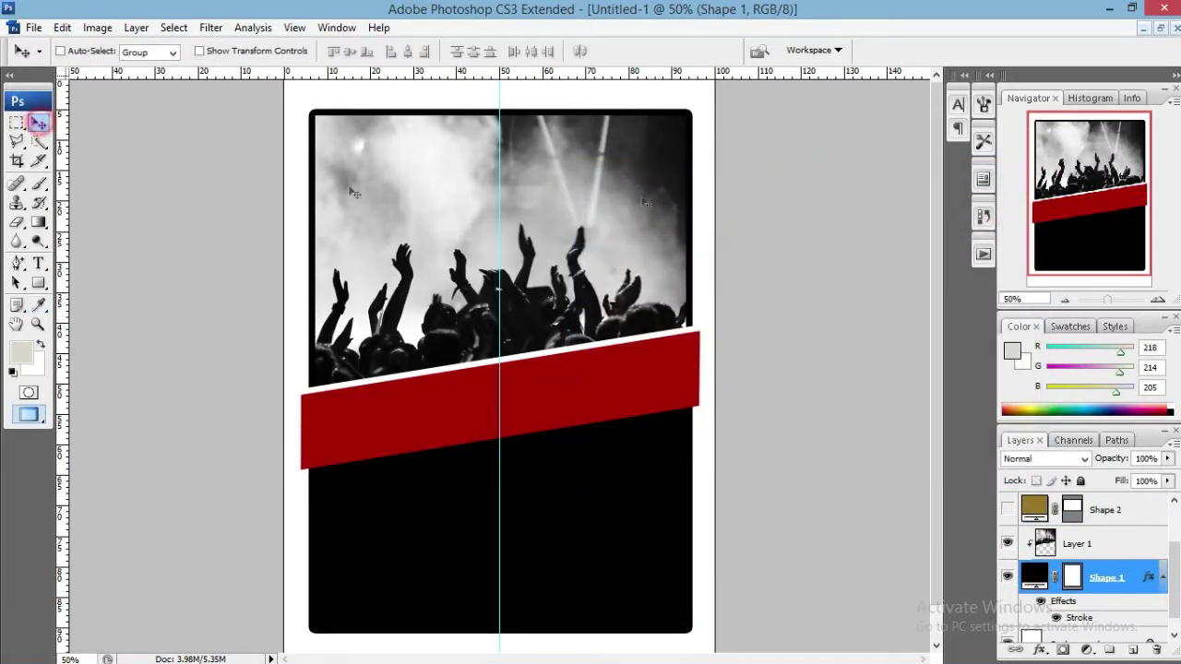
click(1114, 176)
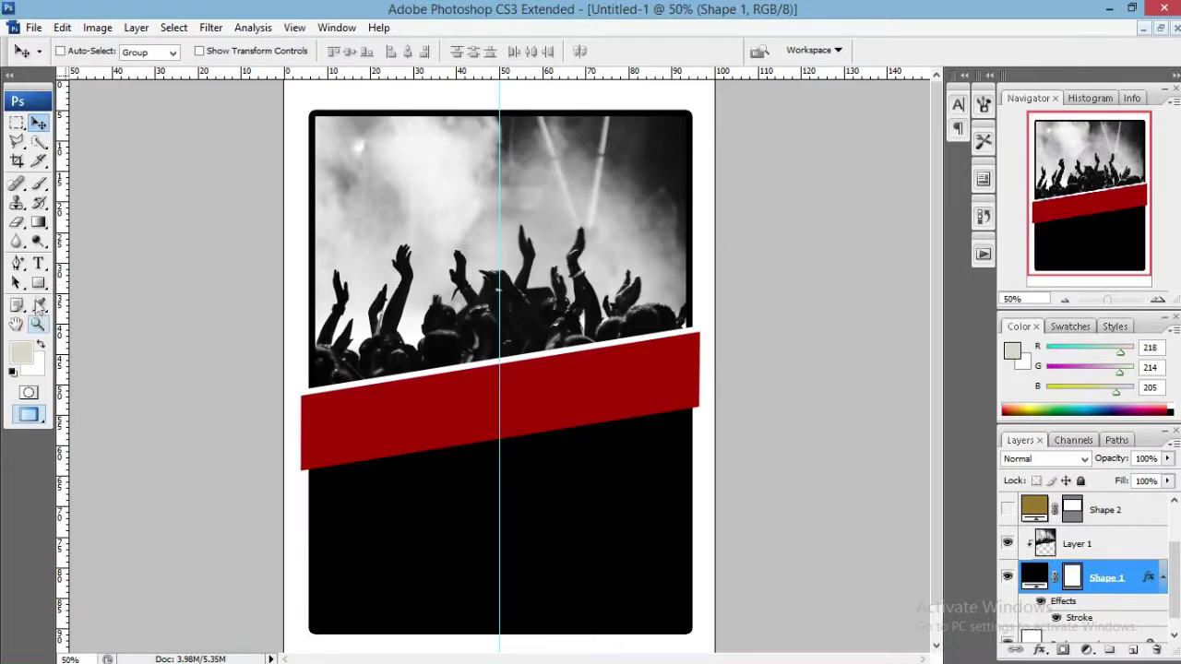
click(39, 283)
click(118, 276)
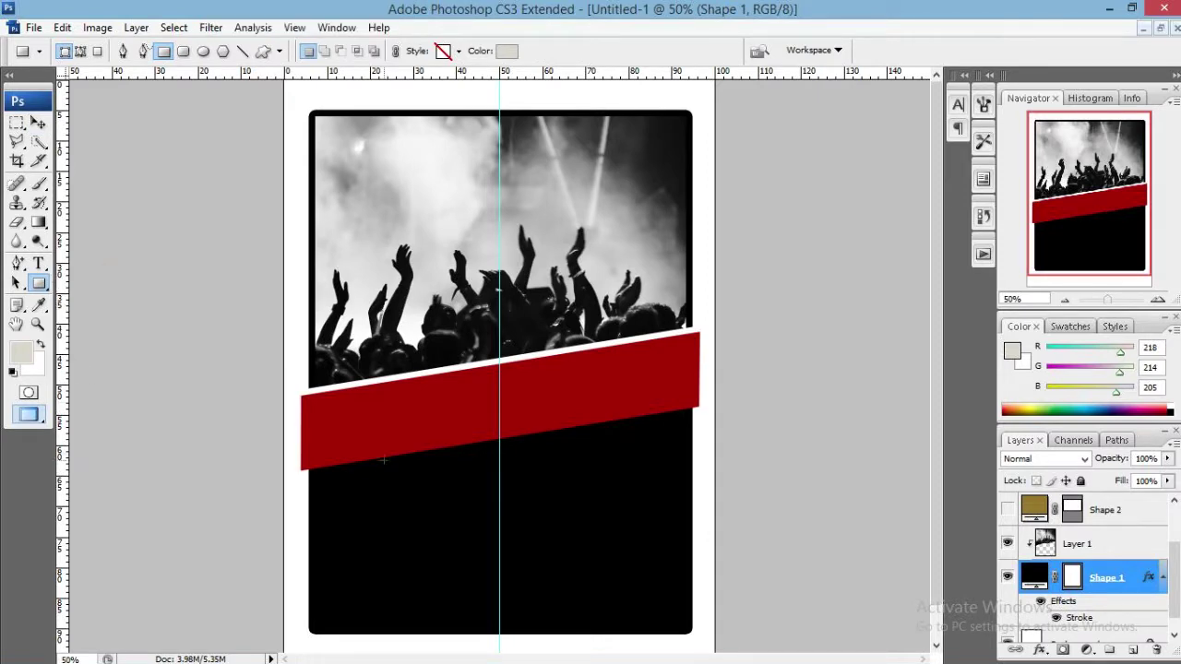
drag(368, 471, 522, 498)
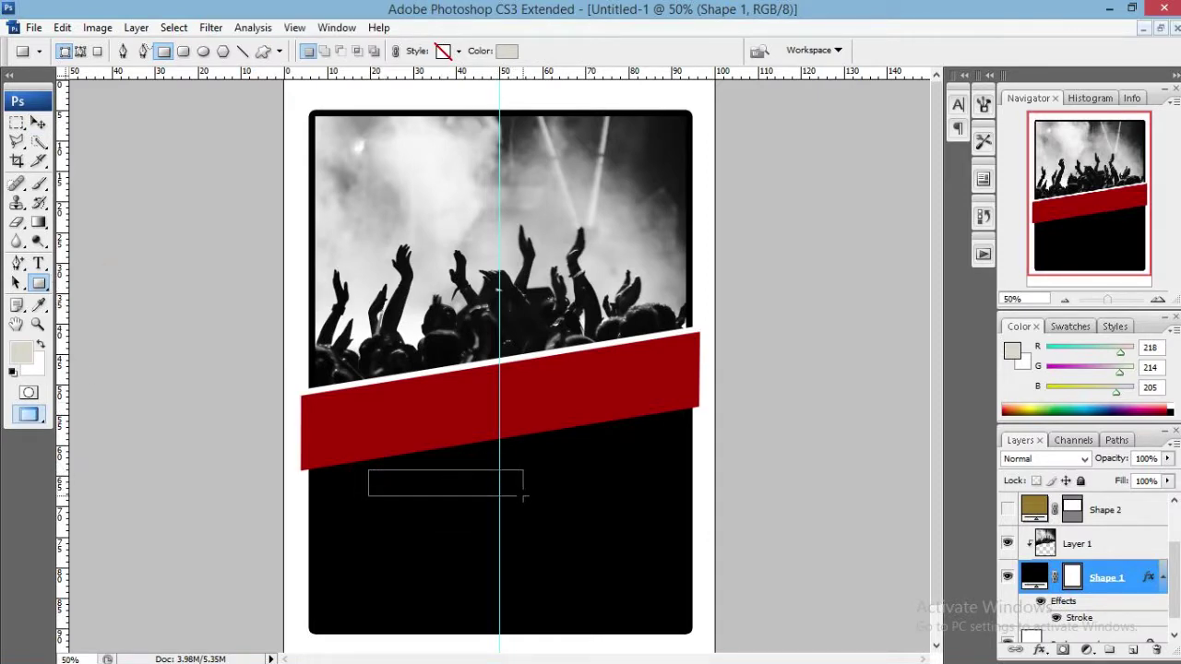
drag(522, 498, 524, 498)
key(ctrl+z)
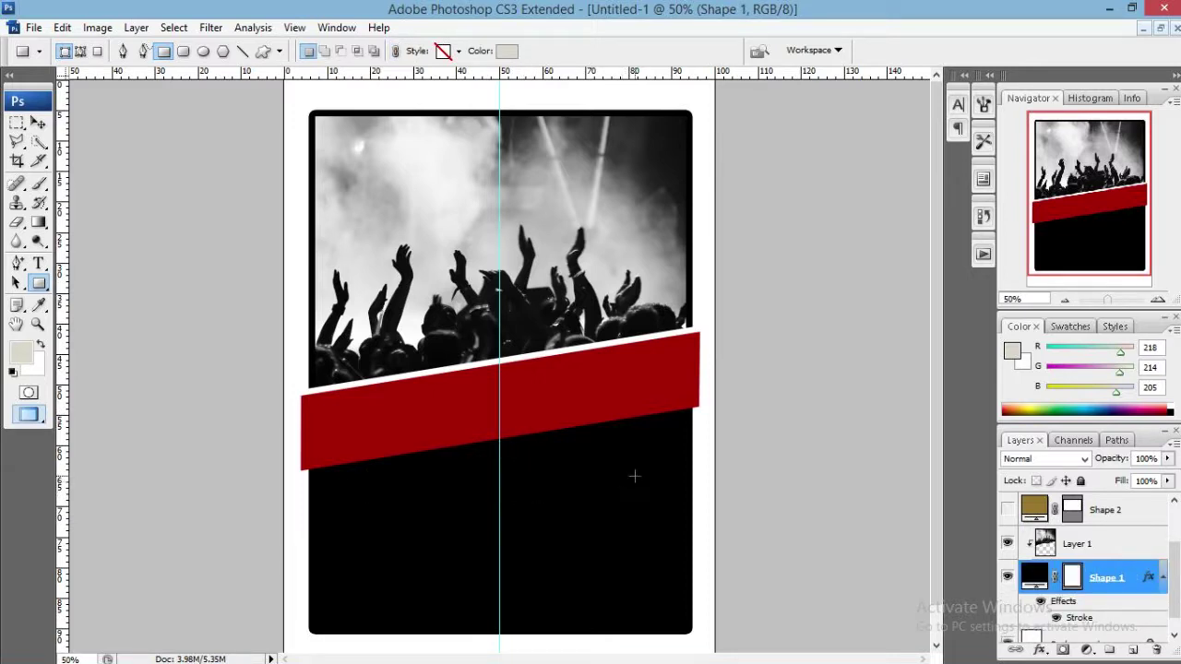
key(v)
click(1122, 513)
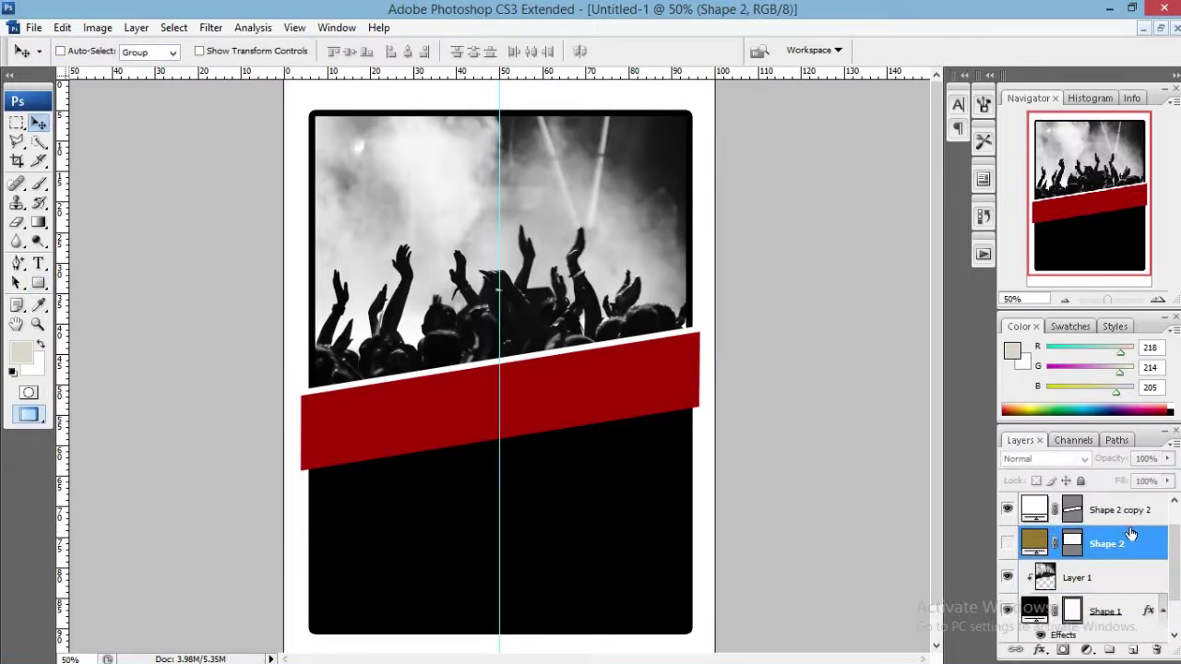
click(1129, 517)
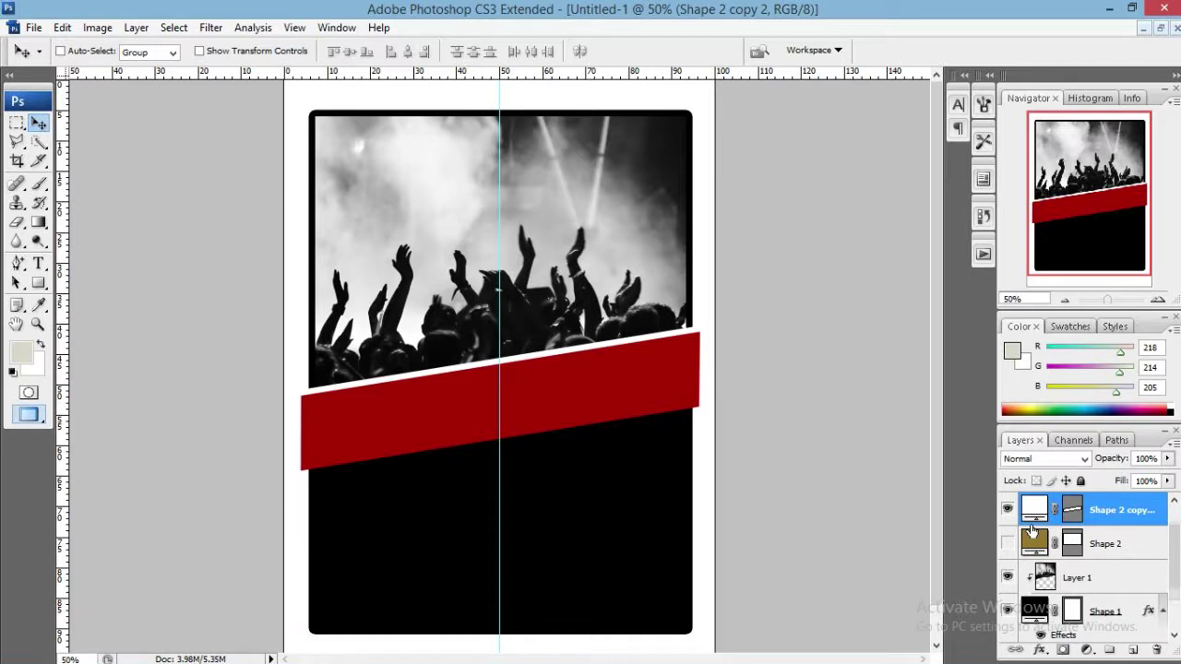
key(ctrl+j)
scroll(1085, 542, up, 1)
drag(1088, 545, 1097, 498)
key(ctrl+t)
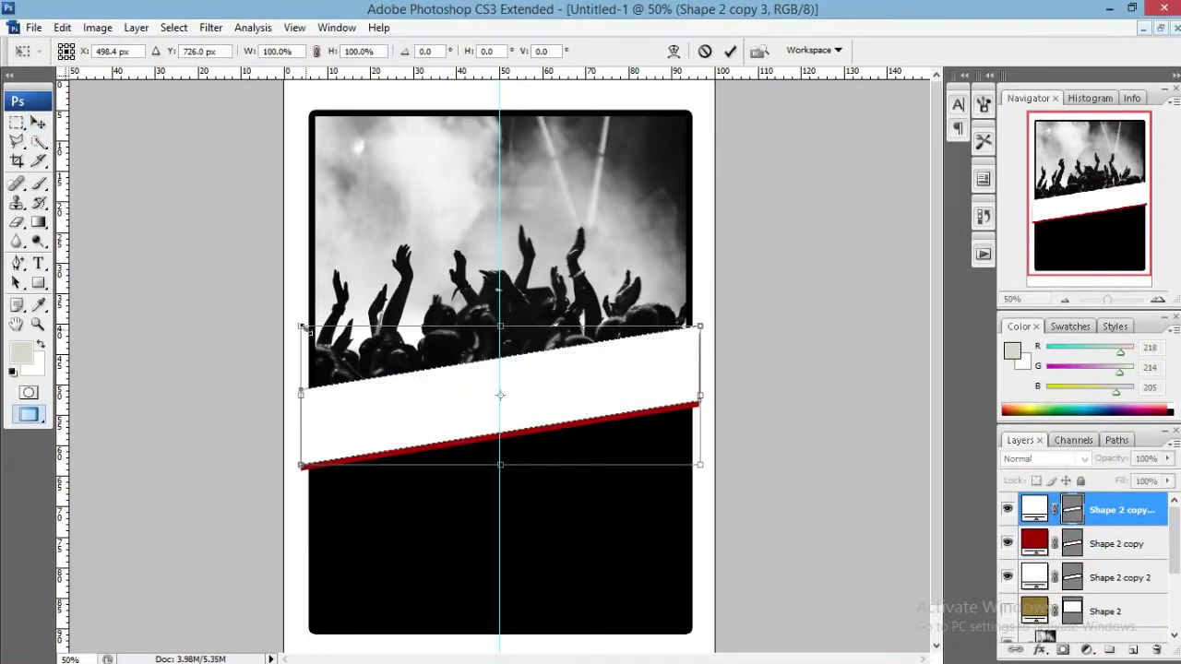
drag(302, 326, 379, 353)
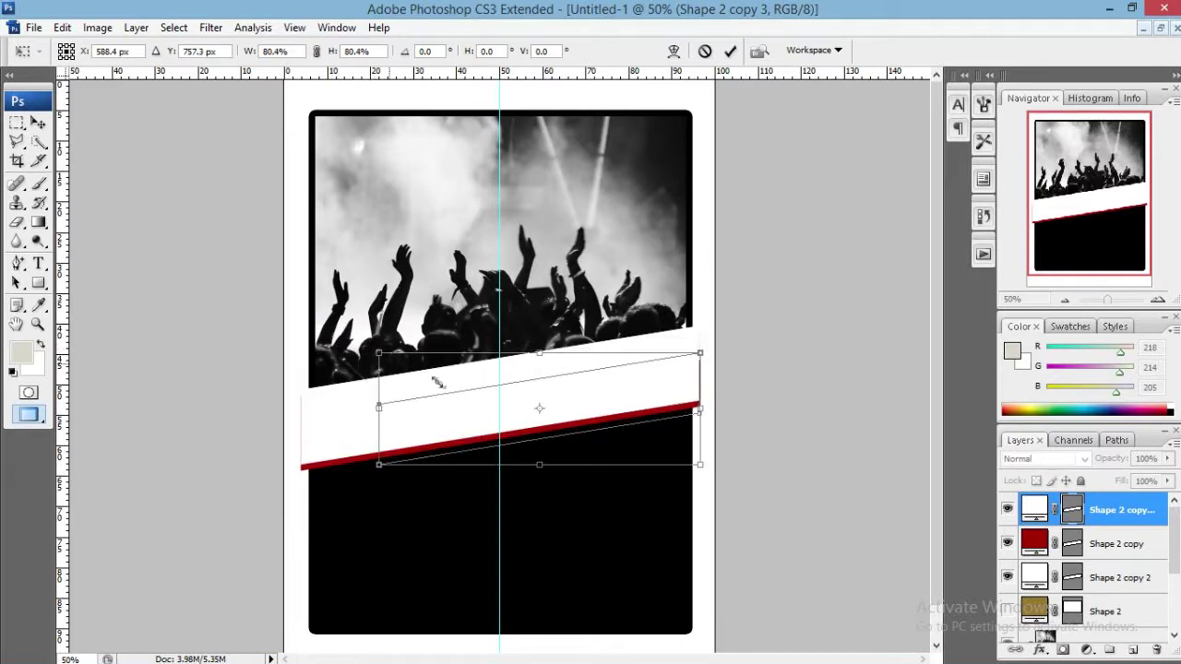
drag(437, 382, 453, 384)
key(ctrl+z)
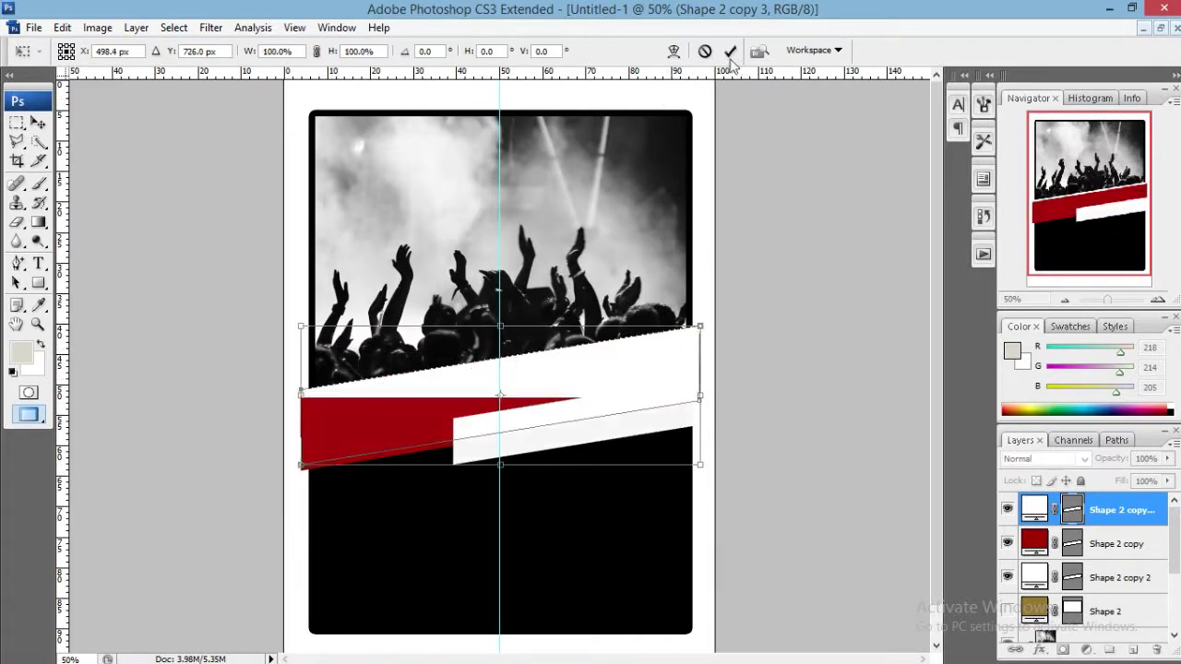
click(707, 51)
drag(1061, 516, 1156, 649)
click(1107, 576)
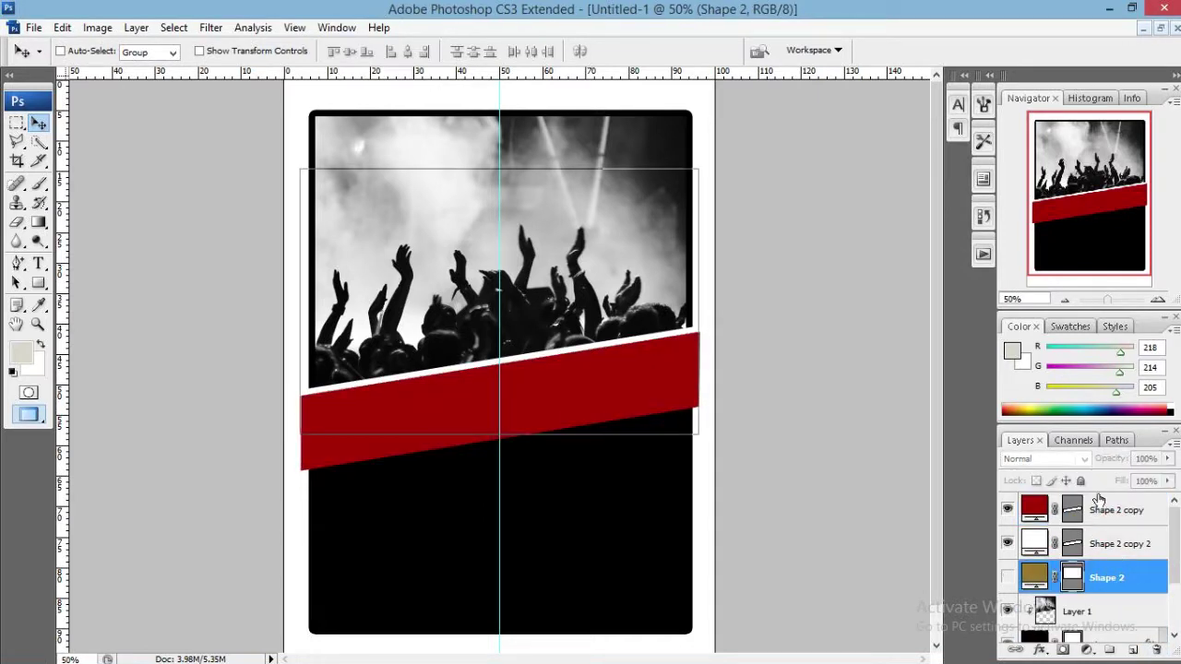
click(1112, 509)
Draw a small rectangle below the red band and fill it white.
click(38, 282)
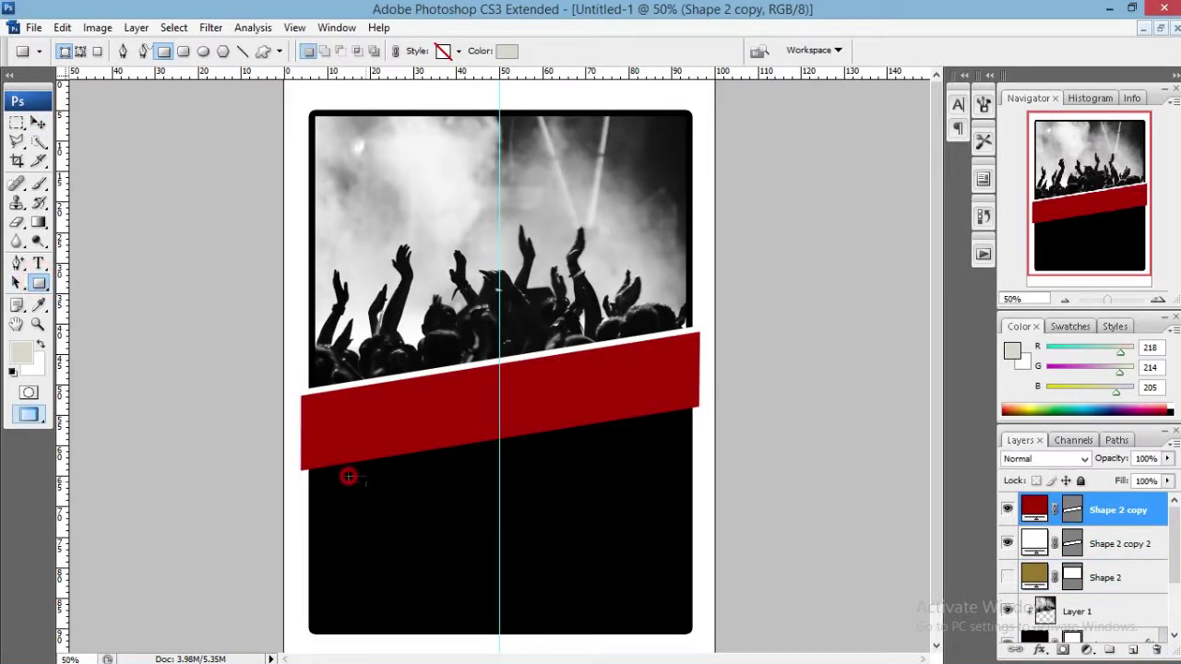
drag(348, 476, 499, 505)
scroll(405, 520, up, 3)
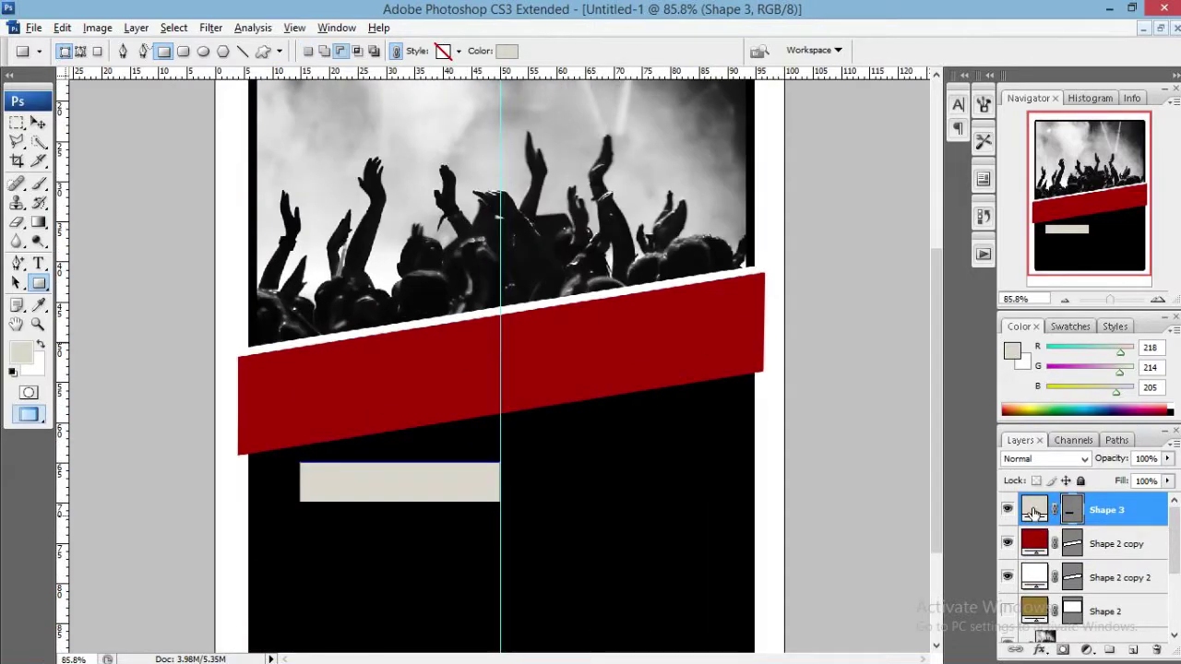
double_click(1033, 513)
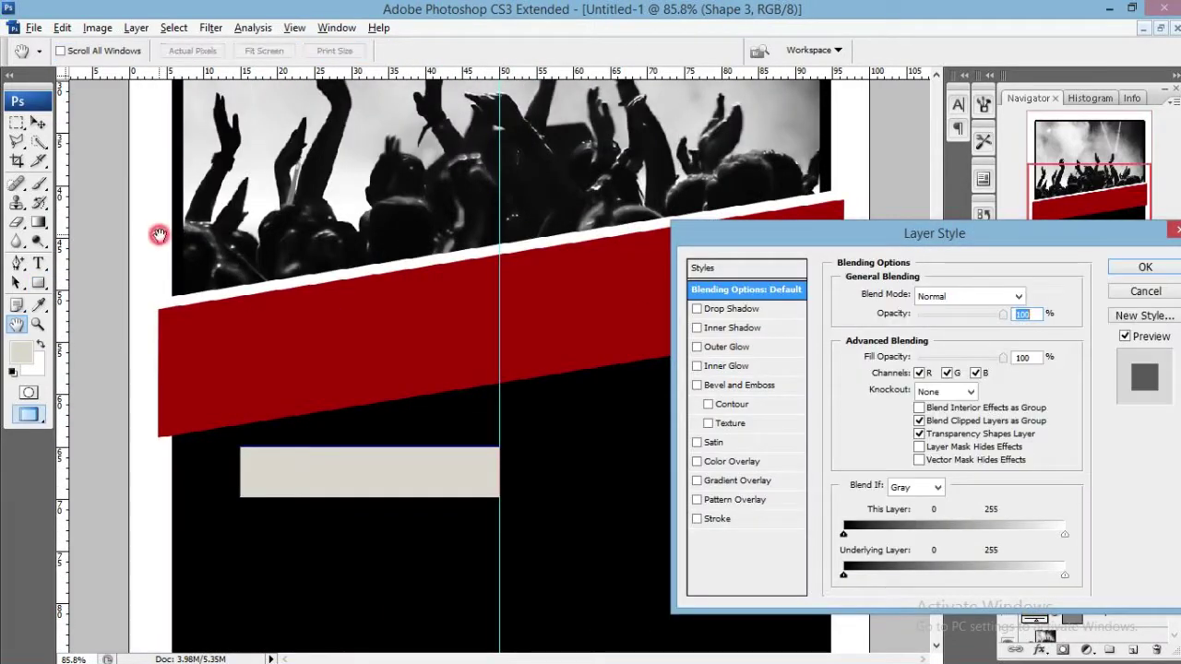
click(1145, 291)
double_click(1033, 509)
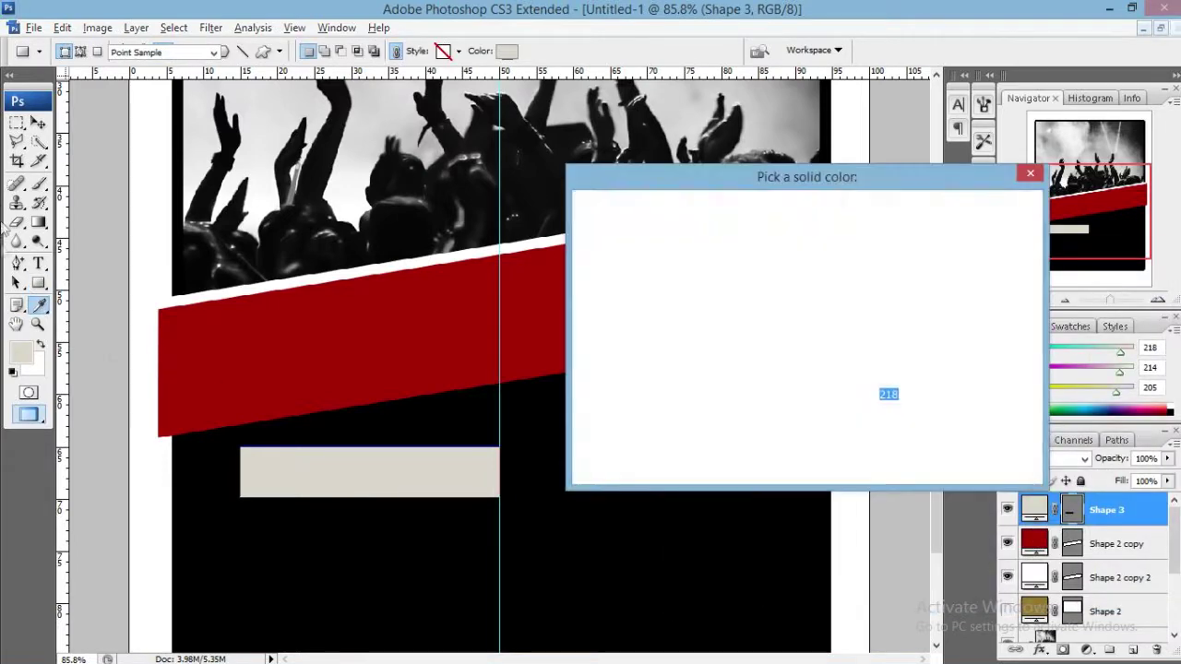
click(155, 217)
click(991, 210)
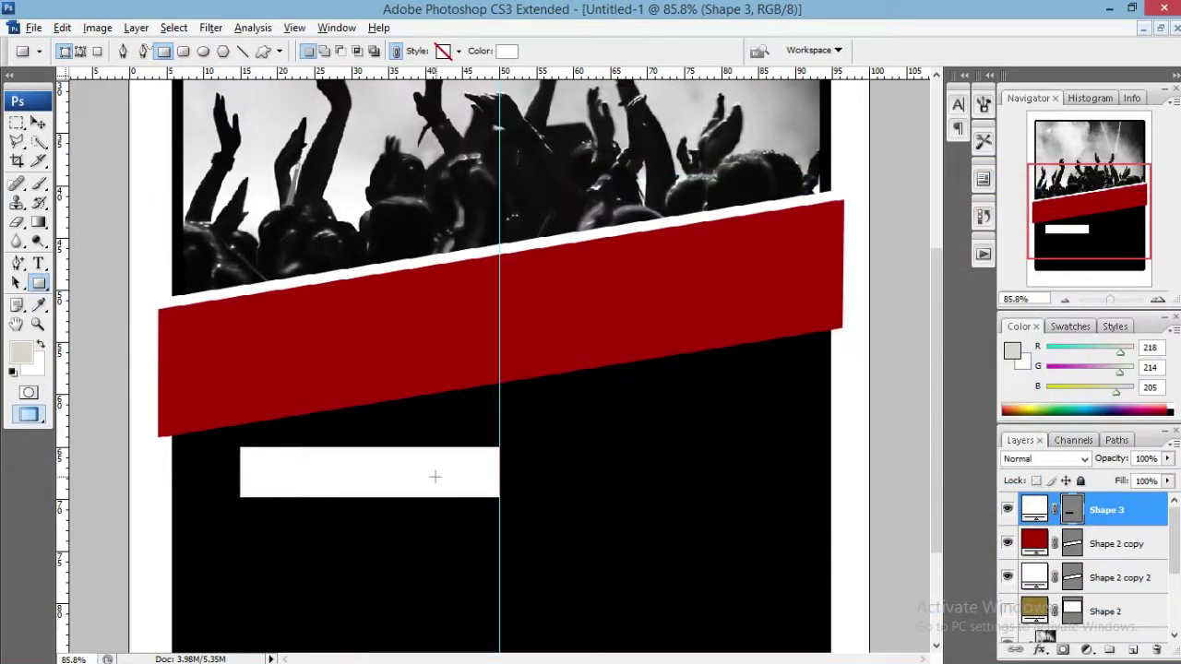
Widen the white rectangle and tilt it with Free Transform.
click(39, 121)
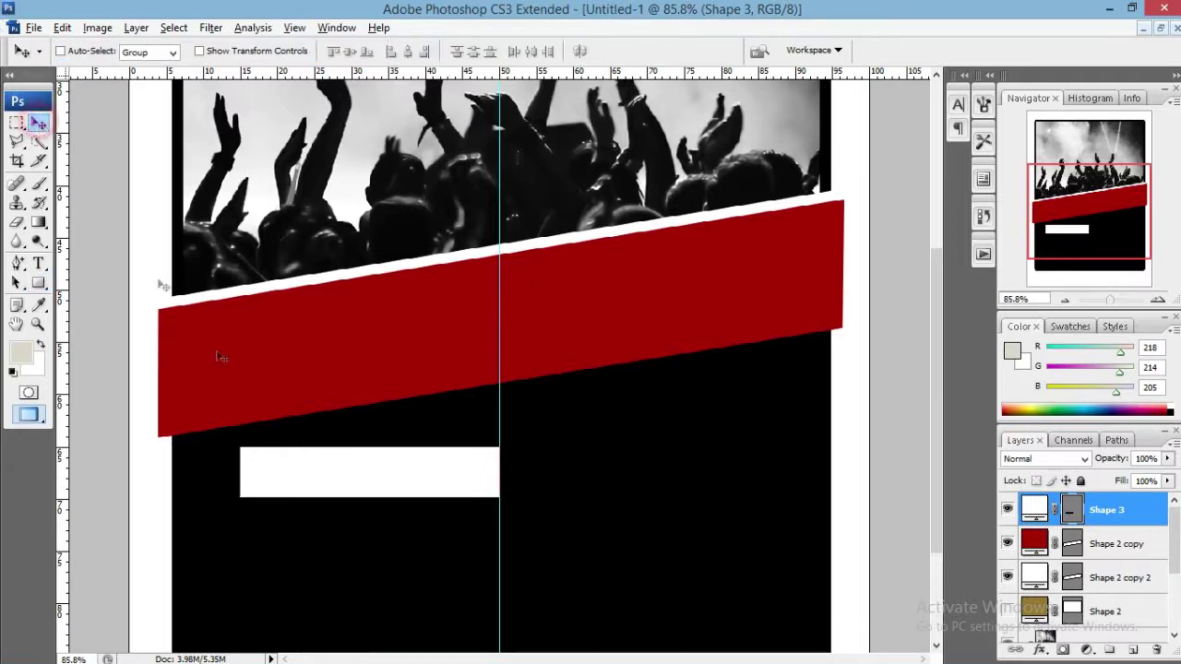
key(ctrl+t)
click(423, 51)
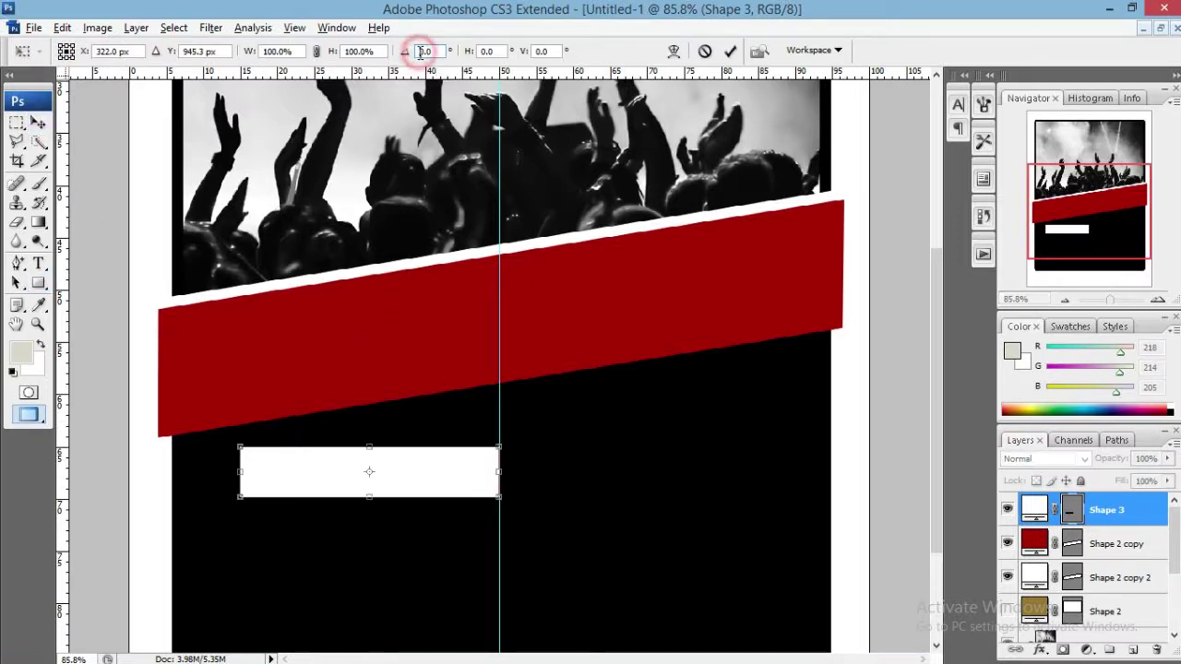
text(-5)
key(Return)
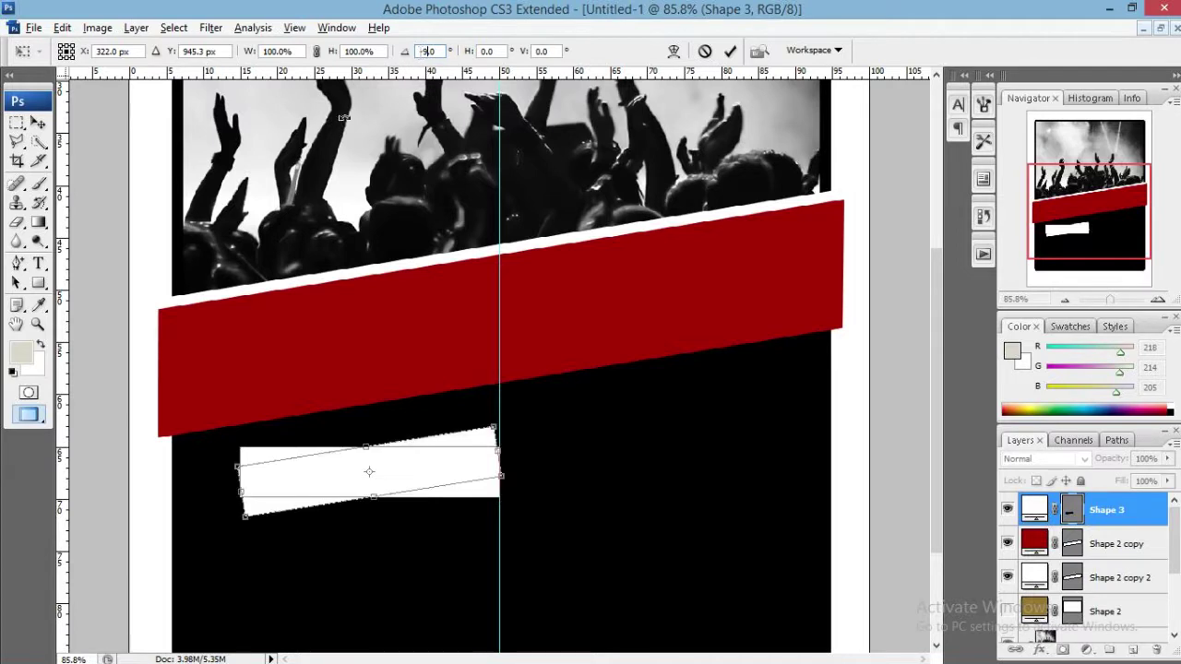
click(704, 51)
key(ctrl+t)
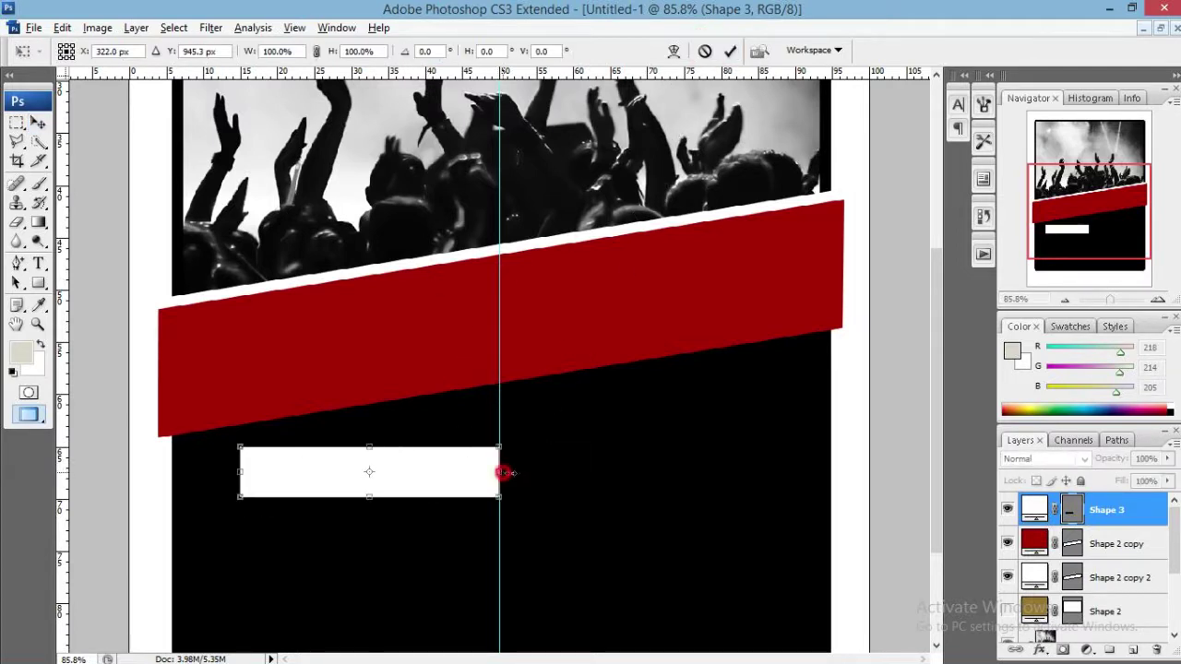
drag(502, 472, 543, 473)
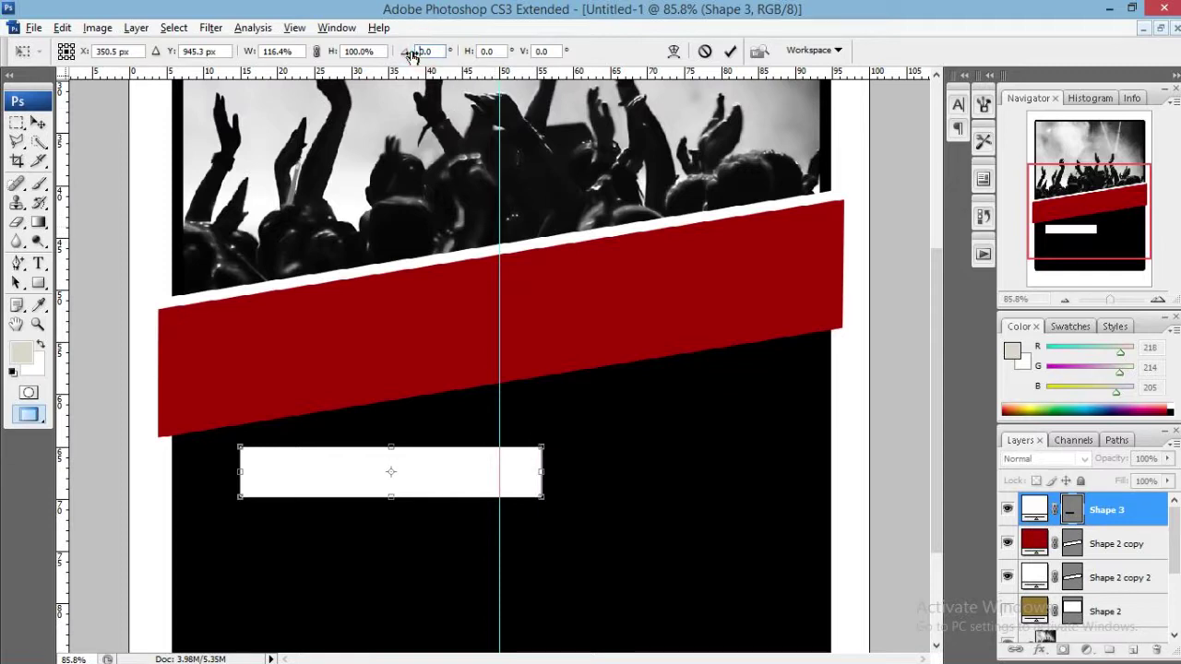
text(9)
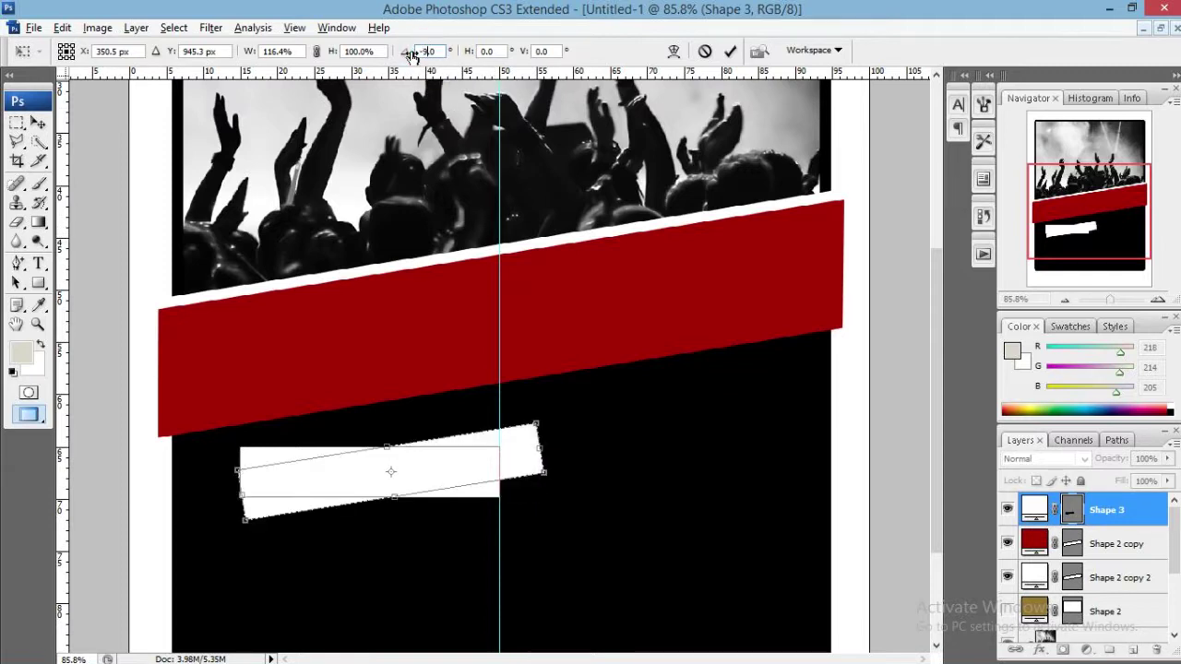
click(731, 53)
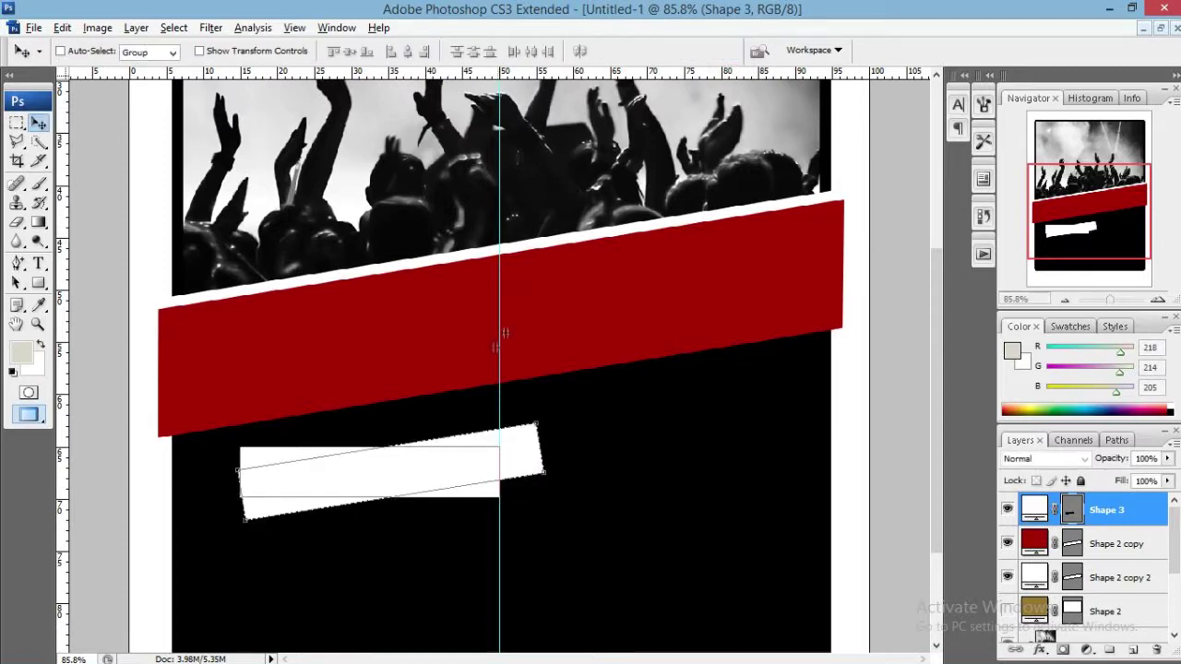
drag(378, 473, 354, 478)
key(ctrl+z)
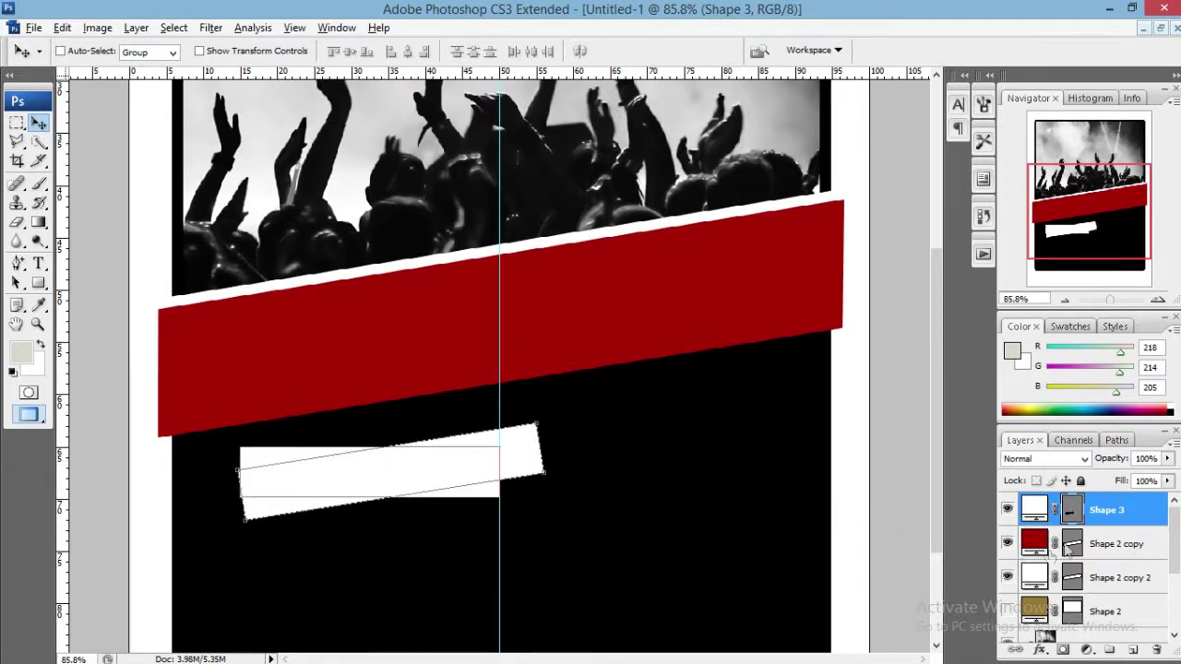
Delete the Shape 3 rectangle layer, removing its vector mask first.
drag(1085, 510, 1156, 650)
drag(1068, 510, 1156, 650)
click(525, 266)
drag(1078, 513, 1157, 649)
Draw a rectangle below the red band and fill it white.
click(38, 284)
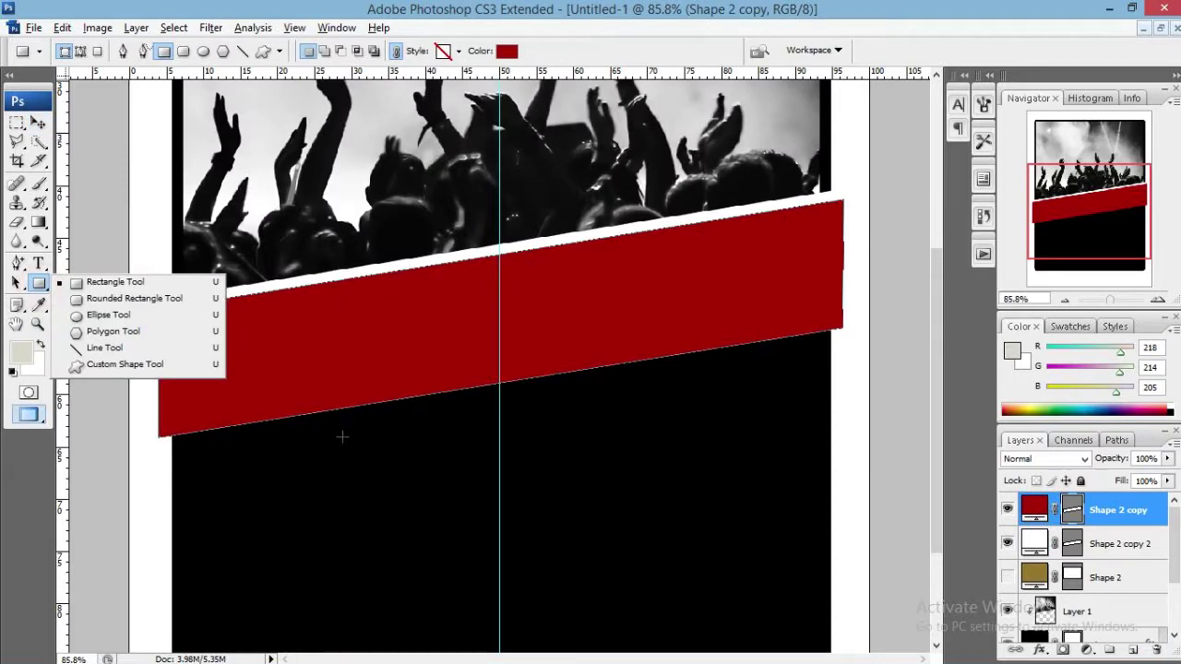
click(101, 281)
drag(281, 441, 525, 486)
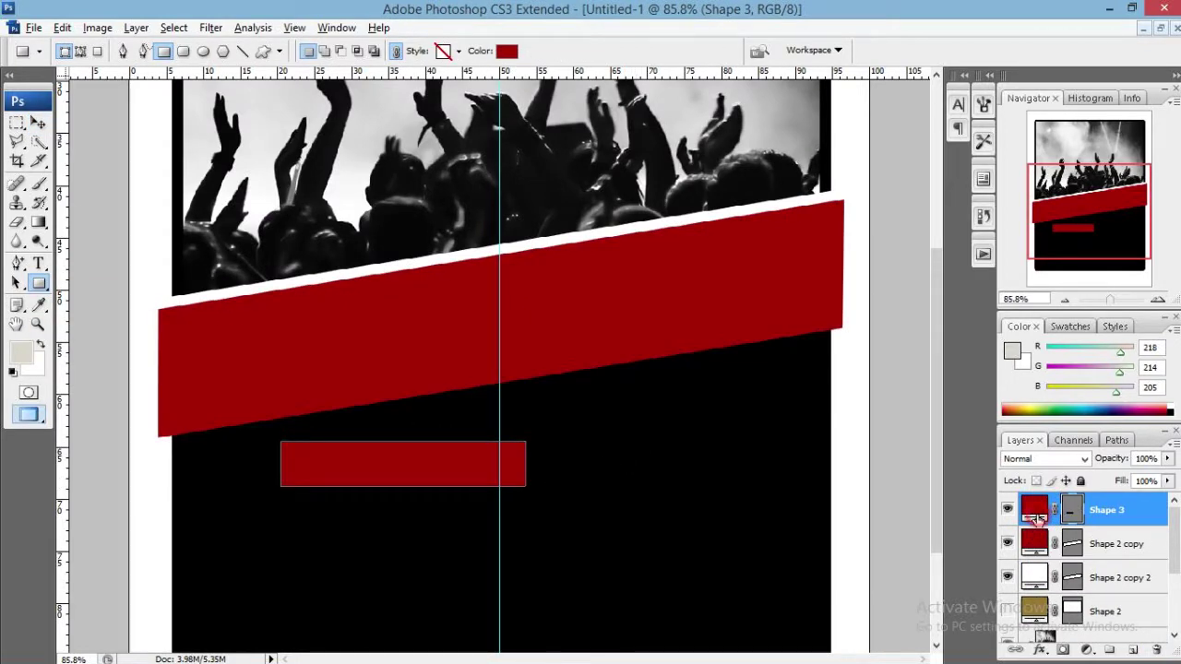
double_click(1035, 516)
click(587, 213)
click(980, 207)
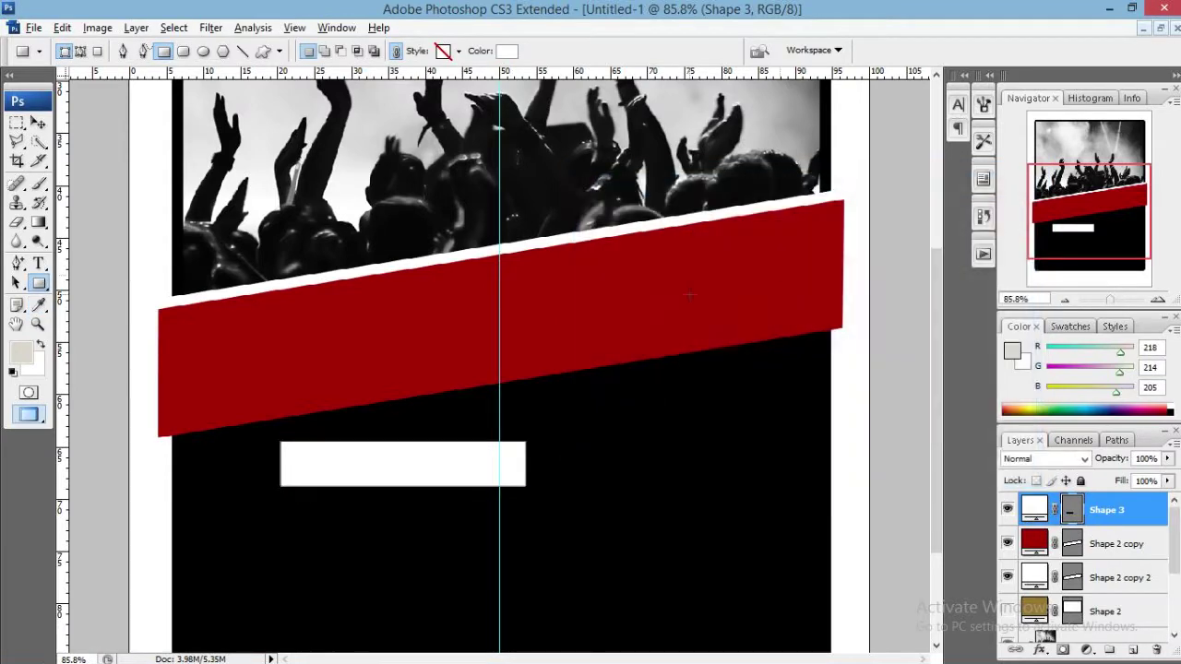
Widen the white bar to about 112% and tilt it to follow the band's slant.
click(38, 122)
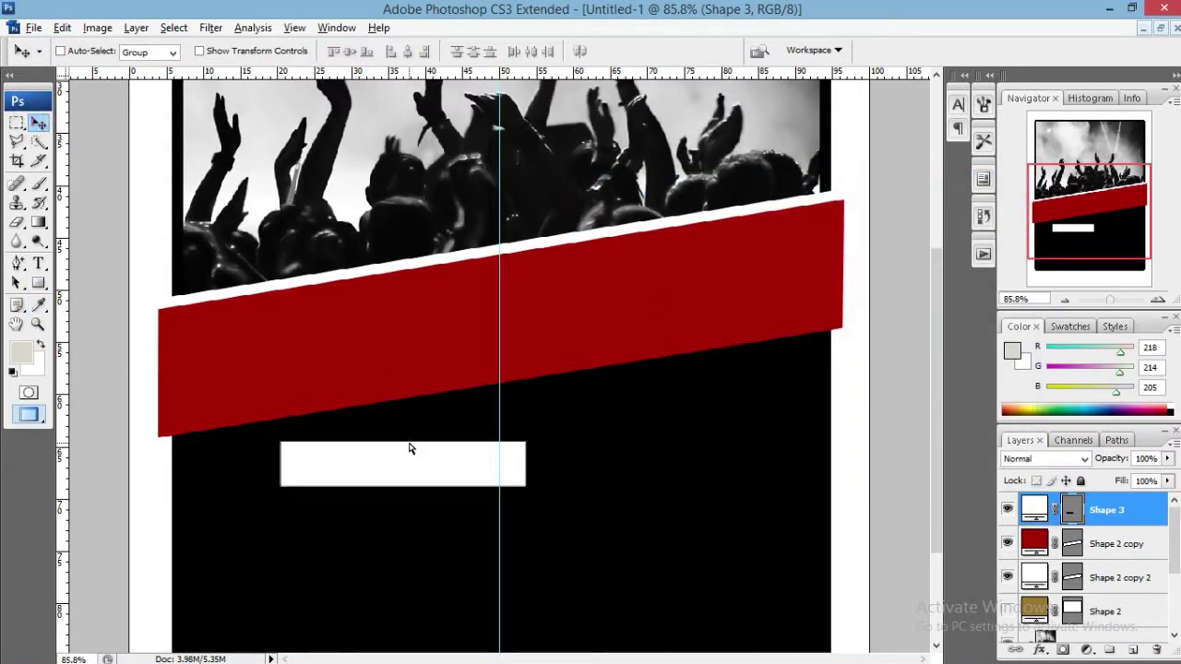
key(ctrl+t)
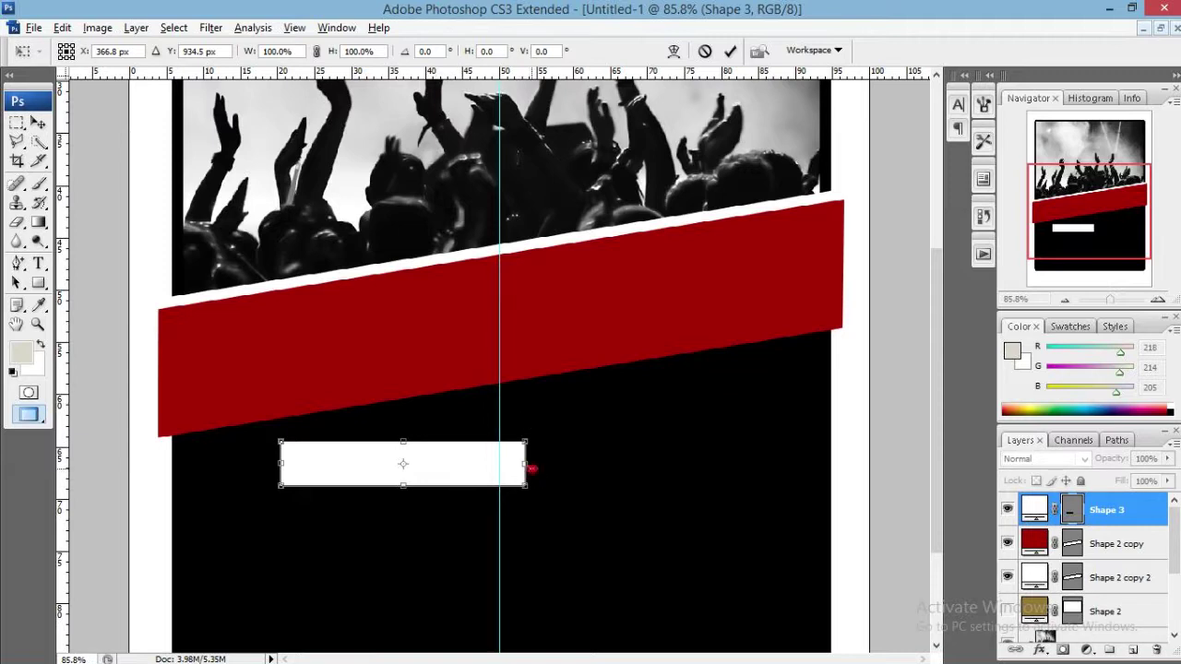
drag(531, 469, 556, 466)
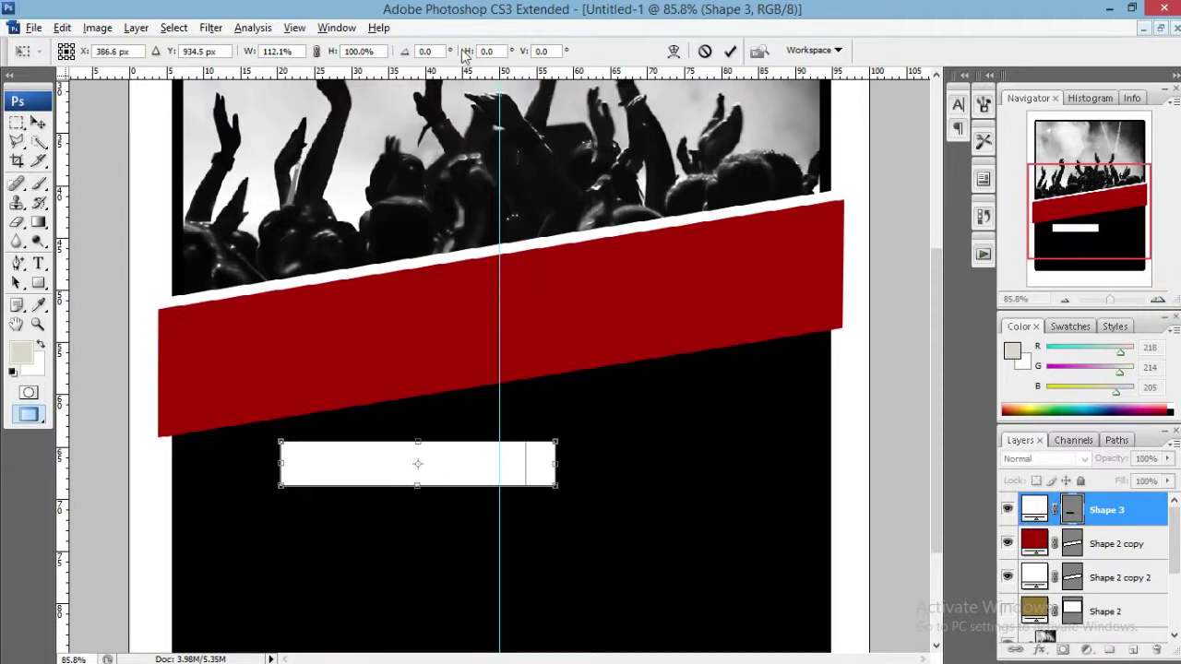
click(425, 51)
text(-5)
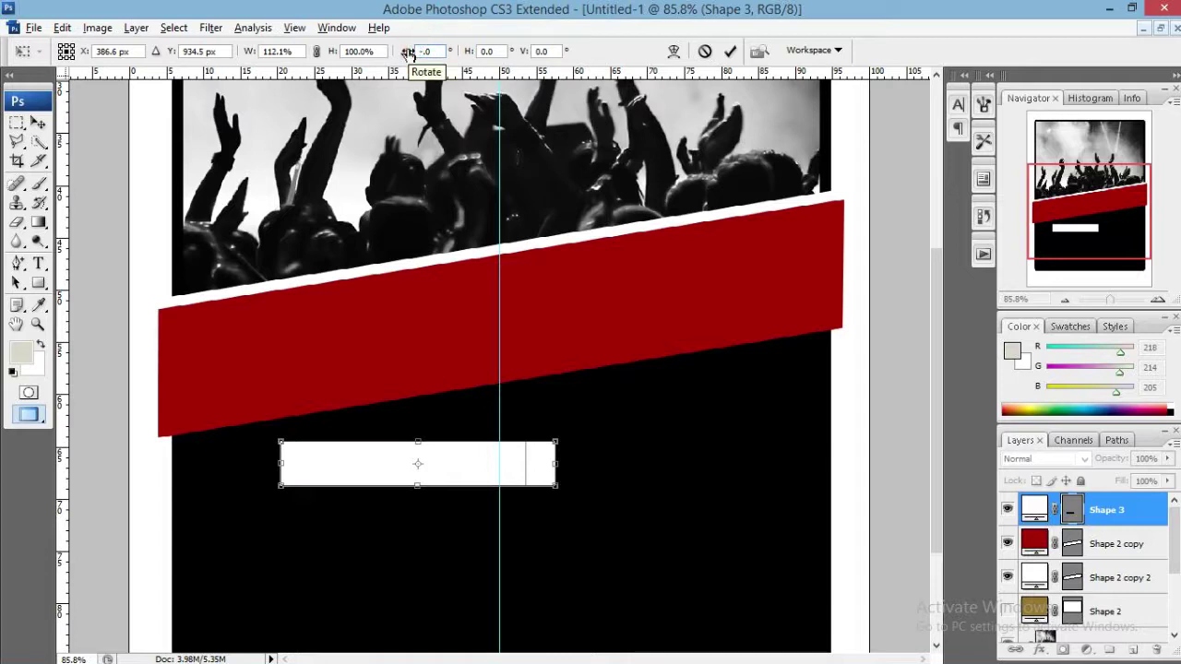
key(Return)
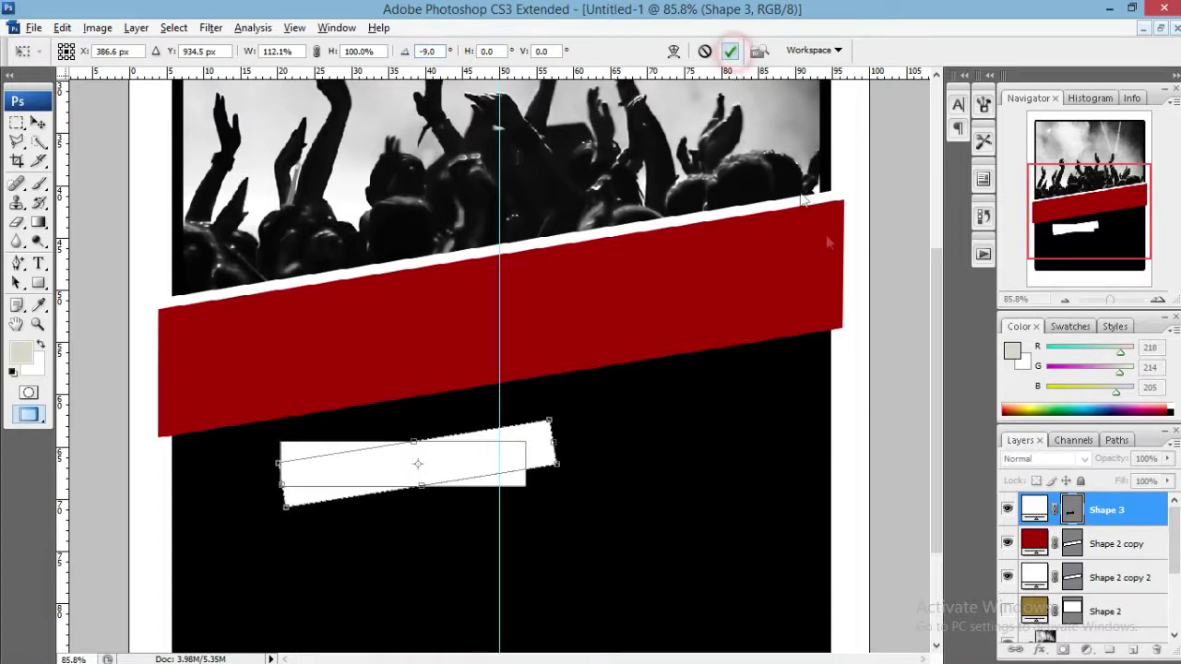
click(729, 52)
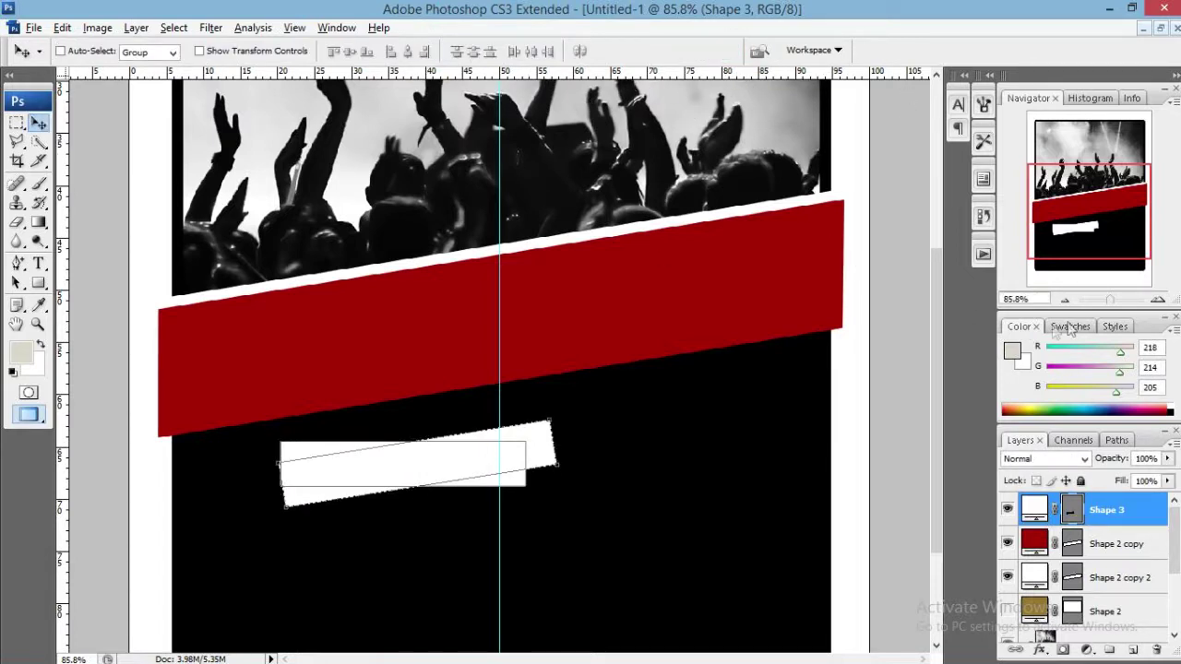
Position the tilted bar along the band's lower edge, then delete its layer.
drag(1111, 307, 1115, 307)
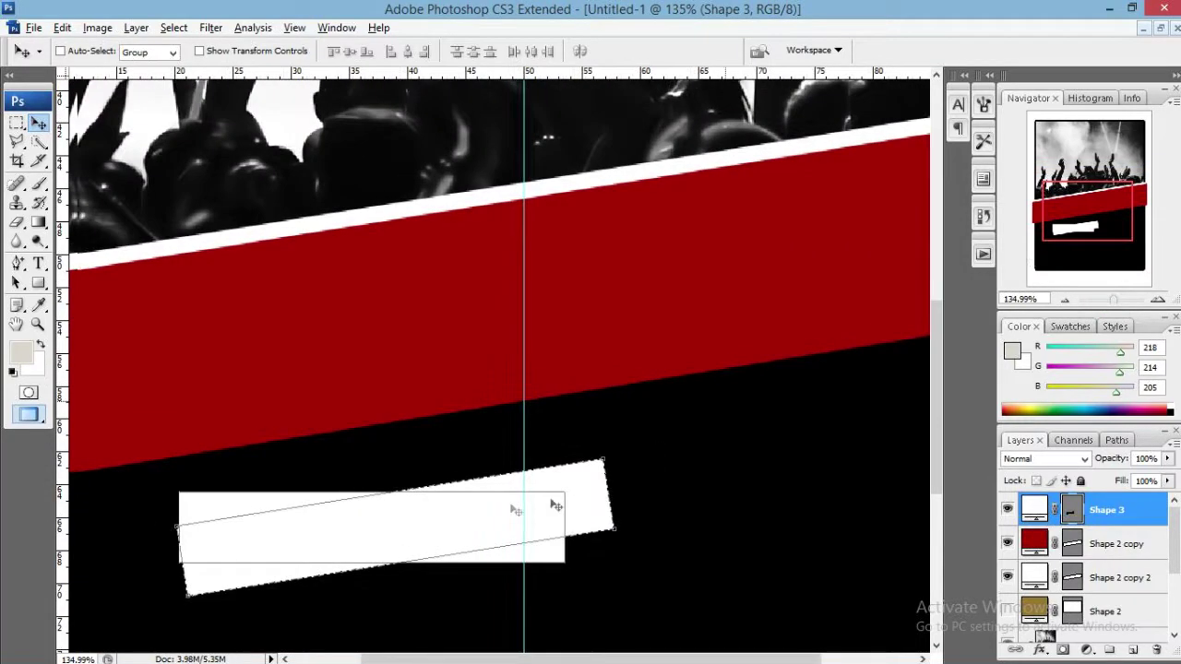
drag(342, 522, 423, 410)
drag(408, 474, 414, 503)
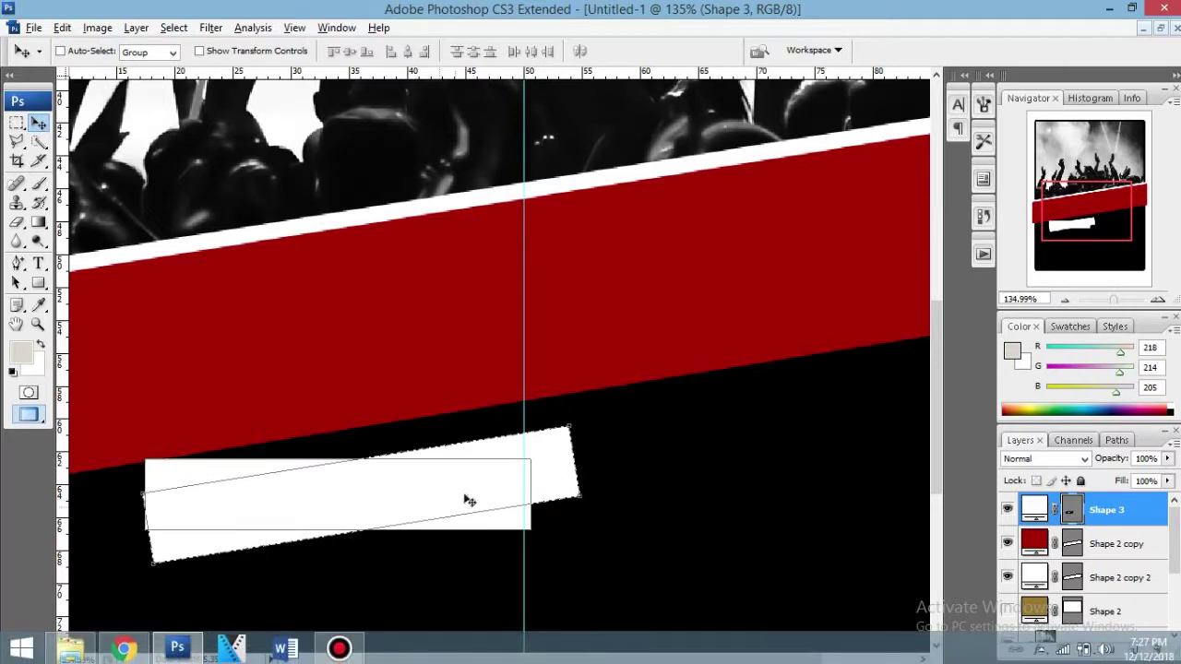
scroll(472, 495, down, 3)
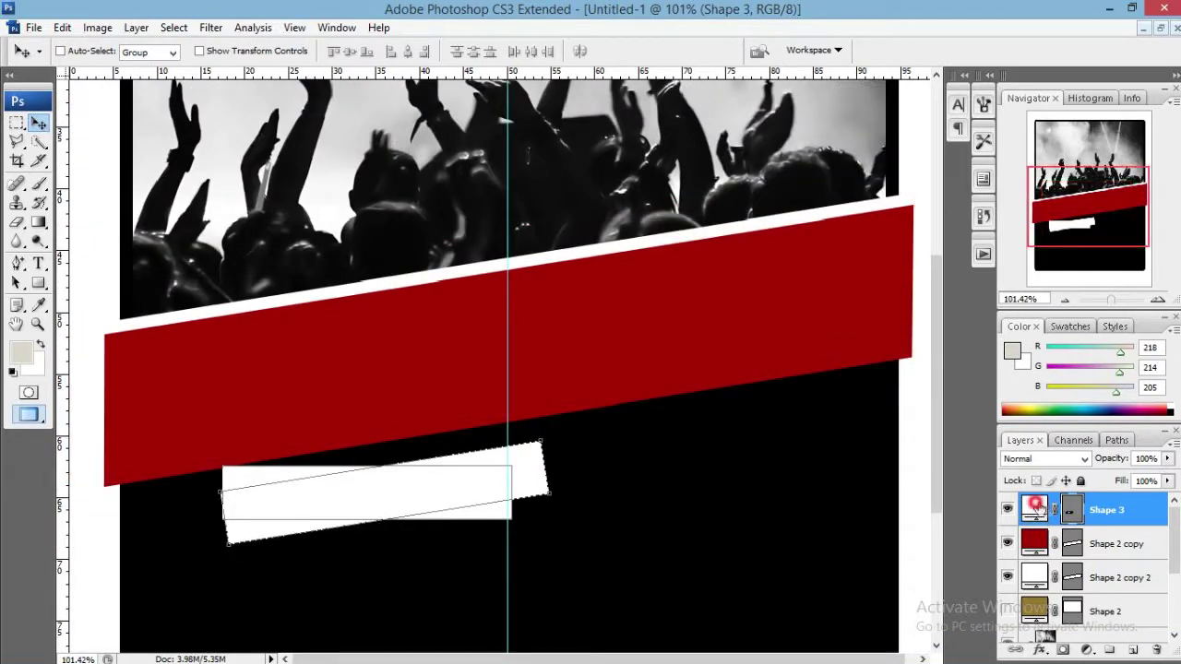
drag(1039, 514, 1157, 650)
Draw a light grey rectangle below the red band.
click(1112, 548)
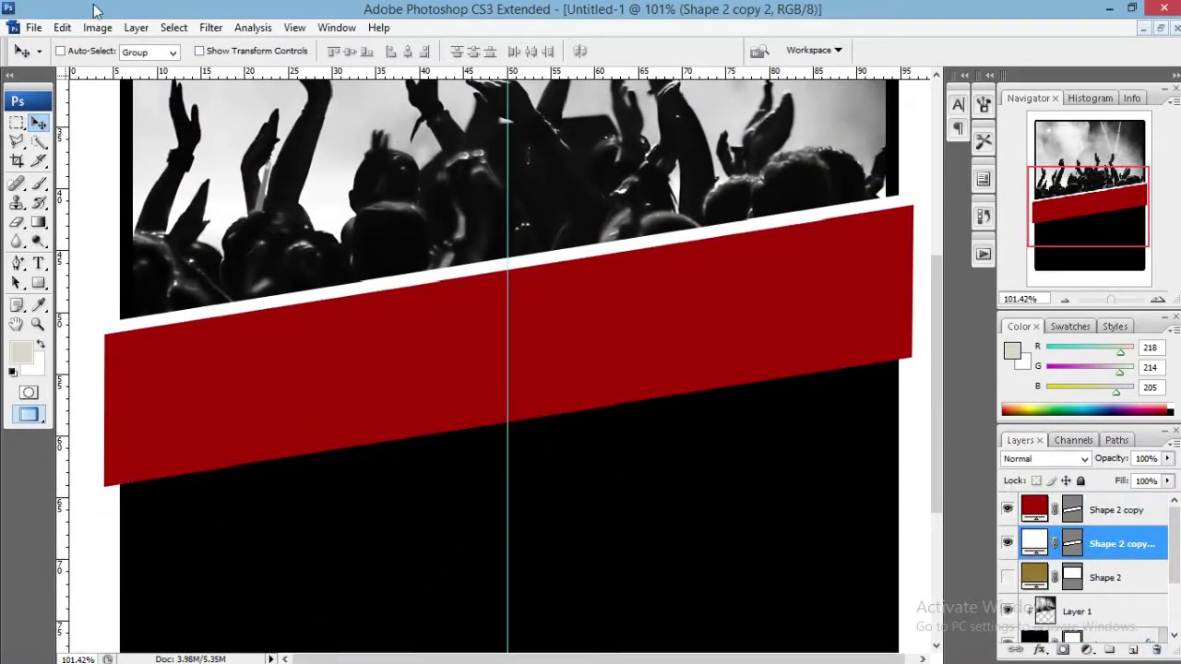
click(49, 282)
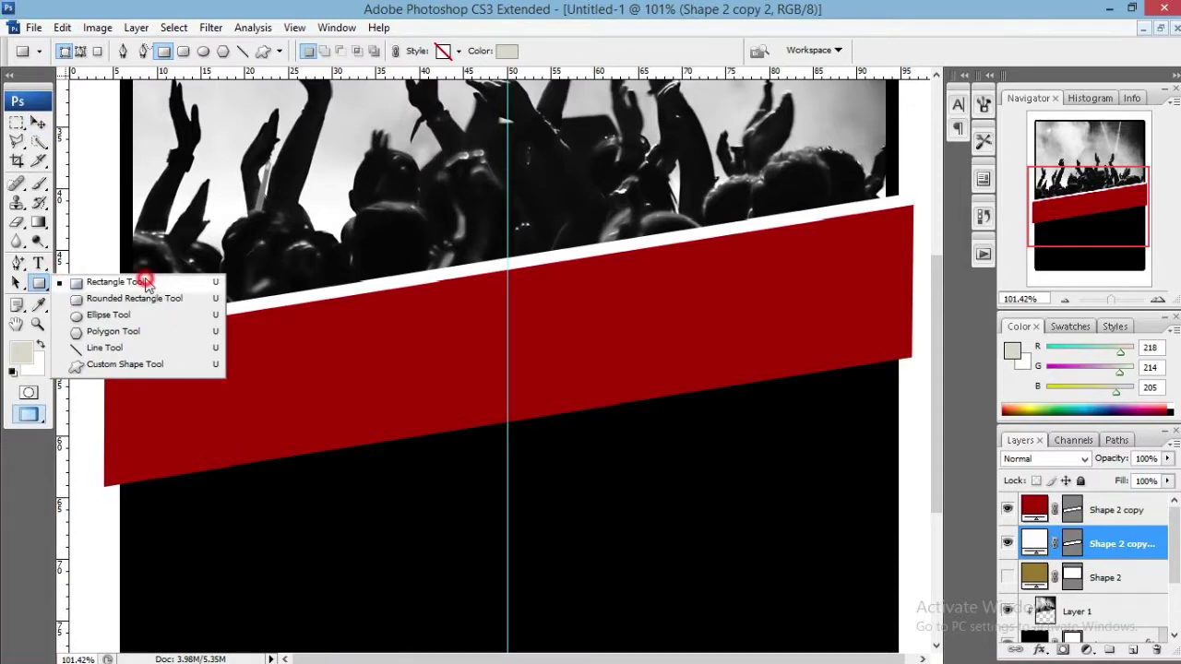
click(151, 271)
mouse_move(296, 499)
mouse_down()
mouse_move(578, 538)
mouse_move(626, 562)
mouse_up()
Rotate the grey bar -9° and move it up under the red band.
key(v)
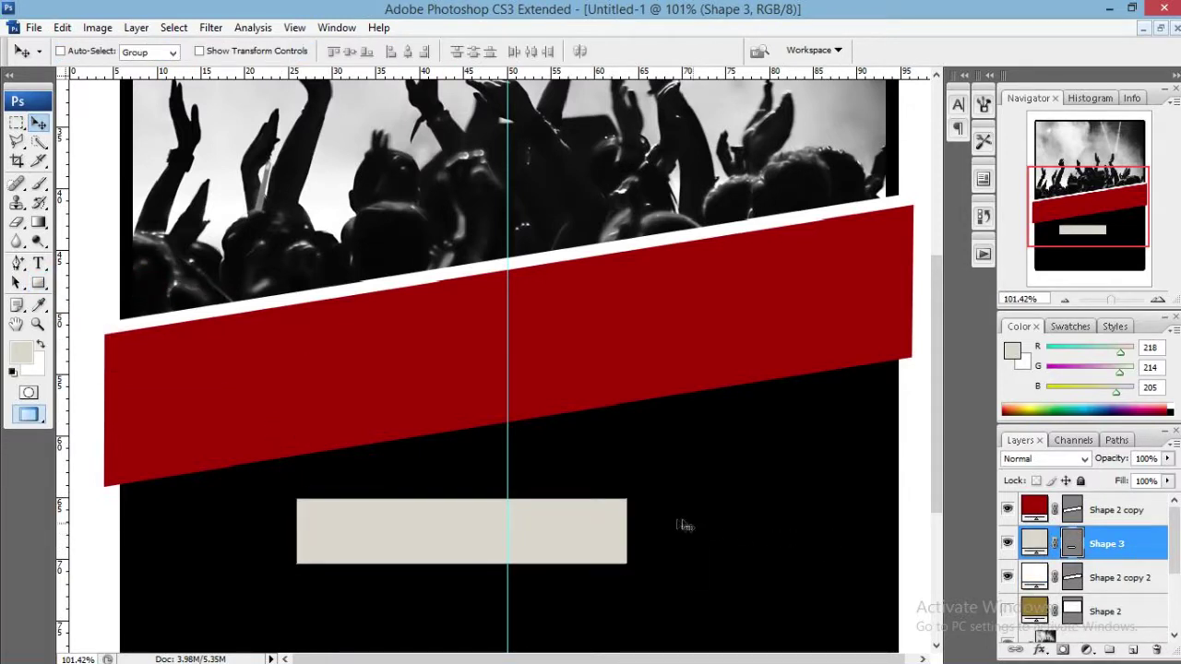
key(ctrl+t)
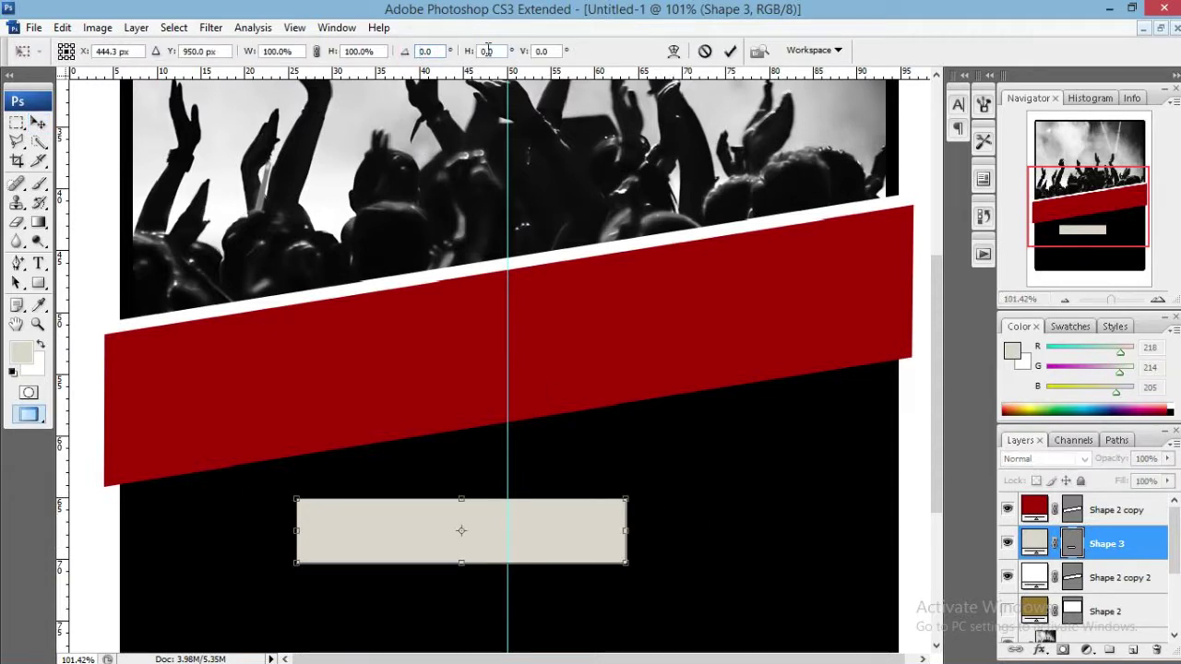
text(6)
key(BackSpace)
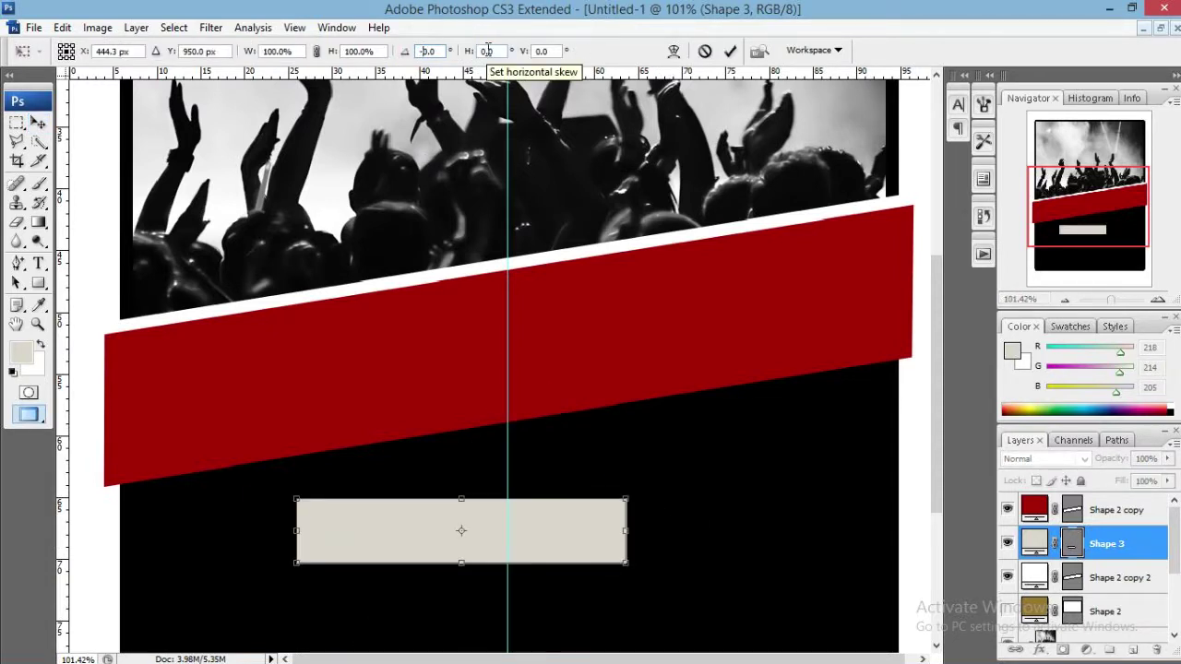
key(Right)
text(9)
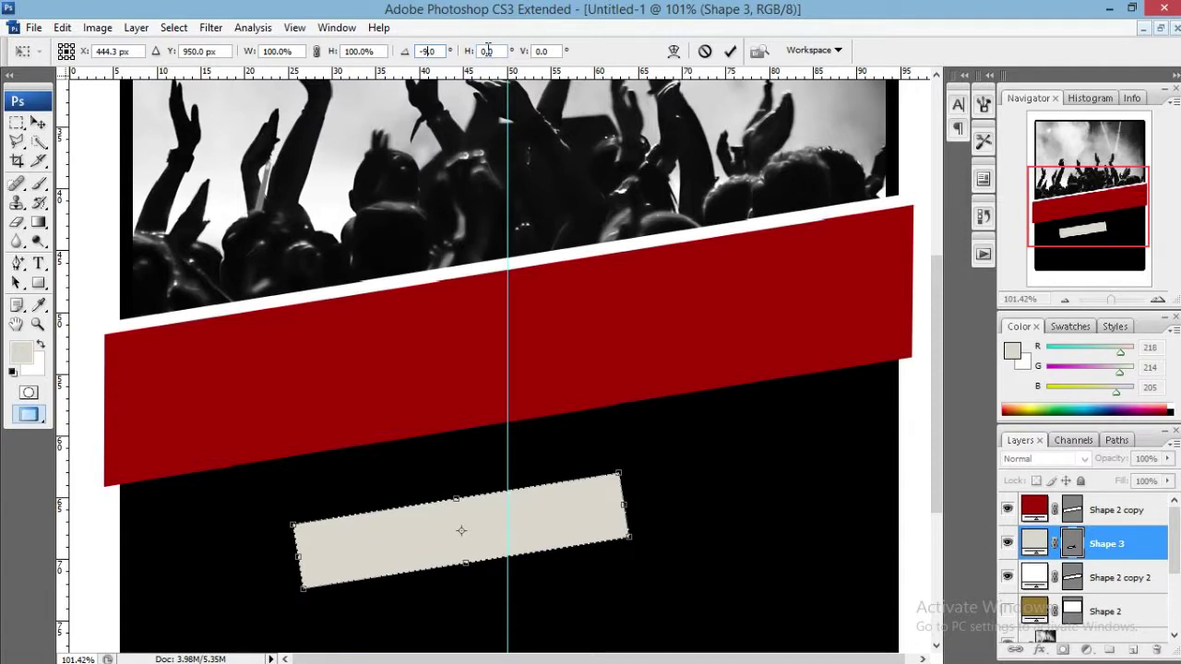
click(730, 51)
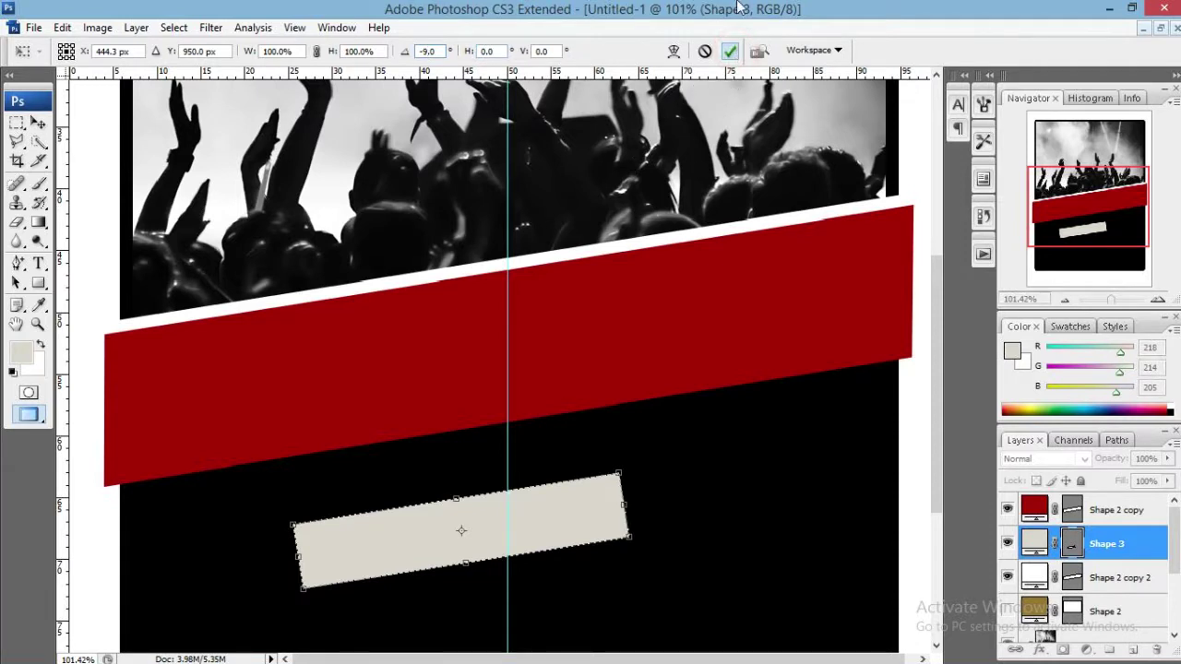
drag(560, 542, 427, 514)
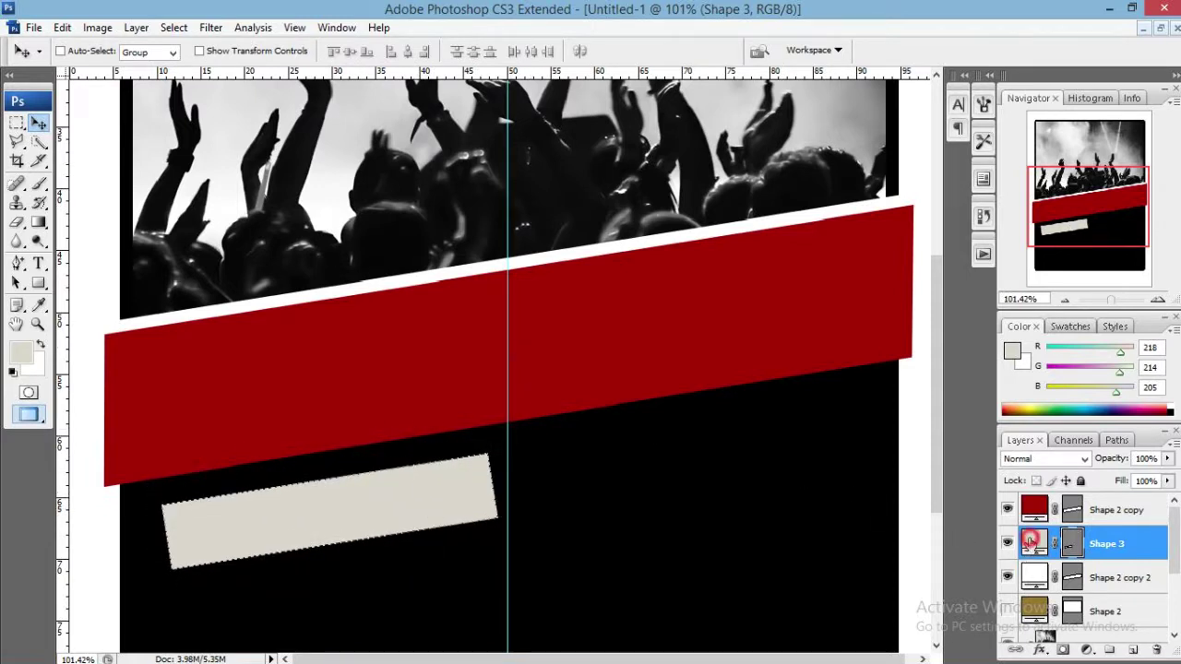
Recolour the tilted Shape 3 bar pure white.
double_click(1030, 541)
click(588, 209)
click(1019, 207)
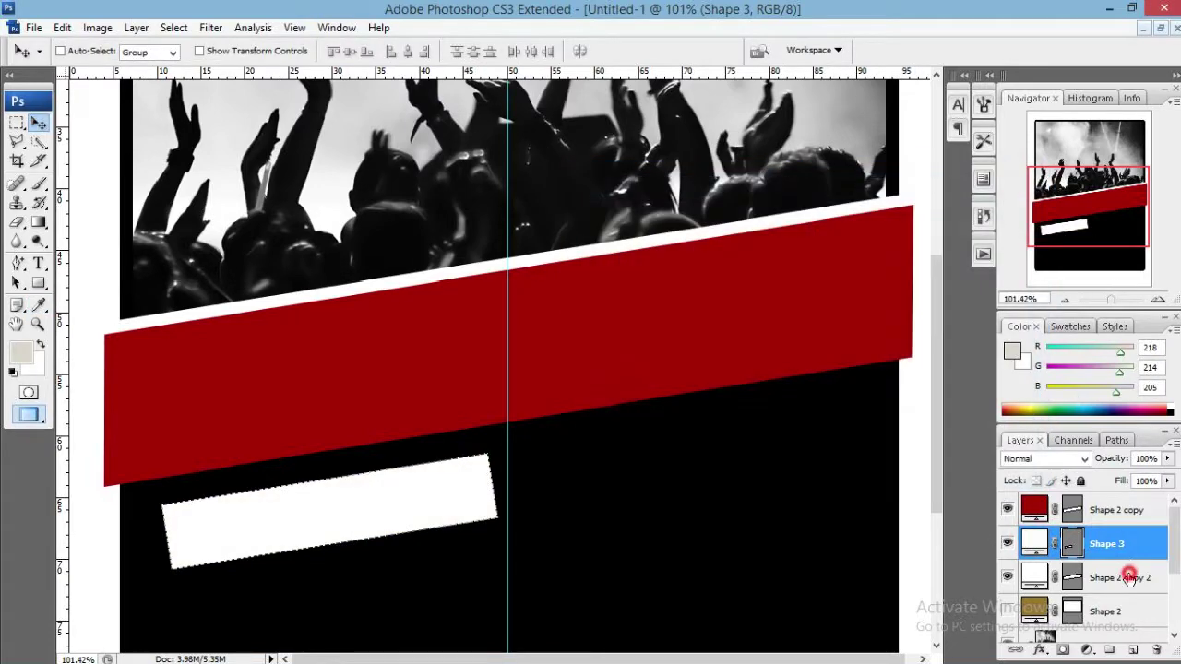
click(1129, 577)
scroll(507, 333, down, 1)
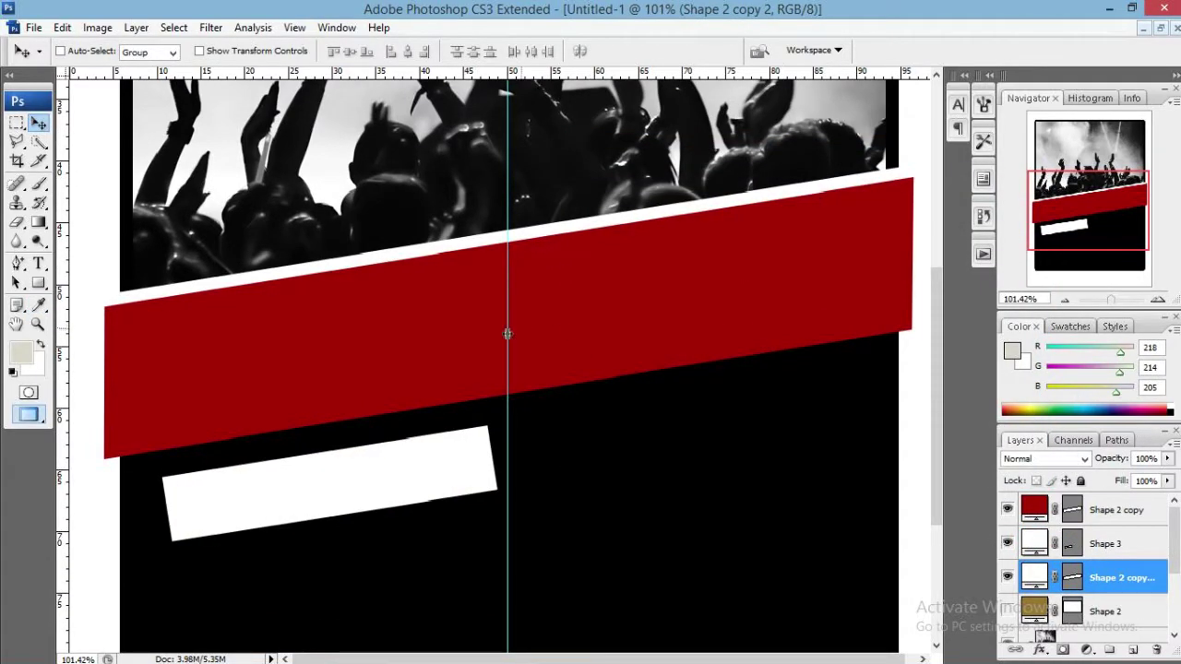
Pull Shape 3's bottom-left anchor left and top-right anchor right to square both ends.
click(1116, 543)
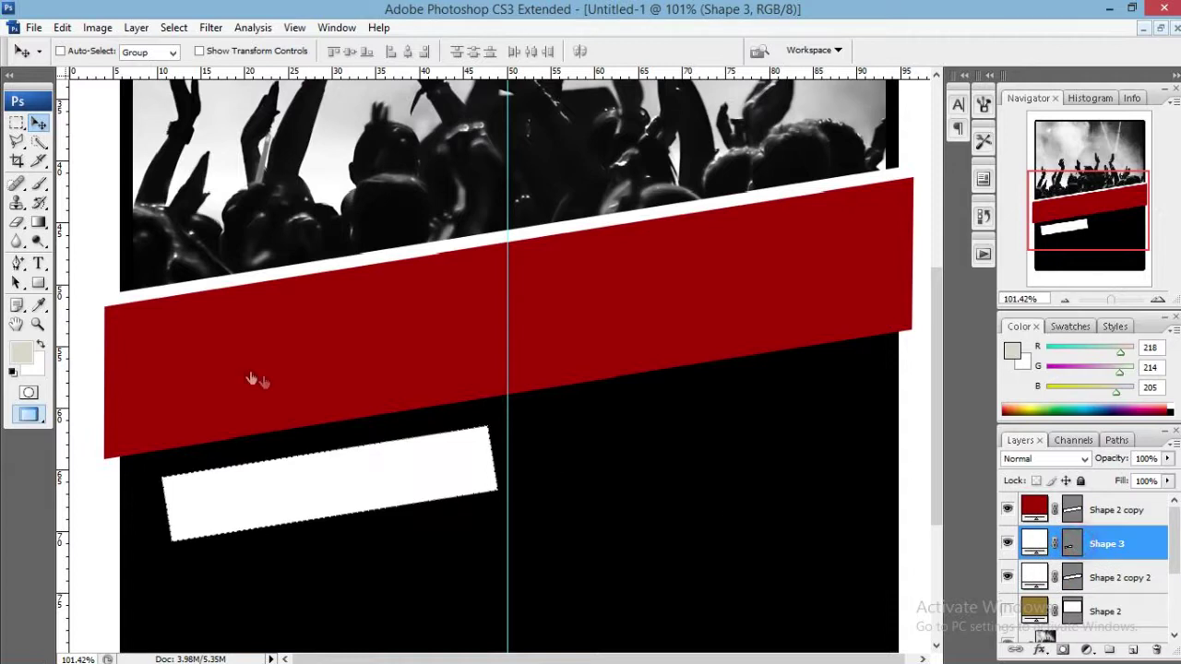
drag(17, 263, 109, 295)
click(288, 523)
right_click(288, 523)
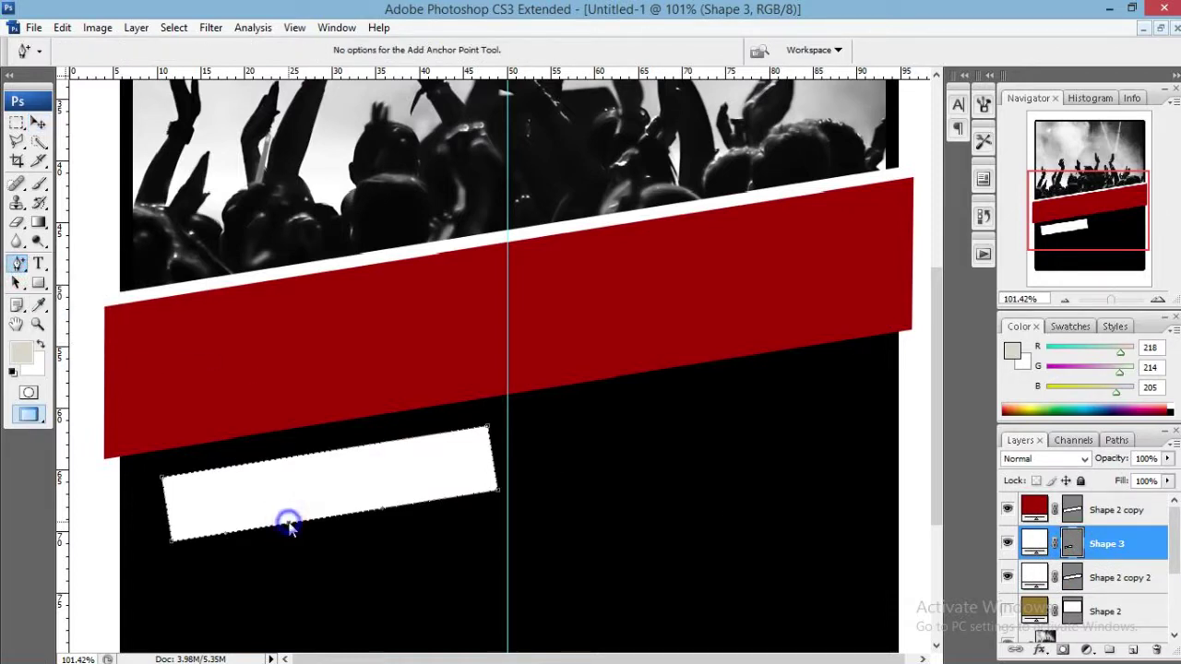
click(338, 327)
drag(171, 545, 162, 542)
drag(489, 428, 498, 426)
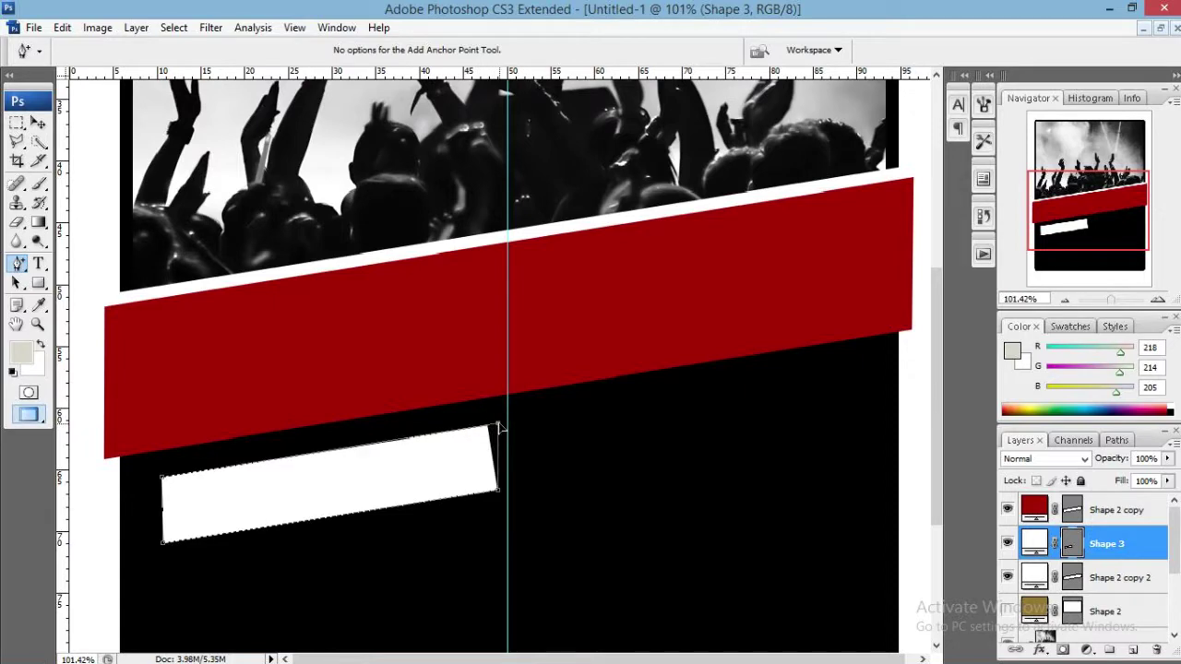
click(1131, 579)
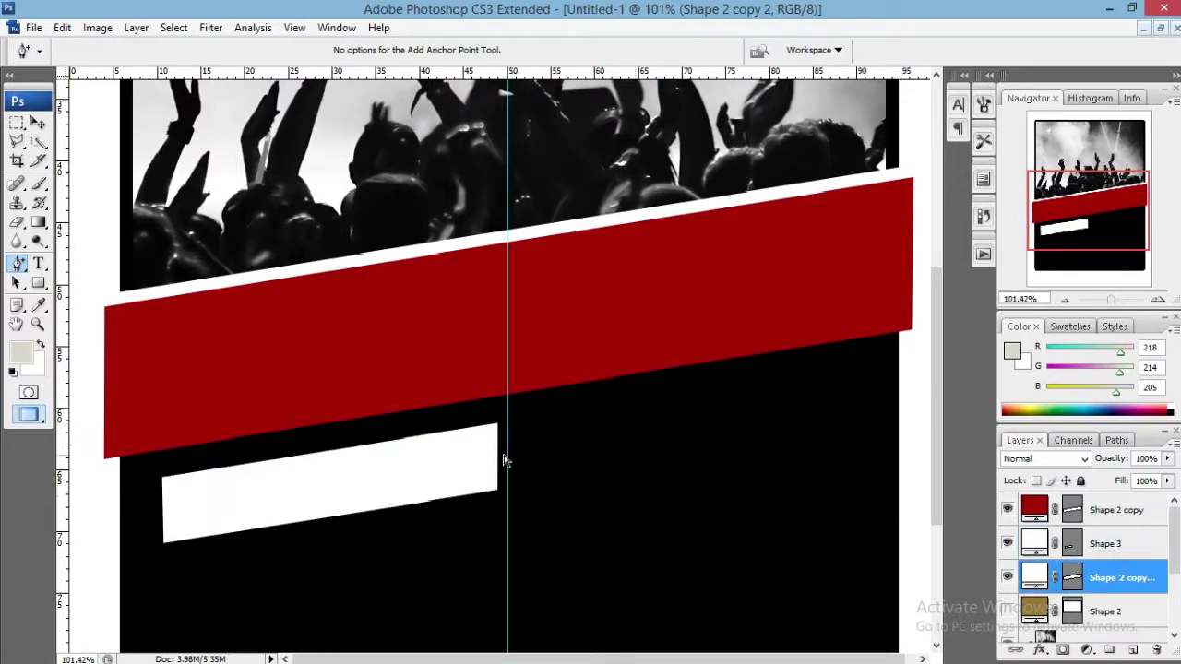
scroll(501, 461, down, 1)
key(v)
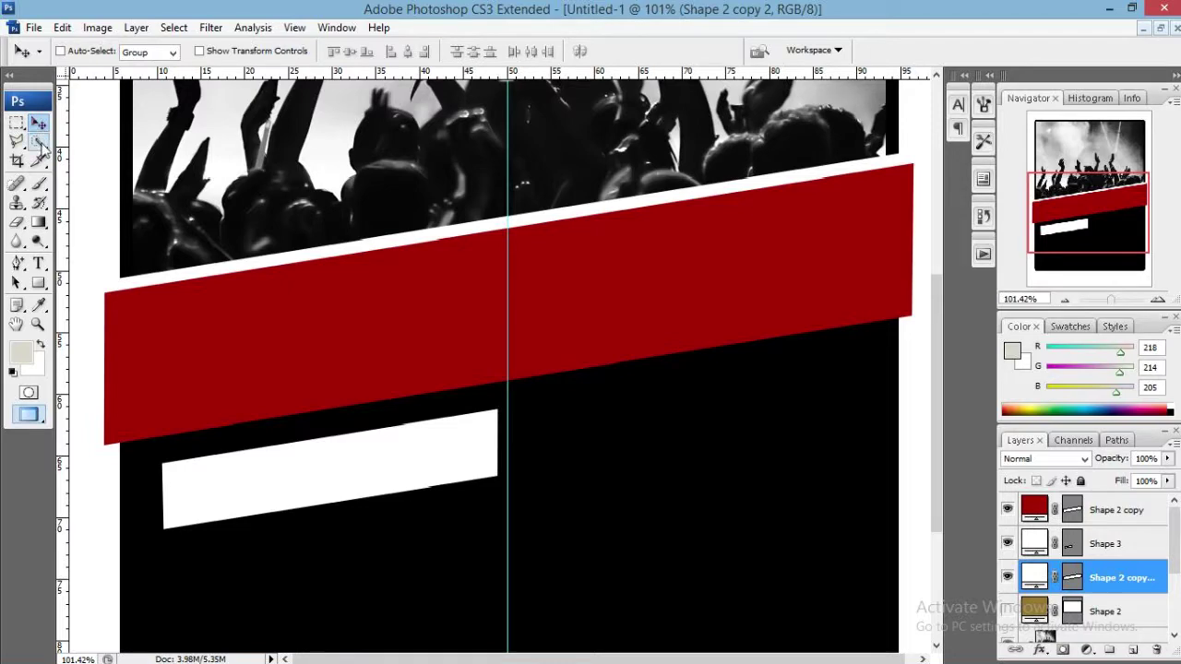
scroll(1173, 581, down, 4)
Draw a long thin rectangle below the white stripe and shorten it from the right.
scroll(1134, 581, up, 3)
drag(1057, 238, 1059, 255)
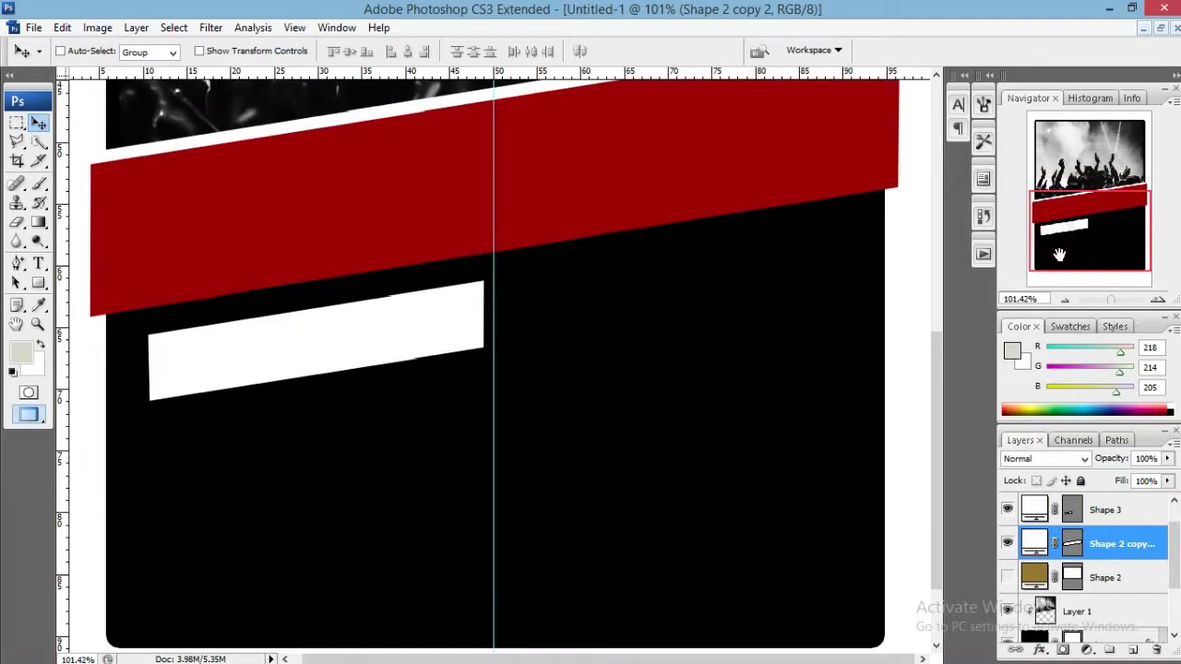
click(39, 283)
click(135, 288)
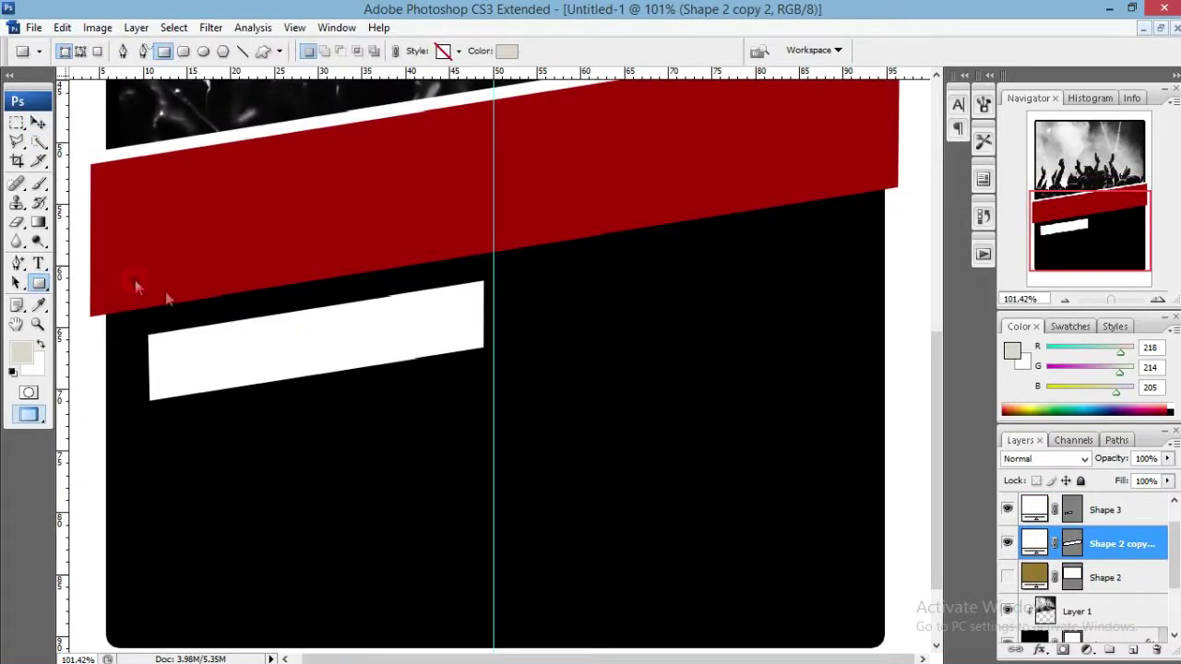
drag(286, 440, 869, 464)
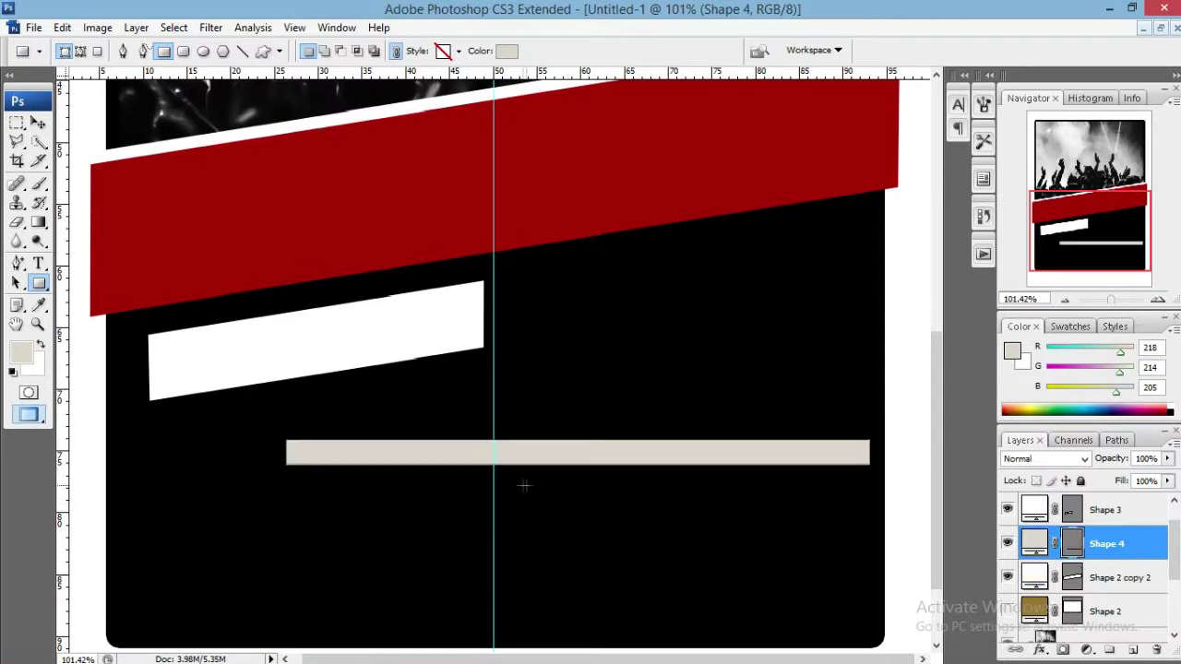
key(v)
key(ctrl+t)
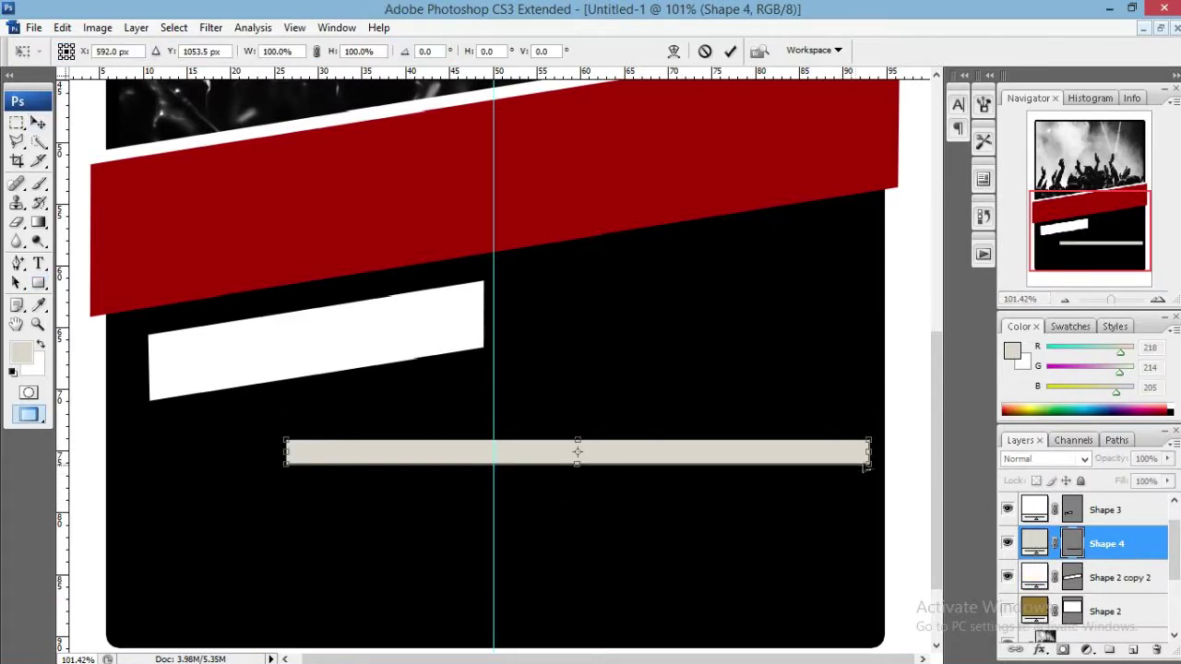
drag(869, 453, 745, 454)
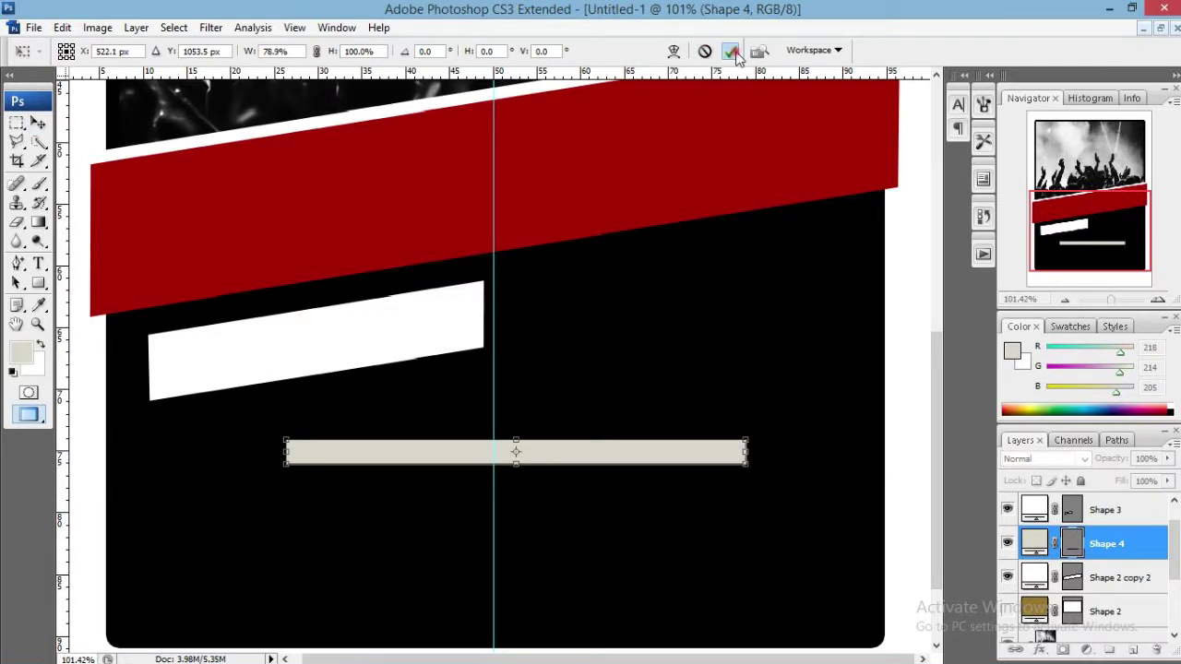
key(Return)
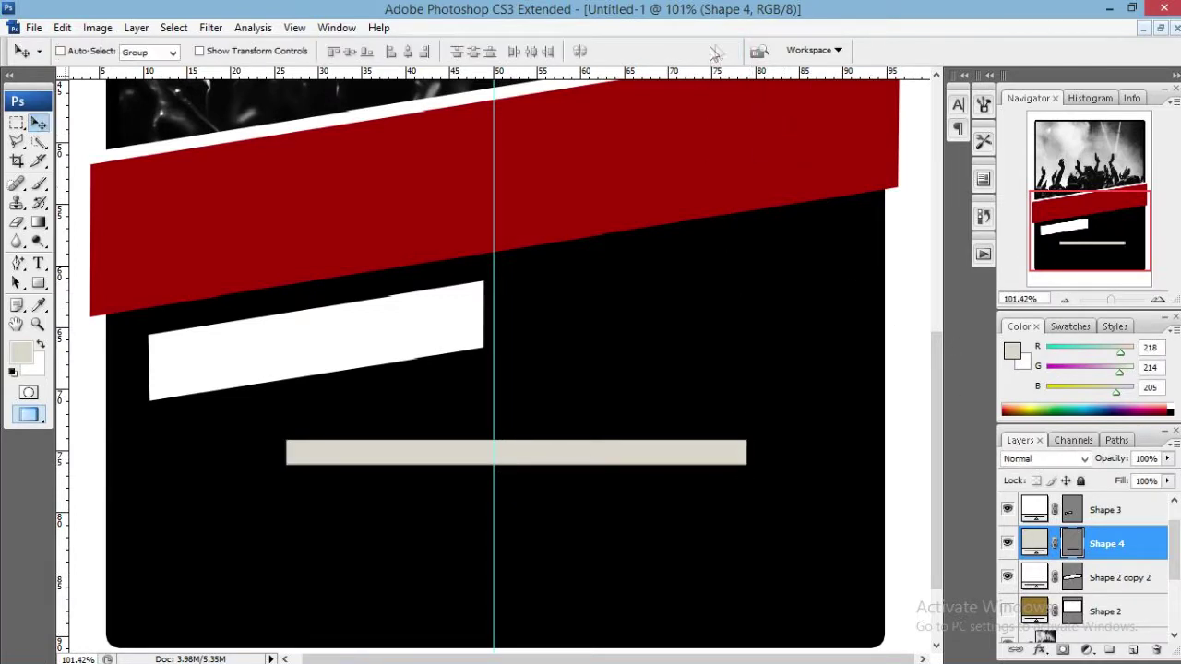
Fill the thin bar white, move it up, and rotate it -9°.
double_click(1022, 538)
click(304, 332)
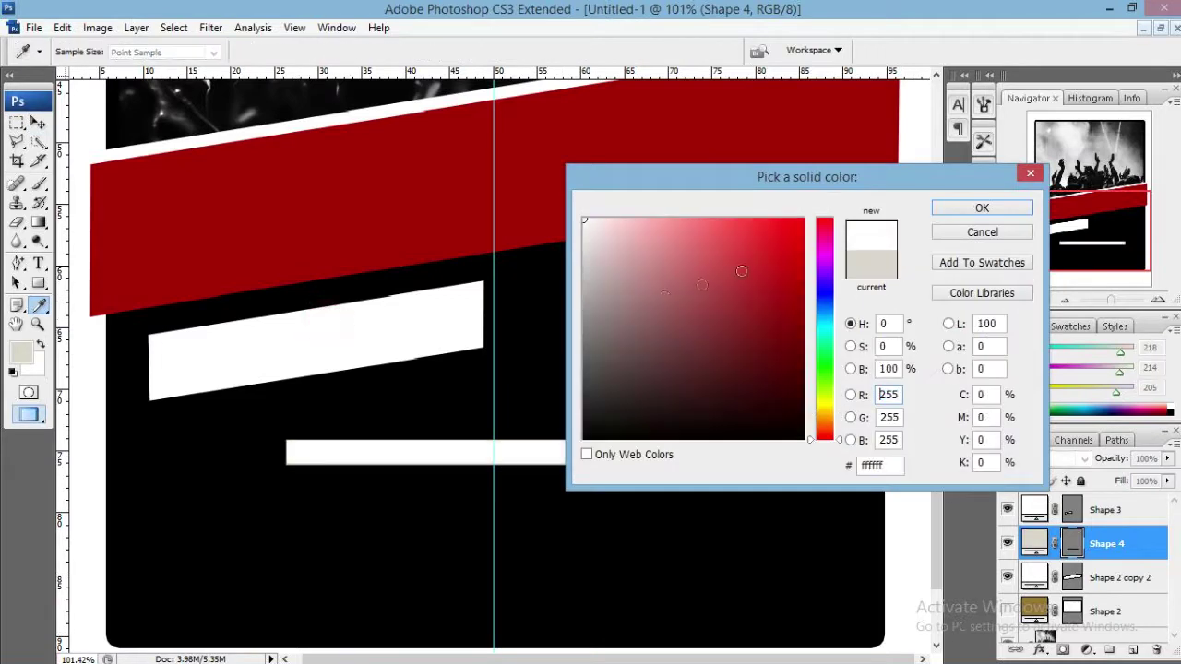
click(976, 211)
drag(604, 461, 654, 327)
key(ctrl+t)
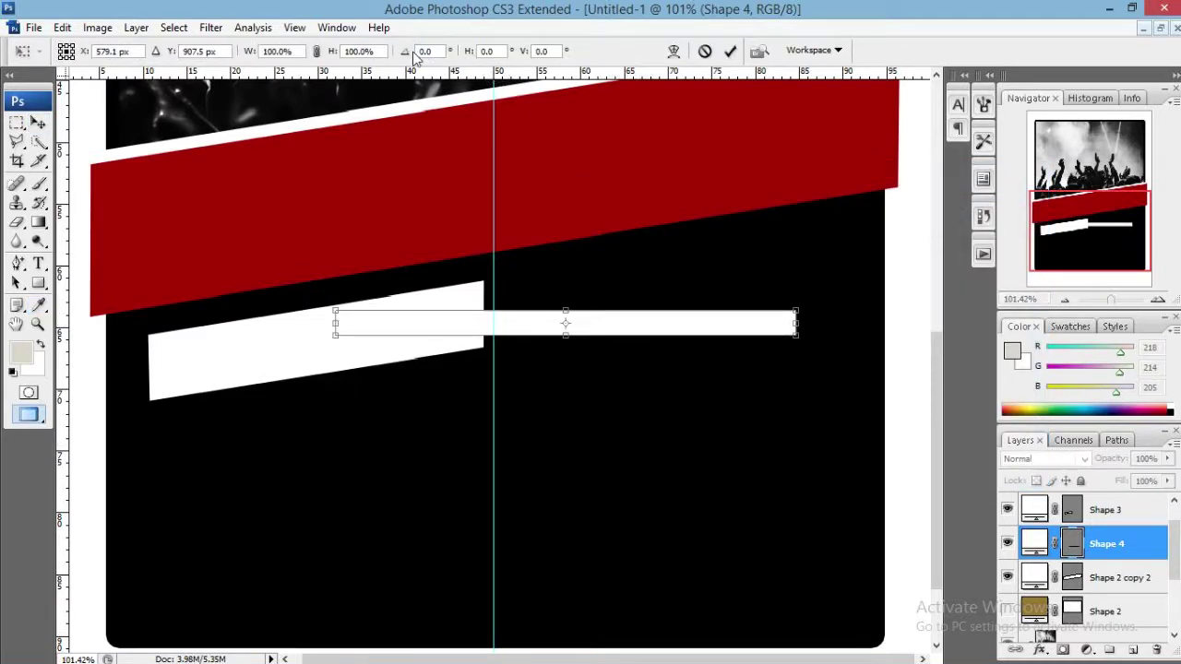
click(423, 52)
text(-9)
key(Return)
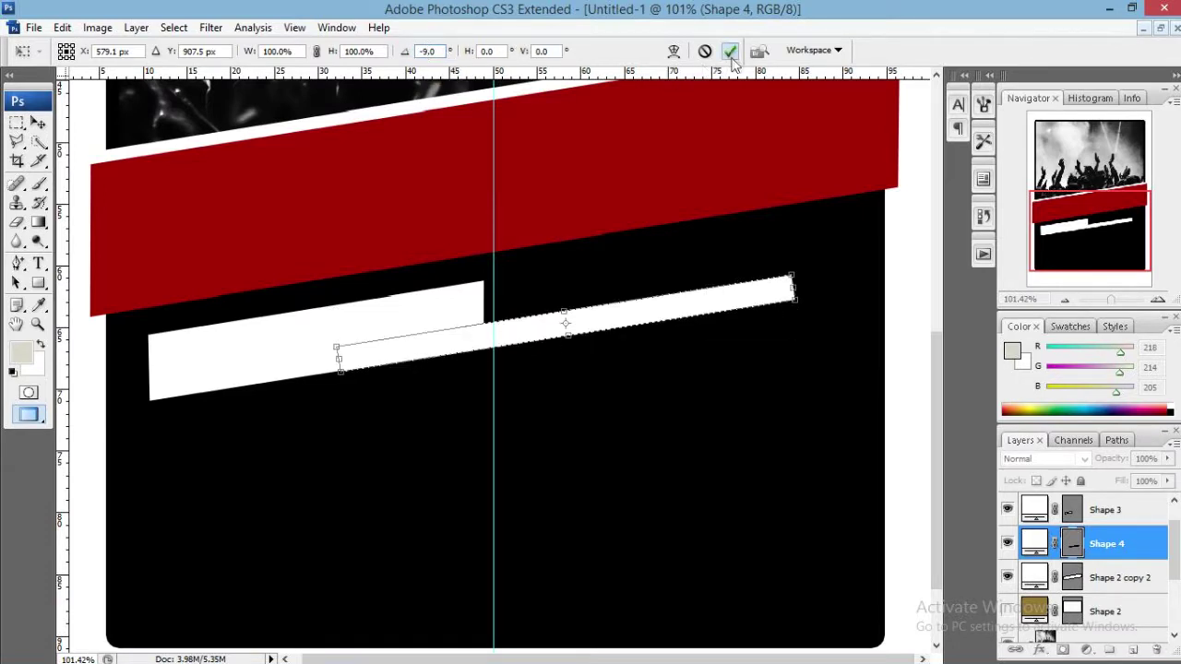
click(730, 52)
Nudge the tilted bar up and right until it aligns with the white stripe.
key(v)
drag(619, 319, 643, 282)
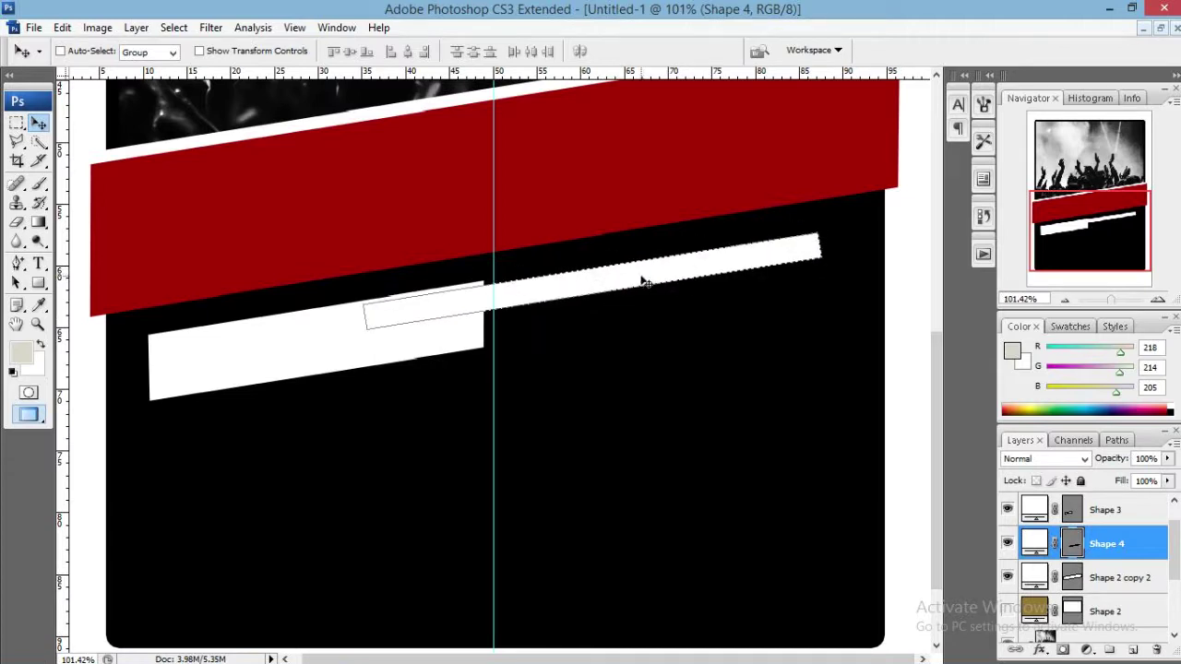
key(Up)
key(Up)
key(Up)
scroll(410, 290, up, 6)
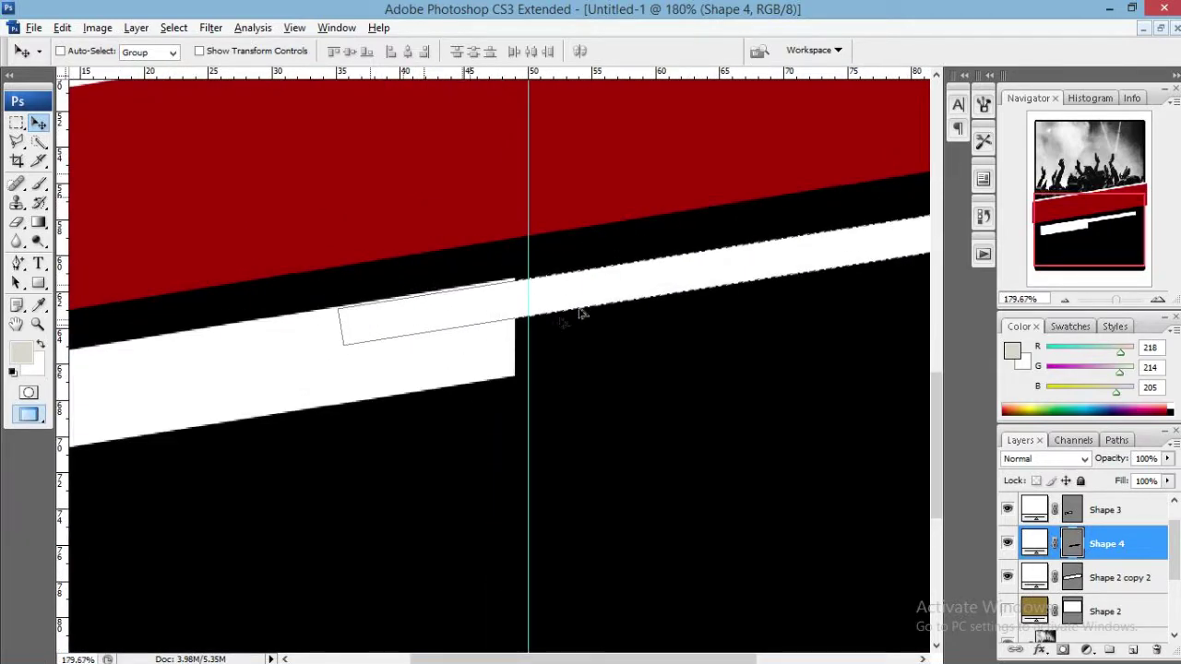
scroll(635, 293, up, 2)
drag(628, 282, 619, 291)
key(Up)
key(Up)
key(Up)
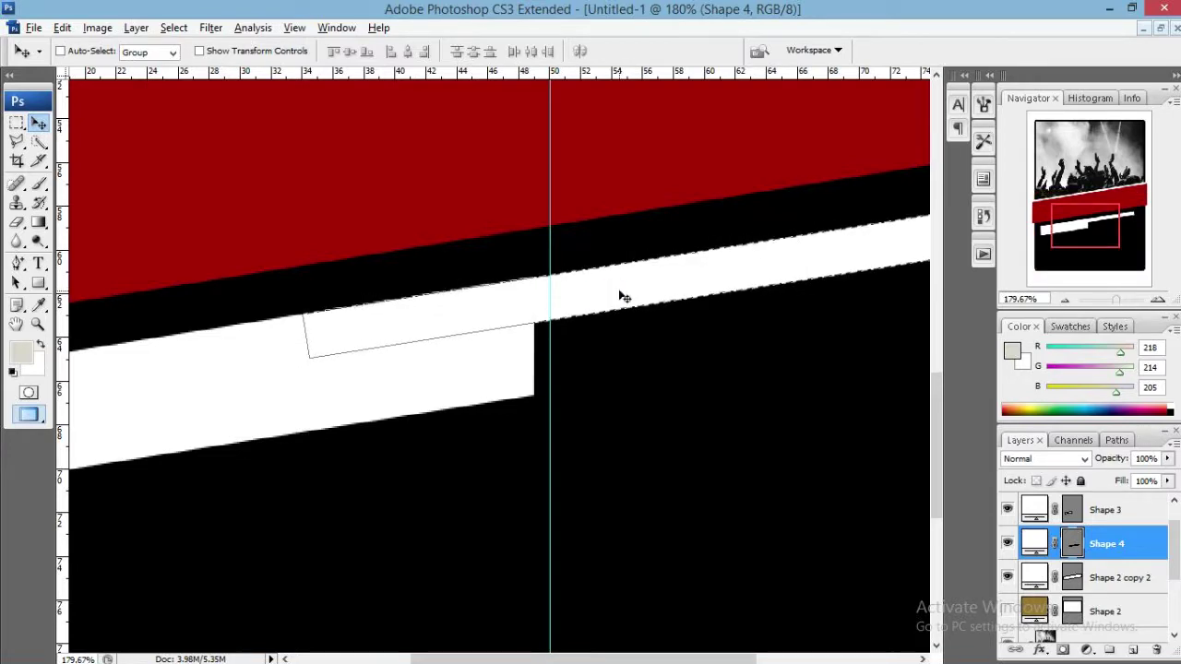
scroll(617, 297, down, 4)
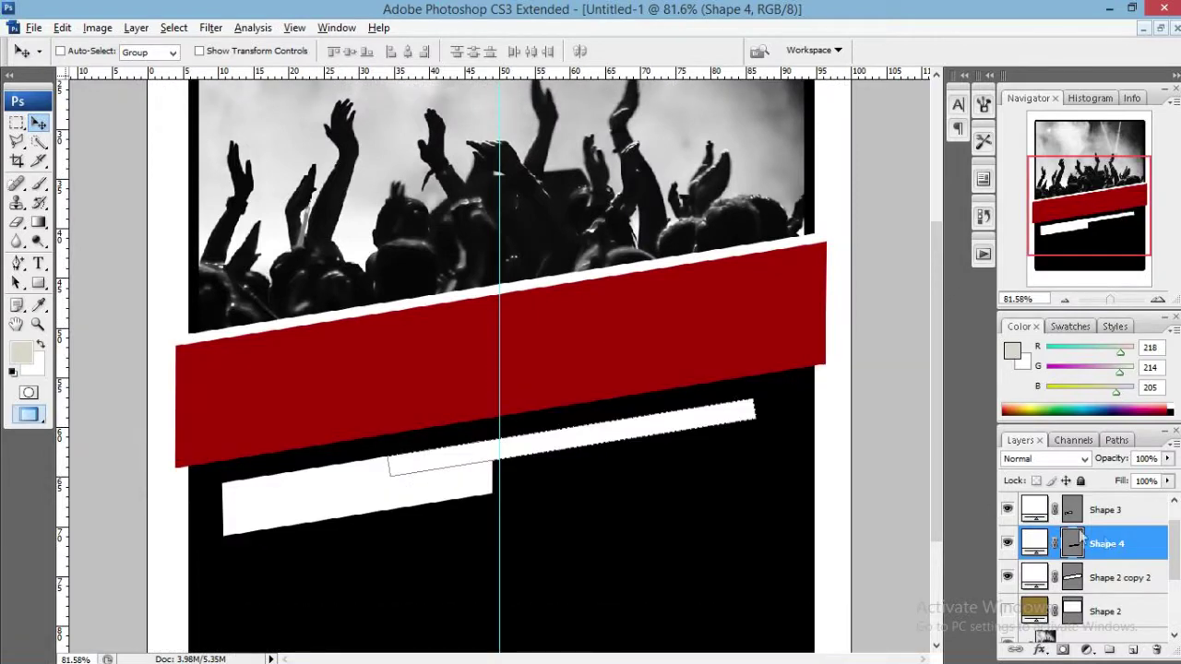
click(1127, 577)
click(1116, 544)
Square the Shape 4 bar's right end by pulling its bottom-right corner inward.
drag(17, 263, 92, 291)
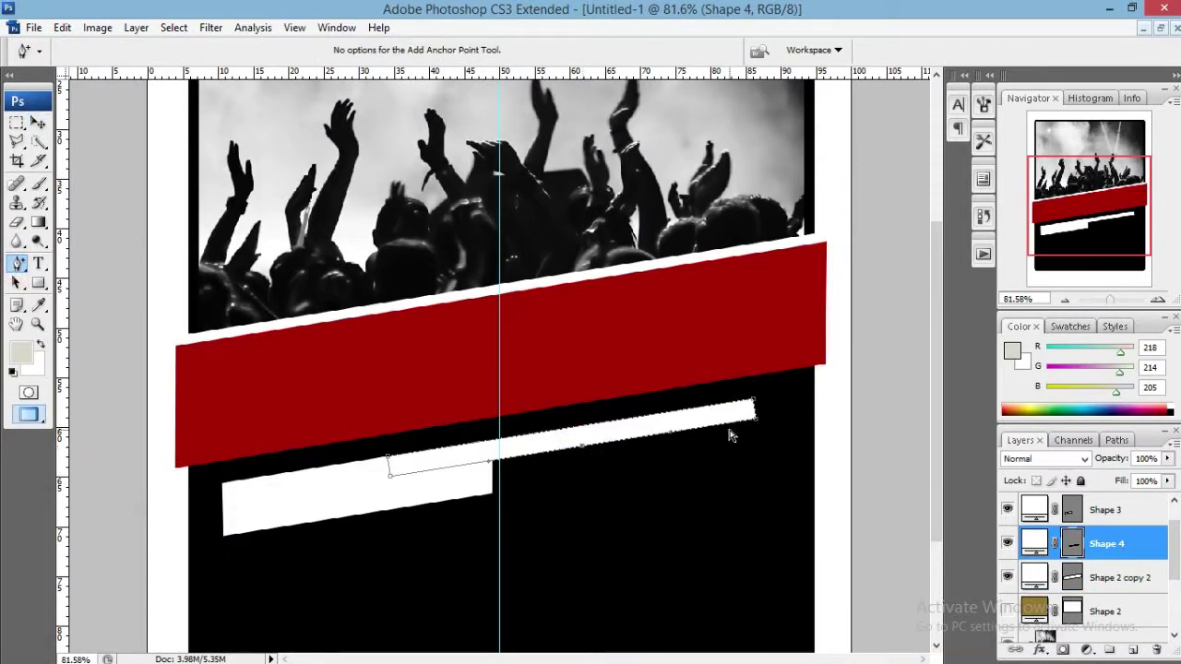
right_click(582, 449)
click(602, 461)
click(1159, 300)
click(1158, 299)
click(1158, 298)
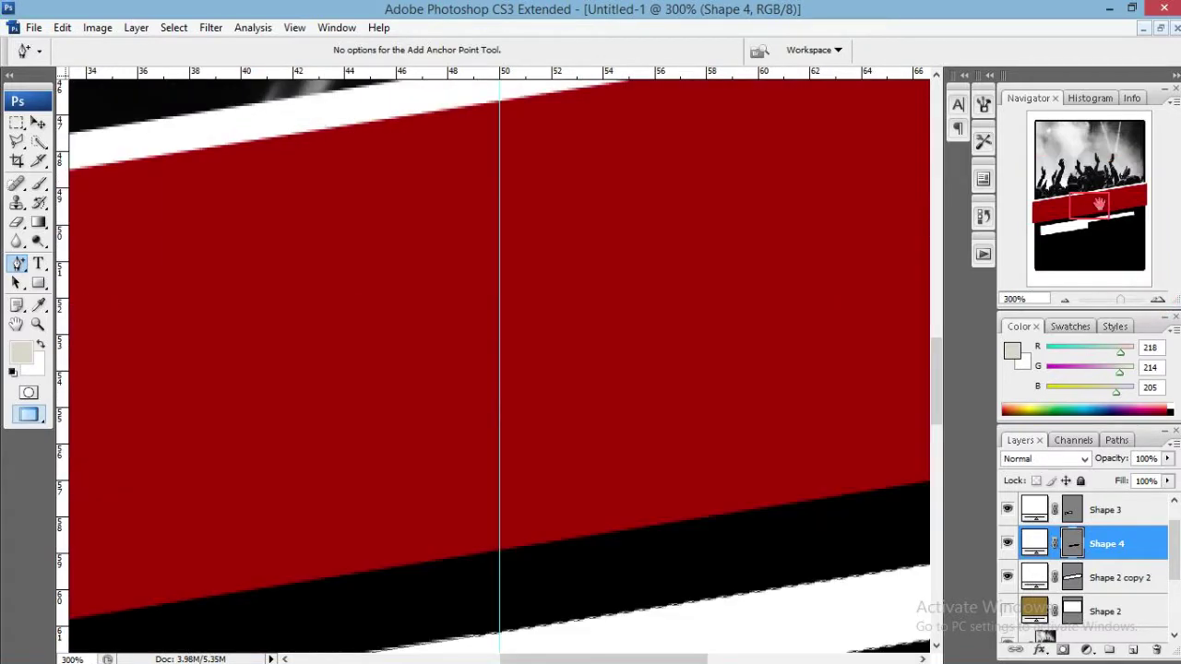
drag(1096, 203, 1136, 212)
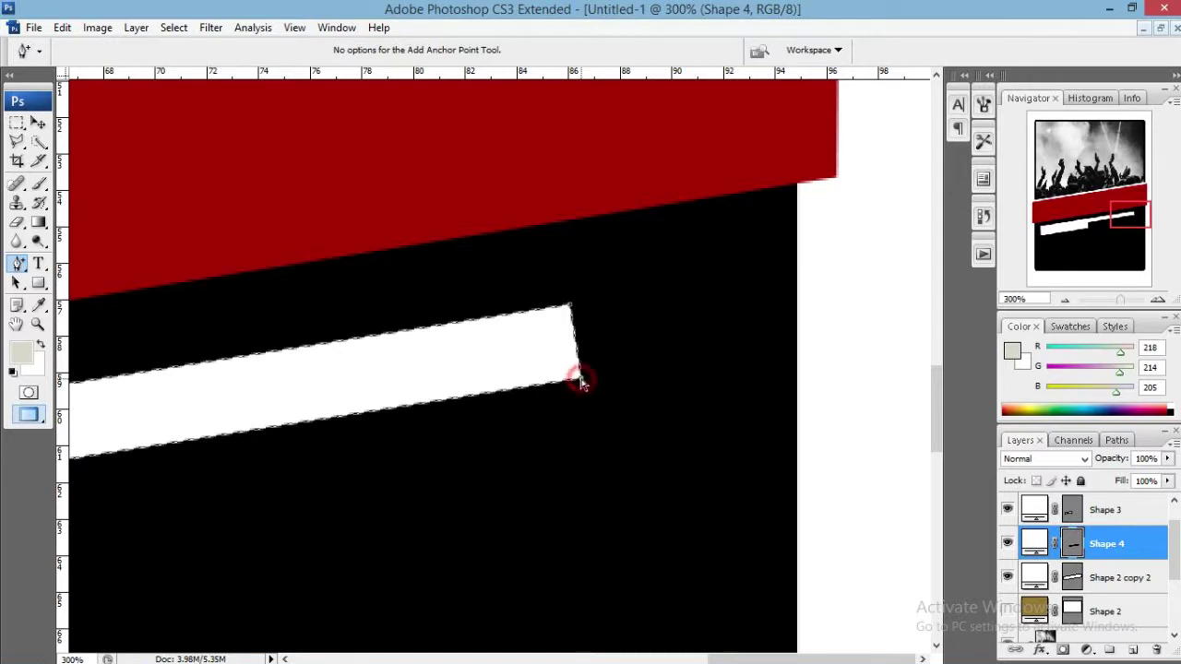
drag(579, 378, 567, 380)
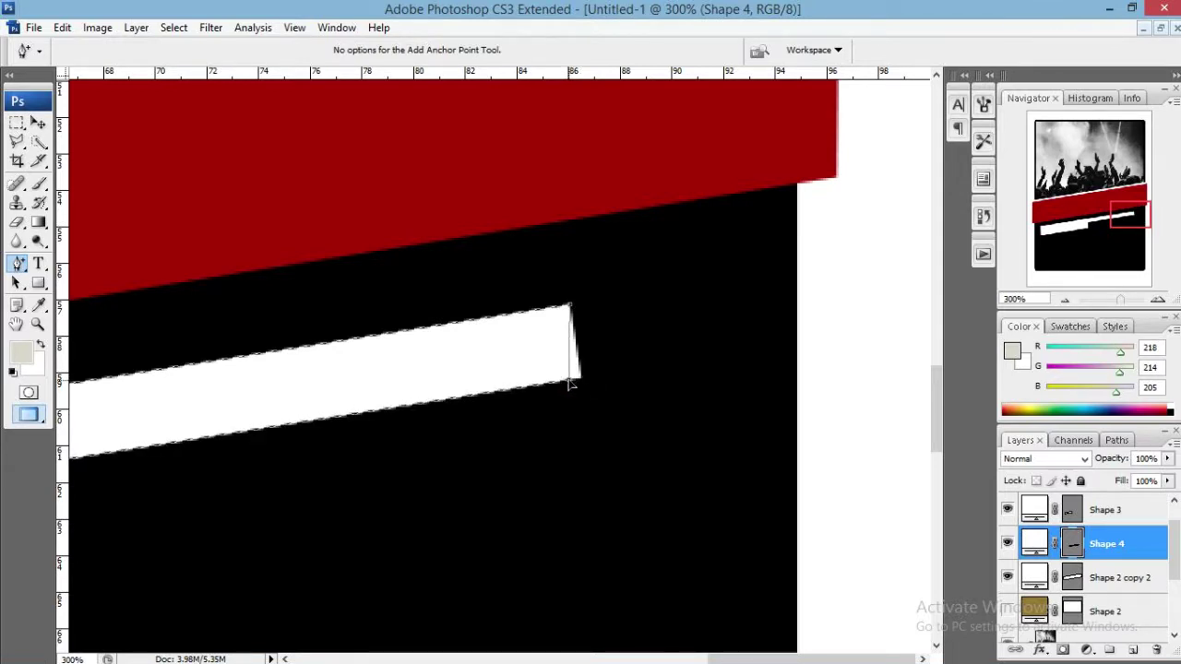
click(1110, 576)
key(v)
scroll(572, 431, down, 1)
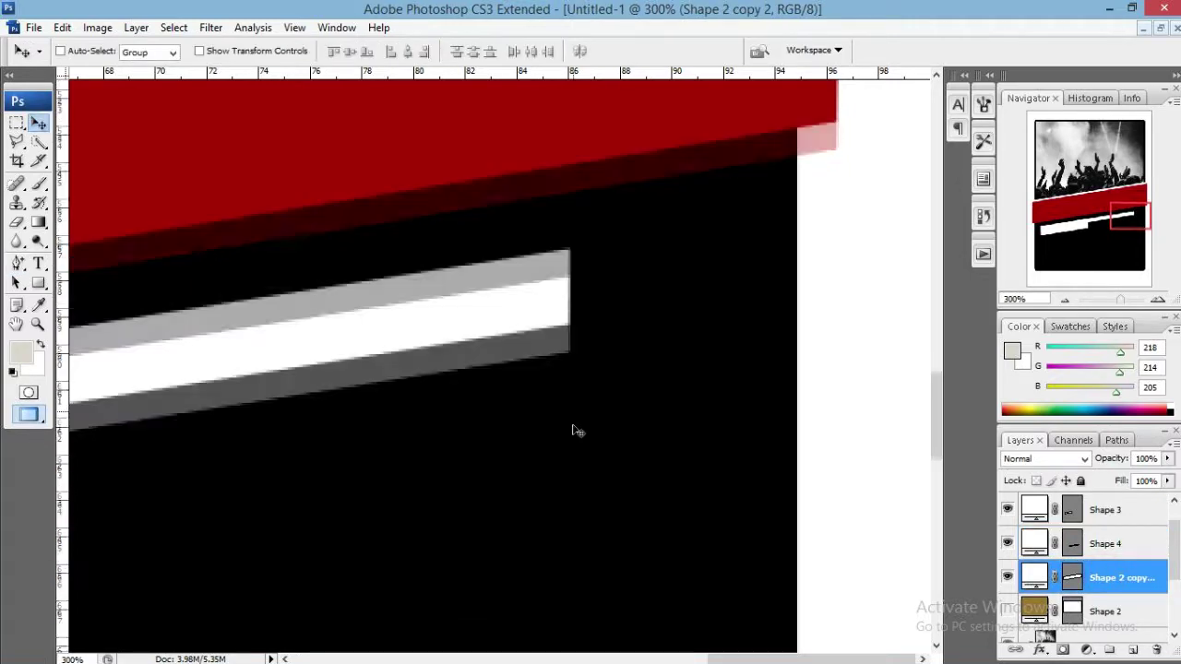
scroll(709, 353, down, 4)
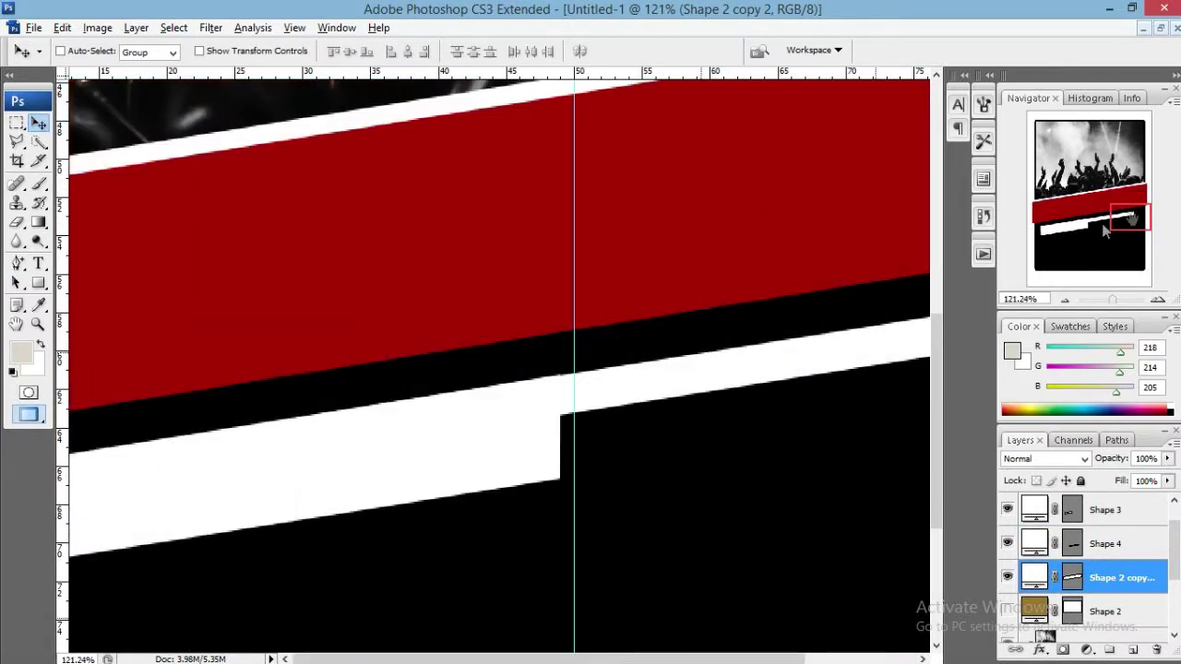
scroll(1099, 237, down, 2)
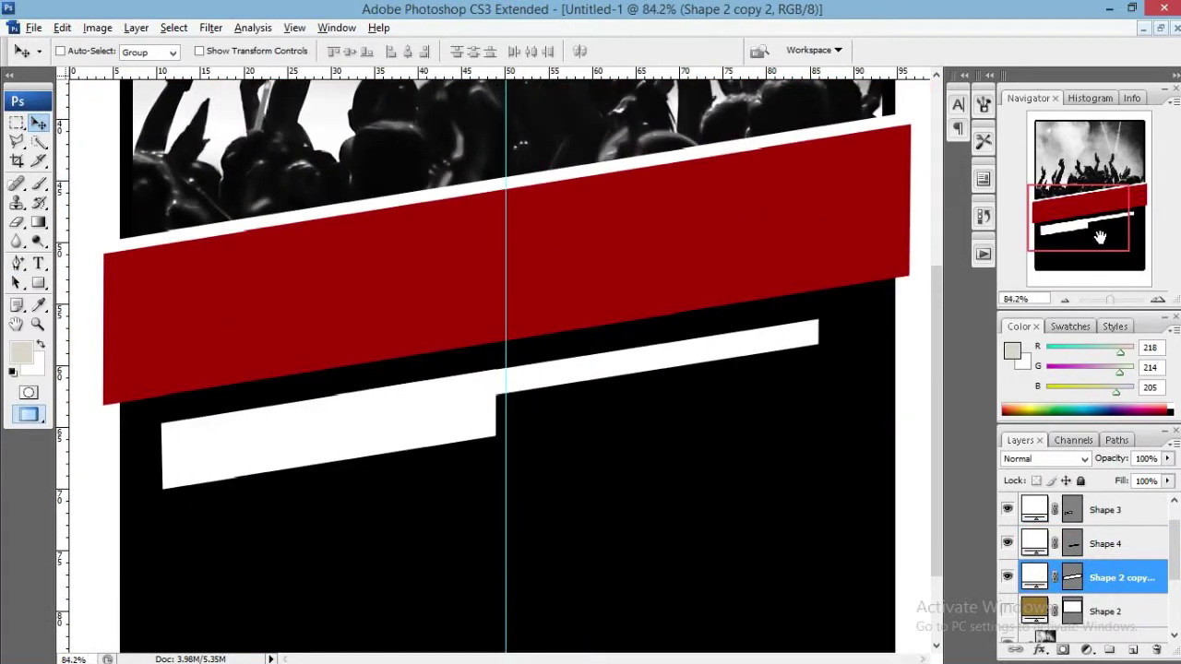
scroll(1100, 237, down, 2)
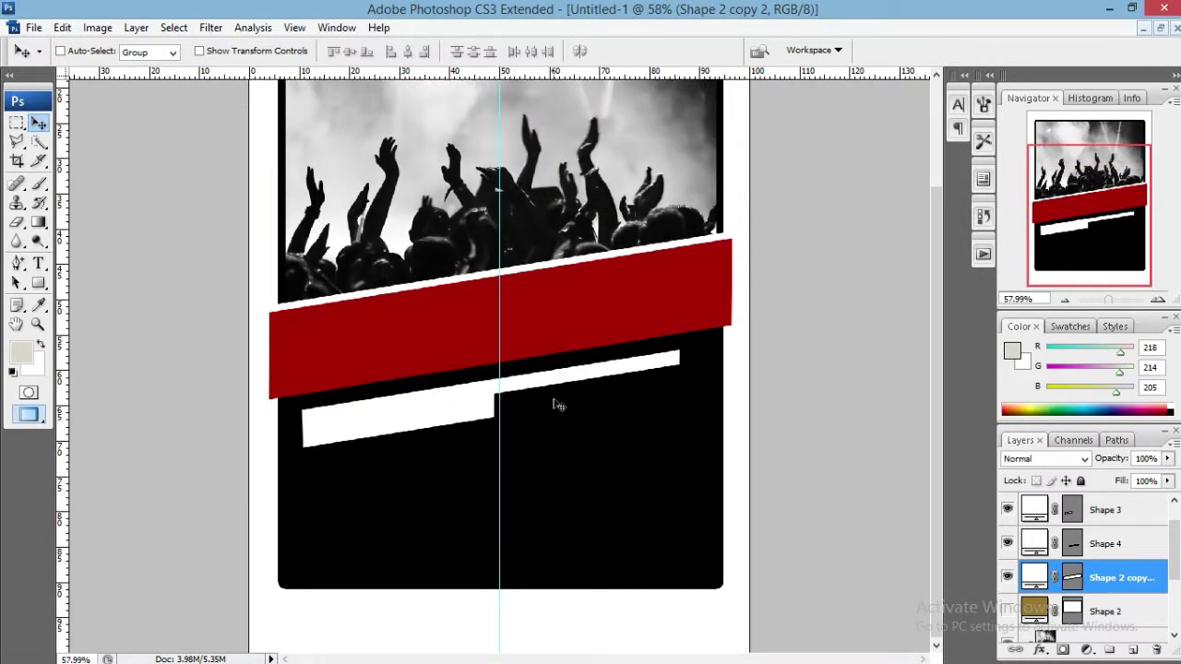
drag(555, 400, 580, 468)
key(ctrl+z)
click(1107, 545)
click(1007, 544)
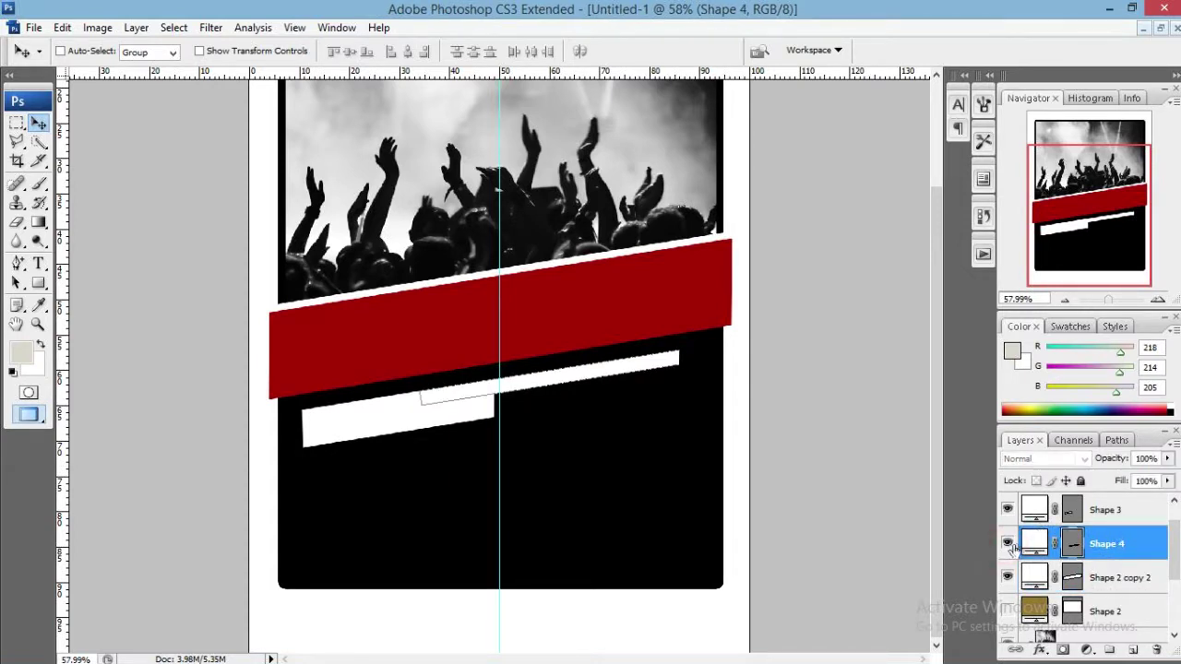
click(1007, 544)
key(ctrl+j)
drag(692, 410, 694, 503)
key(ctrl+t)
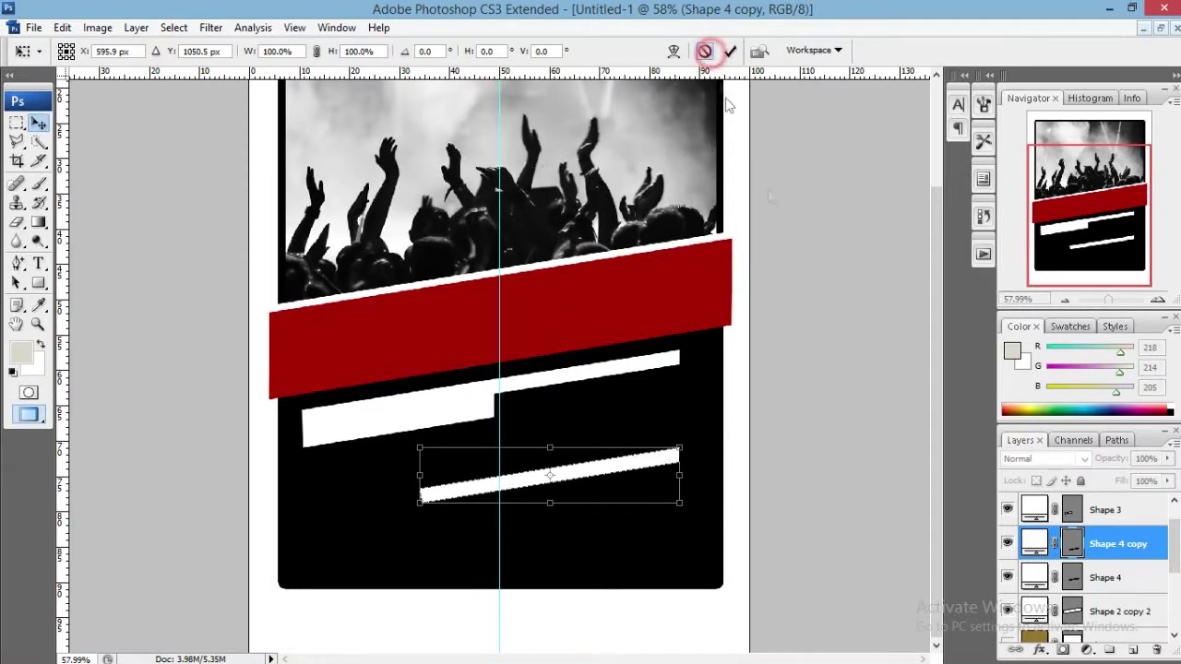
click(704, 52)
drag(1111, 547, 1156, 650)
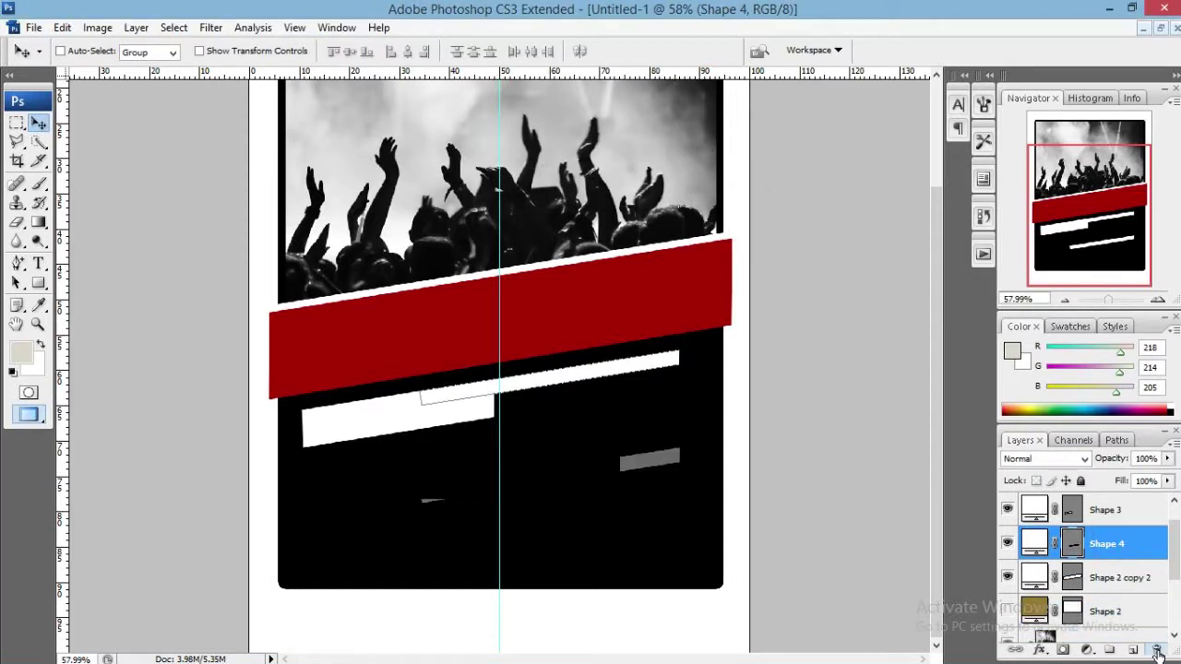
click(1123, 516)
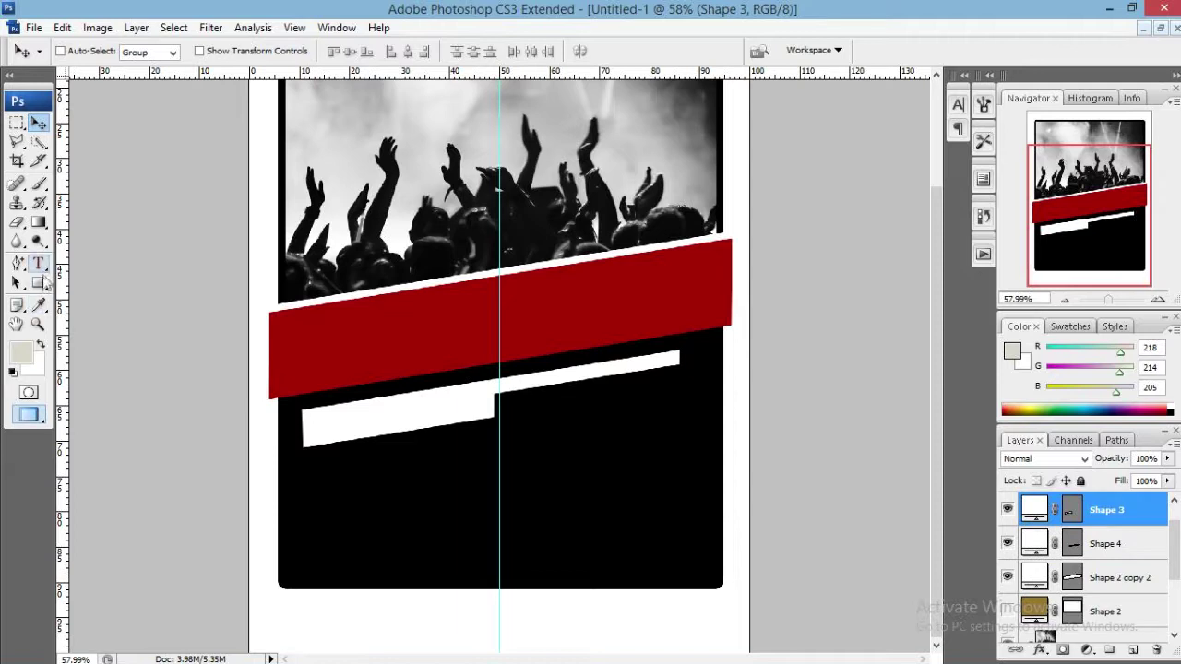
Draw a grey rectangle bar across the lower black area and duplicate it twice below.
click(38, 282)
mouse_move(303, 483)
mouse_down()
mouse_move(421, 511)
mouse_move(764, 500)
mouse_move(747, 498)
mouse_up()
key(v)
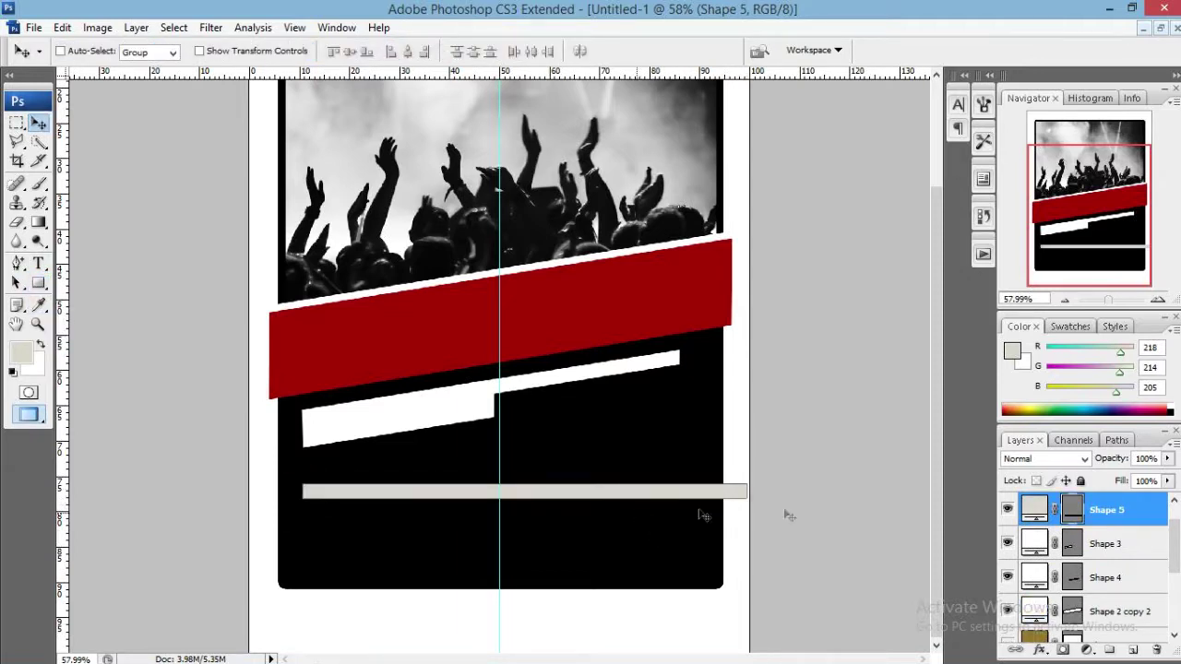
key(ctrl+j)
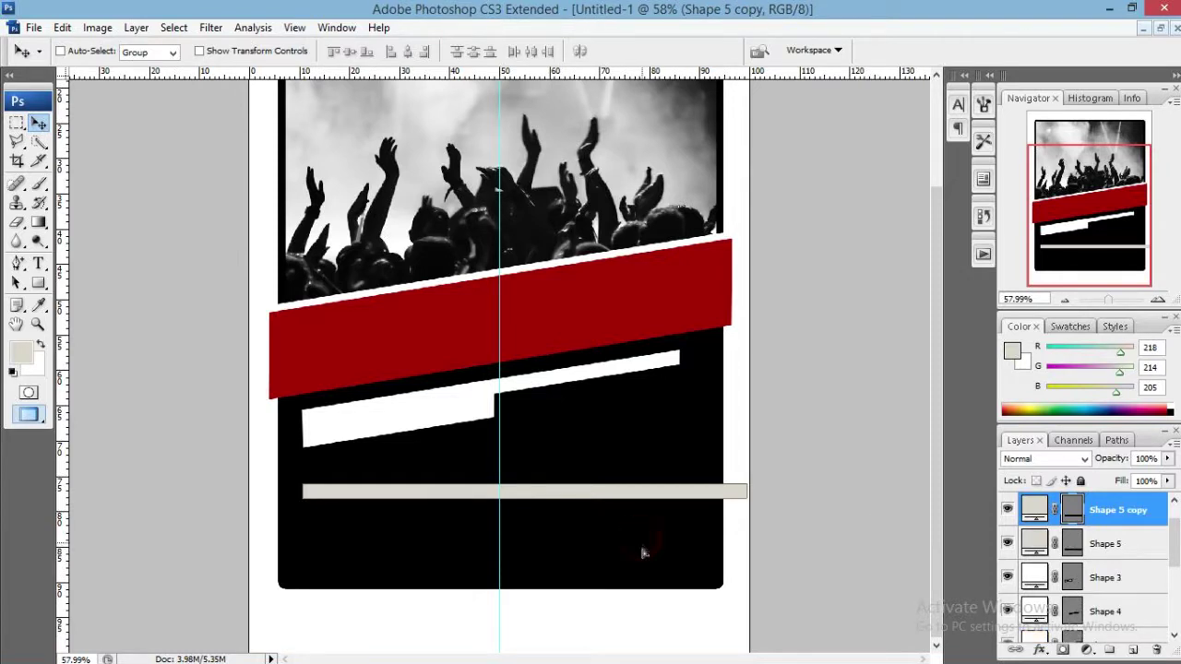
drag(640, 542, 640, 581)
key(ctrl+j)
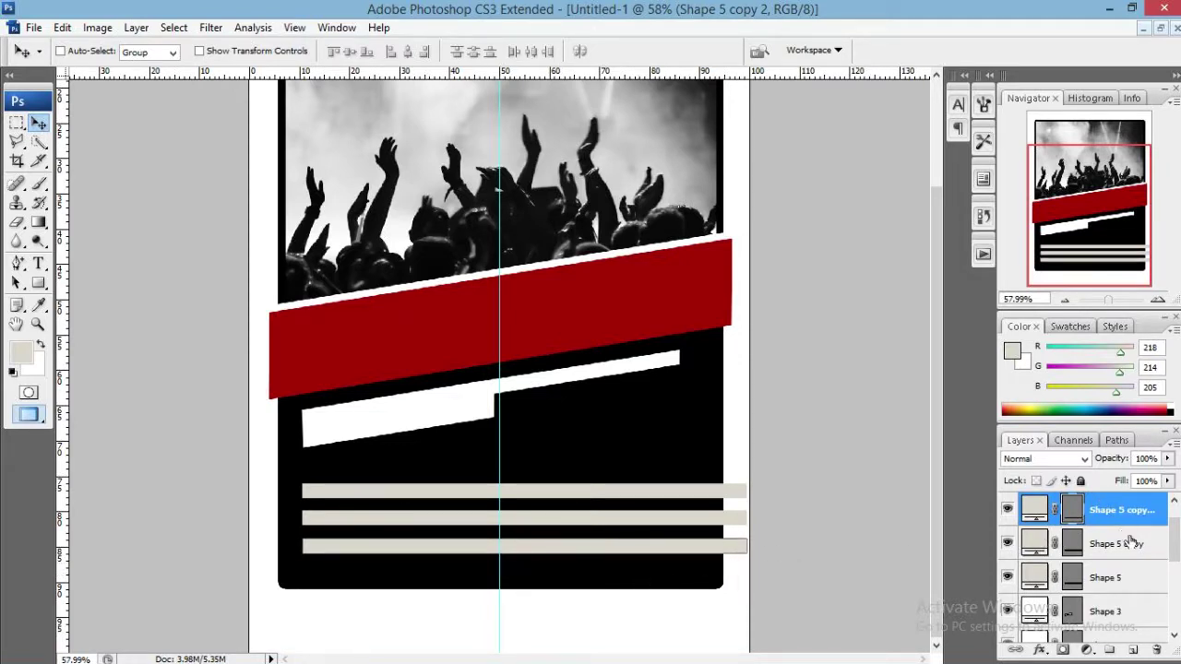
Merge the three bar layers, then undo the merge through History to keep them separate.
shift+click(1112, 578)
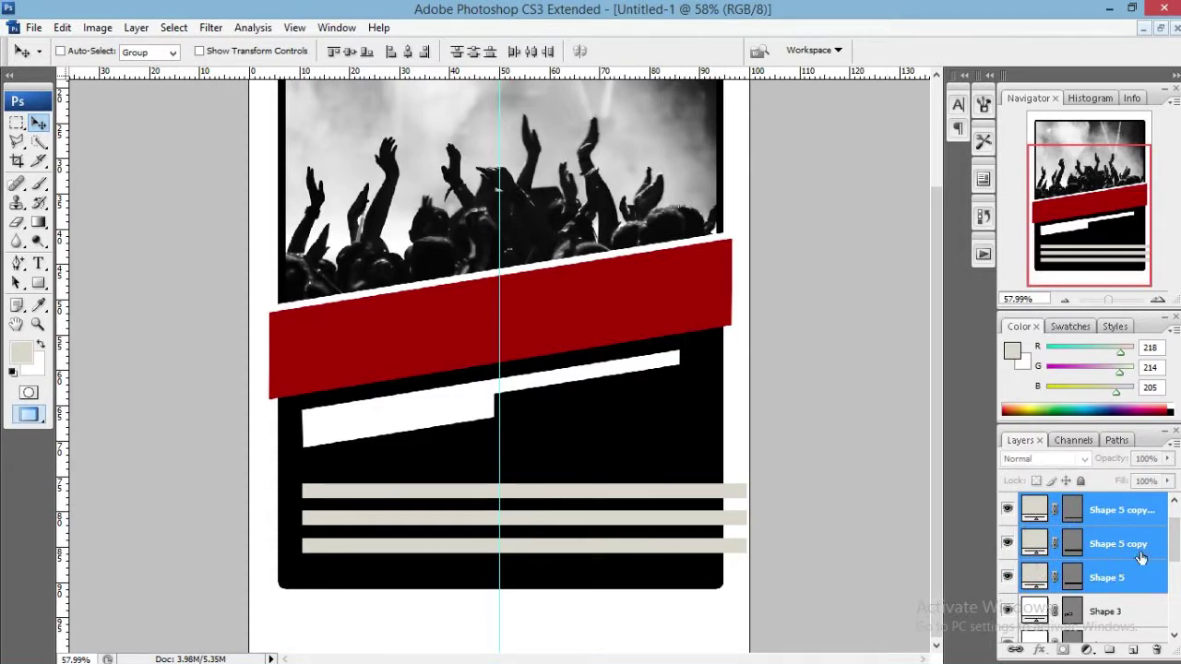
click(1085, 502)
click(1110, 537)
shift+click(1121, 567)
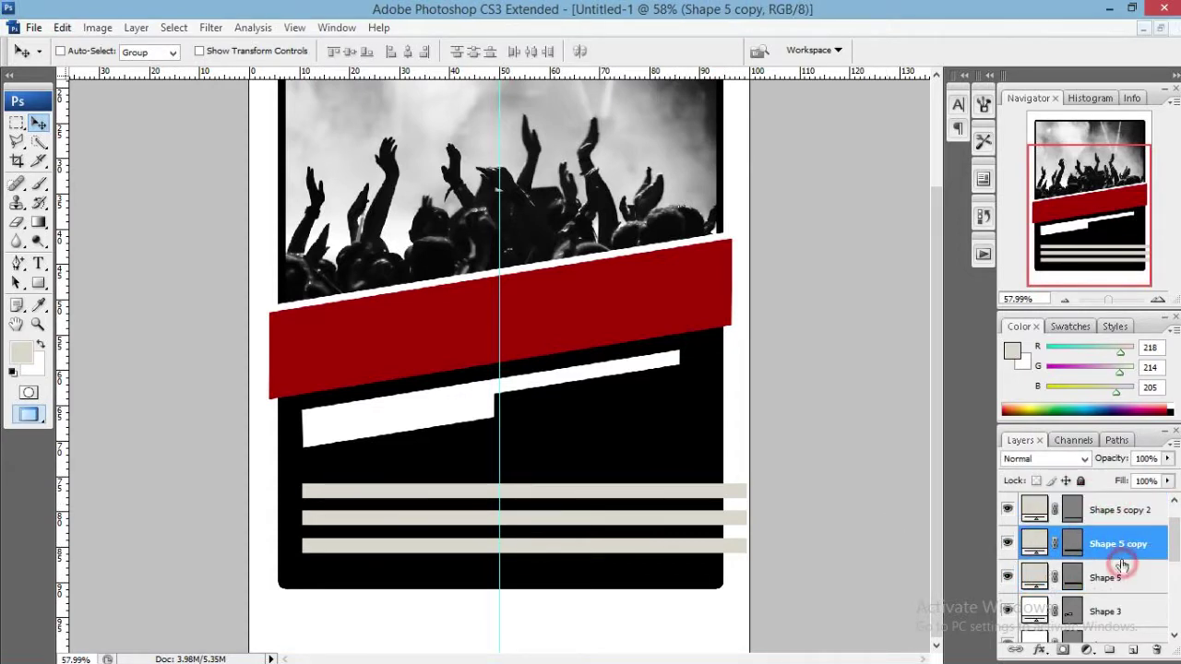
click(1129, 499)
shift+click(1135, 577)
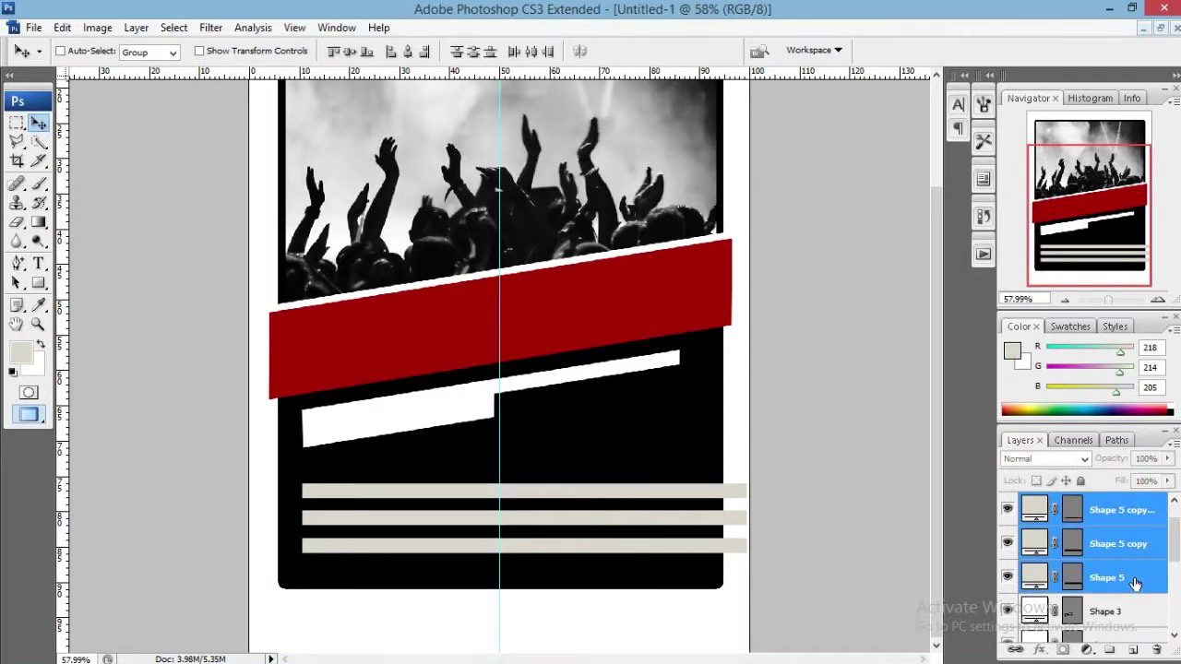
key(ctrl+e)
key(ctrl+t)
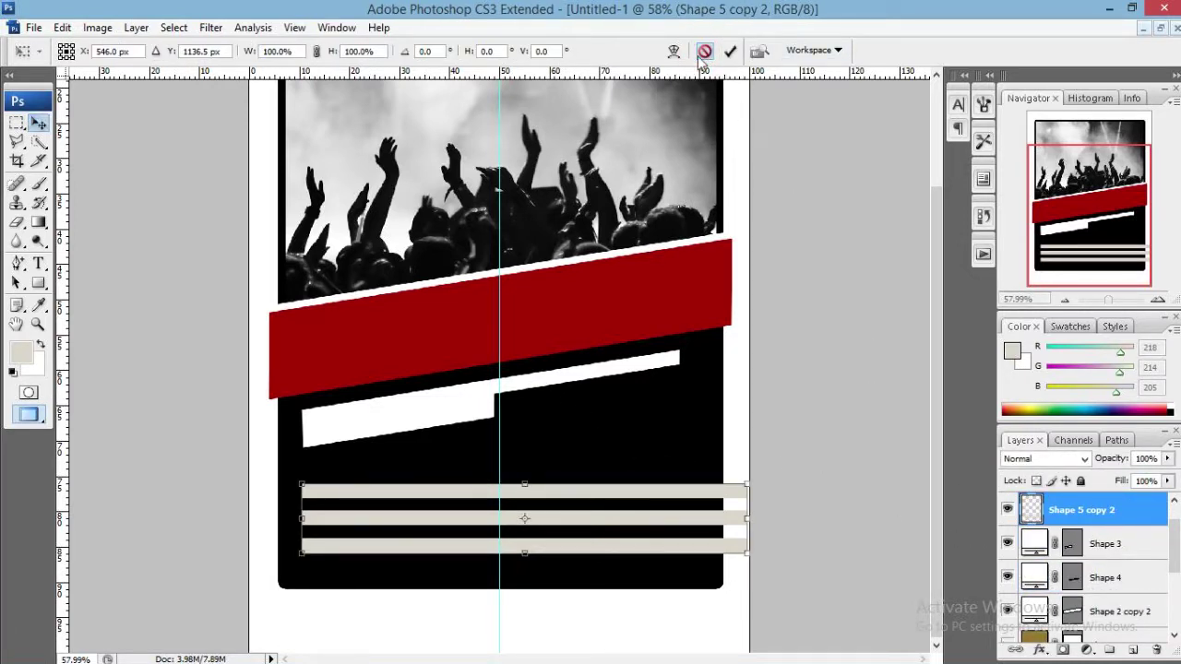
key(Escape)
click(984, 215)
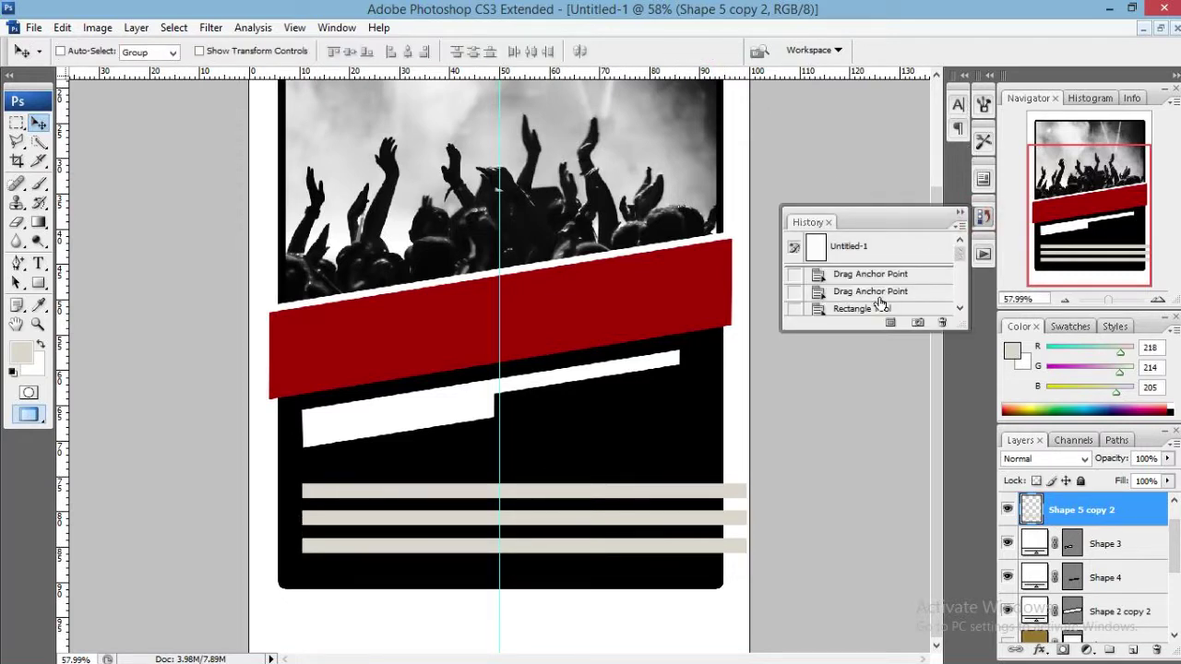
click(925, 288)
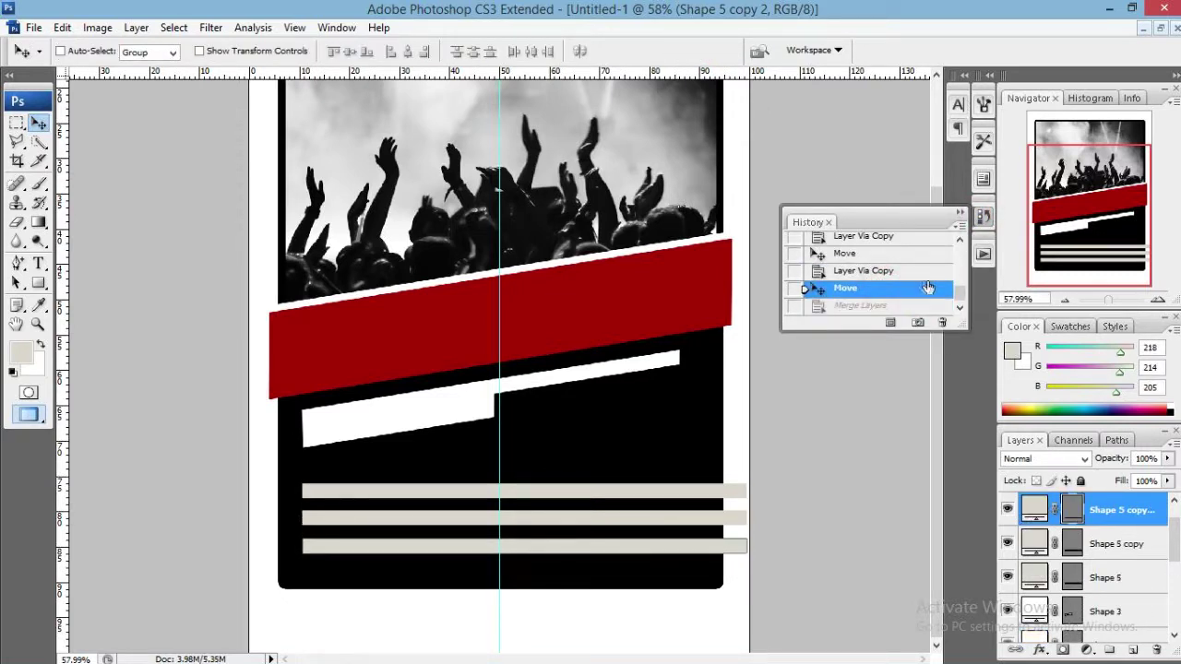
click(983, 216)
Fill the bottom and middle bars with white sampled from the canvas.
double_click(1034, 509)
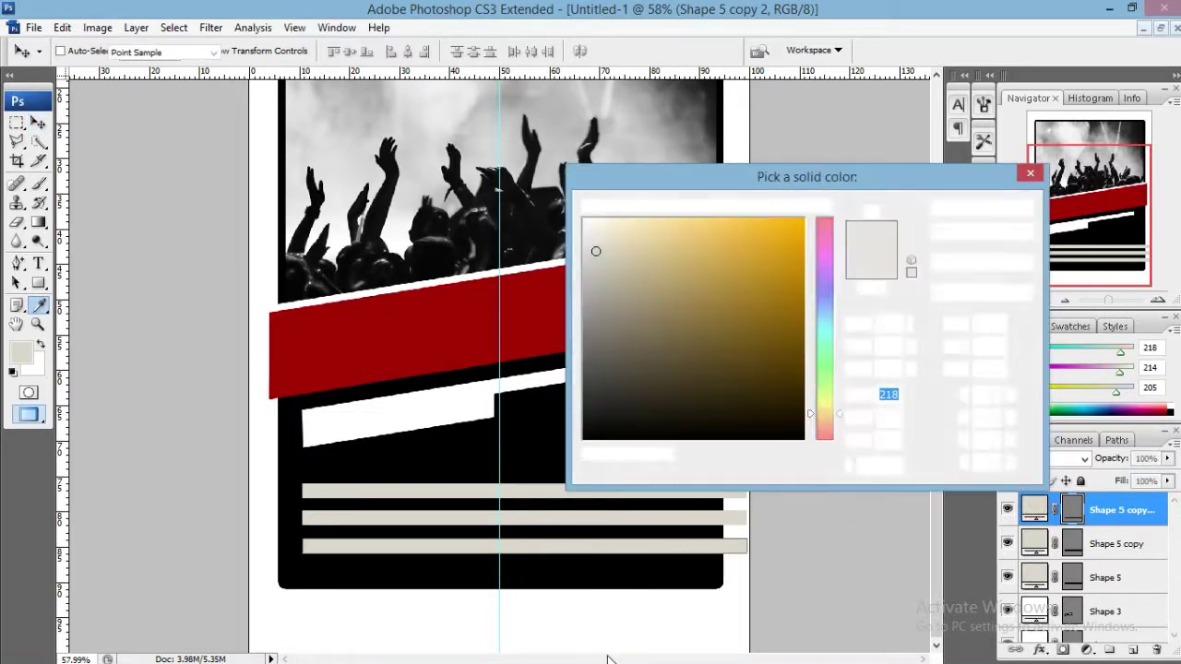
click(615, 643)
click(960, 208)
double_click(1034, 544)
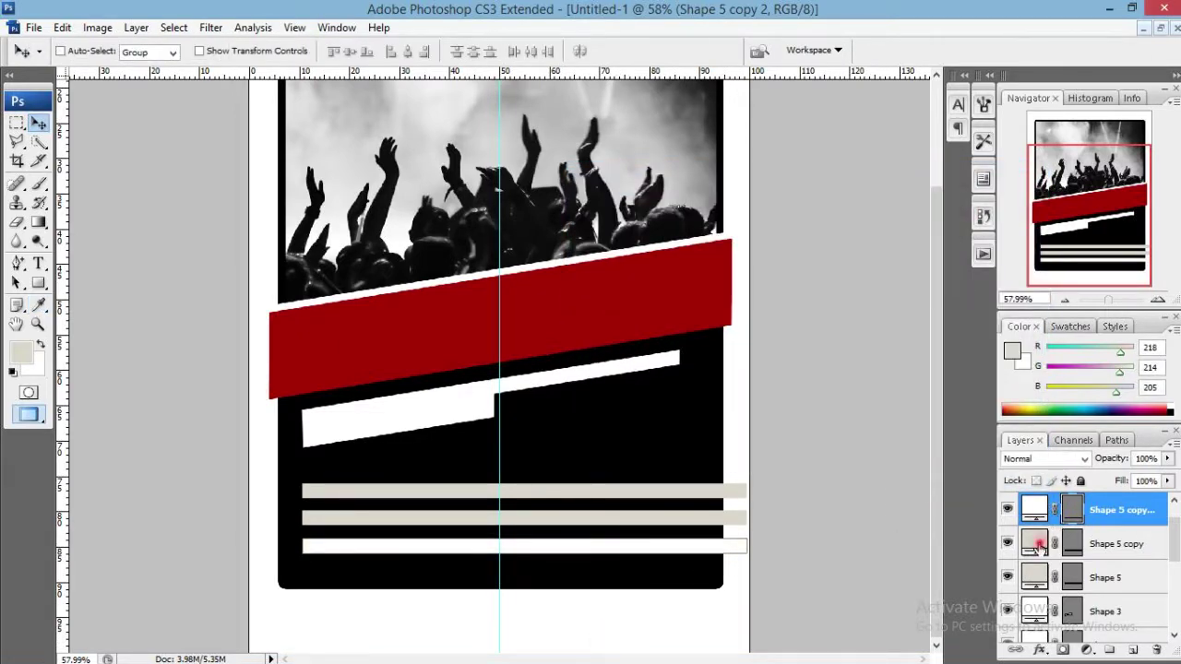
click(717, 633)
click(962, 206)
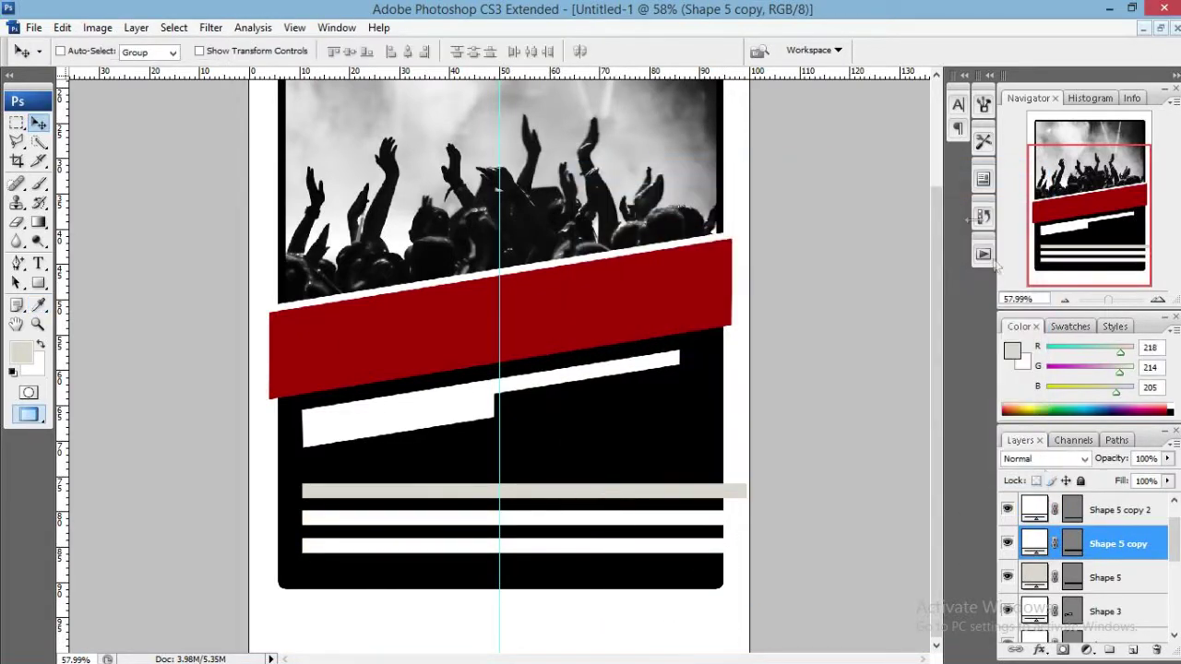
Fill the remaining Shape 5 bar white and select all three bars for transforming.
double_click(1034, 577)
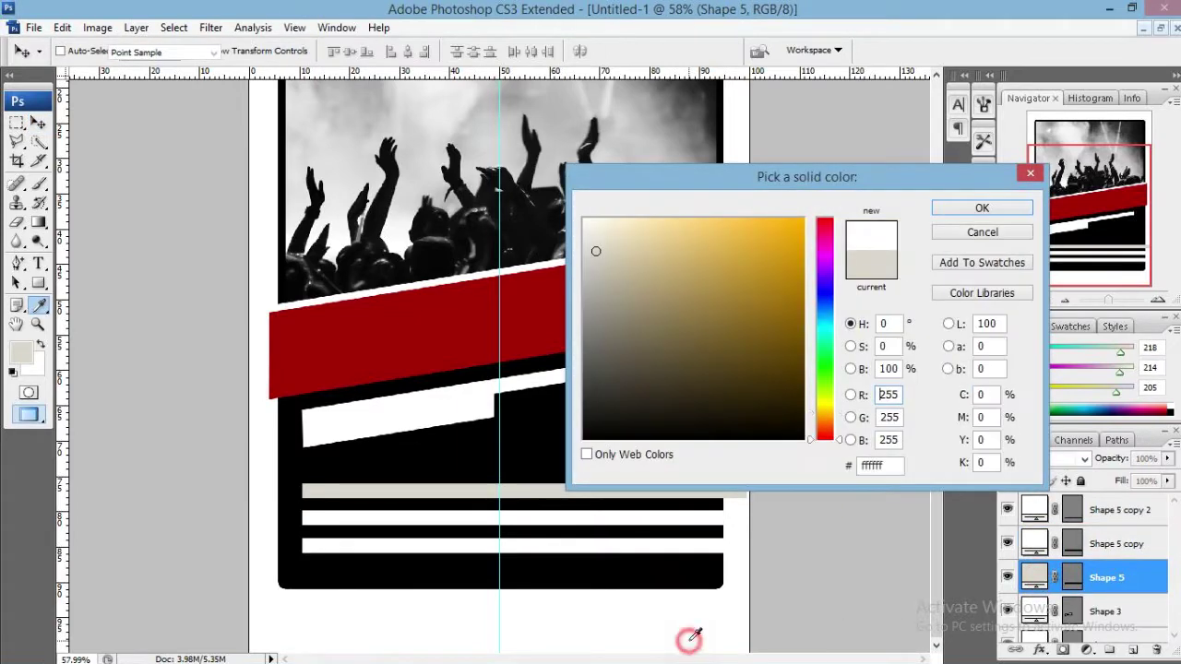
click(691, 637)
click(978, 206)
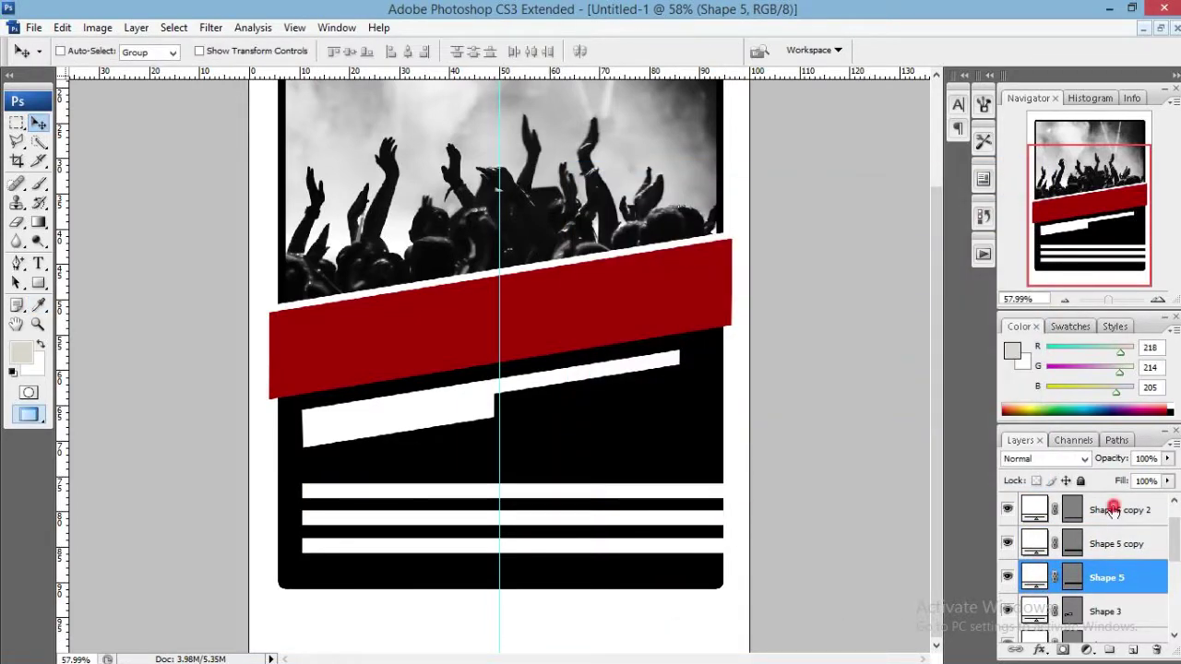
shift+click(1113, 510)
key(ctrl+t)
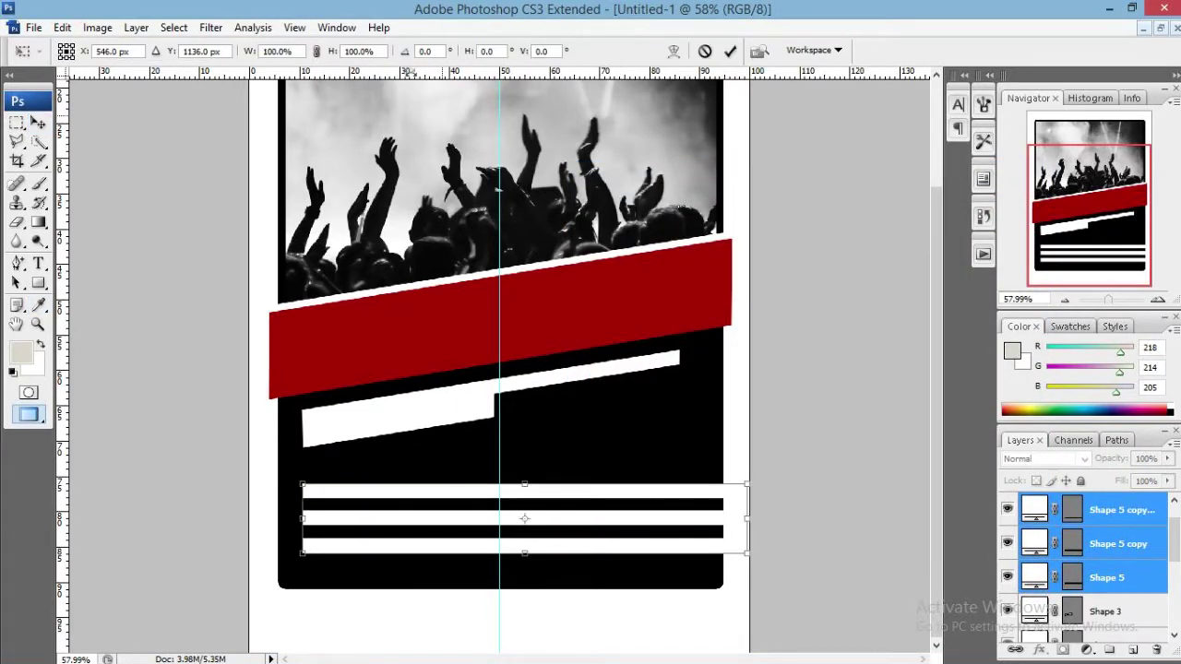
Rotate the three white bars by -9° and move them lower on the flyer.
drag(426, 51, 408, 56)
text(-9)
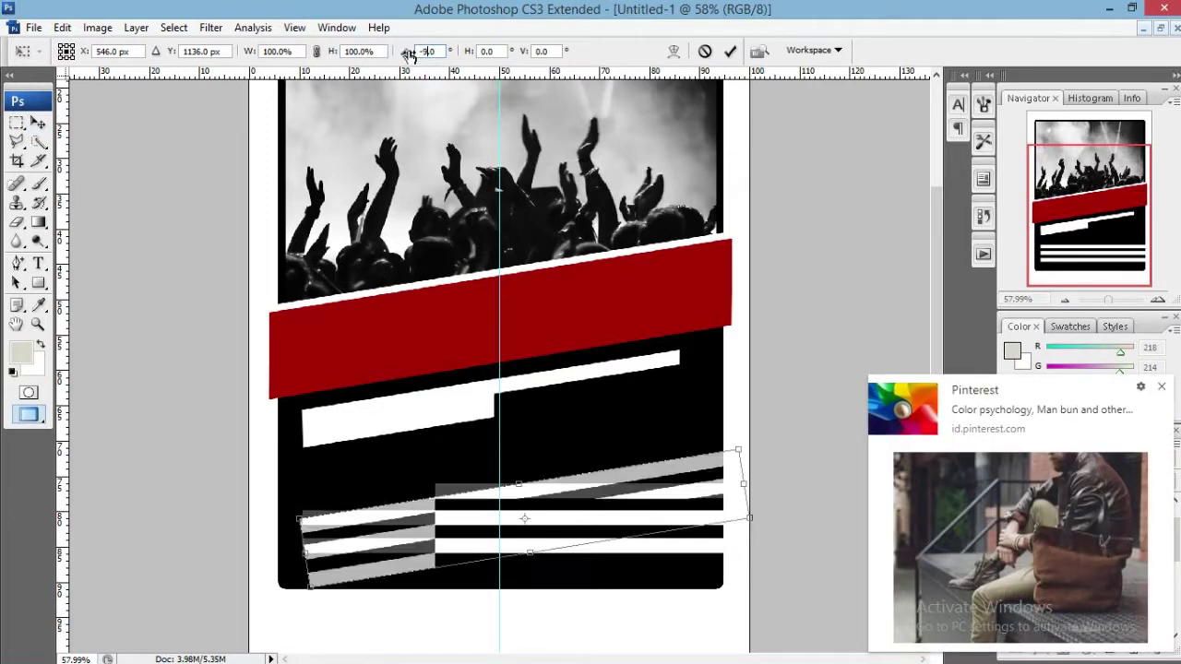
click(734, 54)
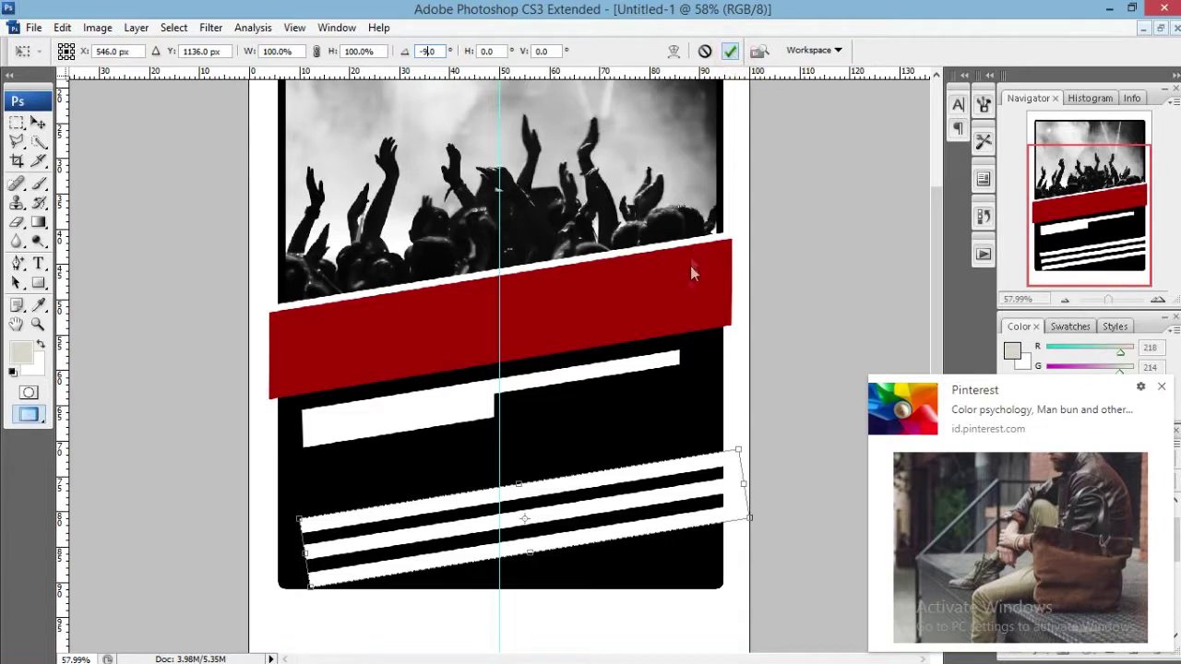
click(1161, 386)
mouse_move(616, 498)
mouse_down()
mouse_move(625, 546)
mouse_move(616, 519)
mouse_up()
Re-tilt the bars to about -5.9° and position them along the bottom edge.
key(ctrl+t)
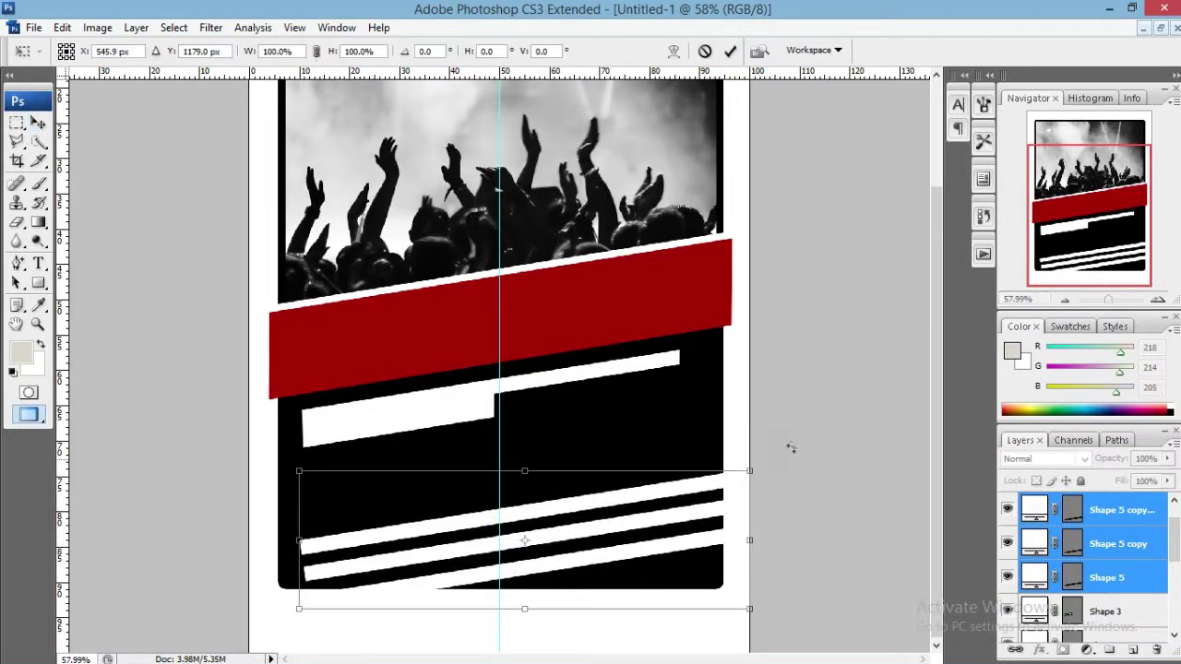
drag(788, 449, 783, 411)
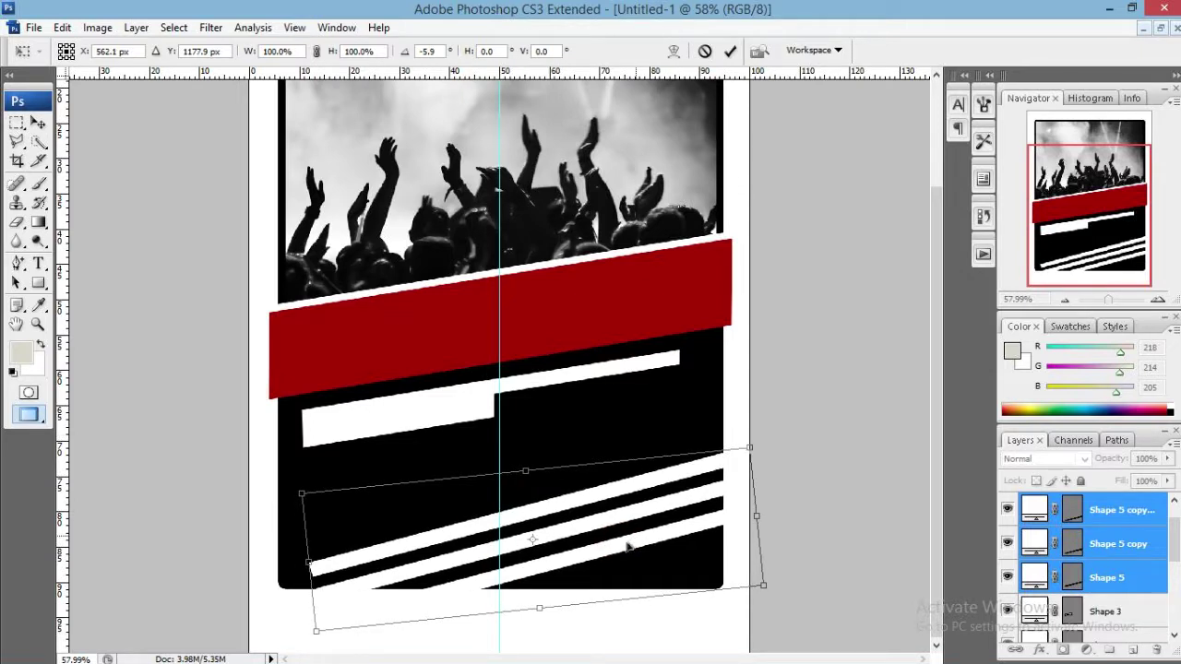
mouse_move(628, 540)
mouse_down()
mouse_move(612, 556)
mouse_move(634, 559)
mouse_up()
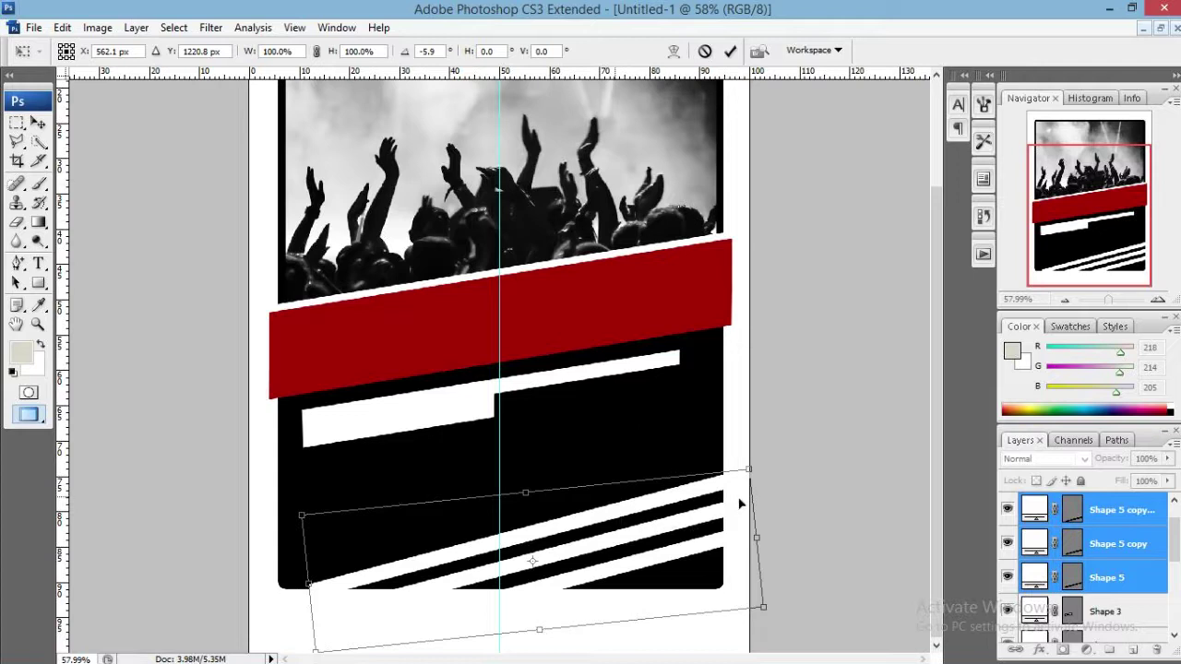
mouse_move(715, 526)
mouse_down()
mouse_move(698, 522)
mouse_move(724, 513)
mouse_move(736, 535)
mouse_up()
key(Down)
key(Down)
key(Down)
key(Down)
key(Down)
key(Down)
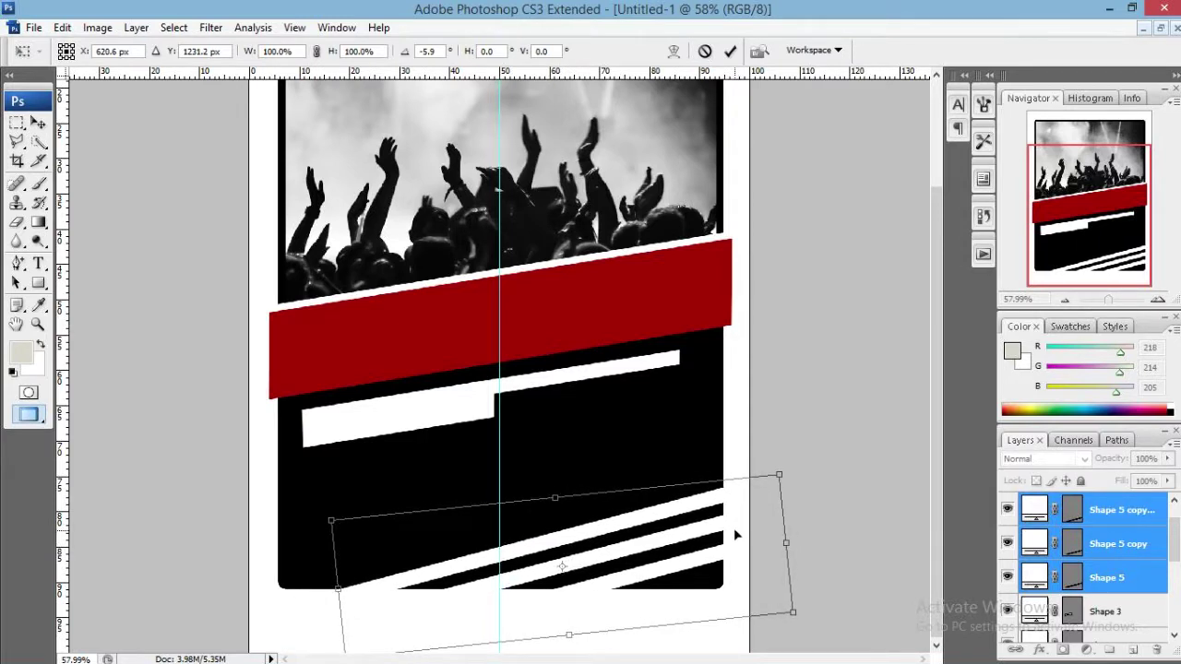
click(730, 50)
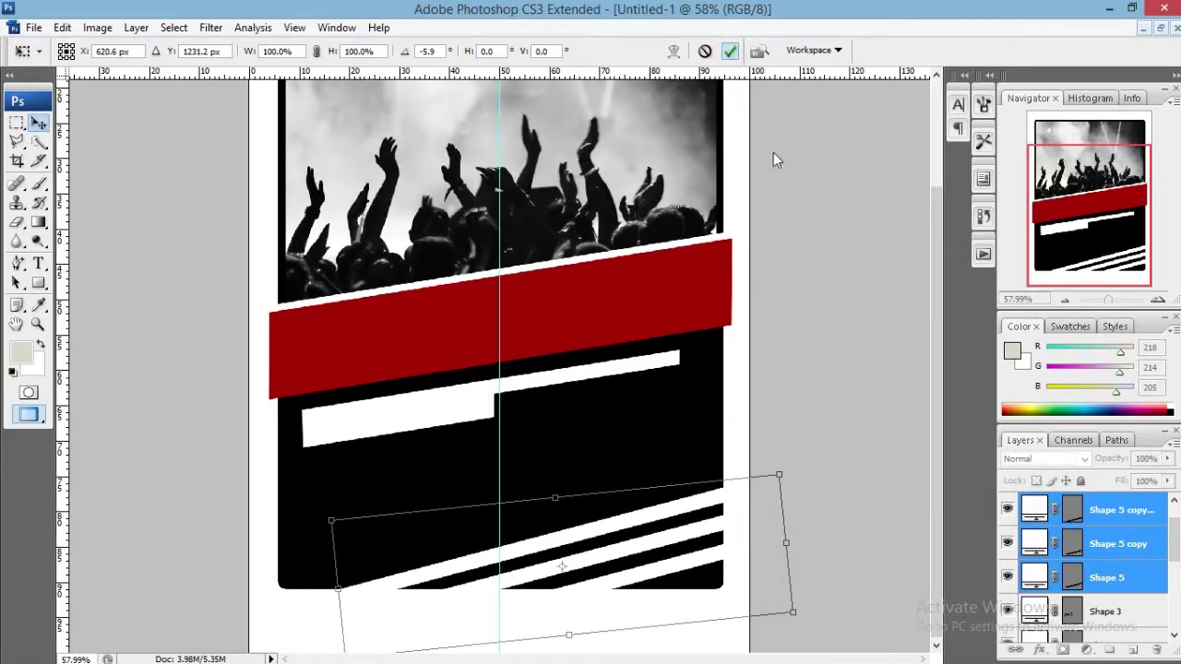
mouse_move(1118, 214)
mouse_down()
mouse_move(1128, 196)
mouse_move(1137, 206)
mouse_up()
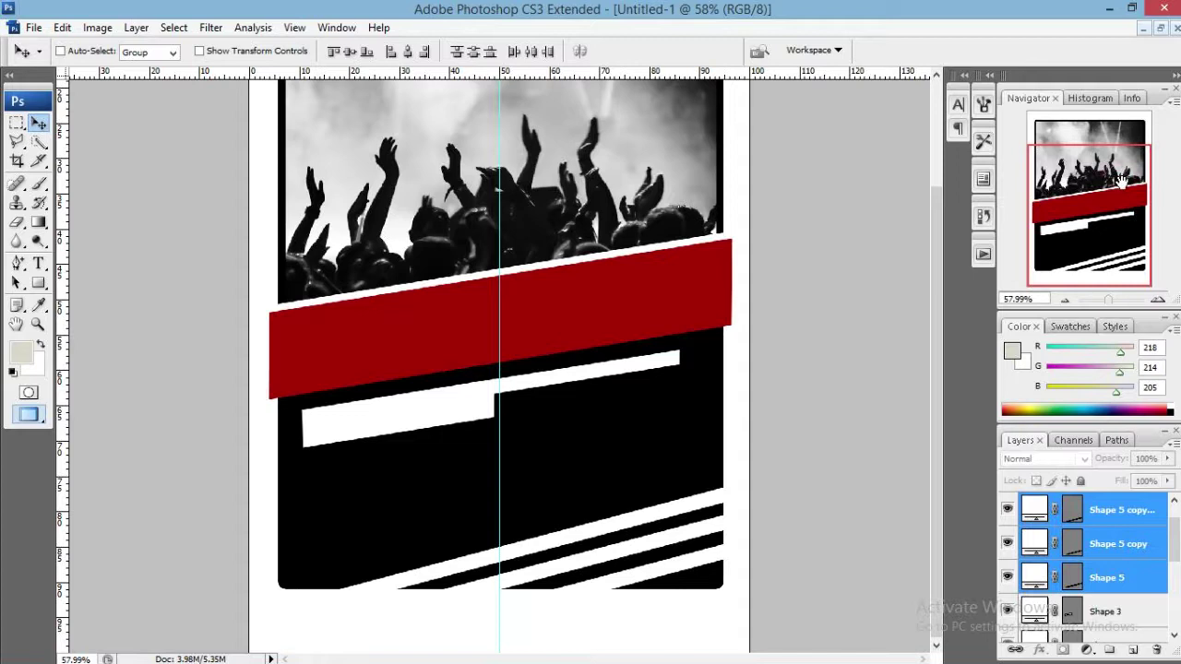
Draw a circle with the Ellipse tool on the black lower panel.
click(1121, 509)
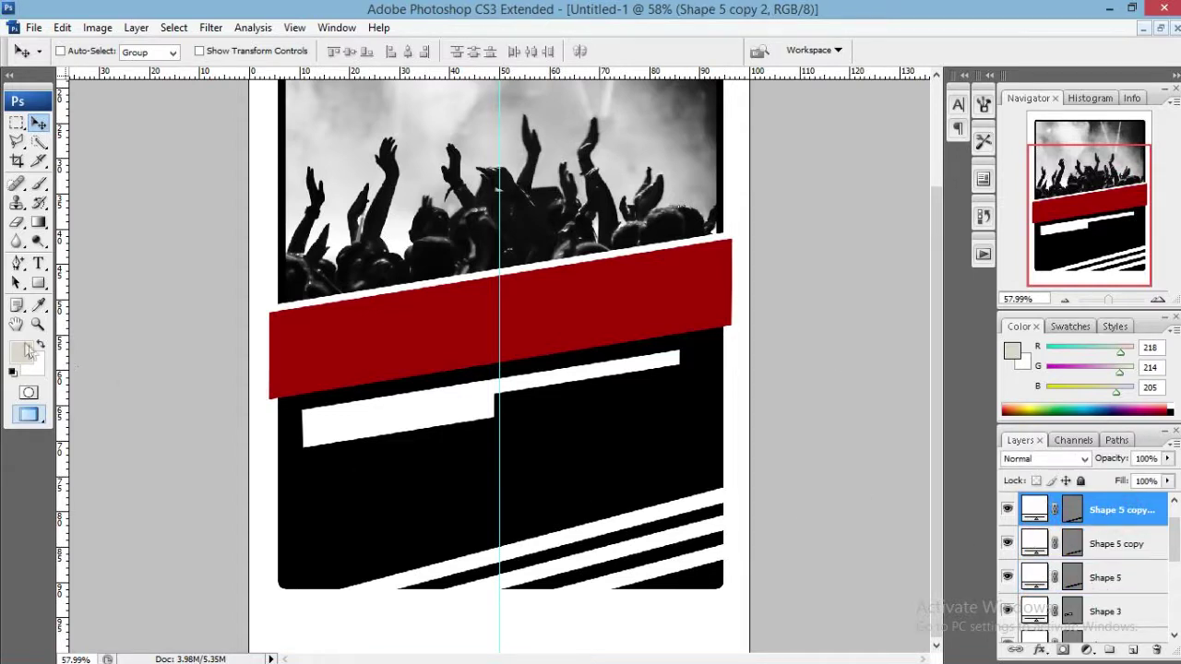
click(38, 282)
click(95, 320)
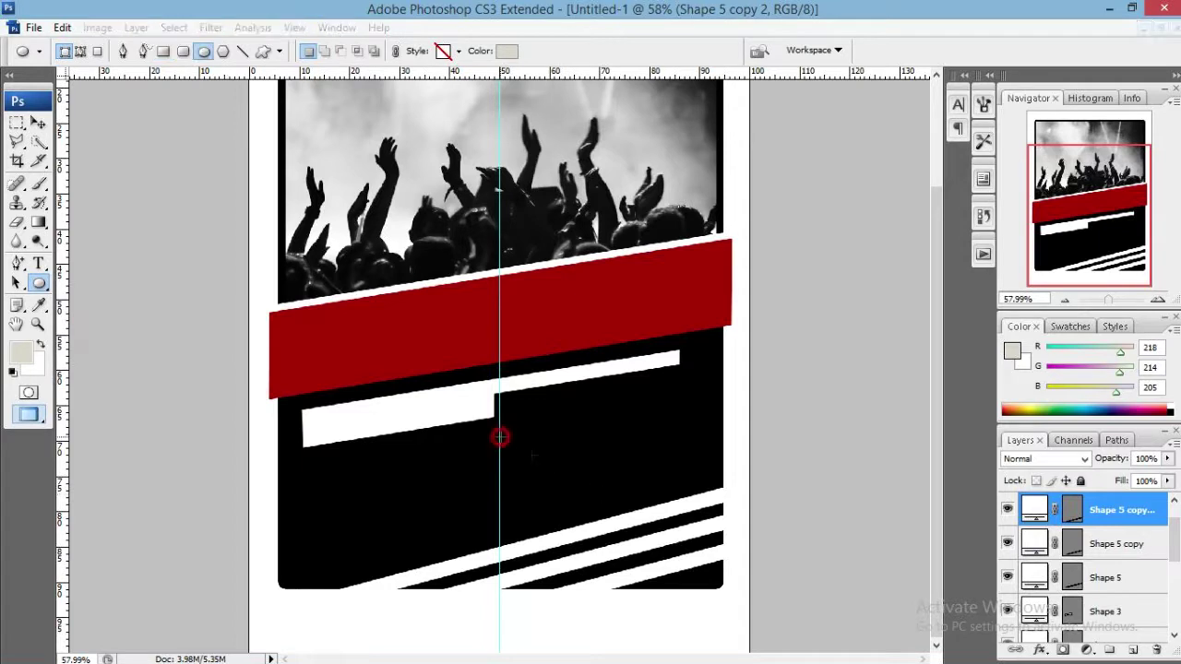
drag(499, 436, 726, 568)
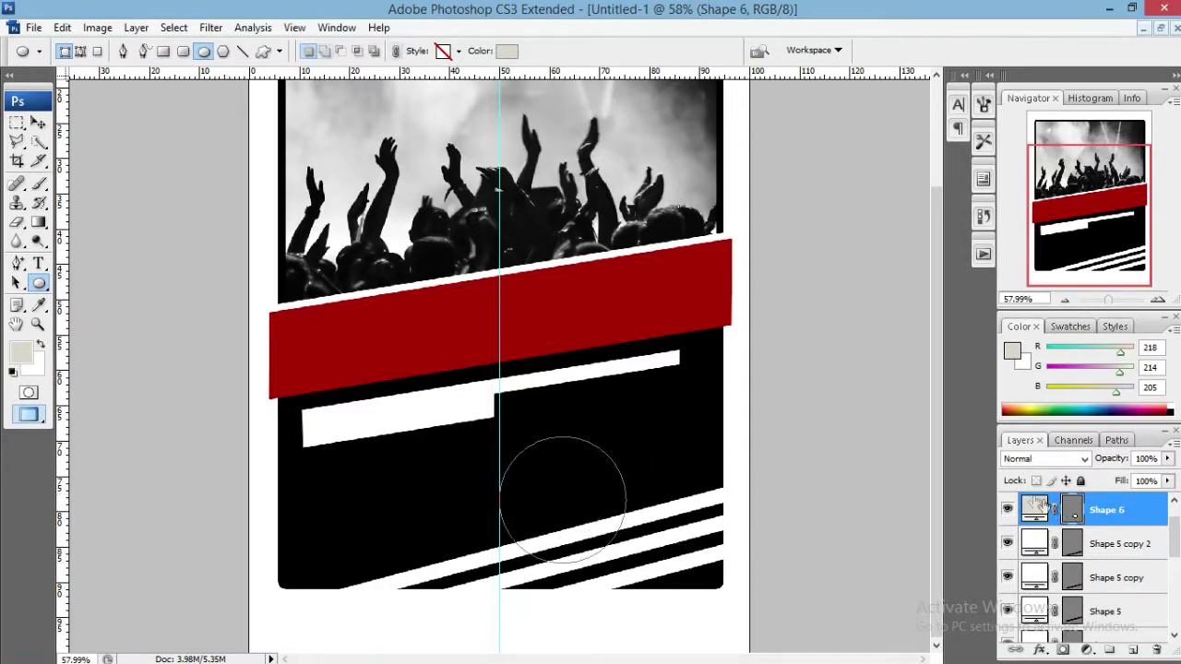
Fill the circle white and drag it to the panel's right edge.
double_click(1034, 509)
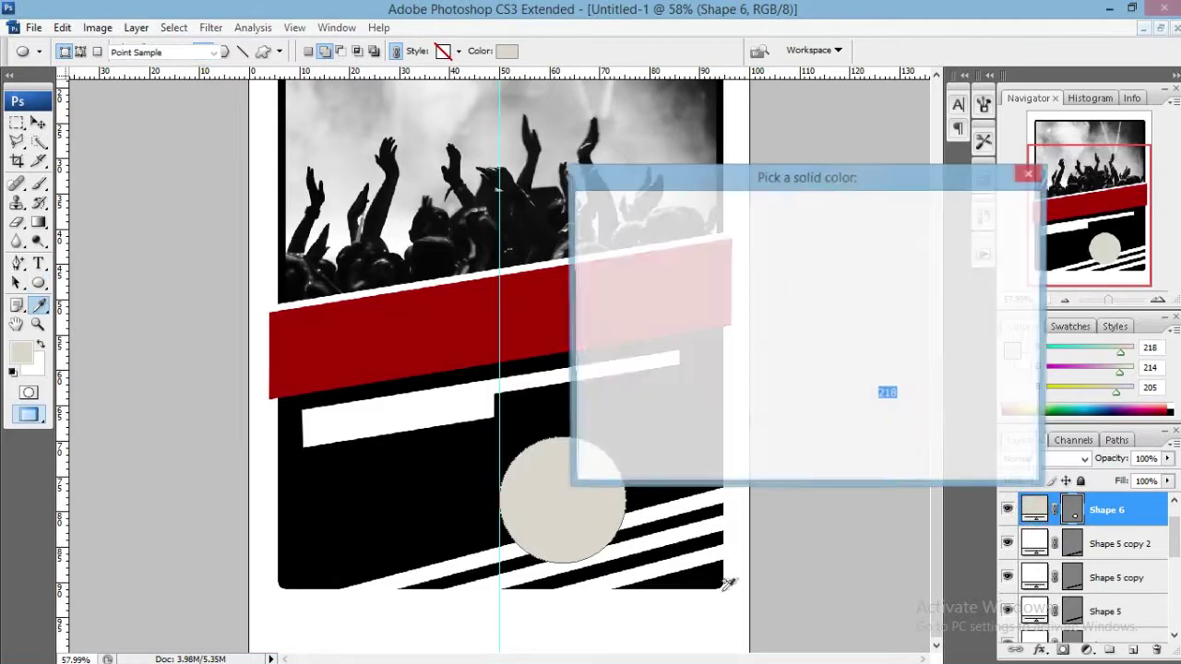
click(702, 614)
click(990, 212)
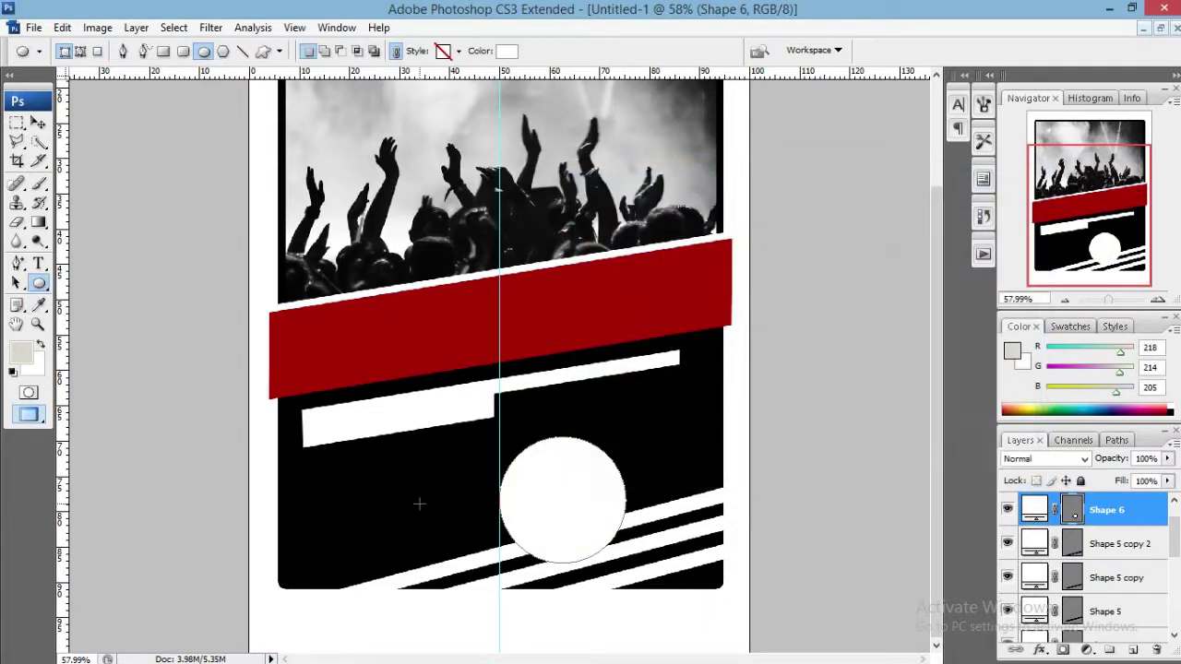
key(v)
mouse_move(561, 525)
mouse_down()
mouse_move(624, 490)
mouse_move(701, 485)
mouse_move(698, 443)
mouse_move(707, 456)
mouse_up()
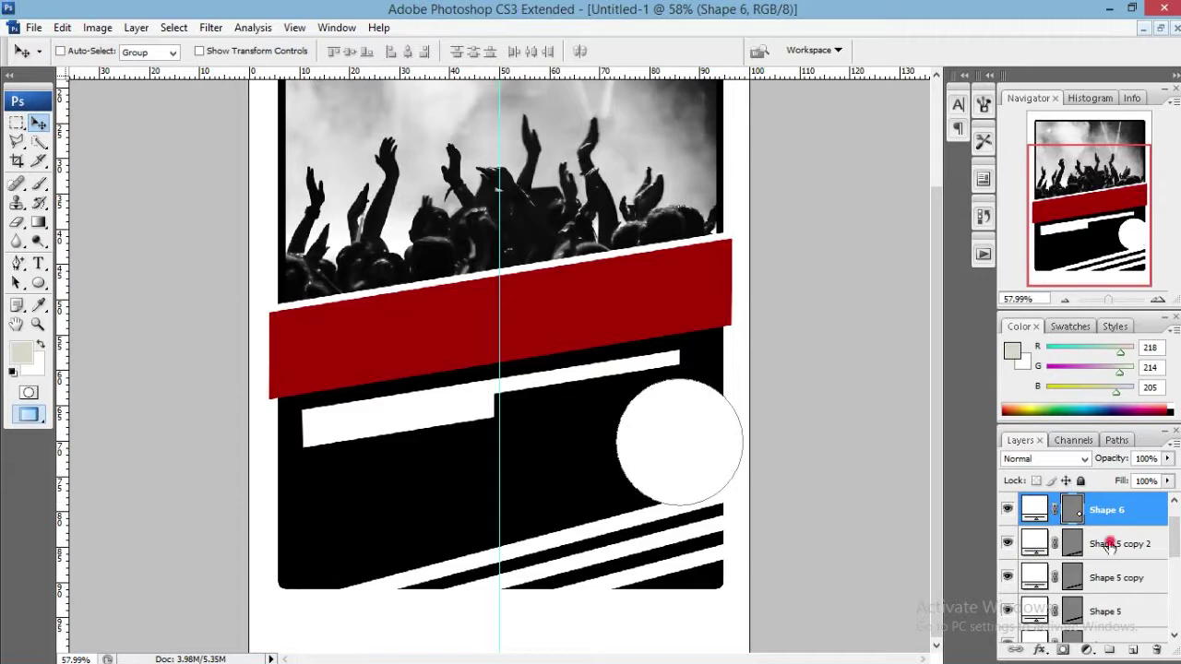
Nudge the white circle slightly left, then group Shape 6 through Shape 1 into Group 1.
click(1109, 544)
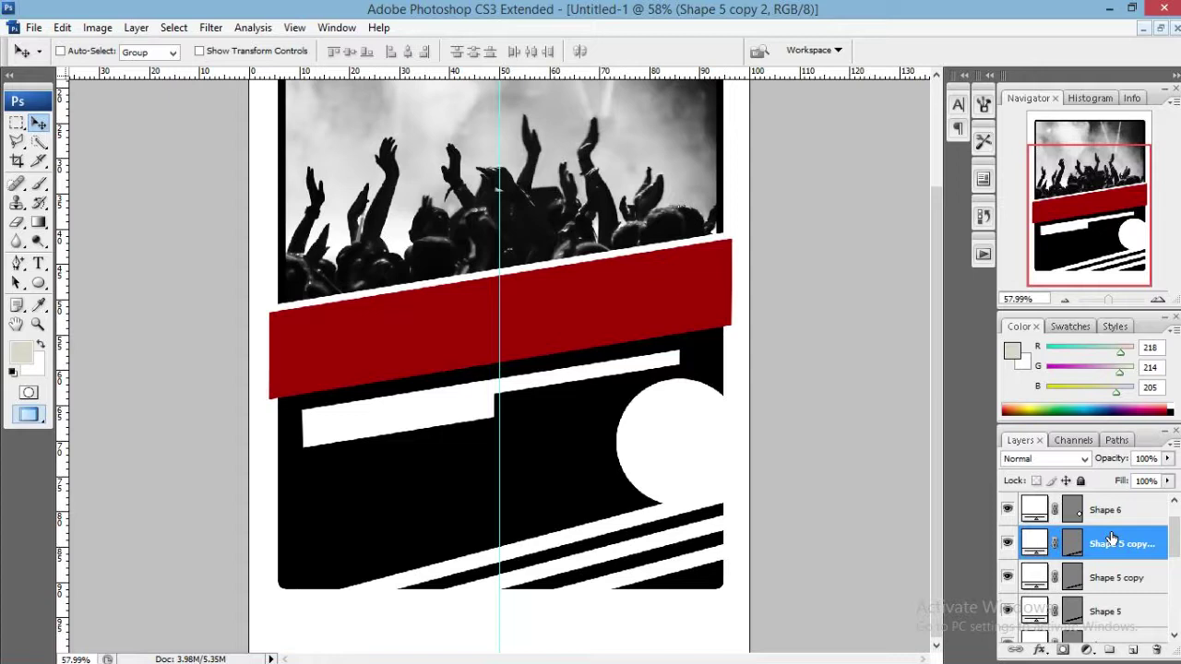
click(1107, 509)
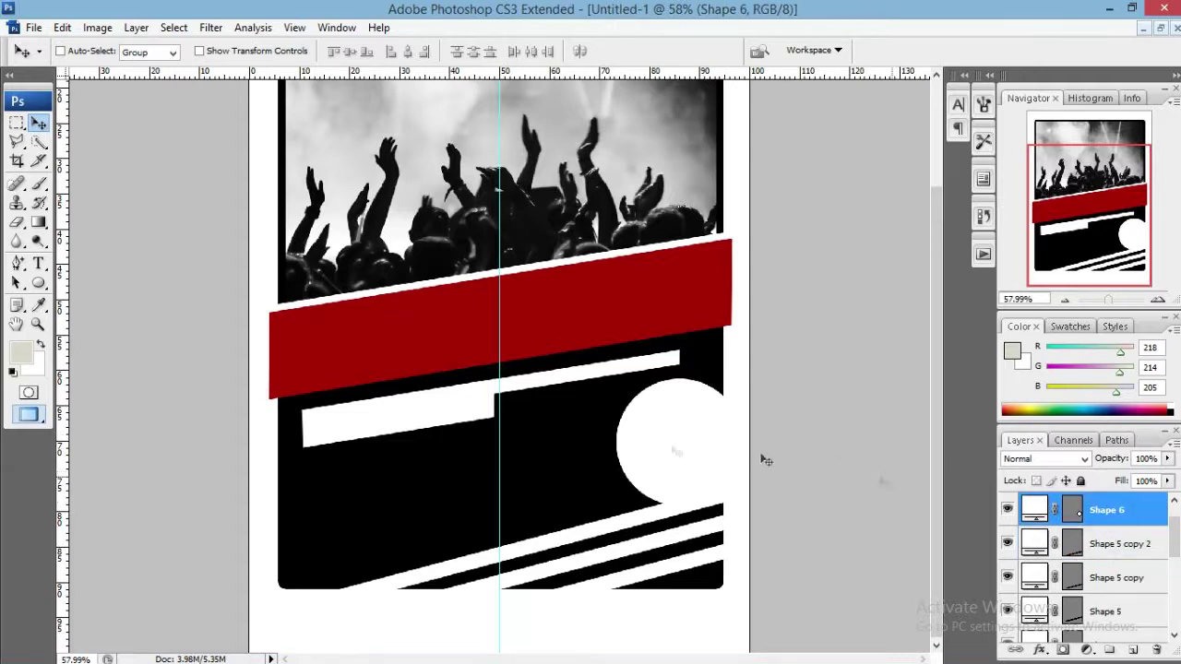
mouse_move(671, 455)
mouse_down()
mouse_move(641, 453)
mouse_move(652, 453)
mouse_up()
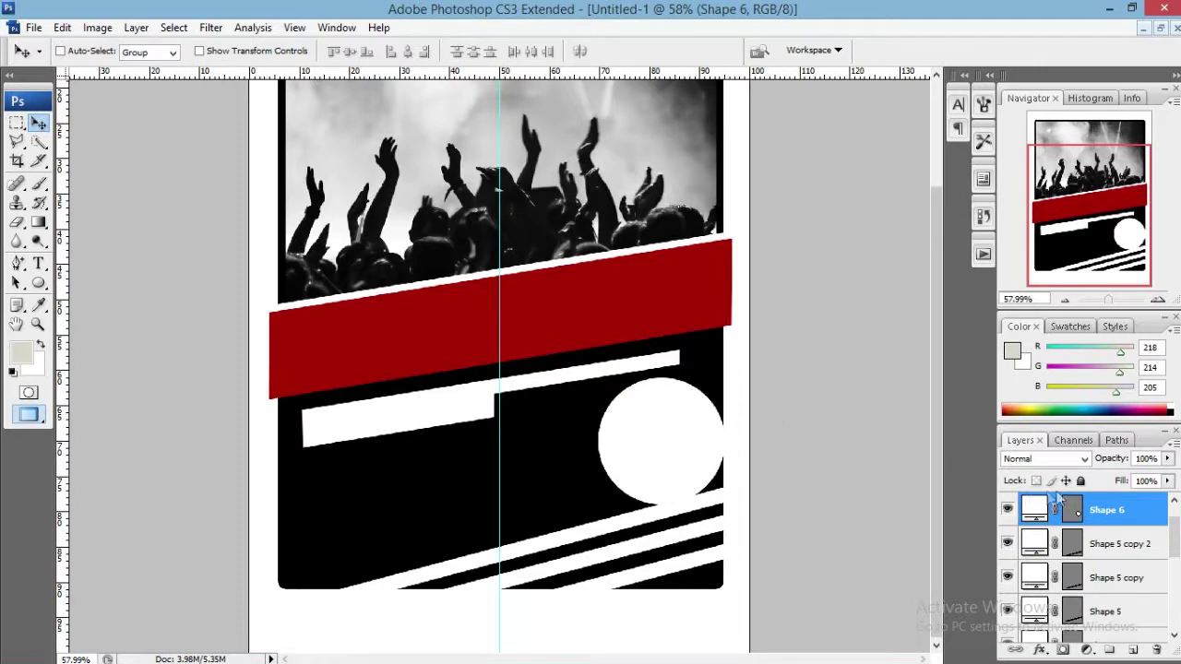
scroll(1106, 540, down, 3)
scroll(1105, 539, down, 5)
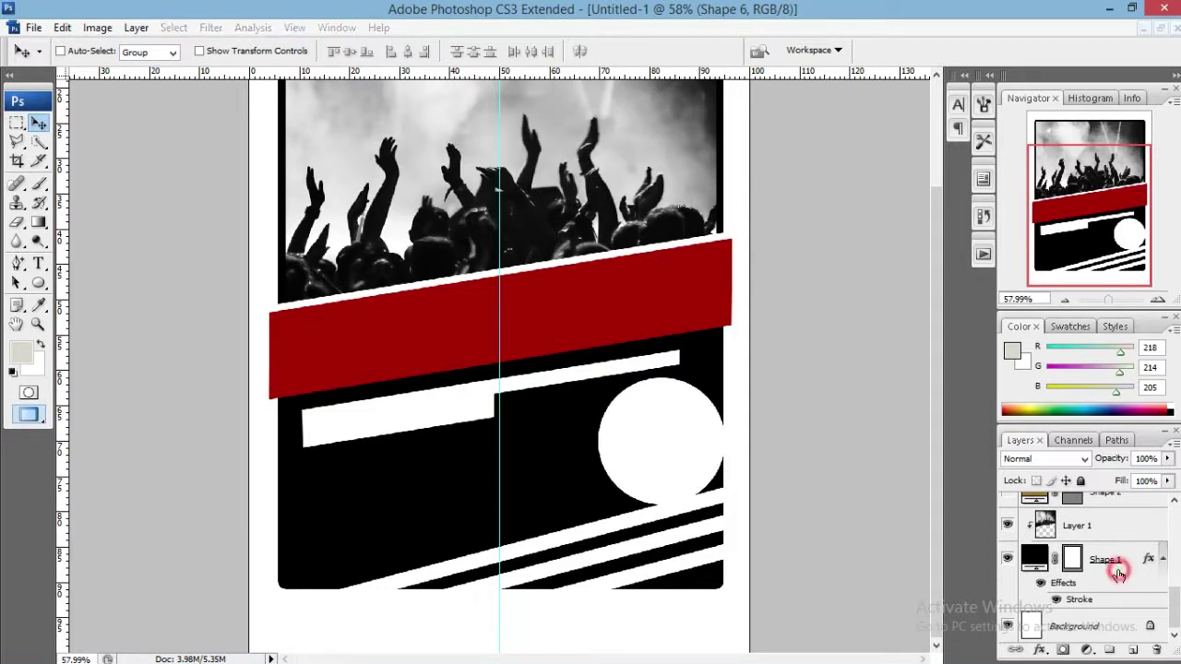
shift+click(1115, 568)
key(ctrl+g)
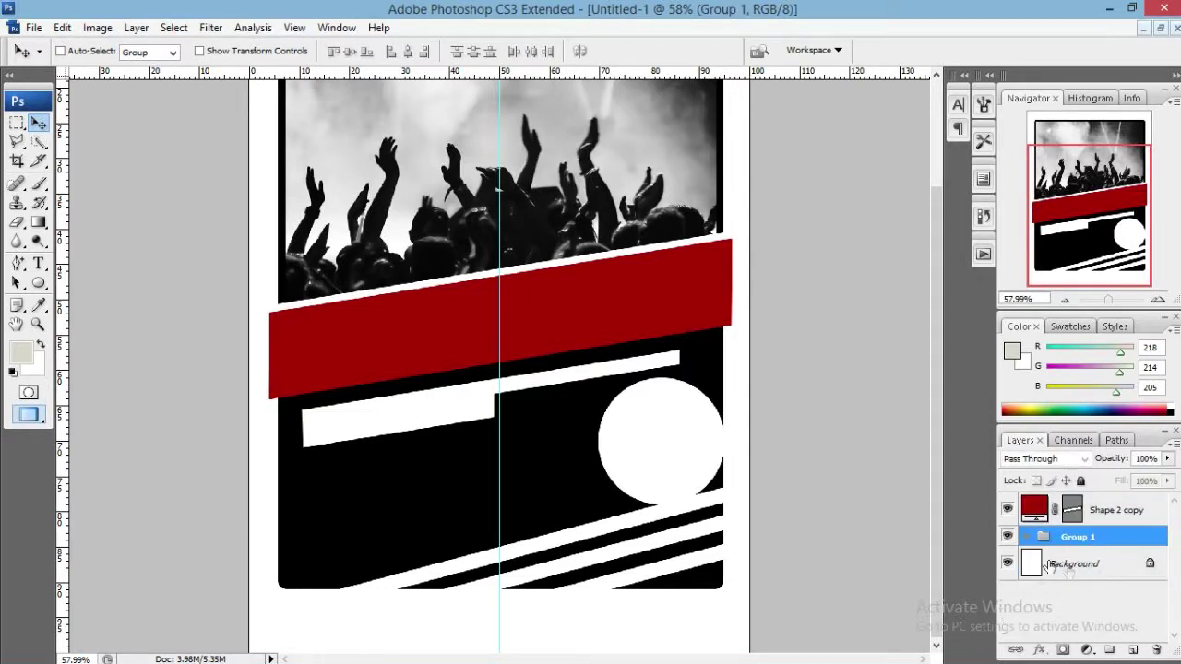
Move the red band's Shape 2 copy layer inside Group 1.
key(z)
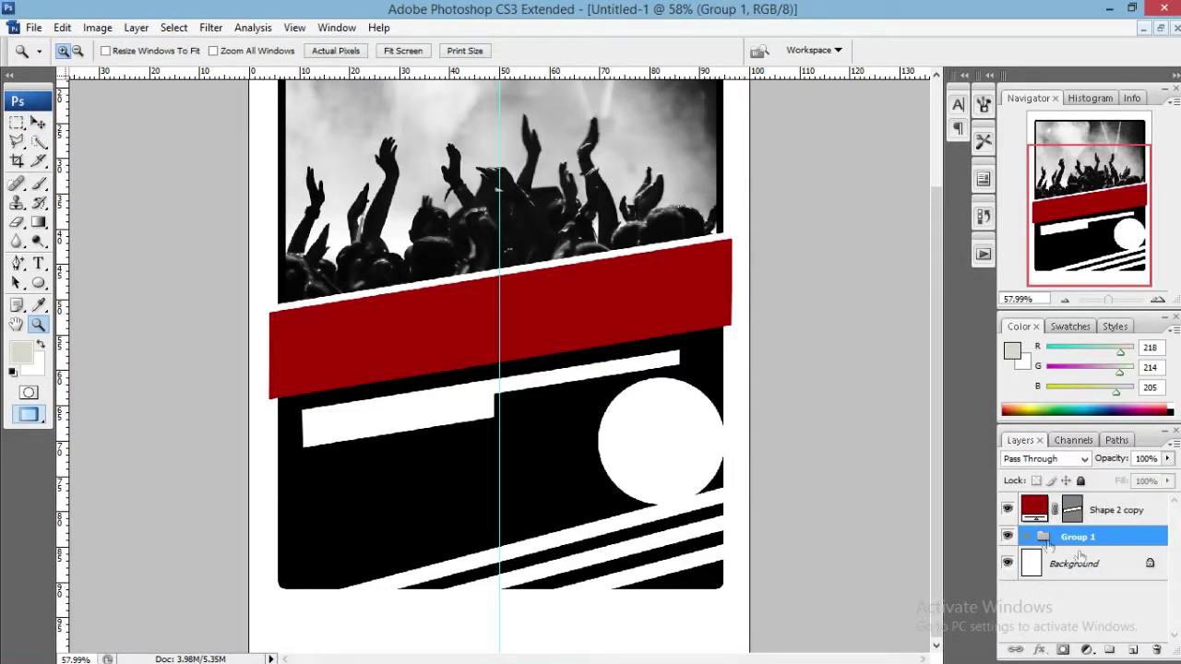
click(1116, 511)
drag(1108, 510, 1075, 535)
key(ctrl+z)
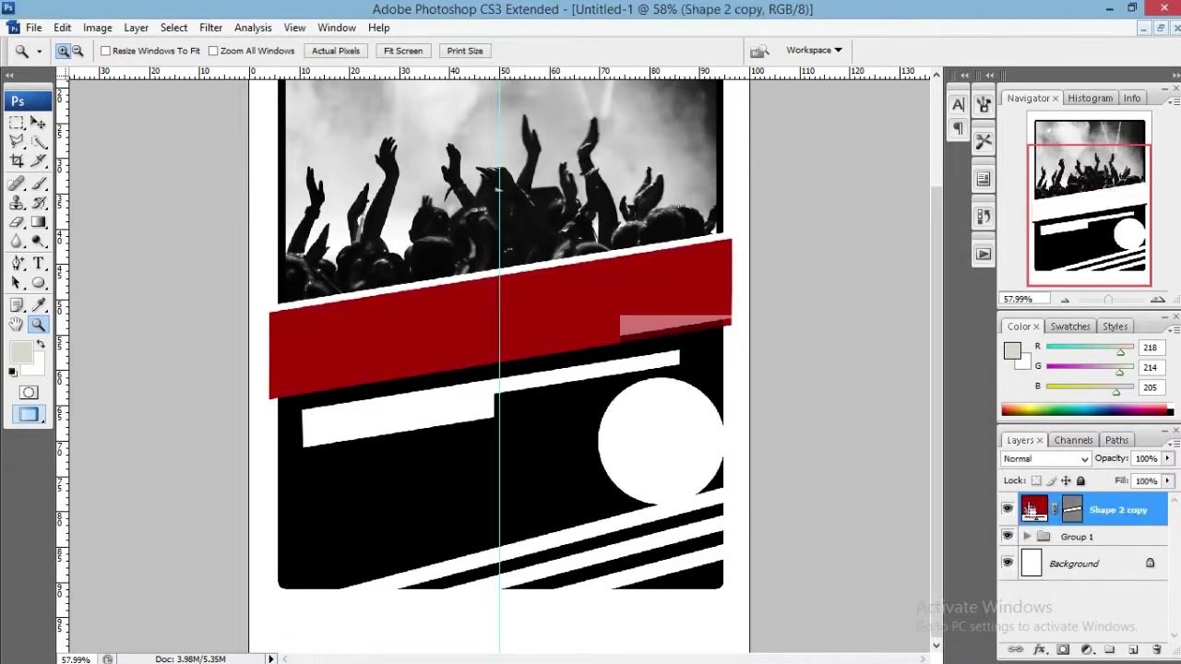
click(1025, 536)
drag(1118, 511, 1128, 554)
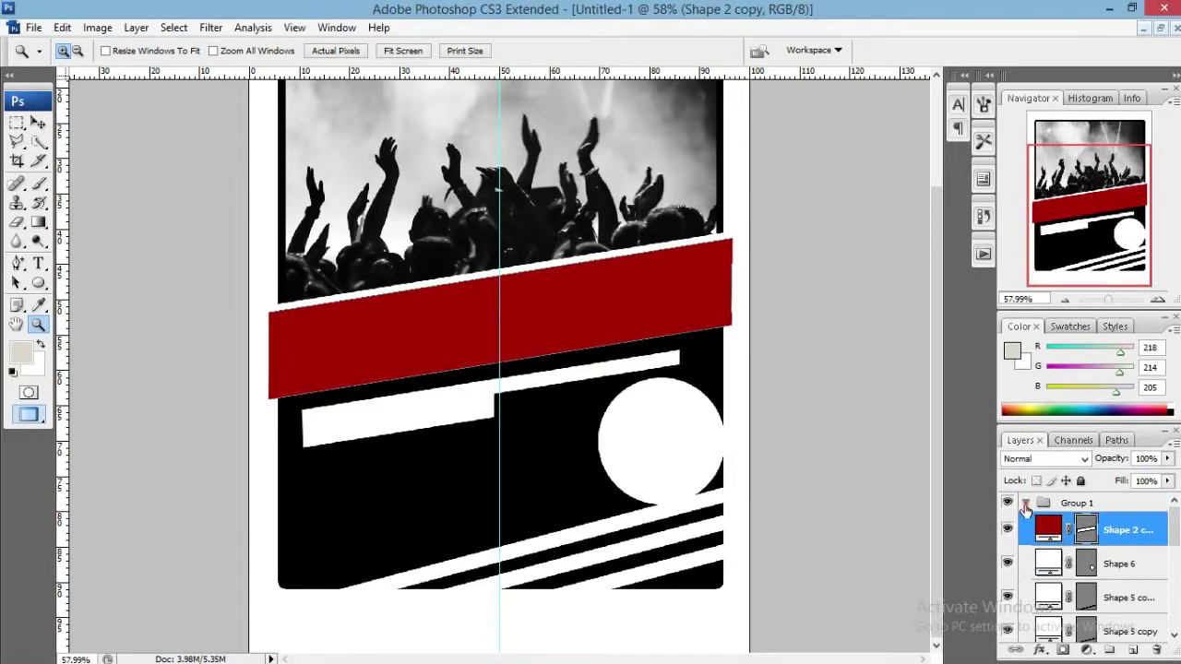
click(1025, 510)
scroll(1083, 512, up, 1)
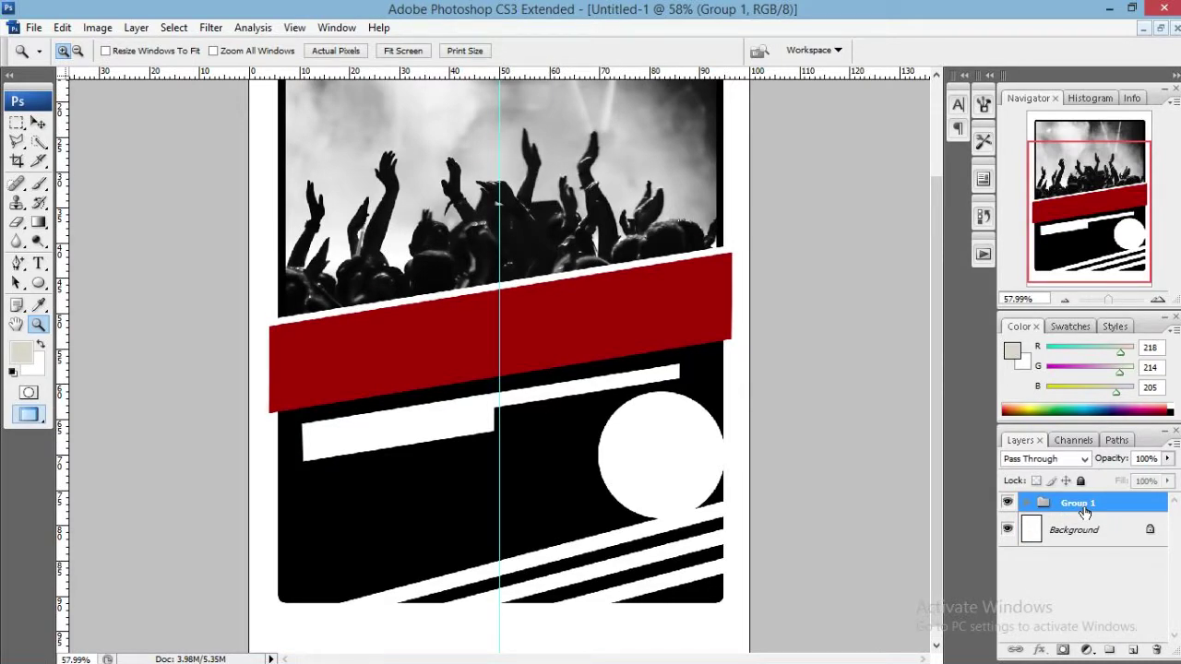
drag(1091, 187, 1091, 160)
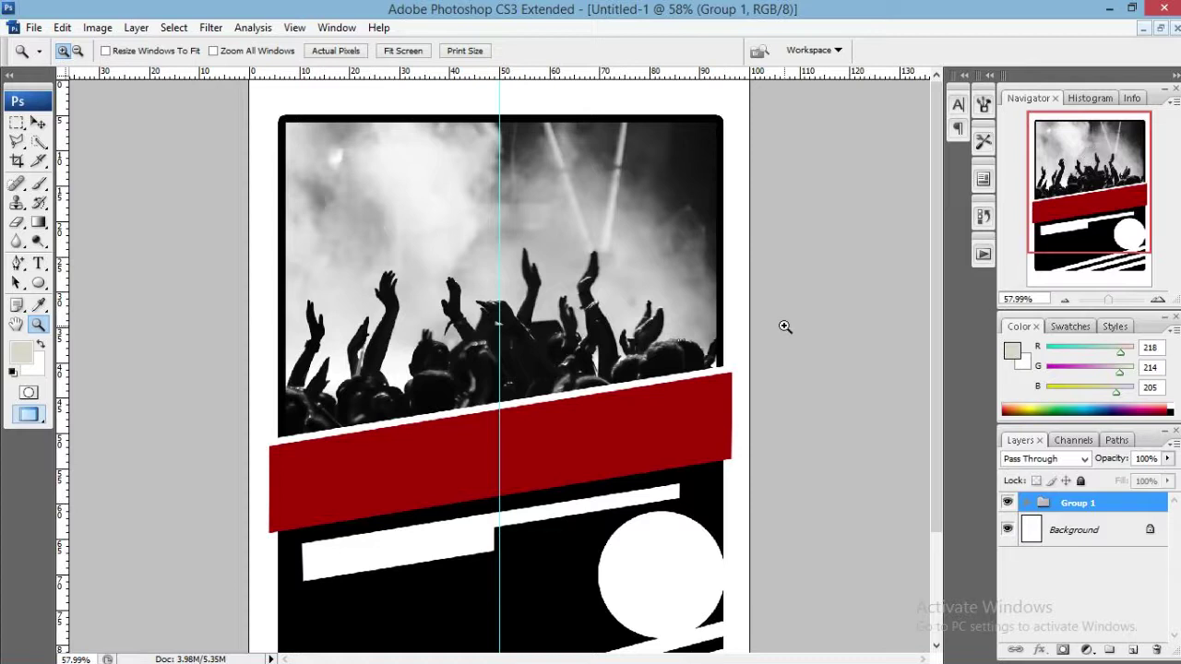
Start a text line at the photo's top in the Bebas font with white colour.
click(38, 263)
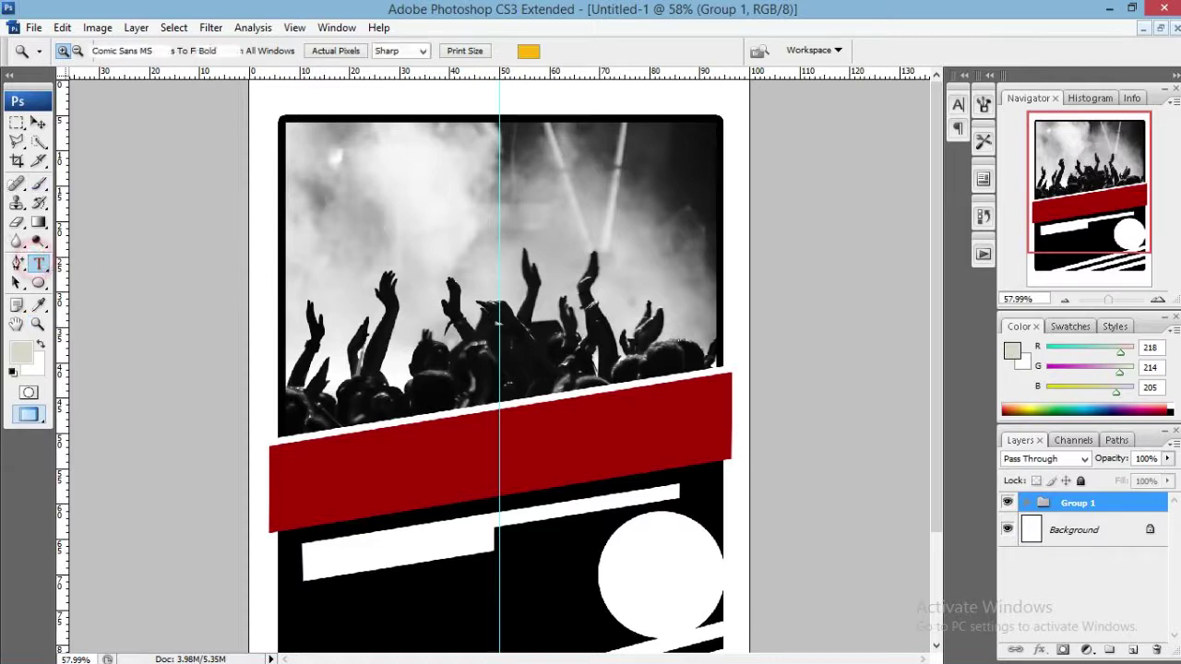
click(418, 200)
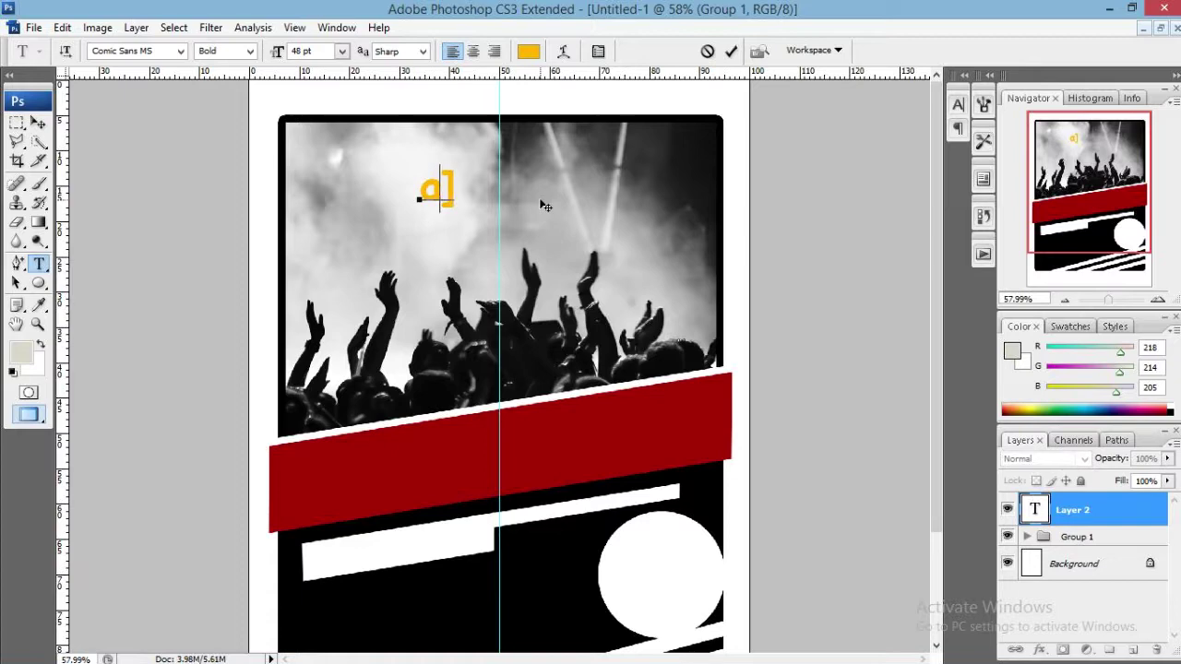
key(BackSpace)
key(BackSpace)
click(170, 52)
text(Bebas)
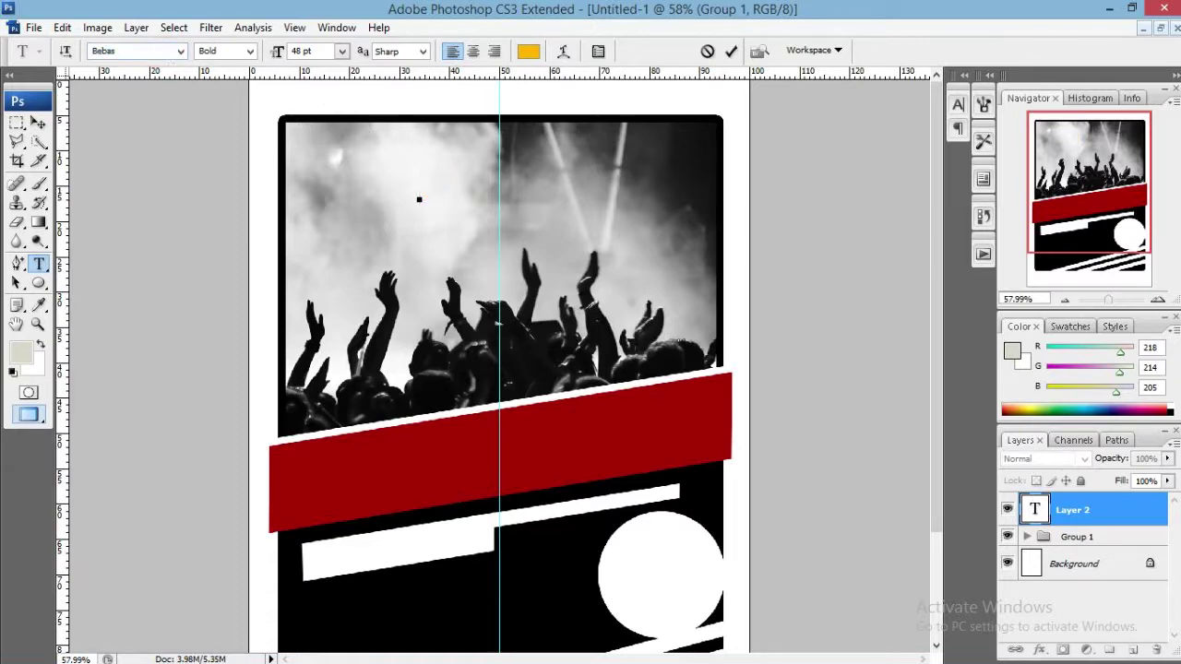
key(Return)
click(528, 53)
drag(736, 248, 585, 219)
click(979, 205)
Type the presenter's name followed by 'ENTERTAIMENT PRESENT' at 23 pt with adjusted letter spacing.
text(AZ)
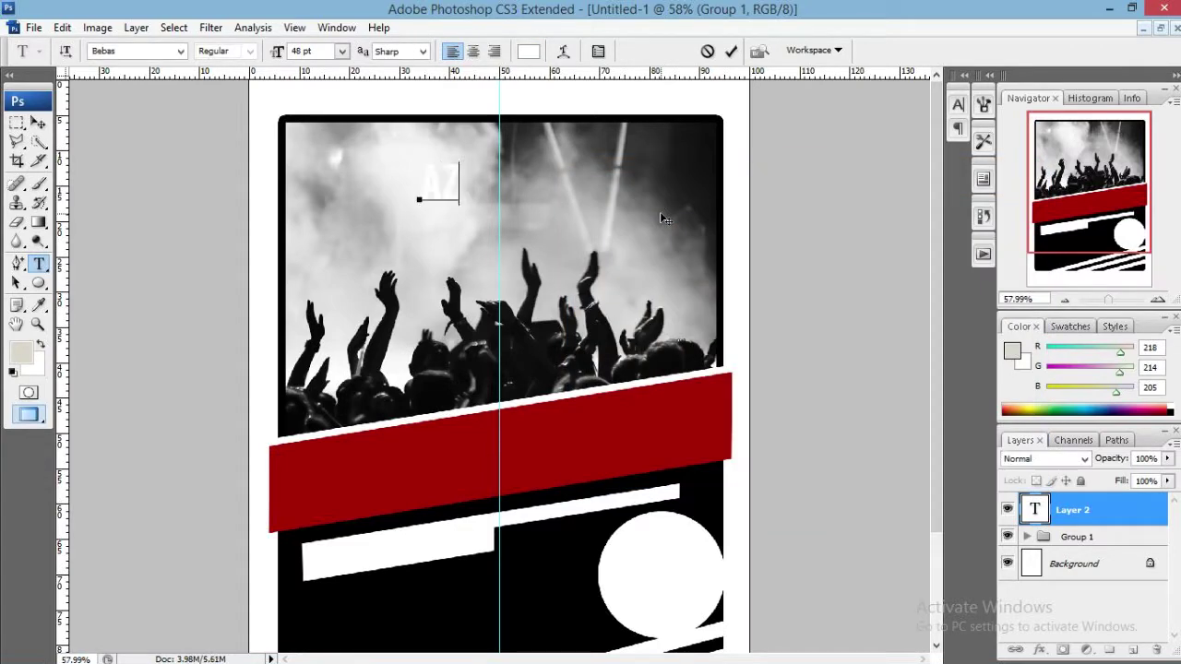
text(RULENTERTAI)
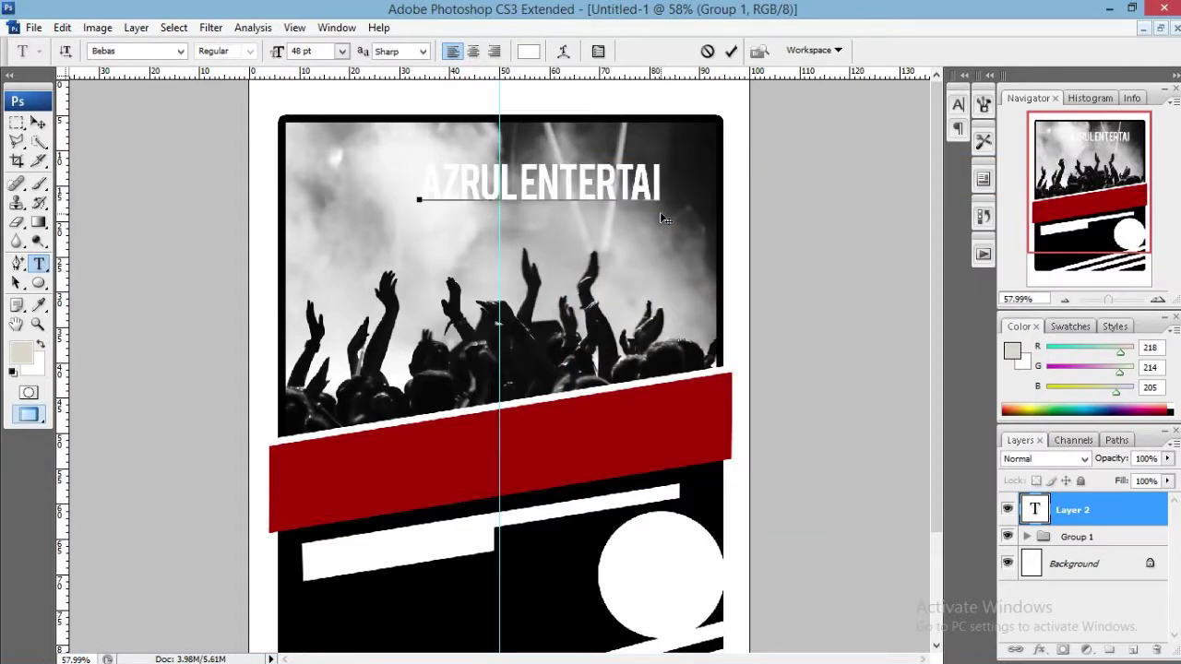
text(MENT PRESENT)
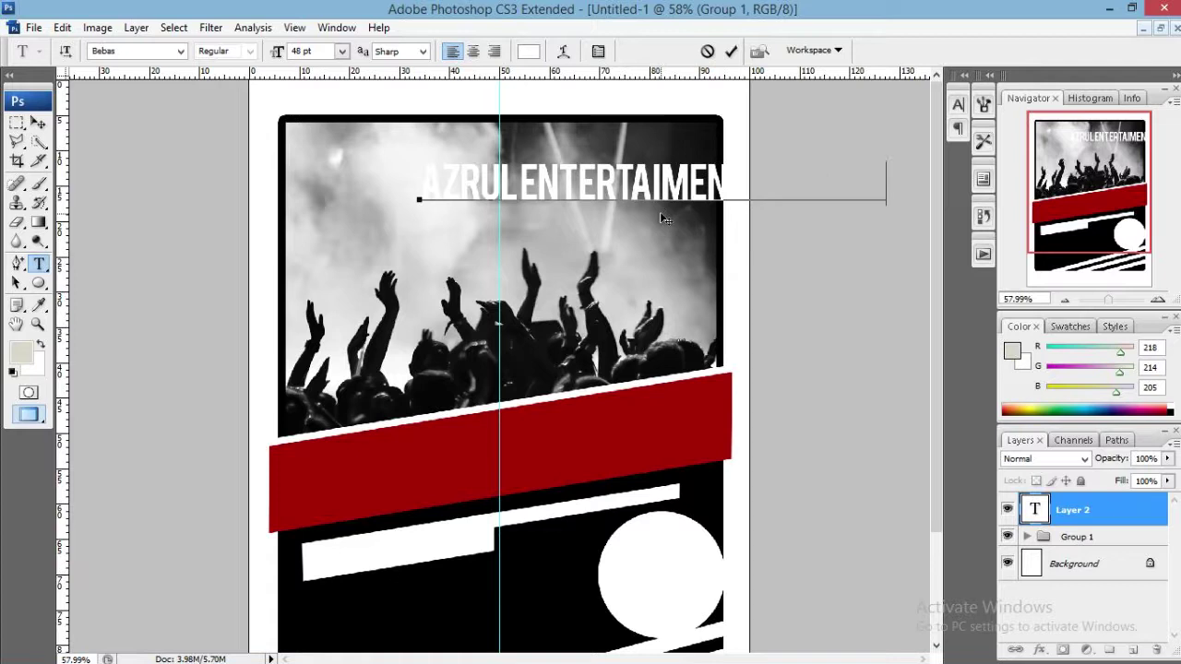
key(ctrl+a)
drag(278, 52, 254, 52)
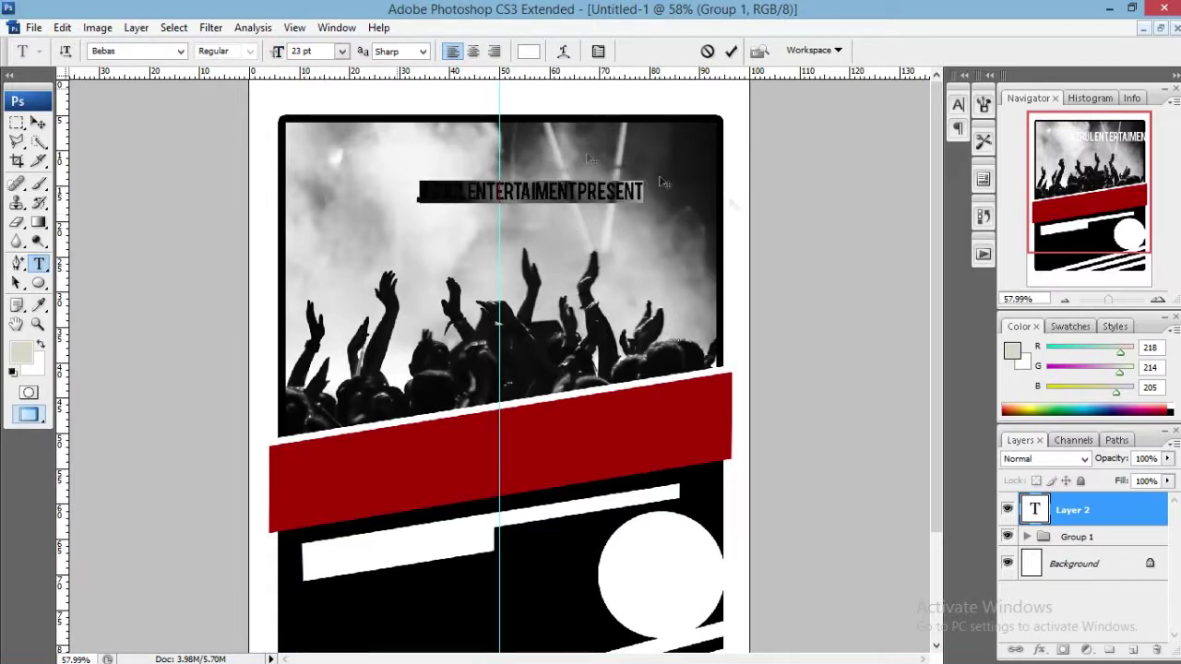
click(959, 107)
click(904, 177)
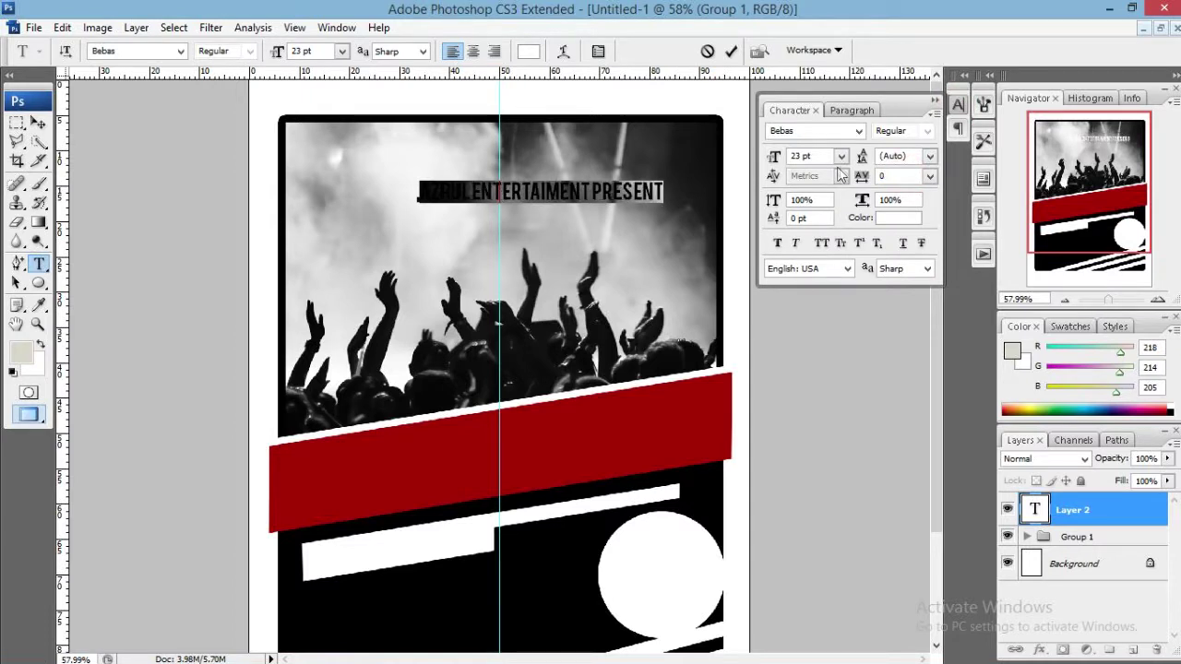
click(967, 106)
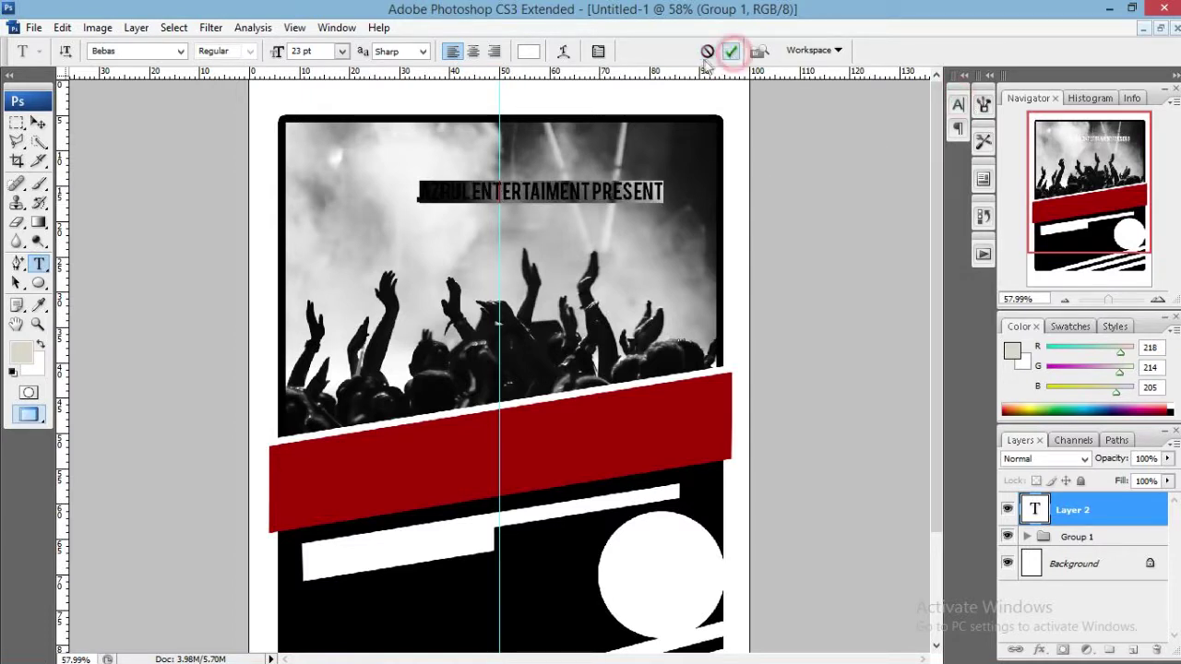
click(730, 52)
Centre the presenter text on the guide and nudge it slightly down.
key(v)
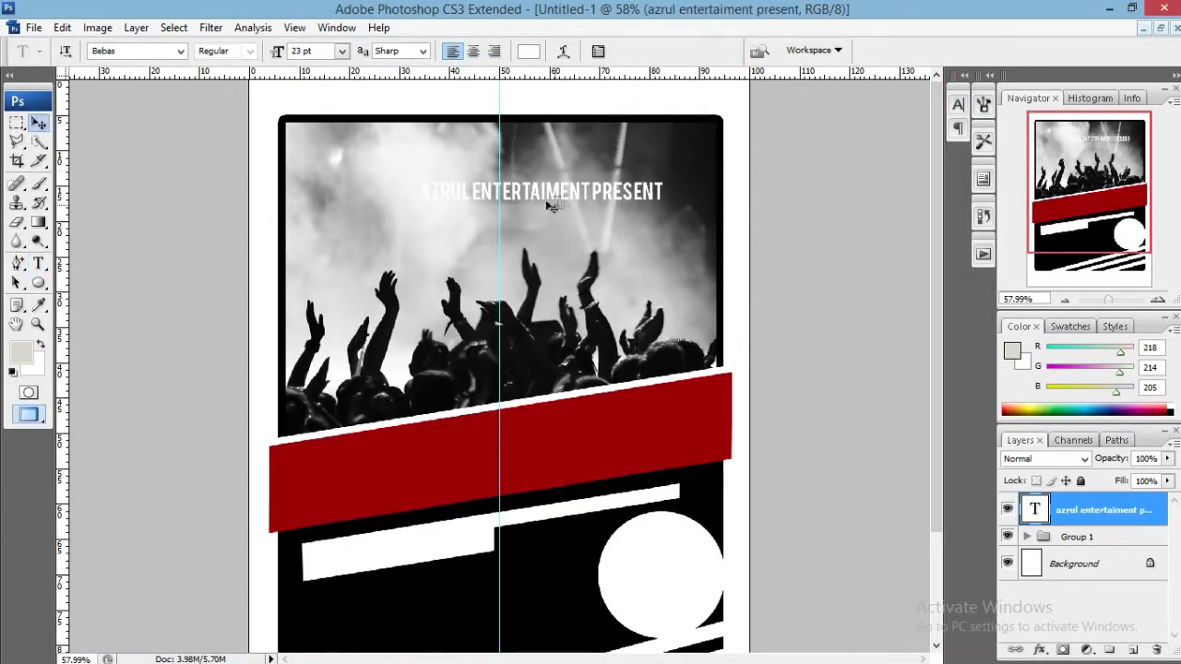
drag(554, 197, 525, 154)
key(ctrl+t)
key(Return)
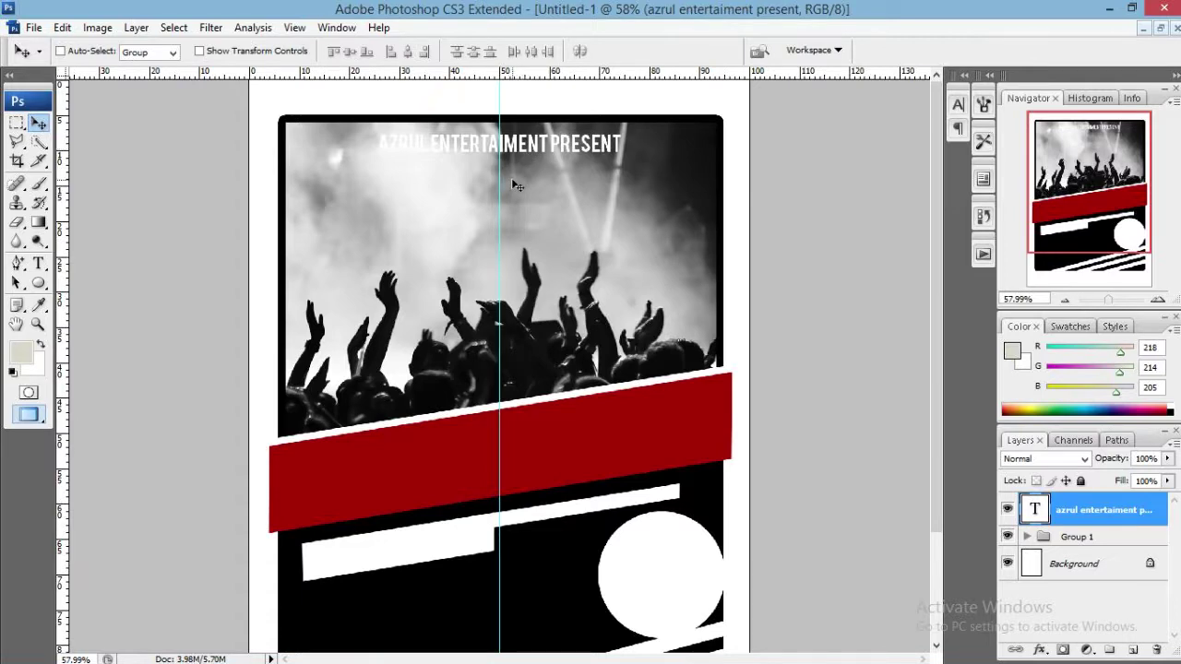
key(Down)
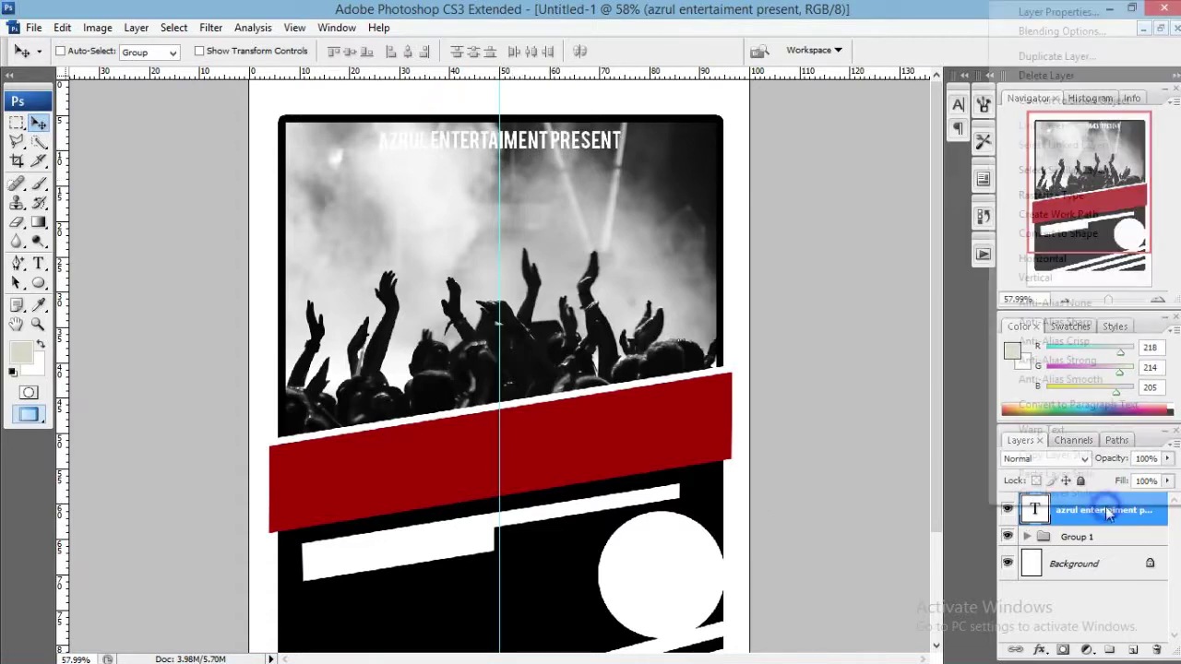
Add a 2 px black Stroke layer style to the presenter text layer.
right_click(1107, 509)
click(1029, 32)
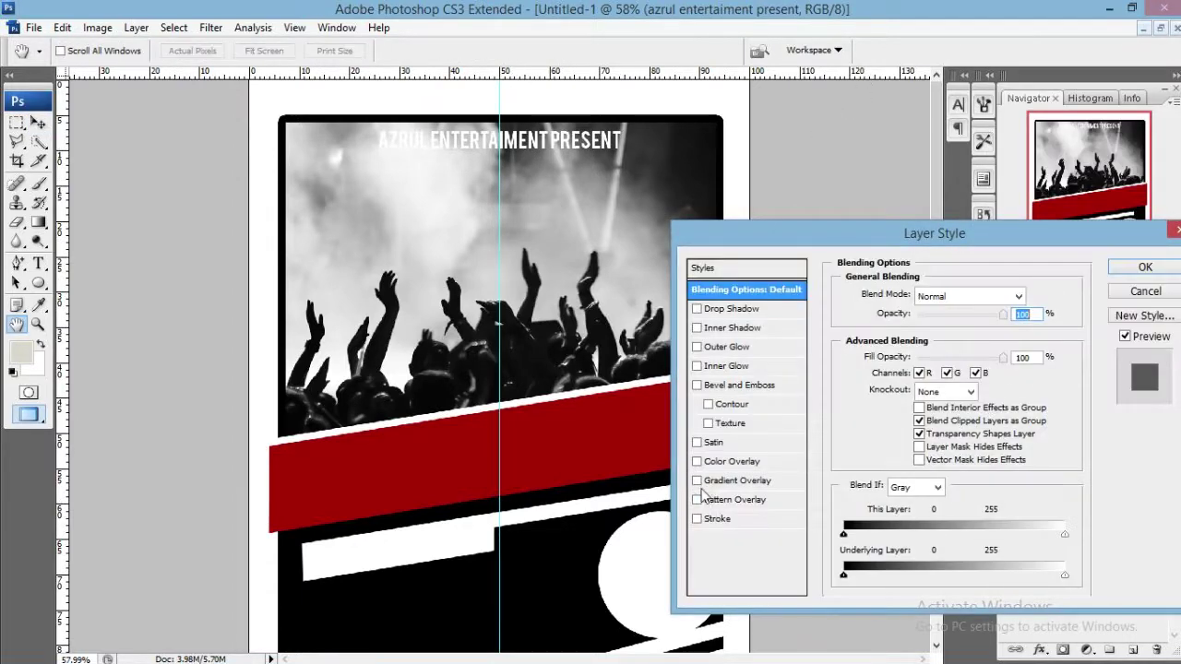
click(736, 522)
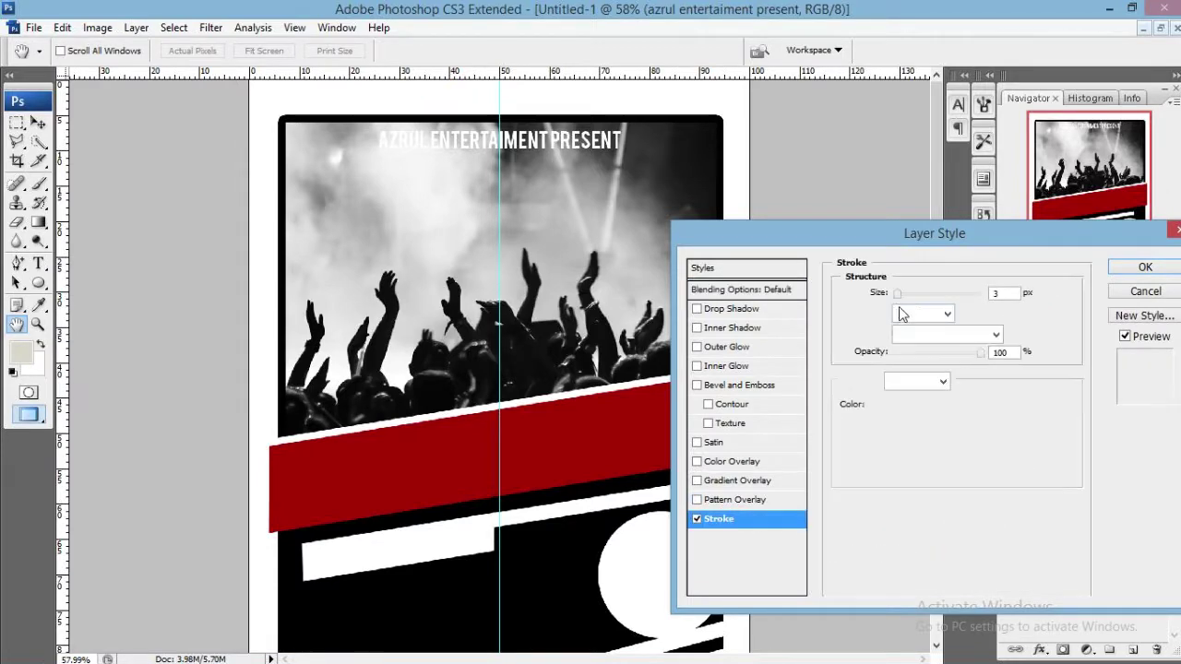
click(876, 406)
click(541, 540)
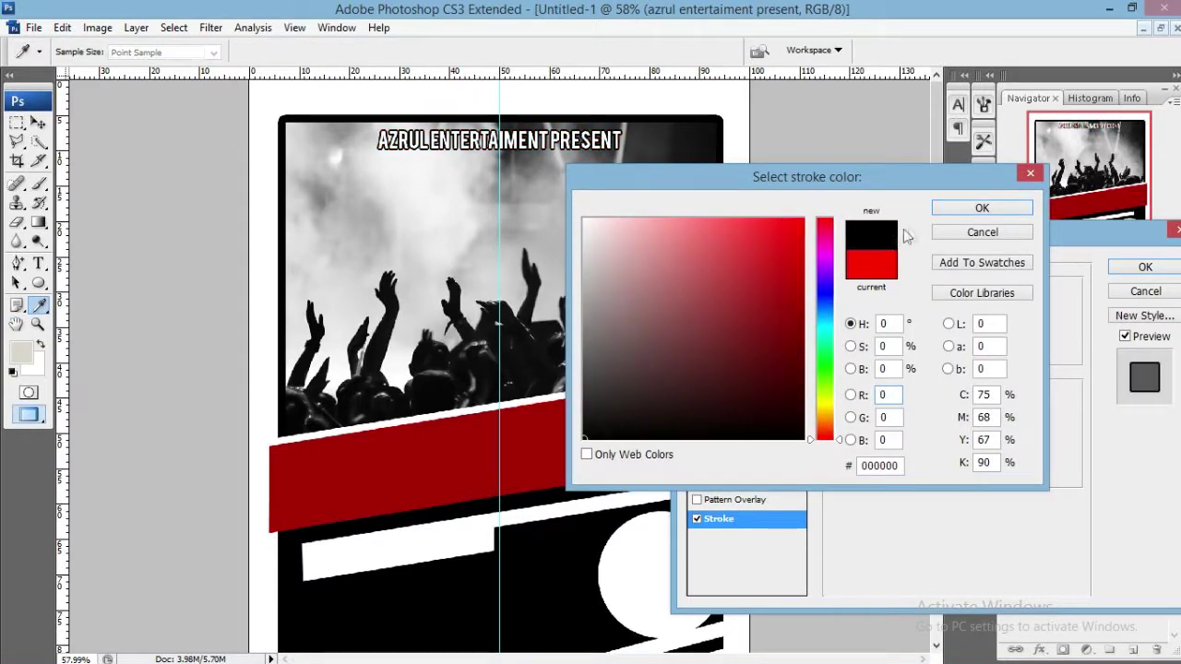
click(948, 211)
text(2)
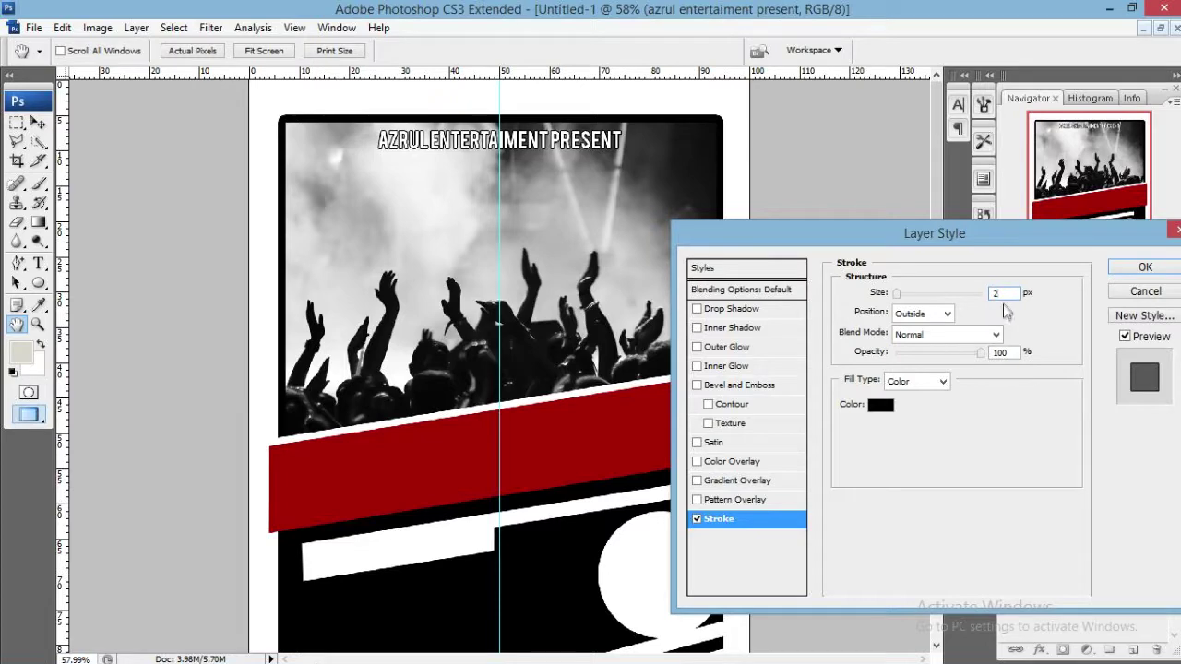
click(1144, 267)
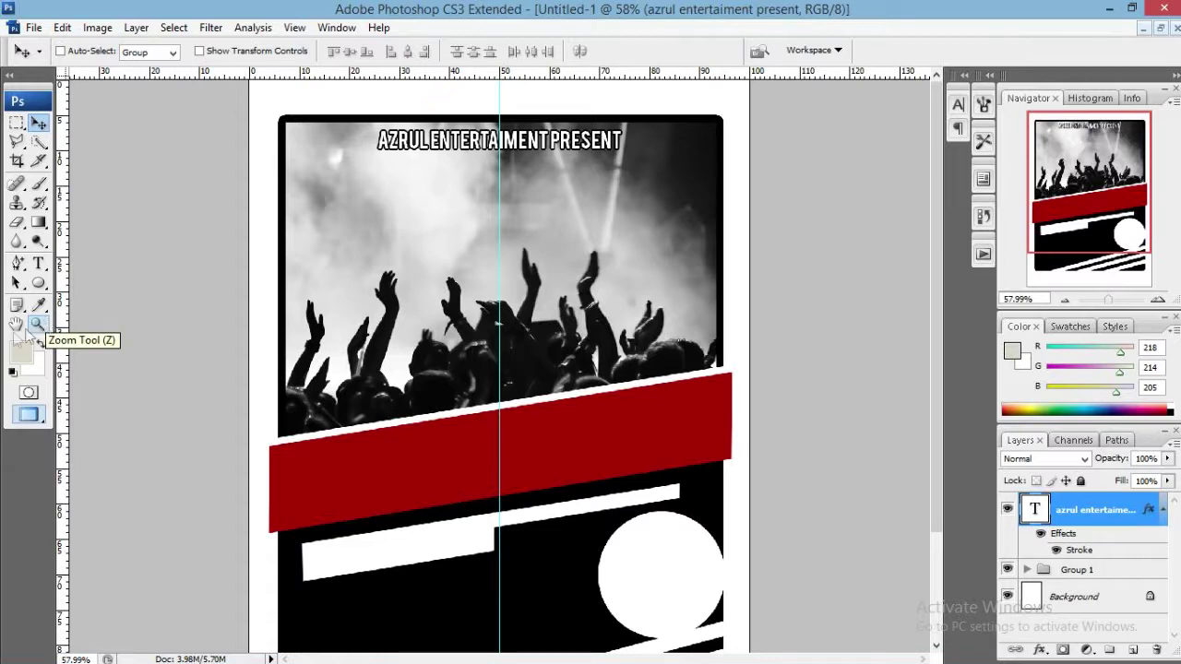
Type 'CONCERT' on the red band and enlarge it to headline size.
click(38, 265)
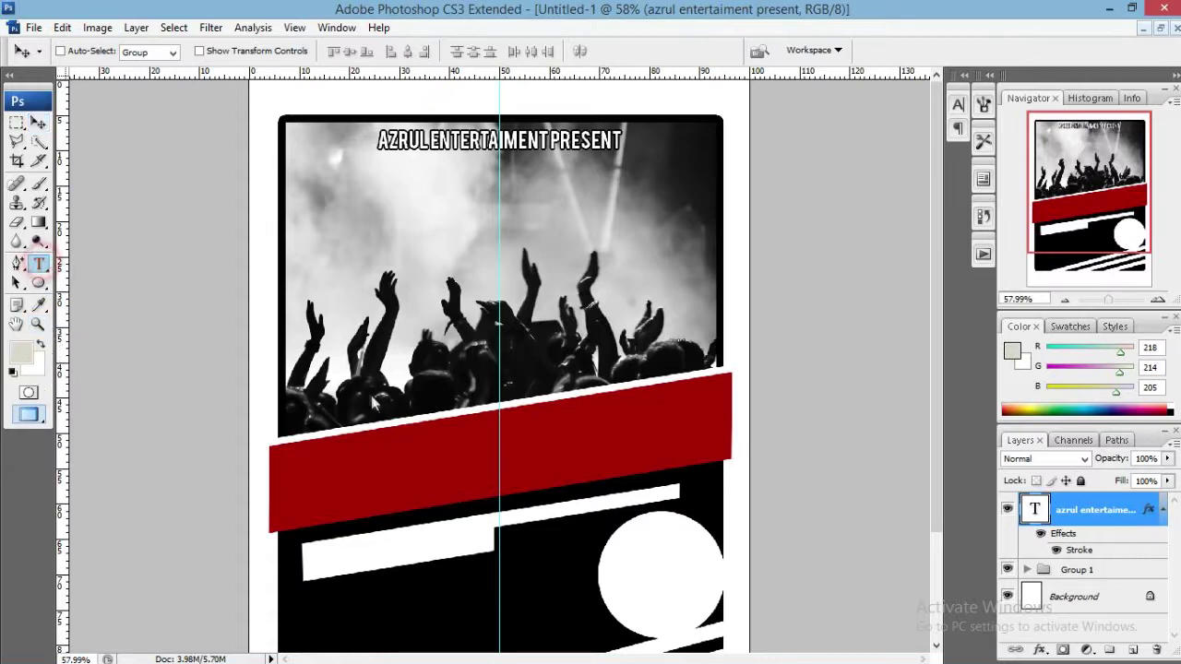
click(394, 456)
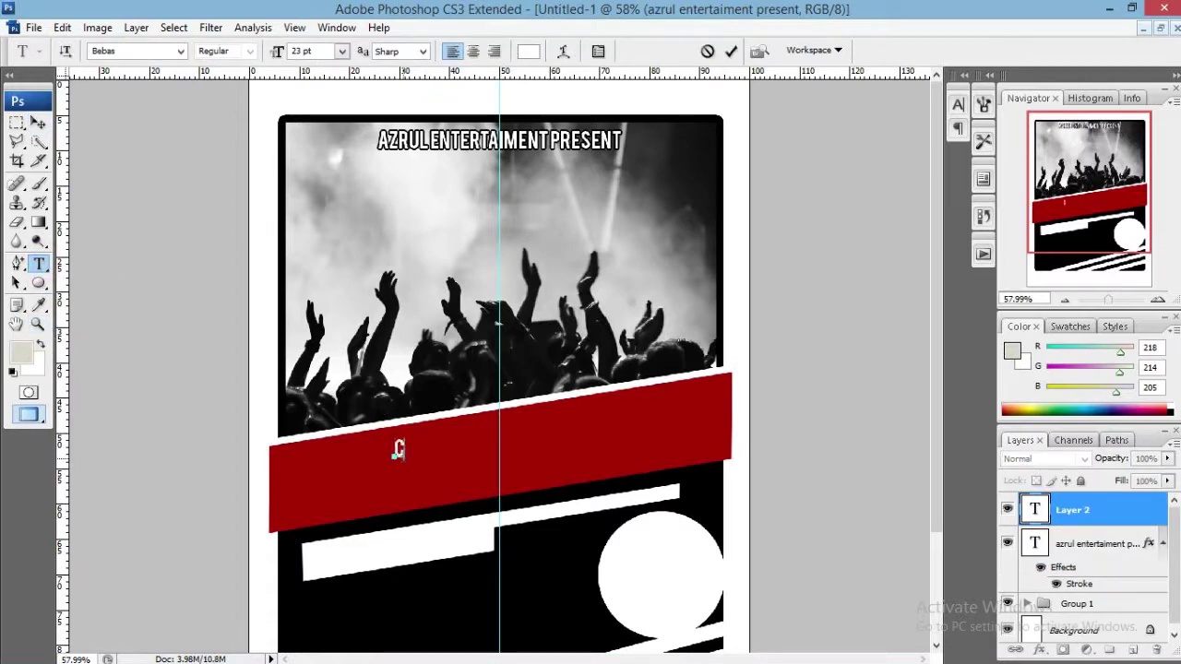
text(CONCERT)
key(ctrl+a)
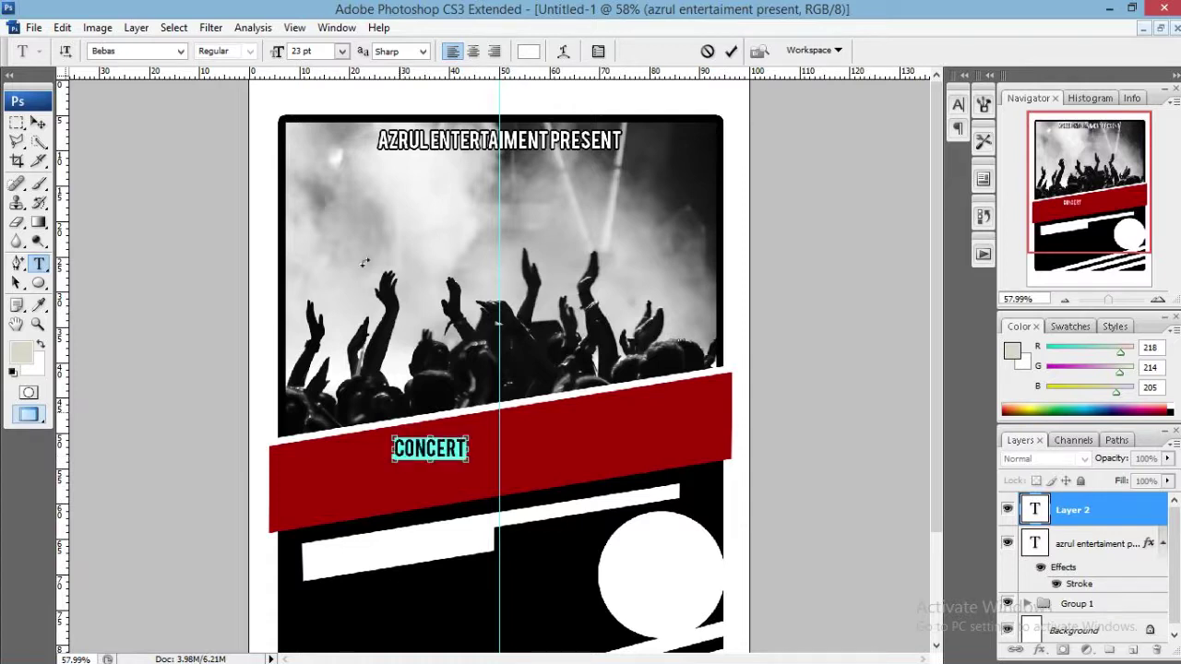
drag(277, 51, 346, 70)
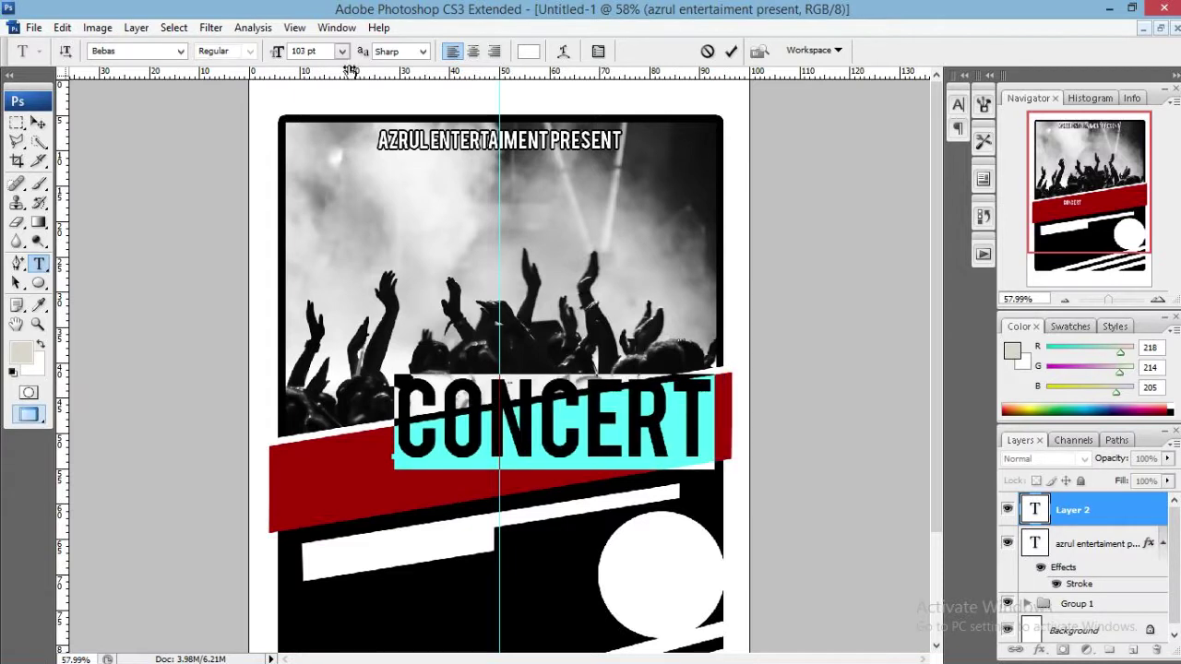
click(730, 51)
Rotate CONCERT by -9° and move it onto the red band.
key(v)
key(ctrl+t)
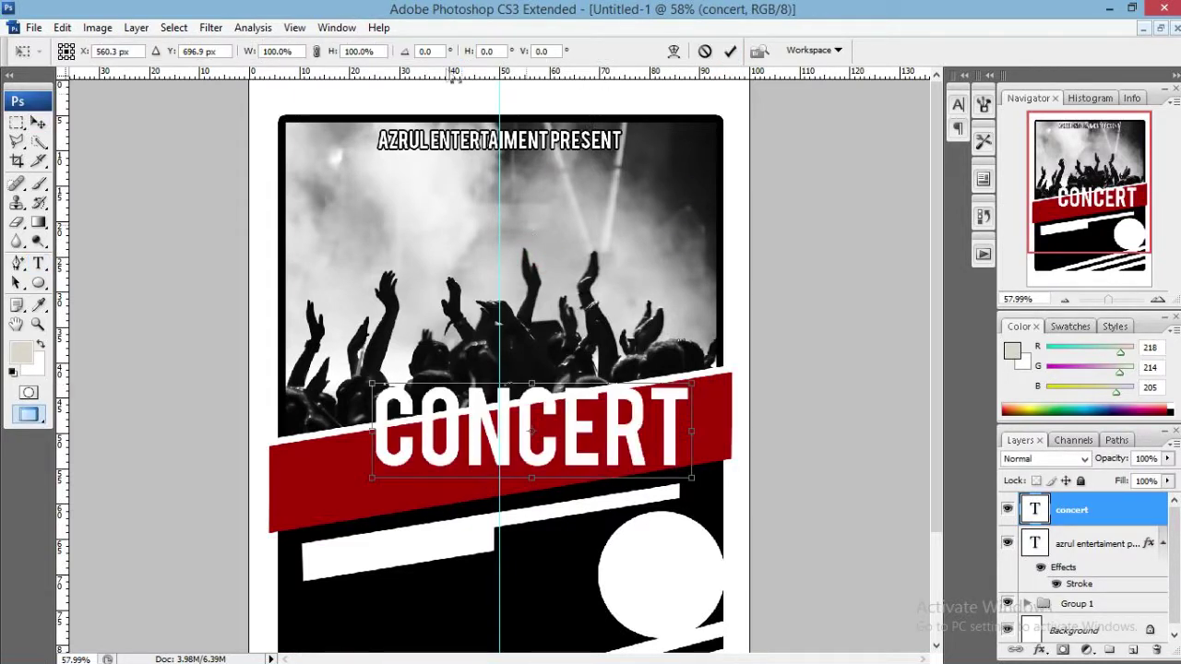
click(430, 51)
text(-9)
key(Return)
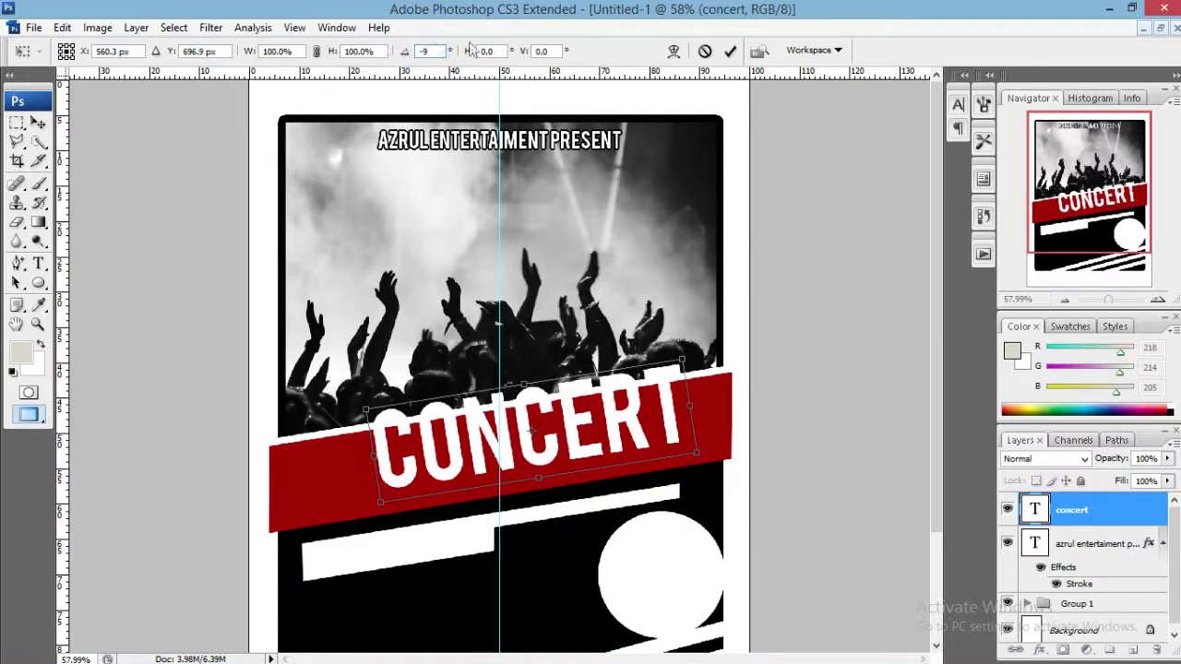
click(729, 51)
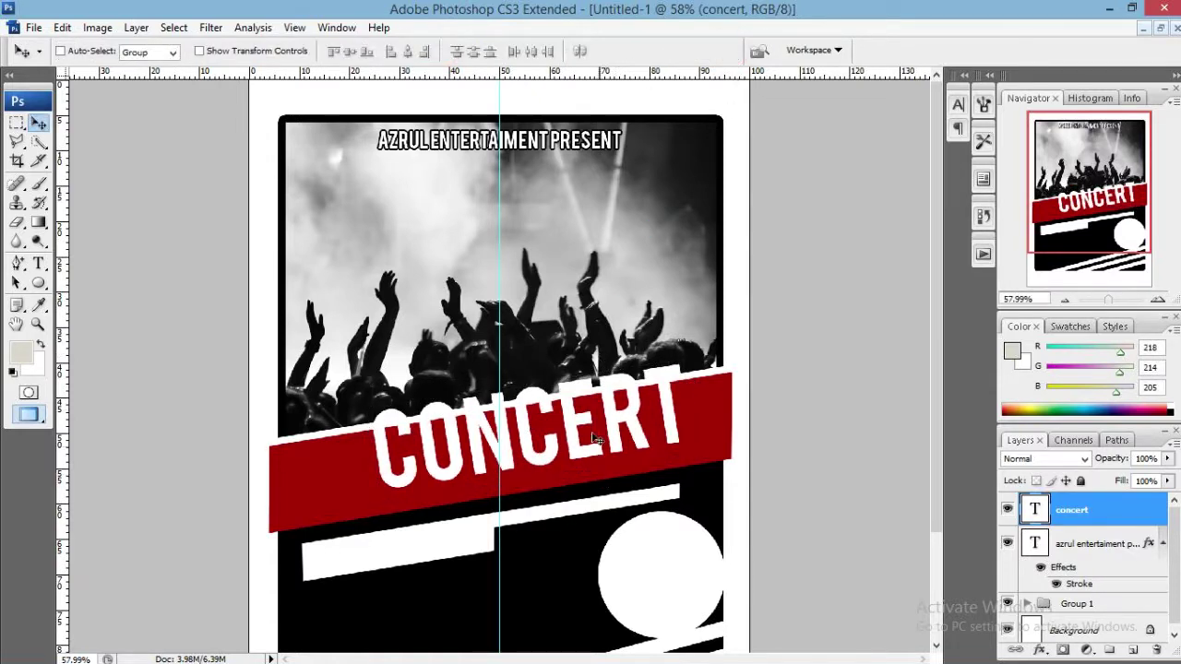
drag(595, 439, 574, 461)
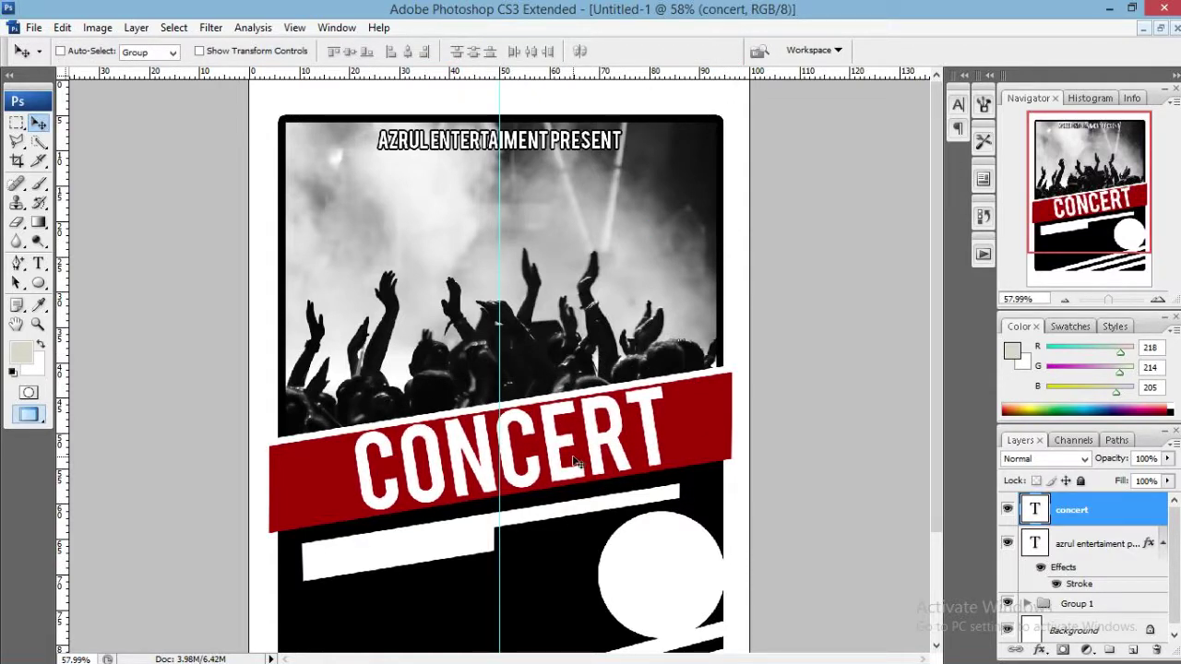
Set CONCERT to 95 pt with tracking 120 and nudge it slightly left.
click(39, 264)
click(469, 453)
key(ctrl+a)
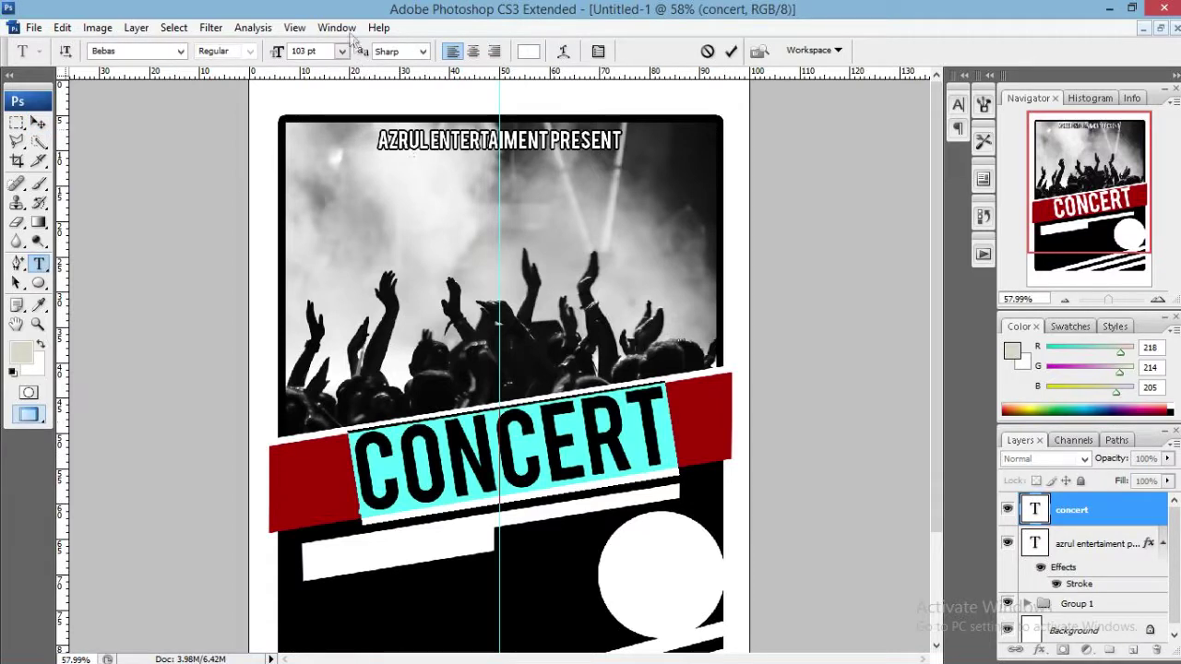
drag(280, 55, 272, 56)
click(958, 105)
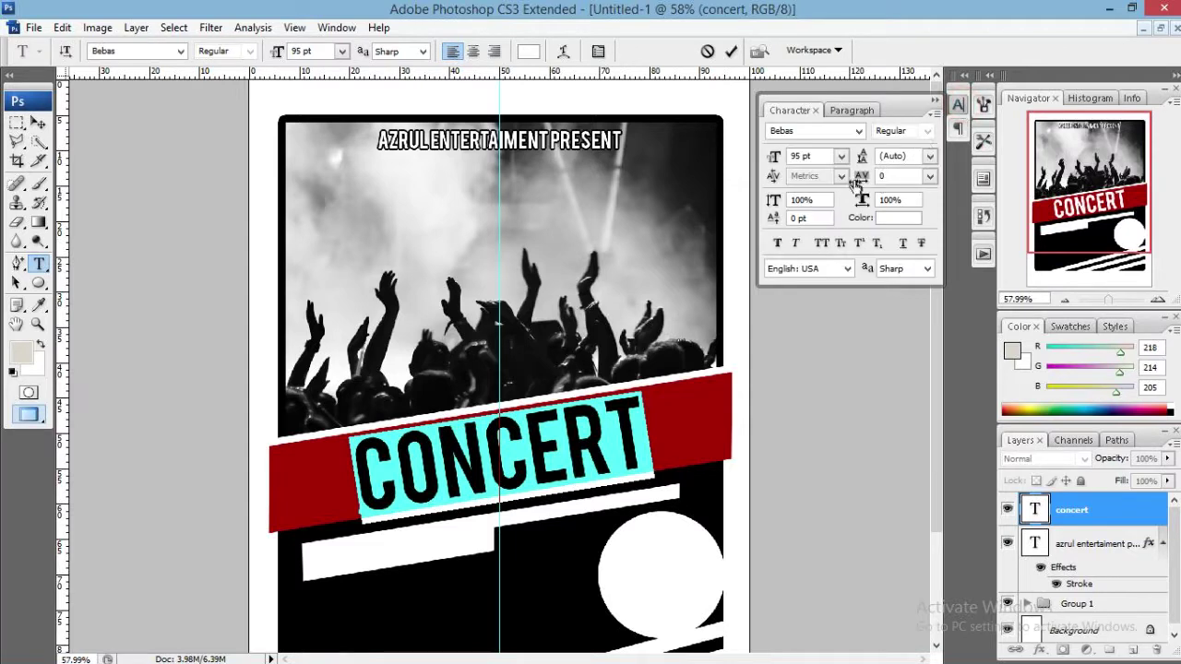
drag(856, 180, 862, 180)
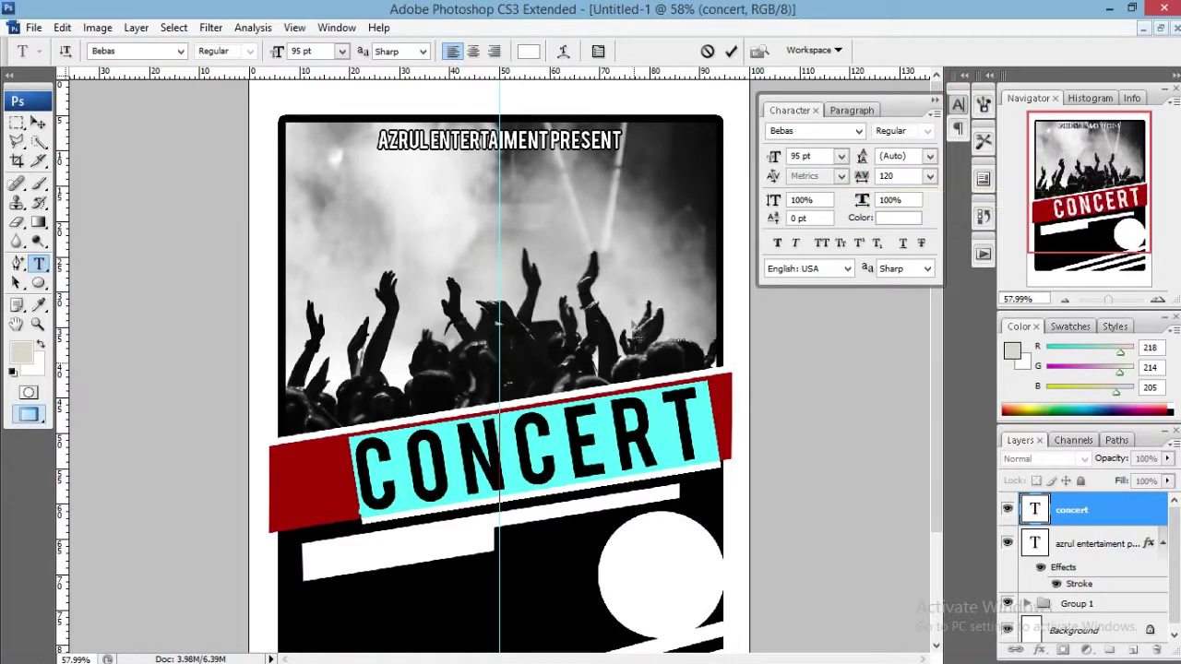
drag(637, 331, 620, 326)
click(730, 50)
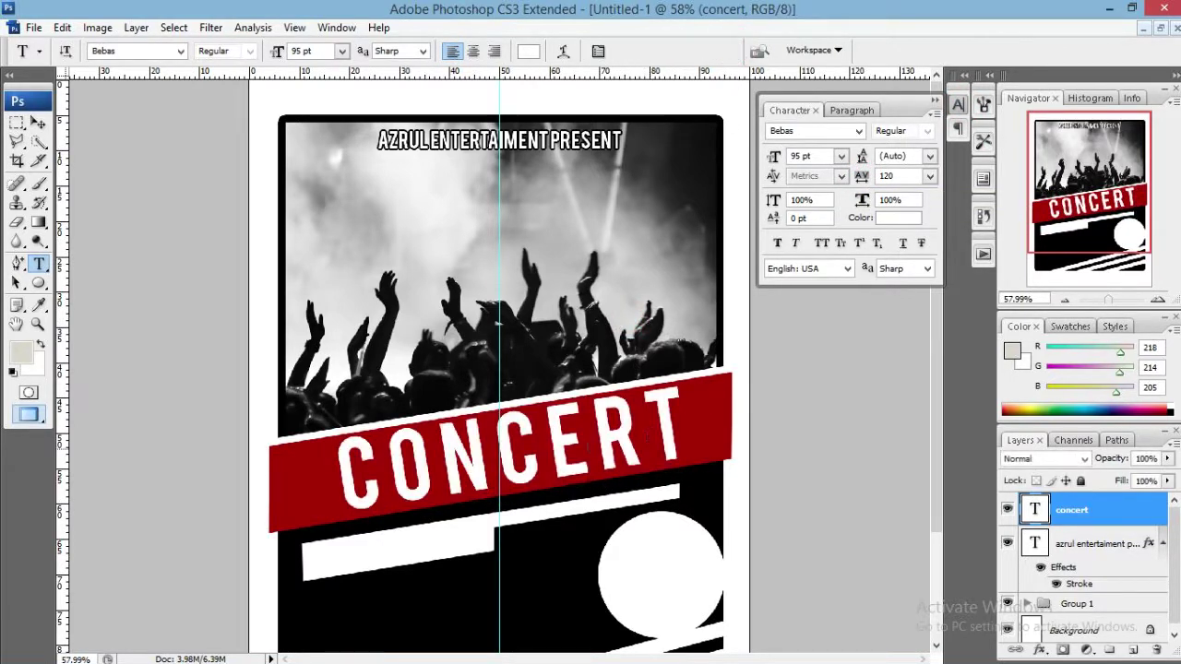
key(v)
key(Left)
key(Left)
key(Left)
key(Left)
key(Left)
key(Left)
key(Left)
key(Left)
key(Left)
key(Left)
key(Left)
key(Left)
key(Left)
key(Left)
key(Left)
key(Left)
key(Left)
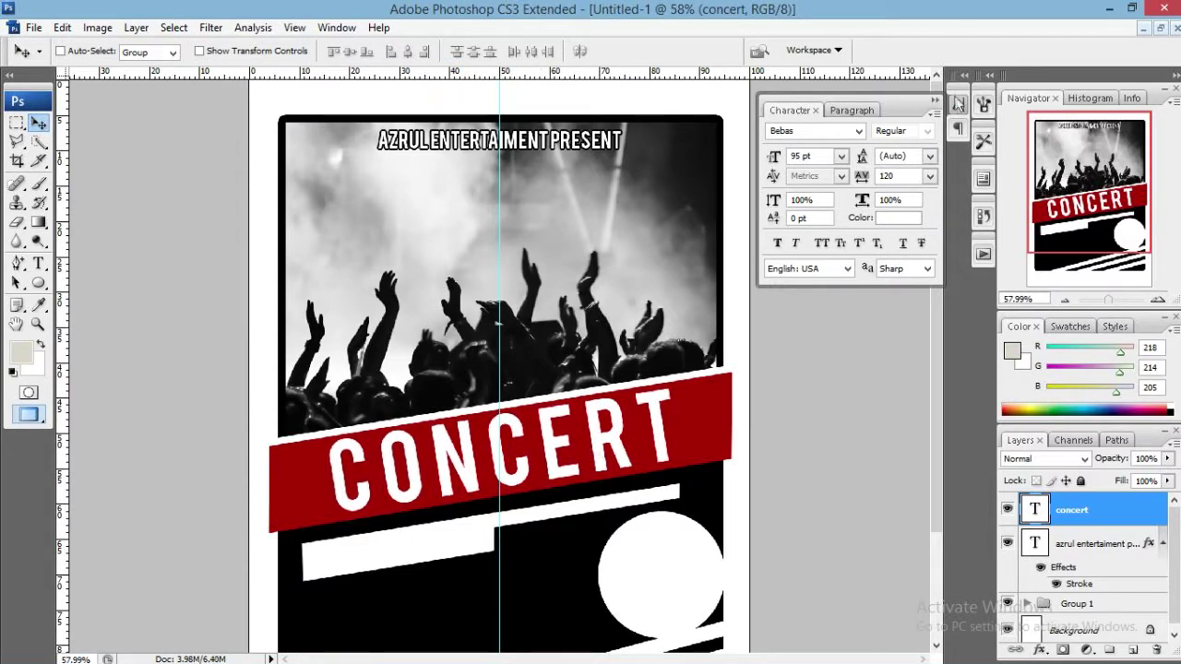
Give CONCERT a Stroke layer style coloured with red sampled from the band.
click(958, 104)
right_click(1104, 537)
click(1070, 477)
right_click(1092, 512)
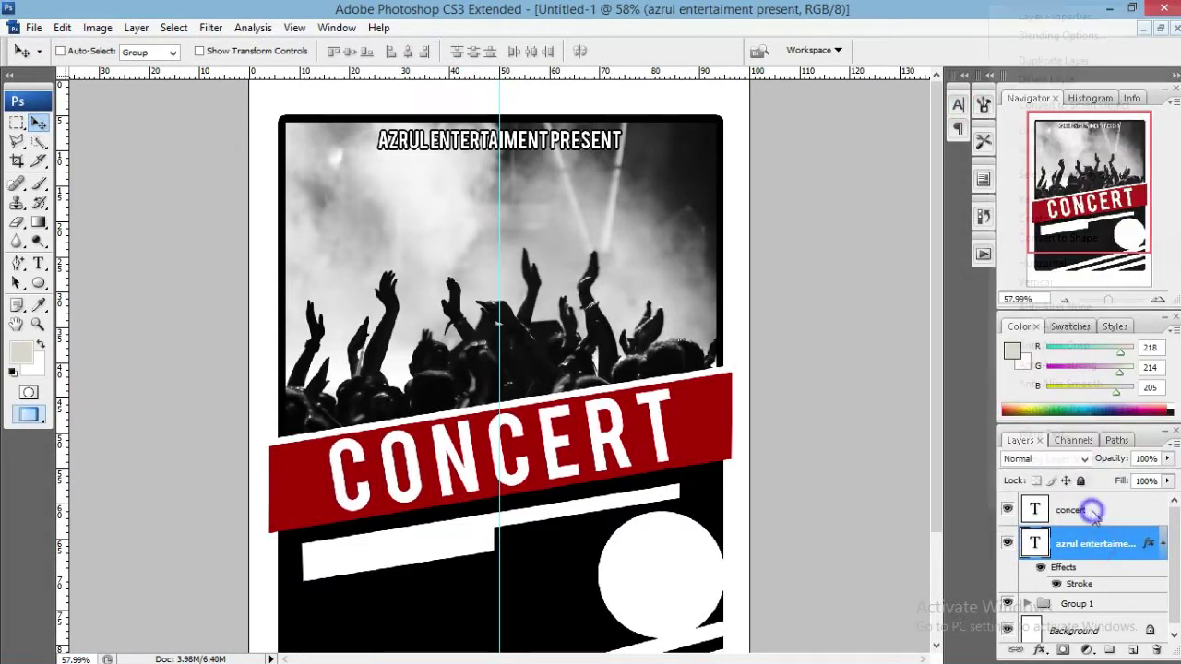
click(1083, 35)
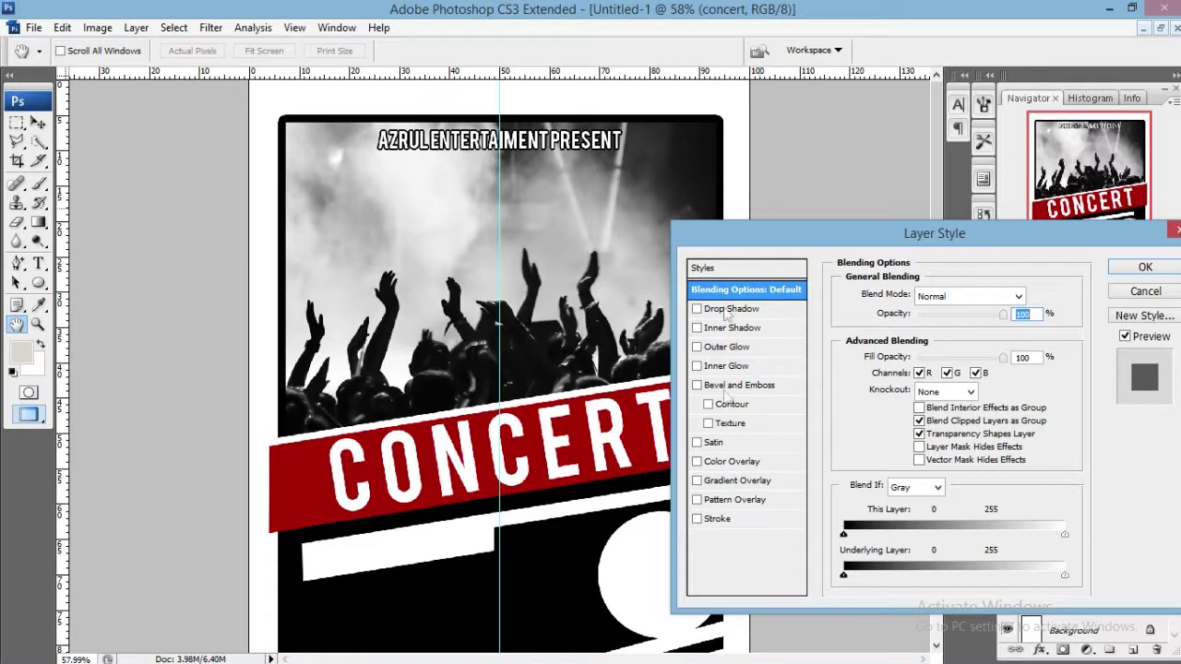
click(718, 519)
click(884, 406)
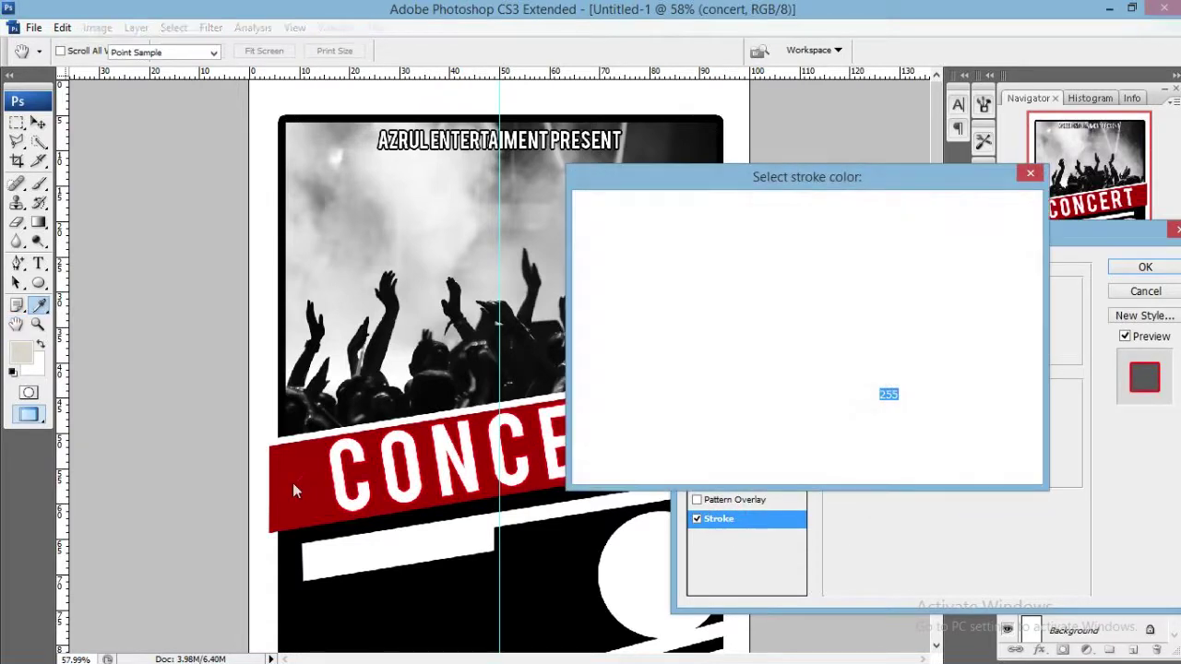
click(298, 476)
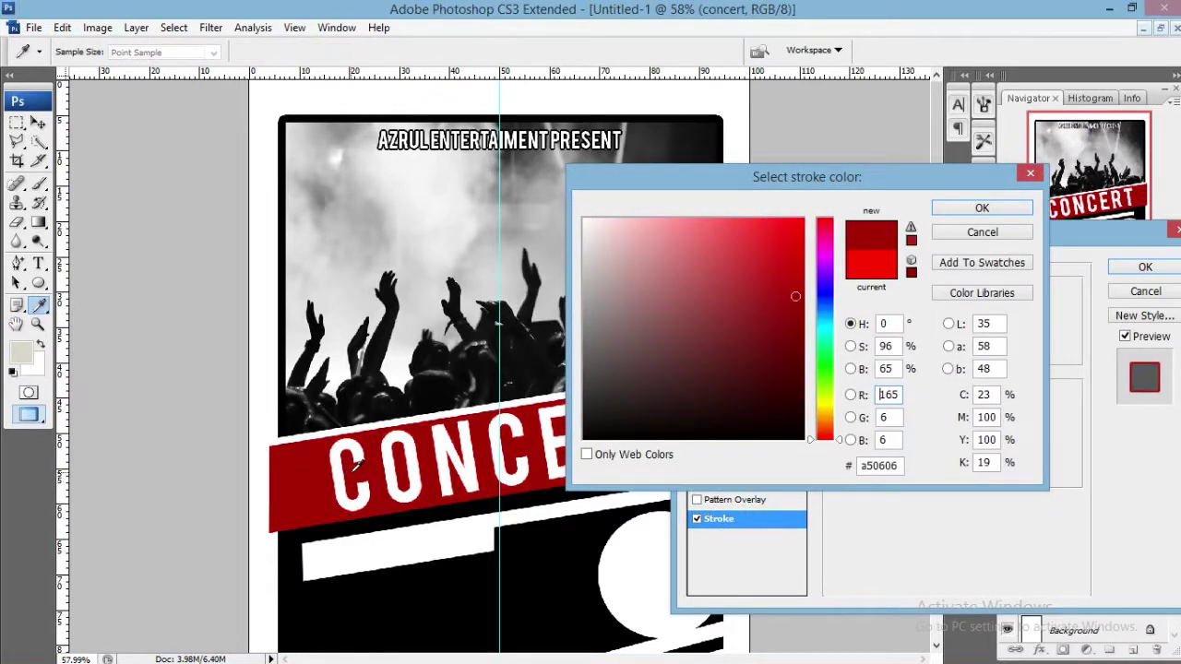
click(961, 204)
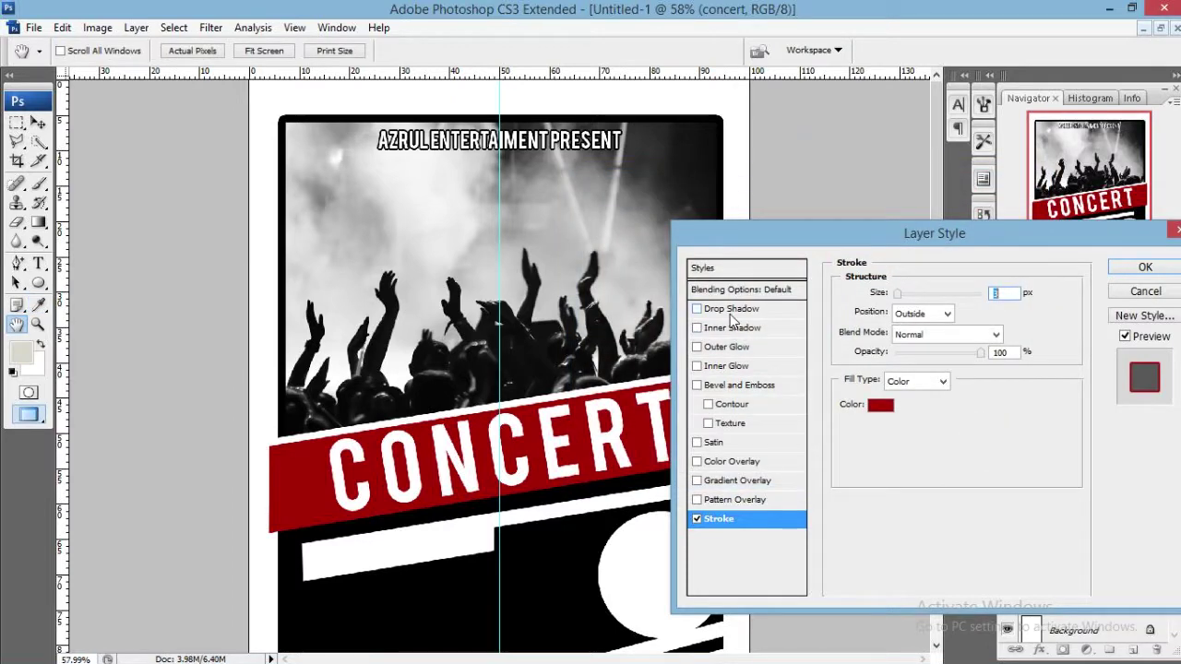
Add a hard-edged drop shadow at 93% opacity, size 0, about 13 px distance.
click(732, 309)
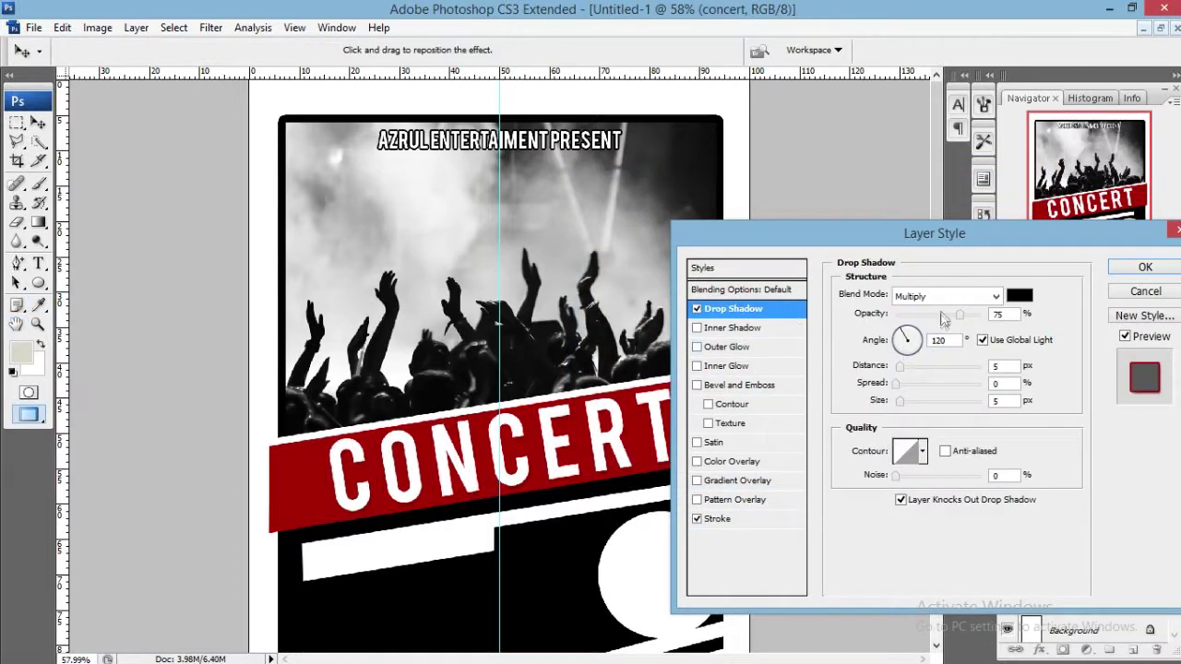
drag(962, 314, 976, 314)
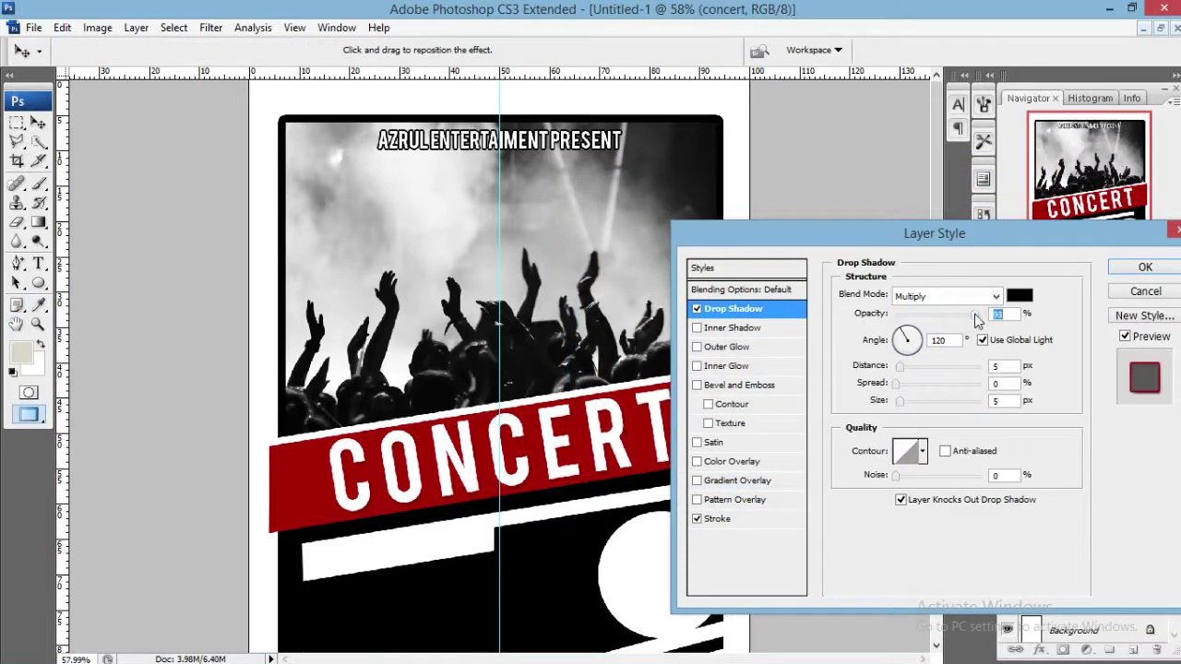
click(904, 367)
drag(911, 369, 903, 366)
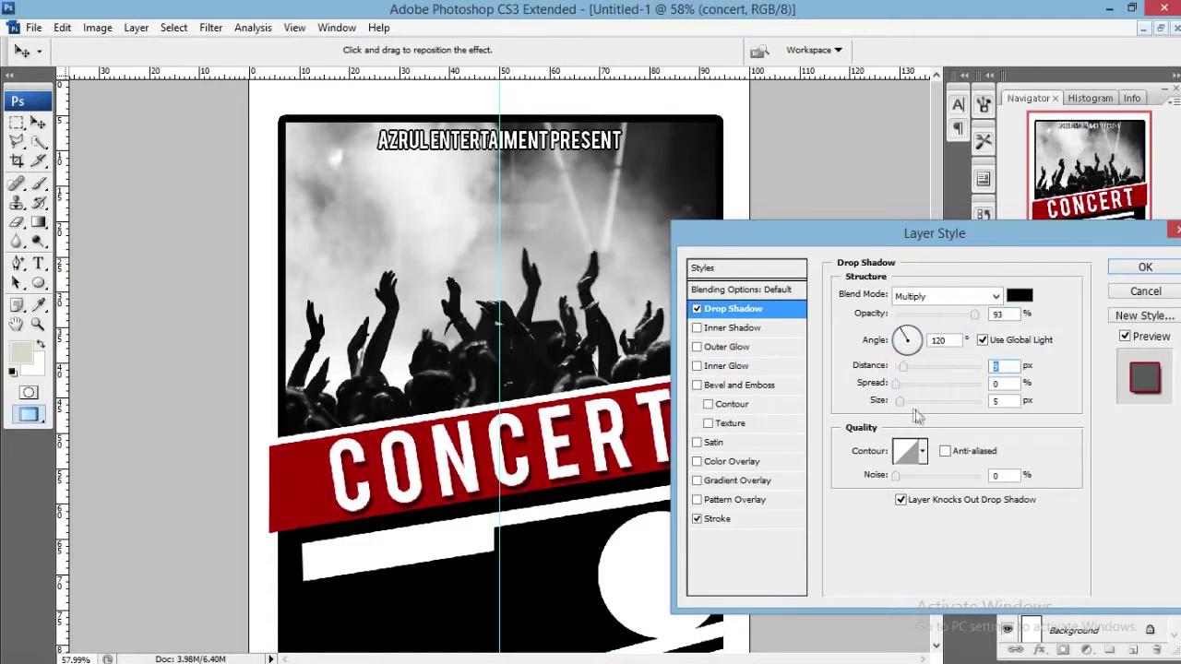
mouse_move(904, 405)
mouse_down()
mouse_move(913, 402)
mouse_move(886, 404)
mouse_move(909, 375)
mouse_move(902, 336)
mouse_up()
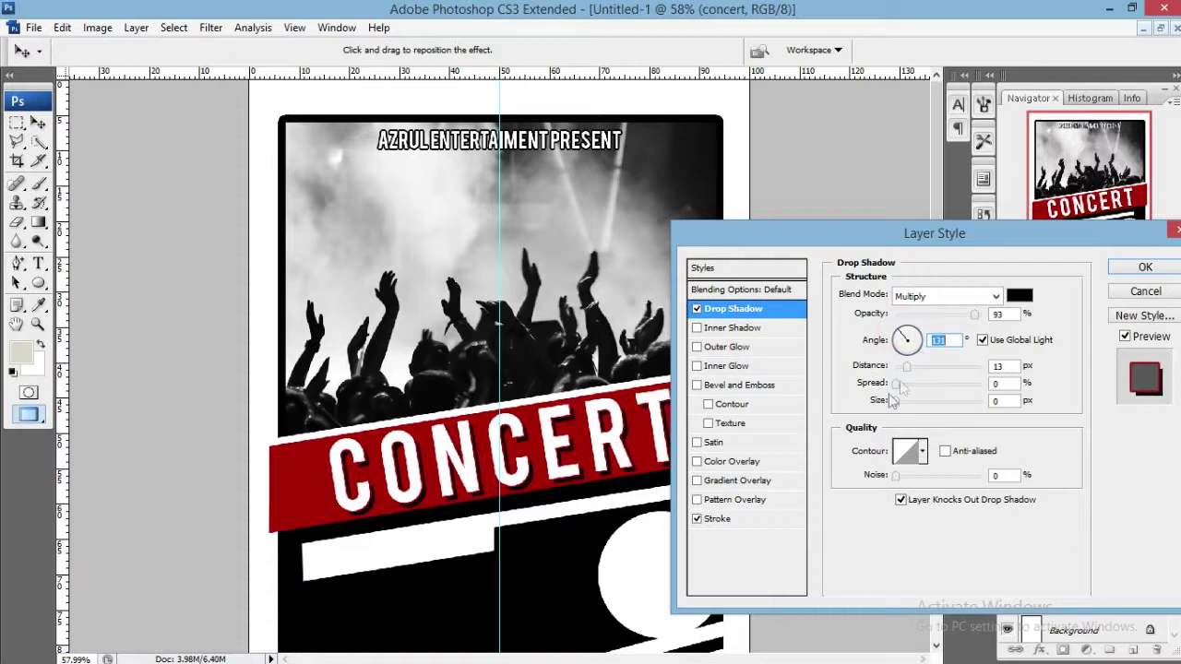
Set the outline thickness to about 4 px and apply both styles.
click(744, 522)
click(896, 292)
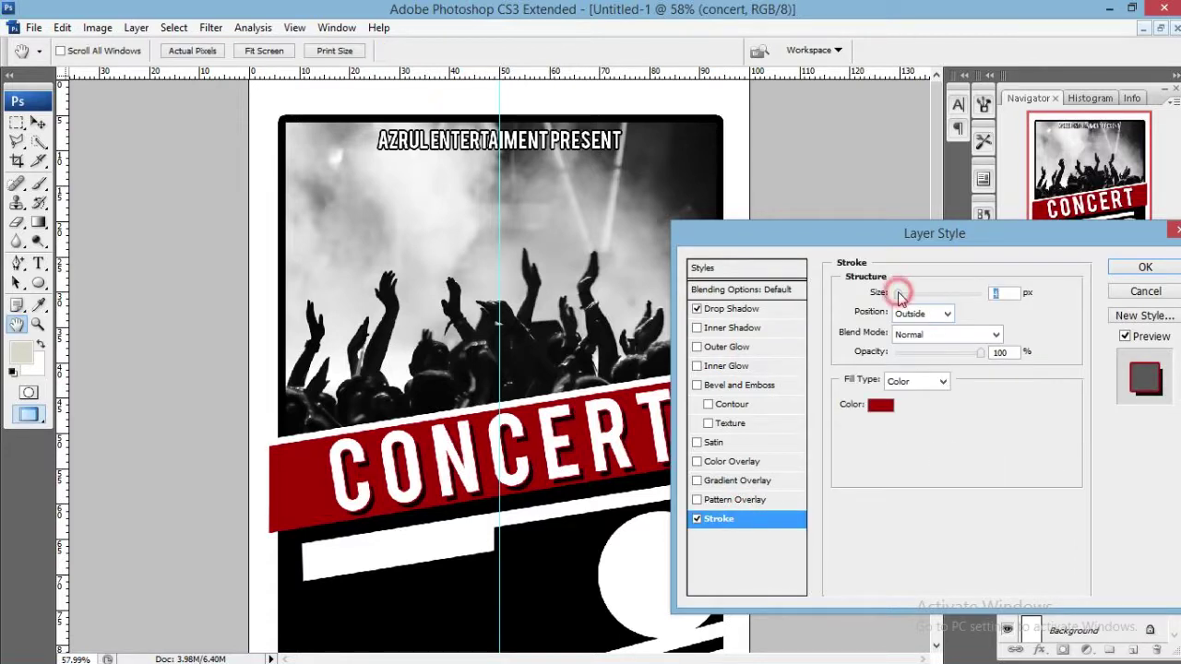
drag(897, 291, 898, 292)
click(1144, 267)
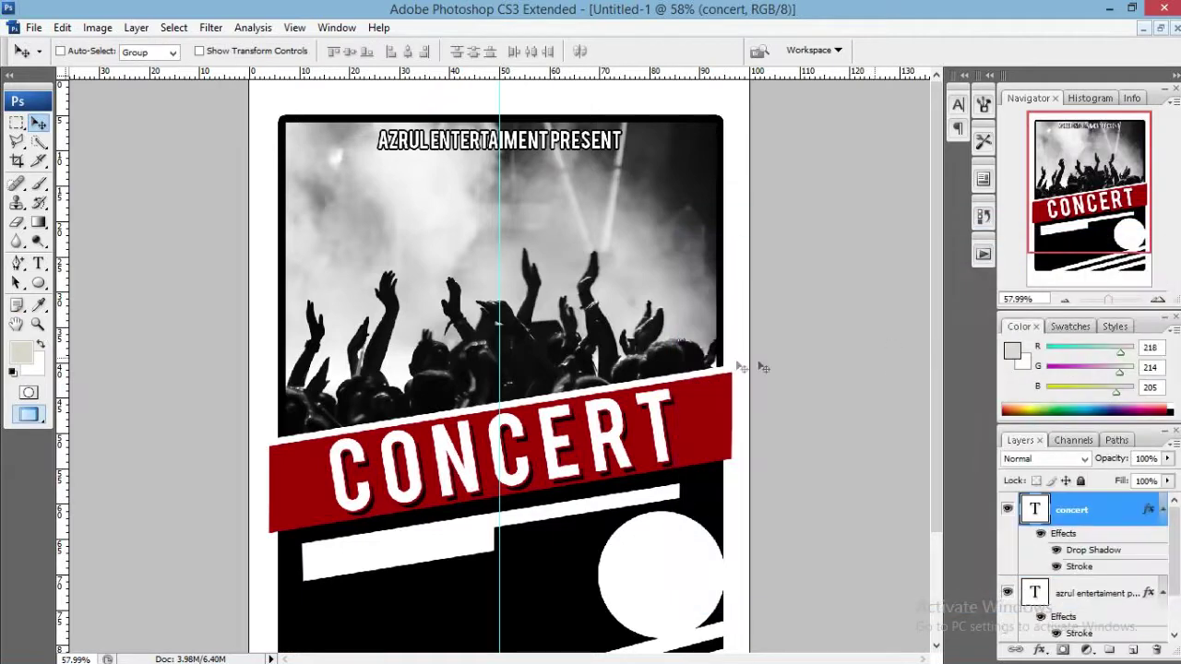
scroll(595, 325, down, 2)
scroll(408, 257, up, 2)
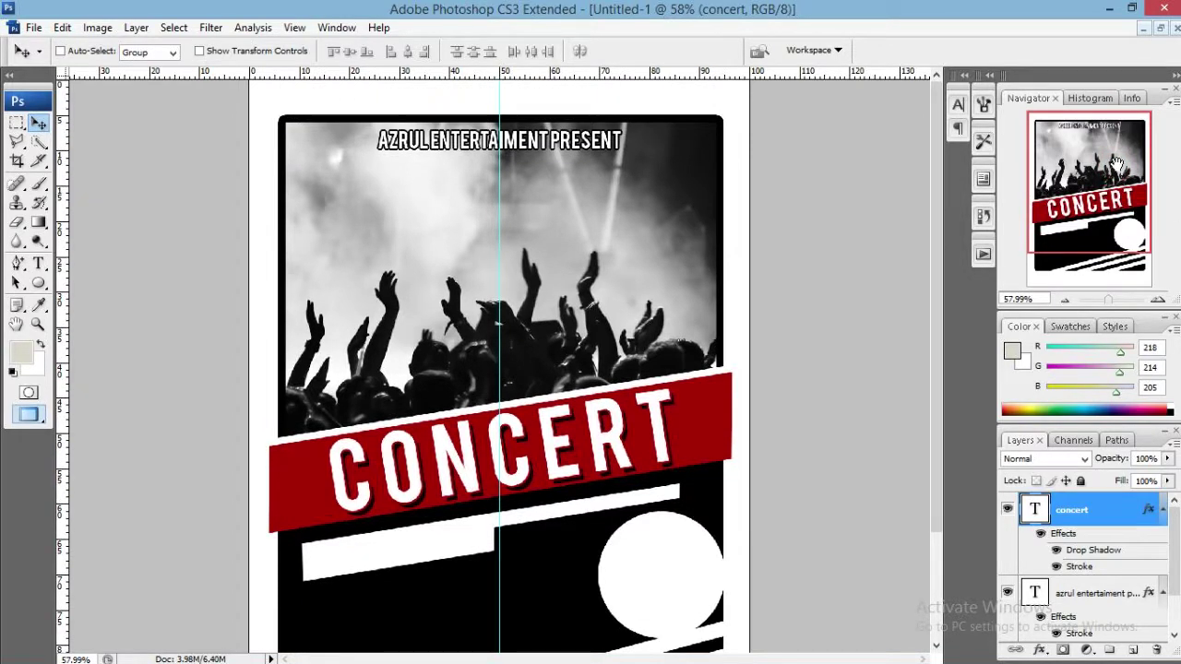
Type AT TAMAN KOTA GORONTALO on the crowd photo and size it to 19 pt.
key(t)
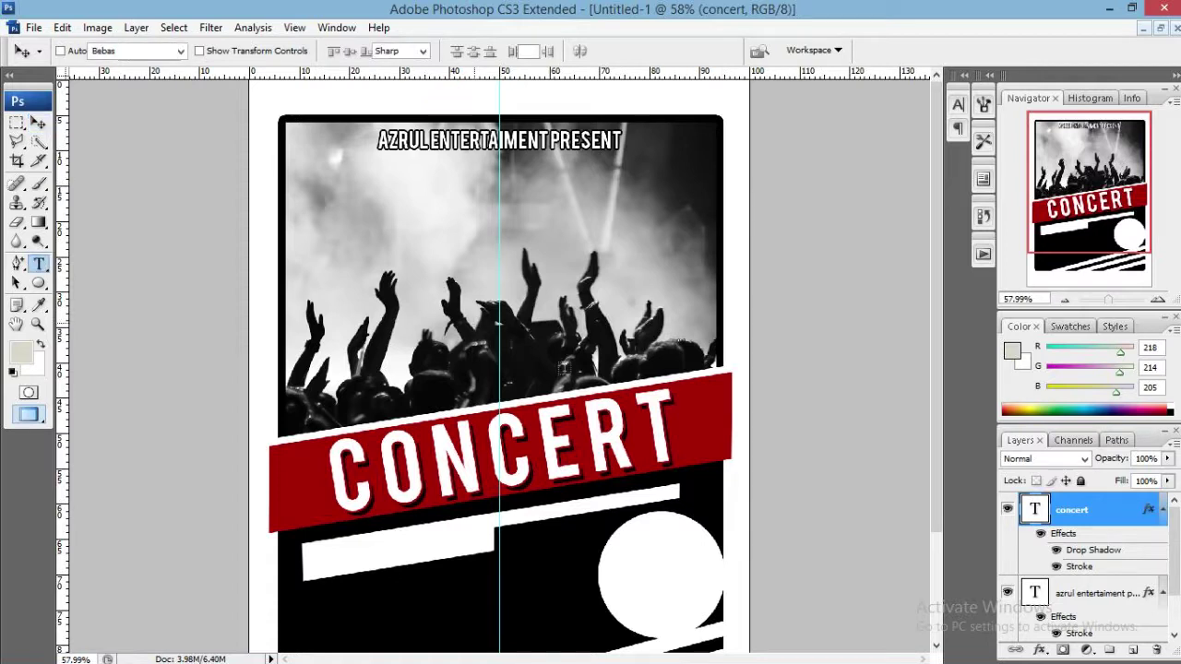
click(454, 327)
text(AT)
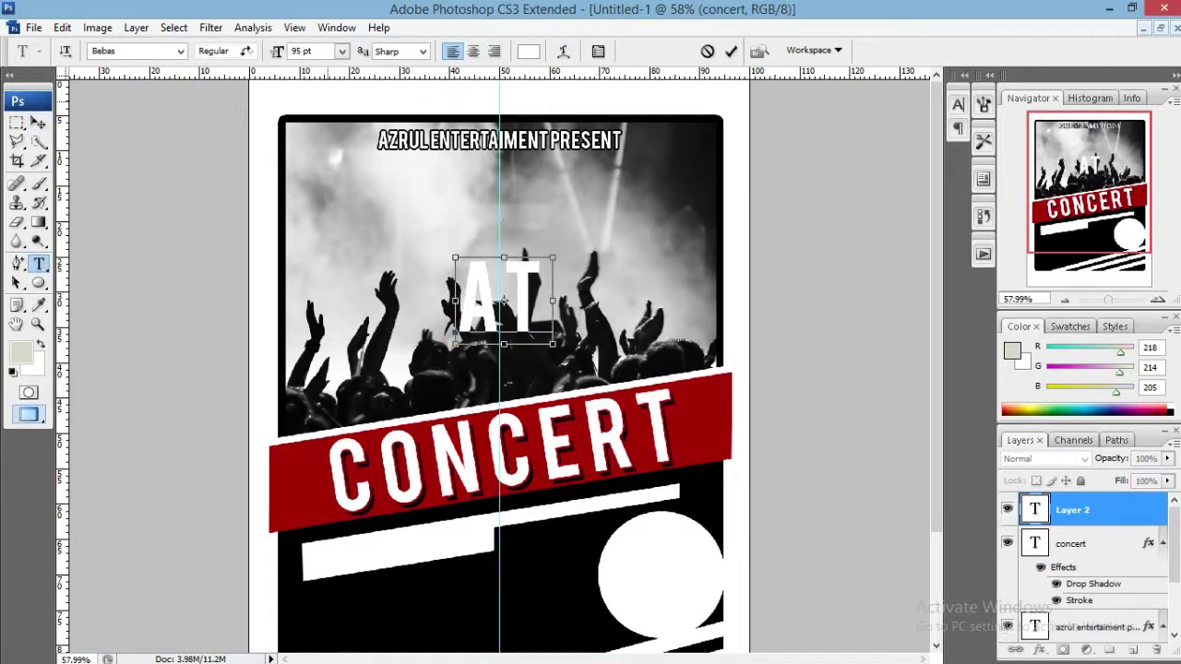
key(ctrl+a)
drag(277, 52, 225, 57)
click(475, 320)
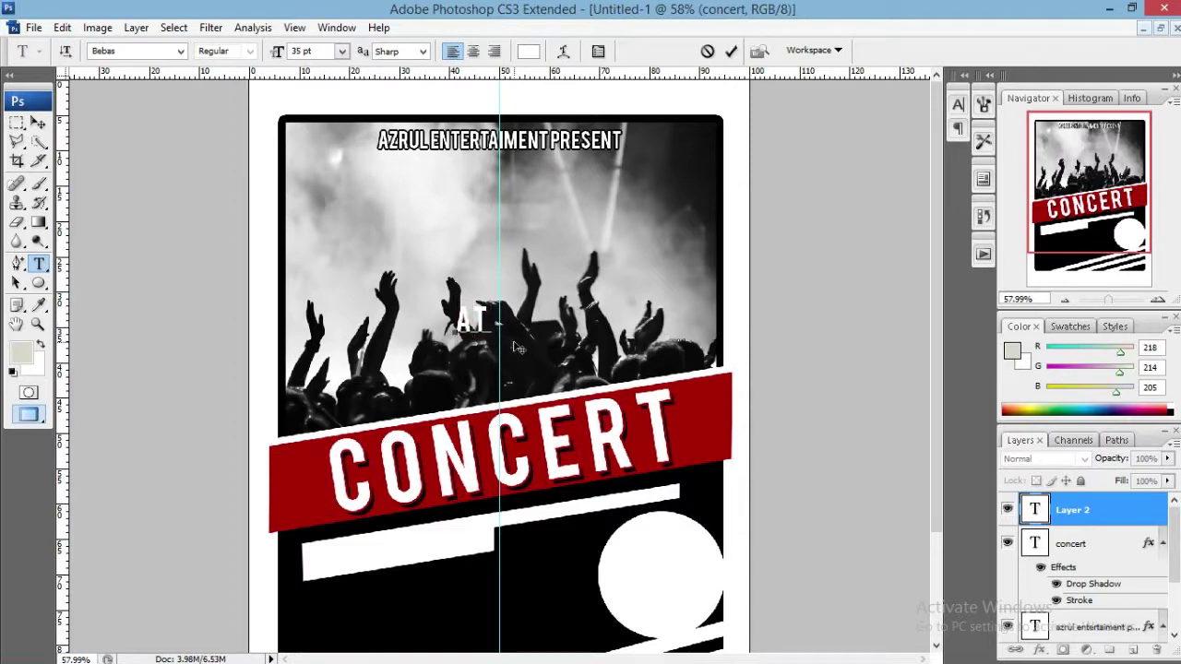
text(TAMAN K)
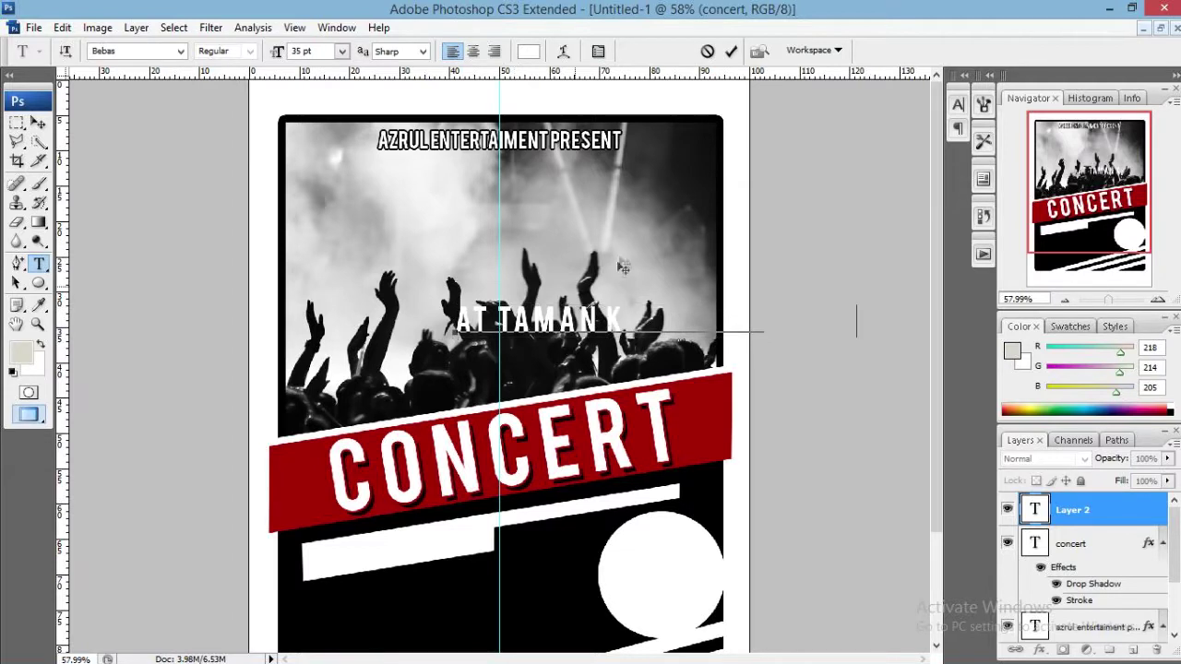
text(OTA GORONTALO)
key(ctrl+a)
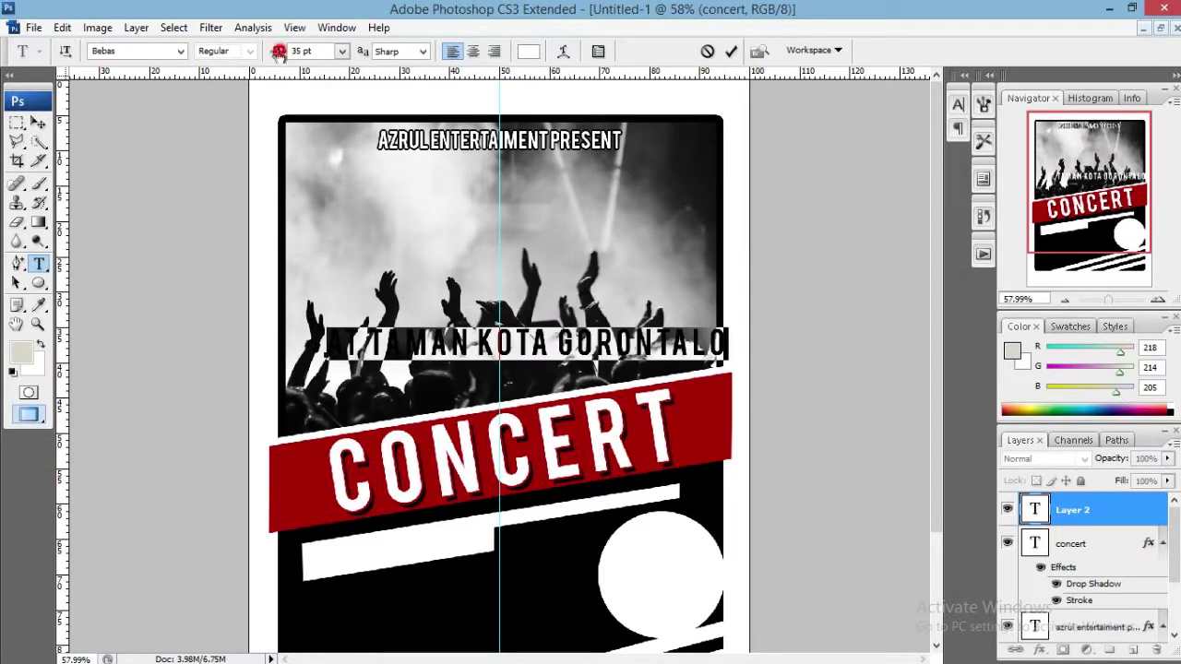
drag(279, 52, 262, 52)
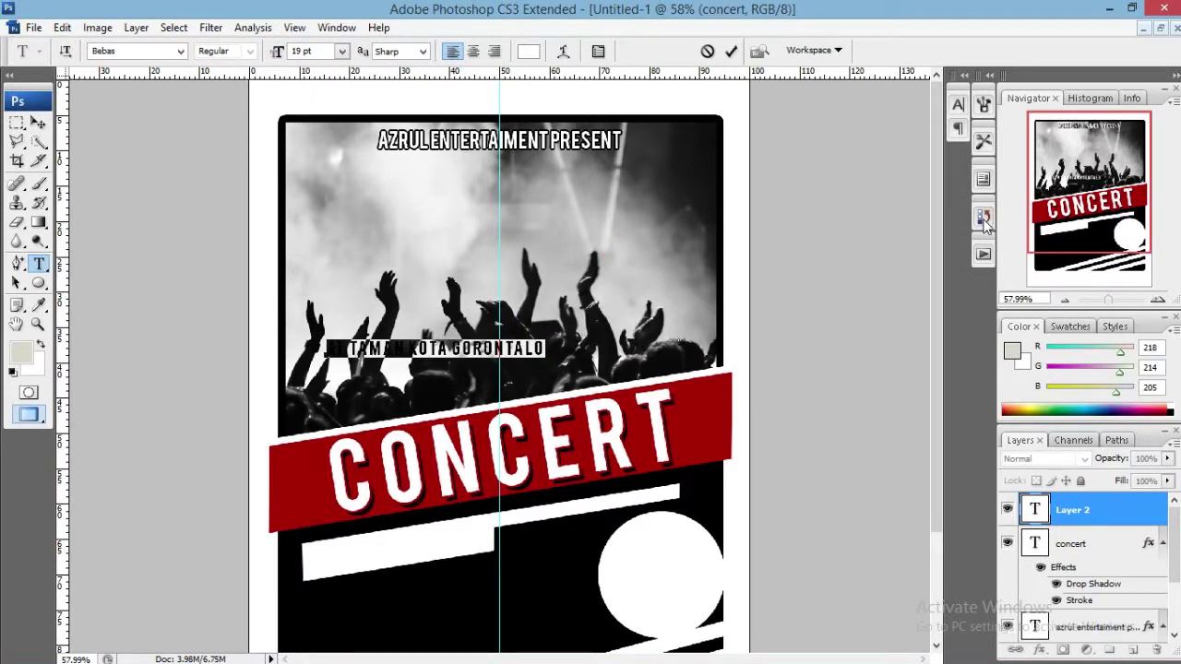
Set the location line's tracking to 0 in the Character panel and commit it.
click(957, 104)
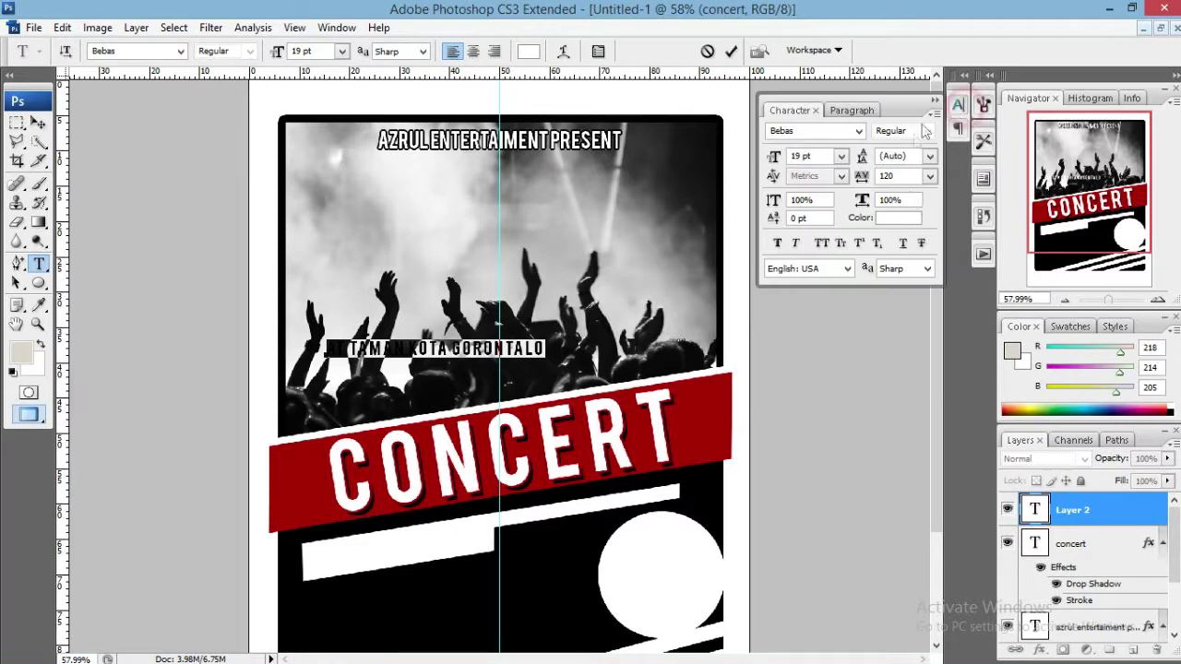
double_click(905, 176)
text(0)
key(Return)
click(728, 51)
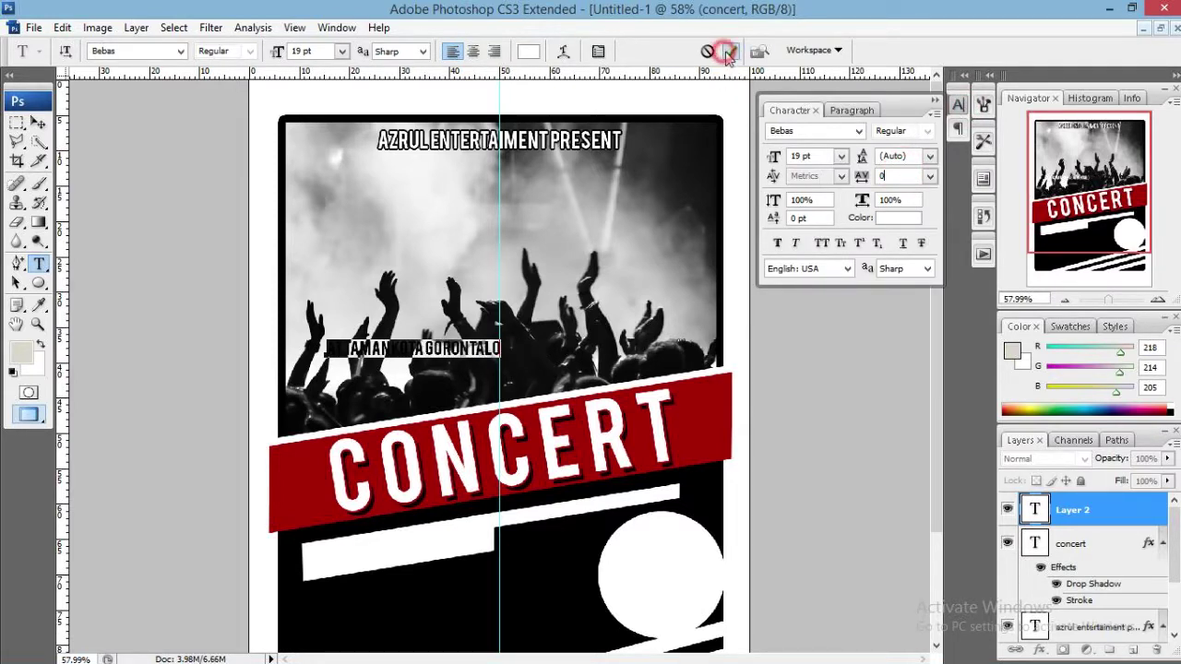
key(v)
click(959, 104)
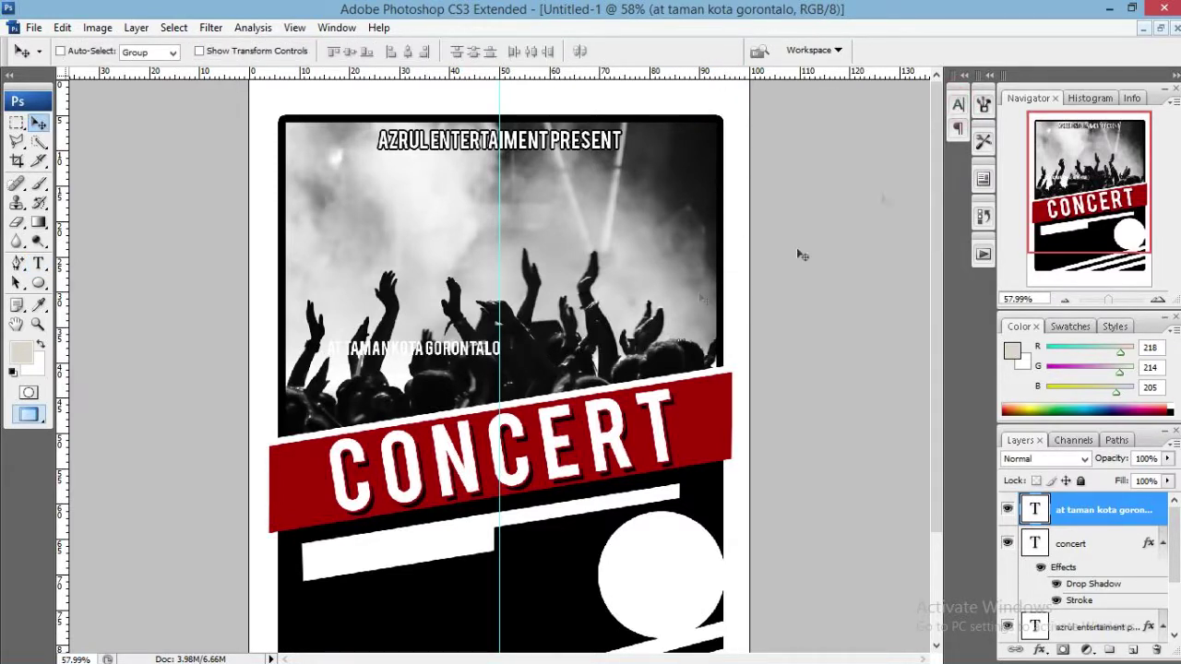
Rotate the location line -10 degrees with Free Transform.
key(ctrl+t)
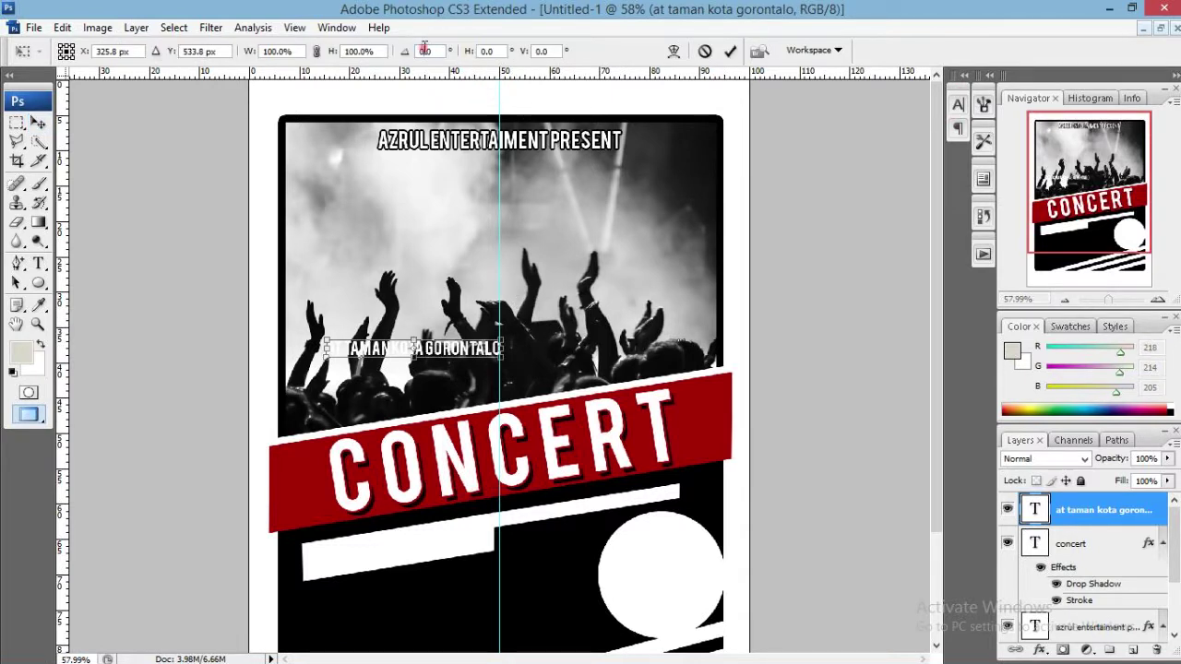
click(423, 50)
text(-10)
key(Return)
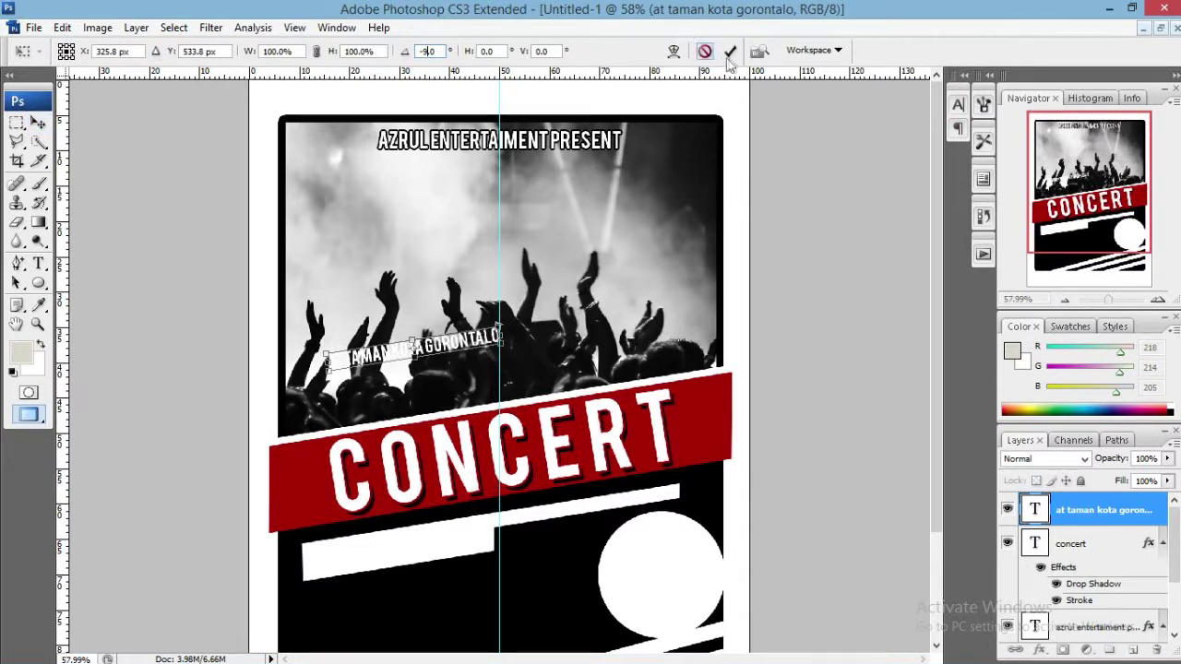
click(729, 50)
Move the location line onto the banner's top edge near its left end.
right_click(1083, 517)
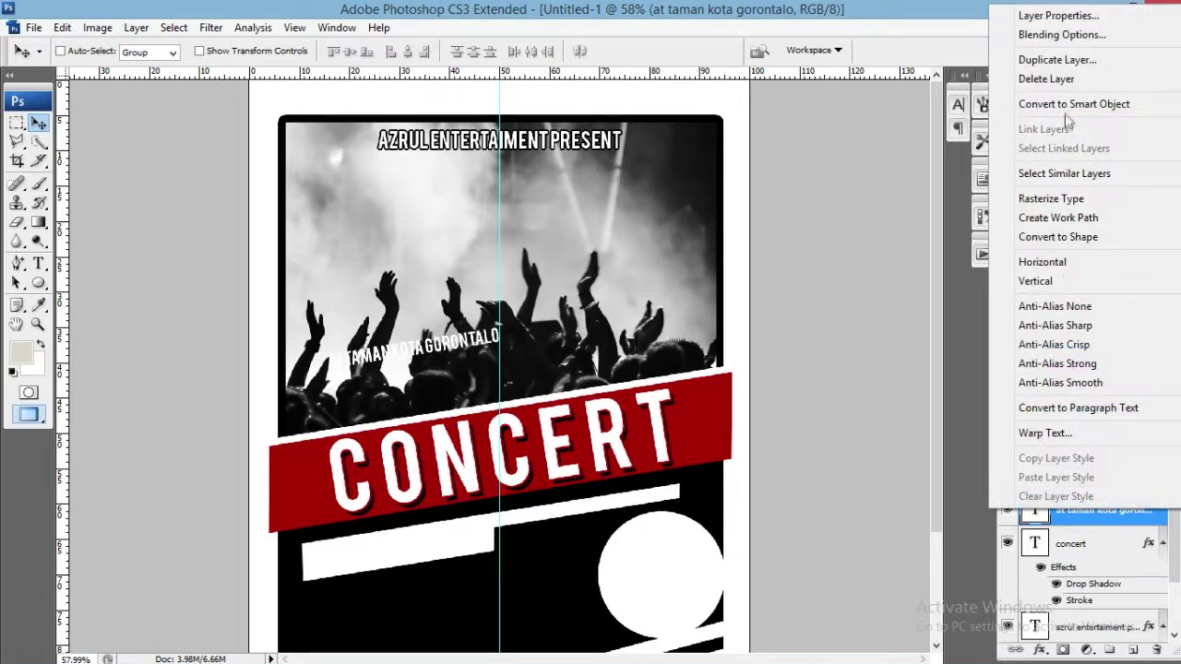
key(Escape)
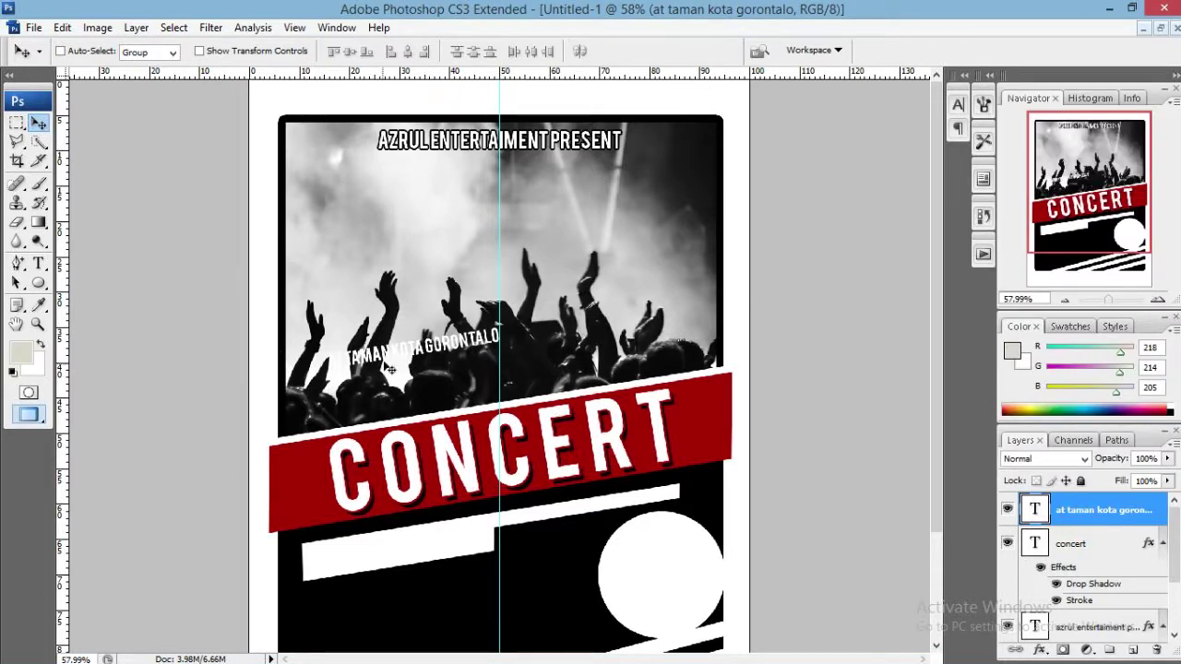
drag(387, 368, 375, 417)
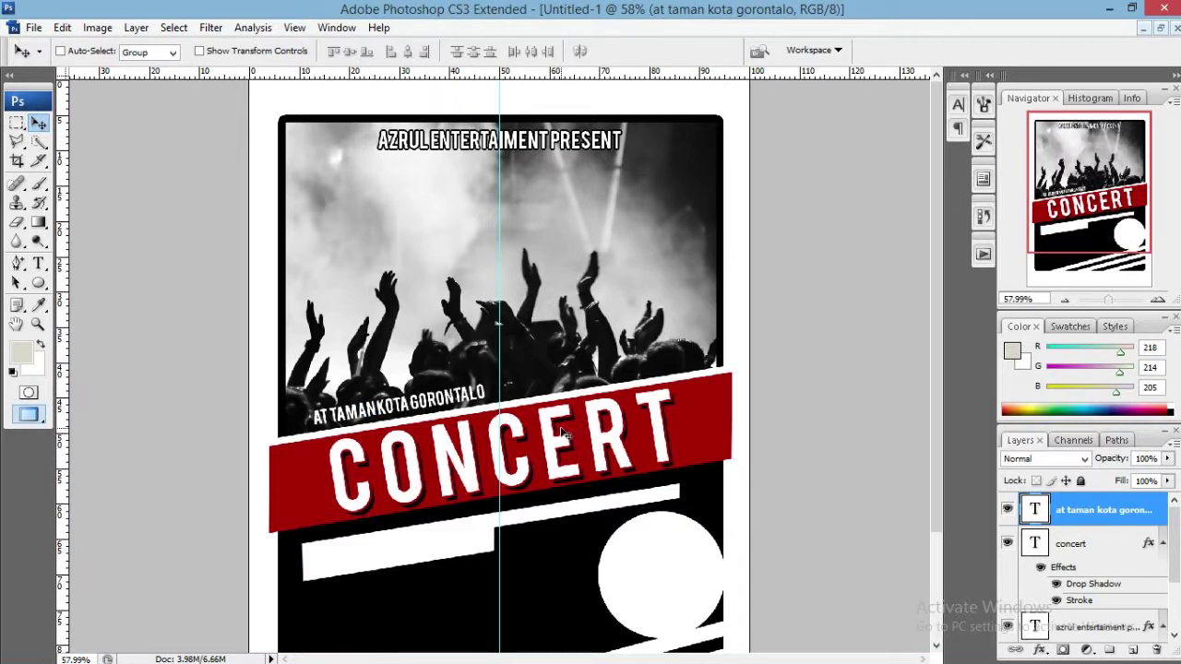
key(Left)
key(Left)
key(Left)
key(Left)
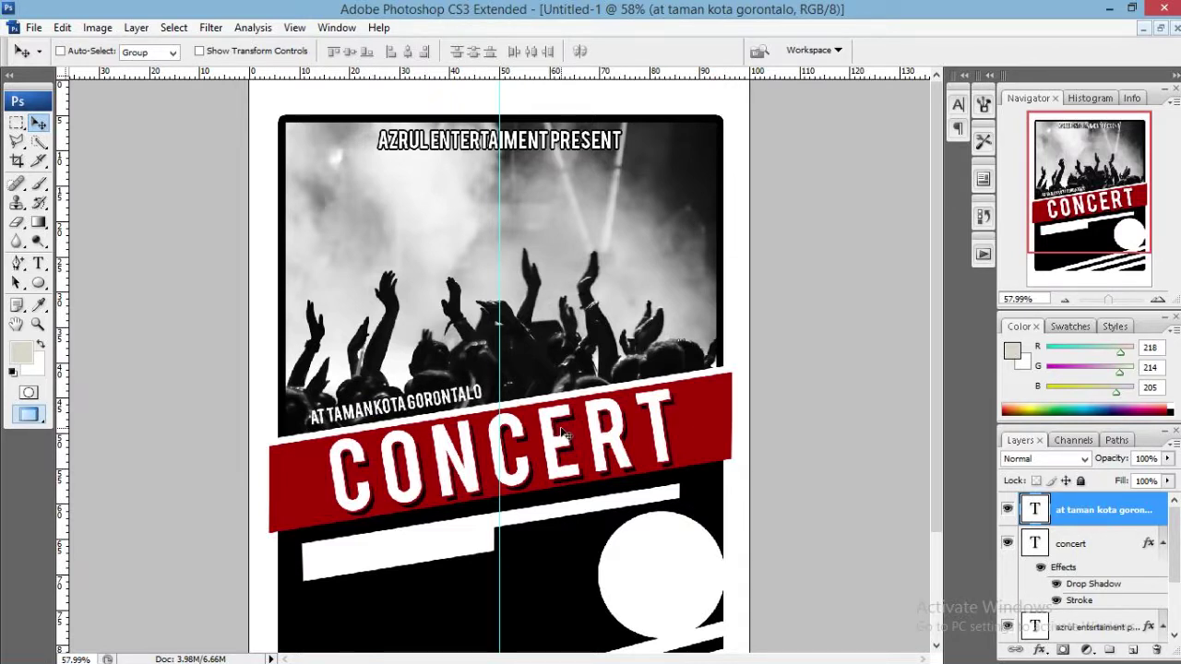
key(Right)
key(Right)
key(Right)
key(Right)
key(Right)
key(Right)
key(Right)
key(Right)
key(Right)
key(Right)
key(Right)
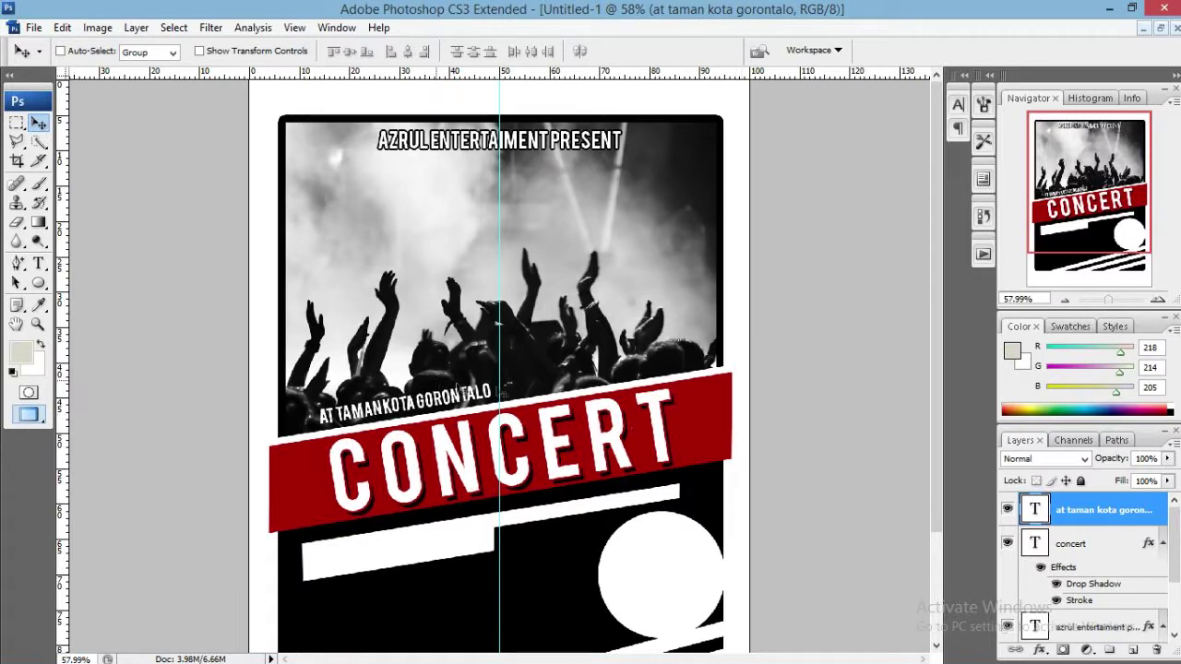
Type DES12TH right of centre above the banner, enlarge it to 62 pt, and commit.
key(t)
click(514, 369)
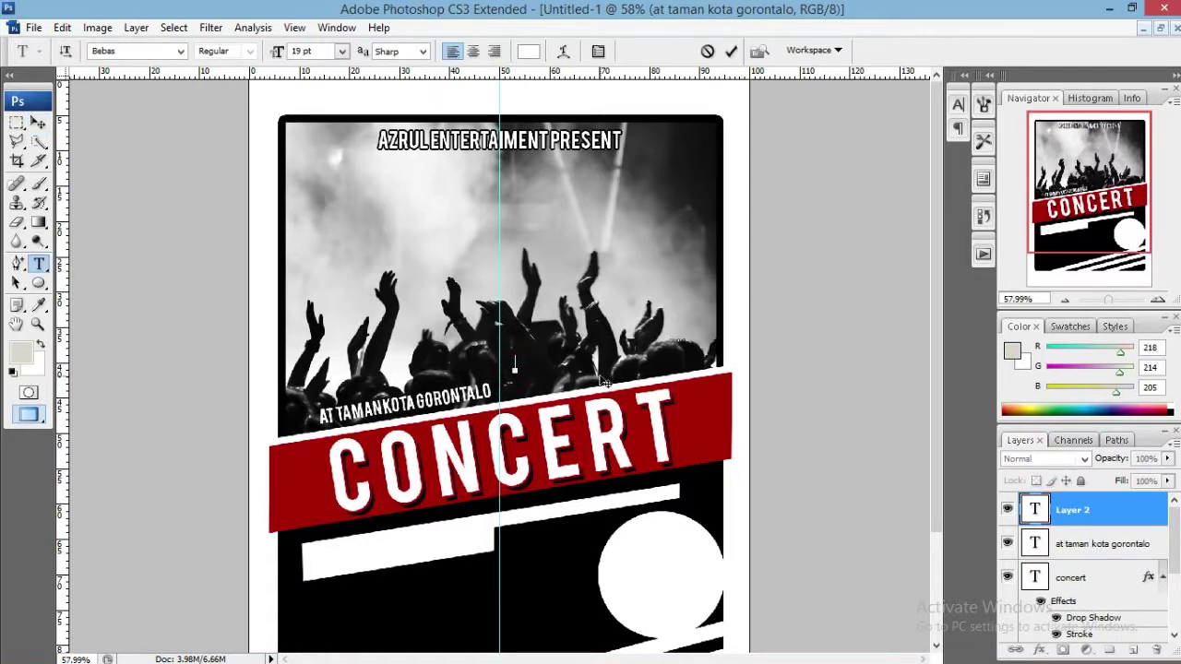
text(DES 12TH)
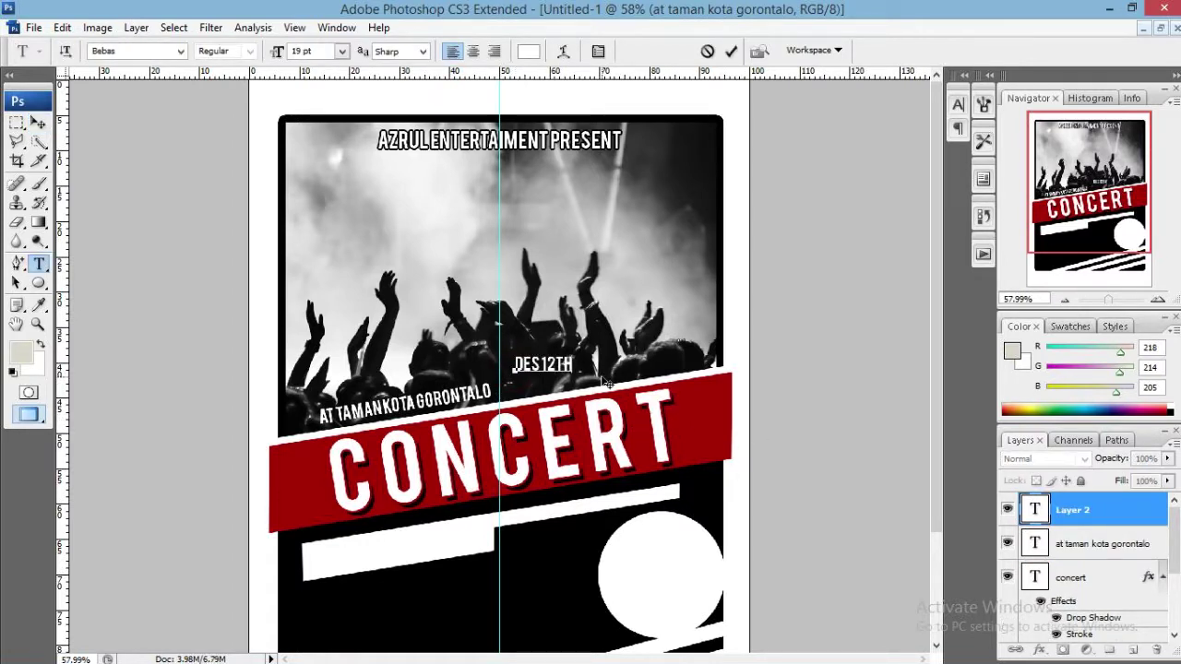
key(ctrl+a)
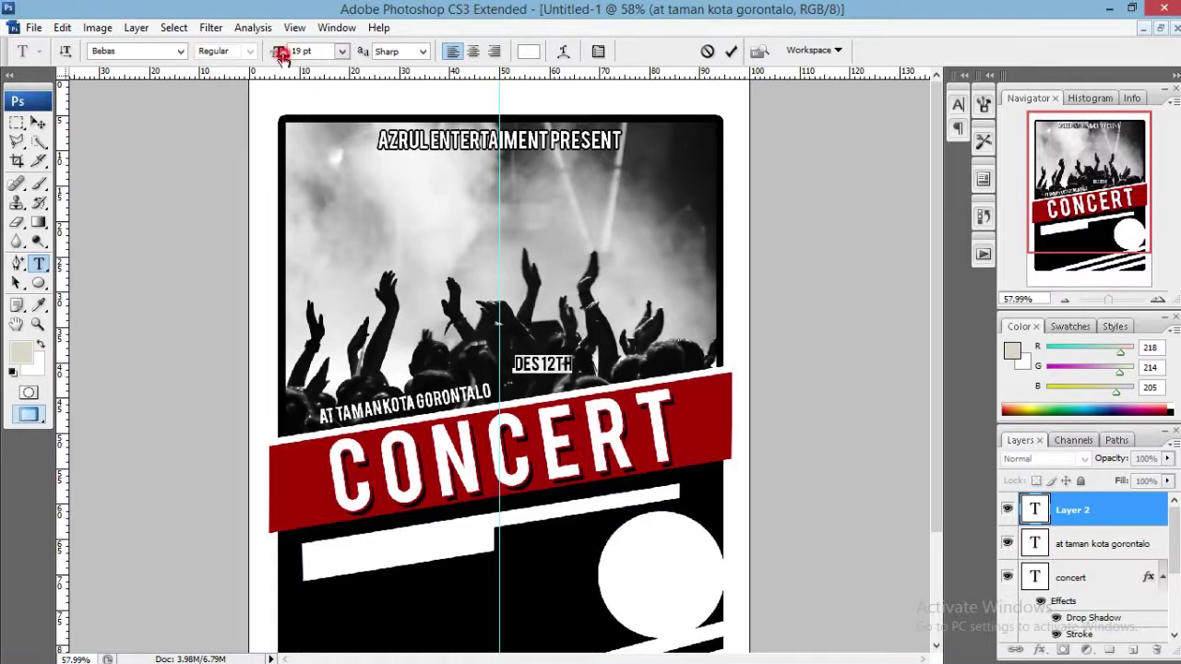
drag(280, 52, 641, 145)
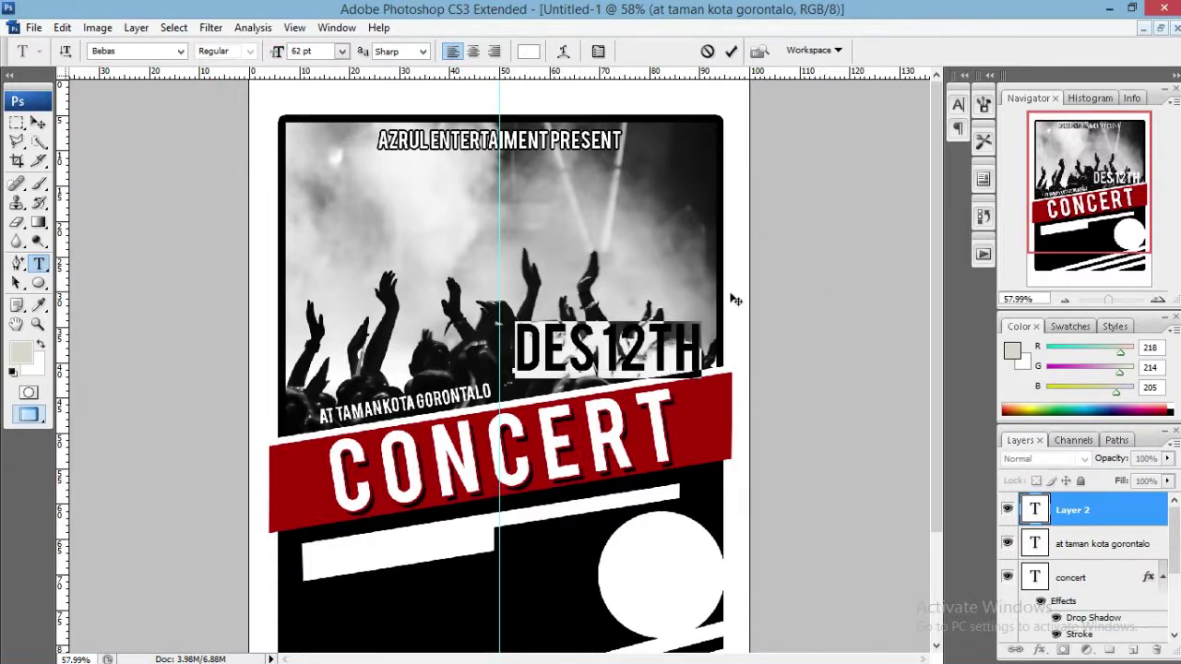
click(958, 106)
click(908, 176)
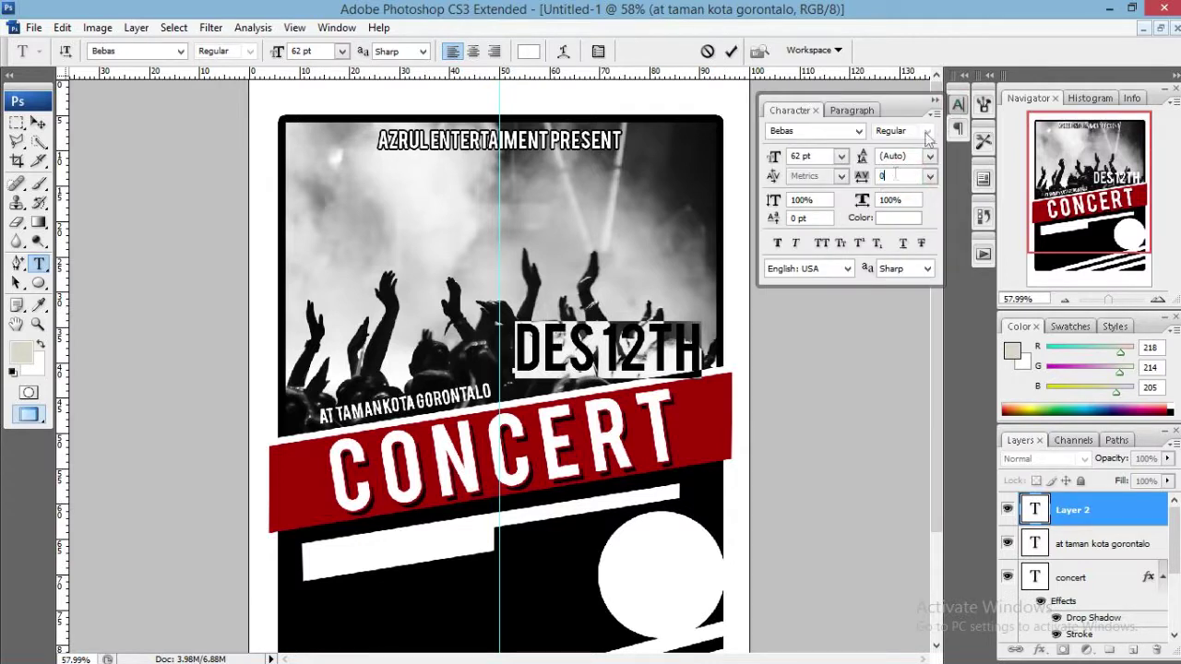
click(955, 109)
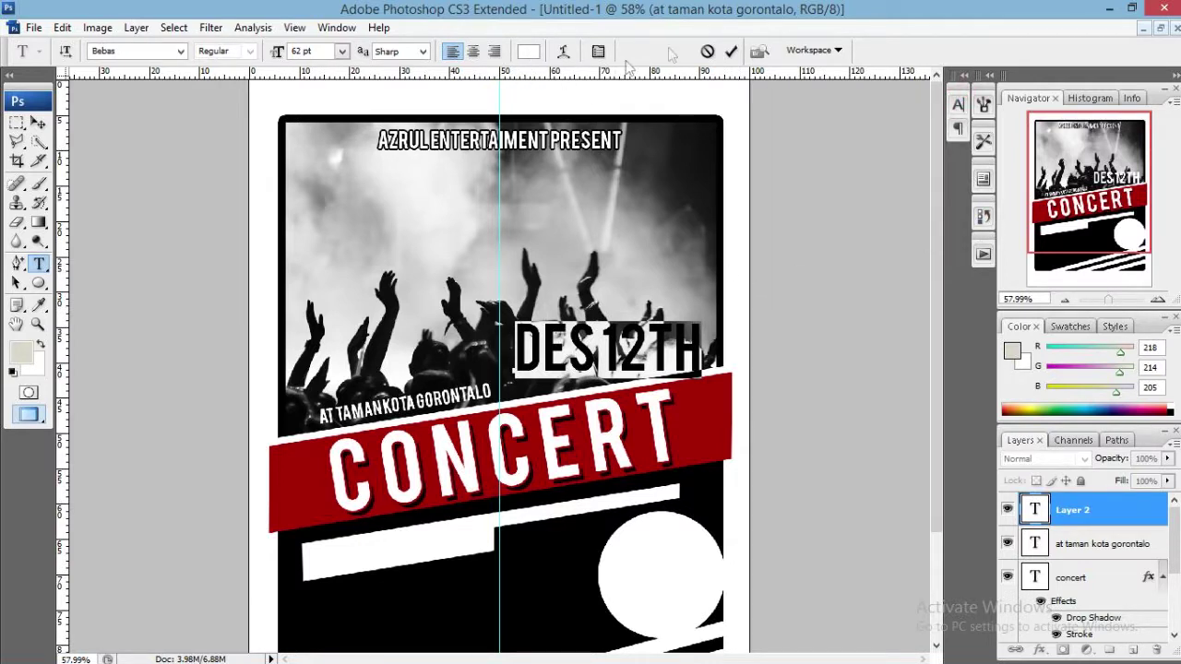
click(730, 51)
Rotate DES12TH -9 degrees with Free Transform.
key(v)
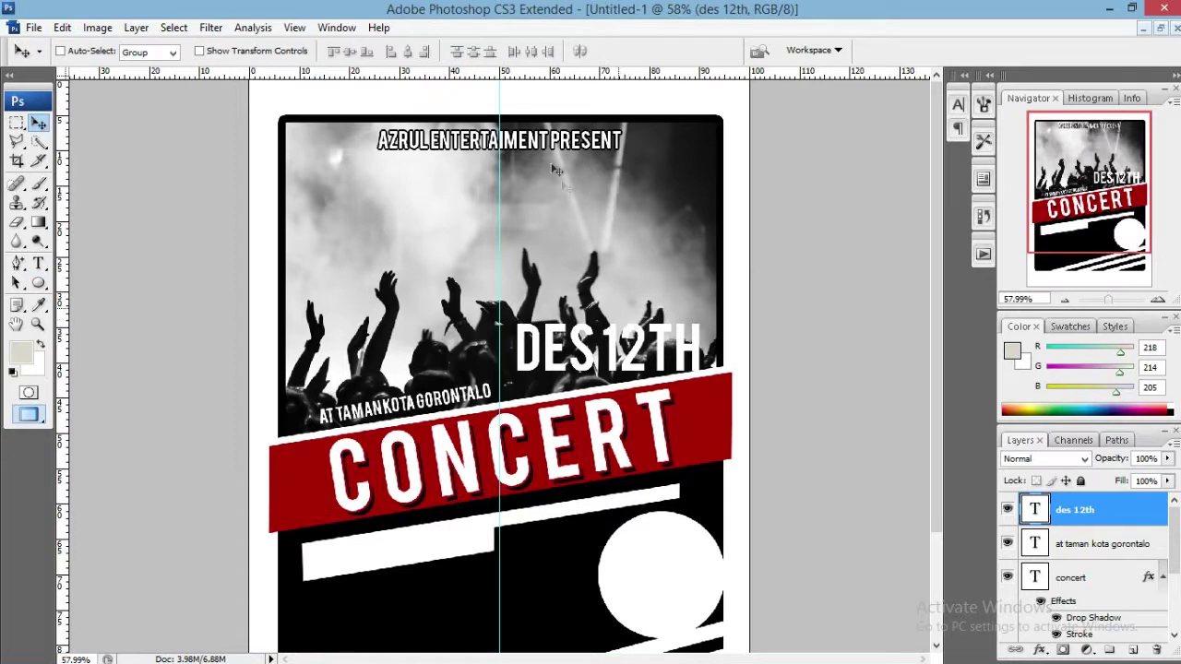
key(ctrl+t)
click(432, 50)
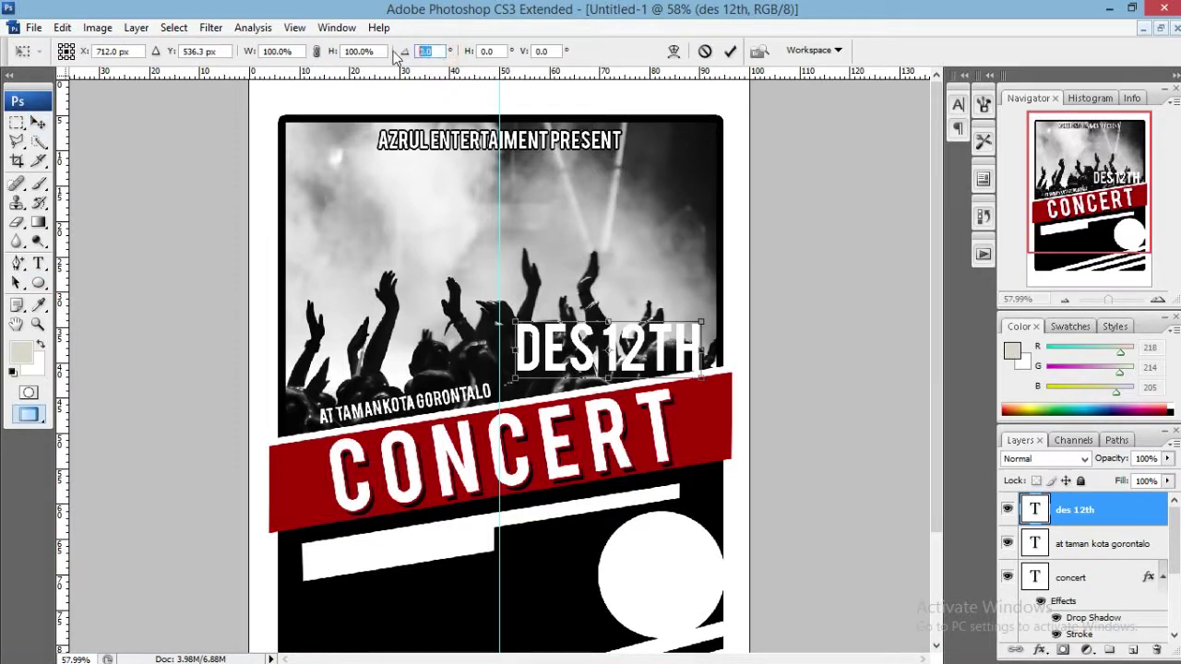
text(-6)
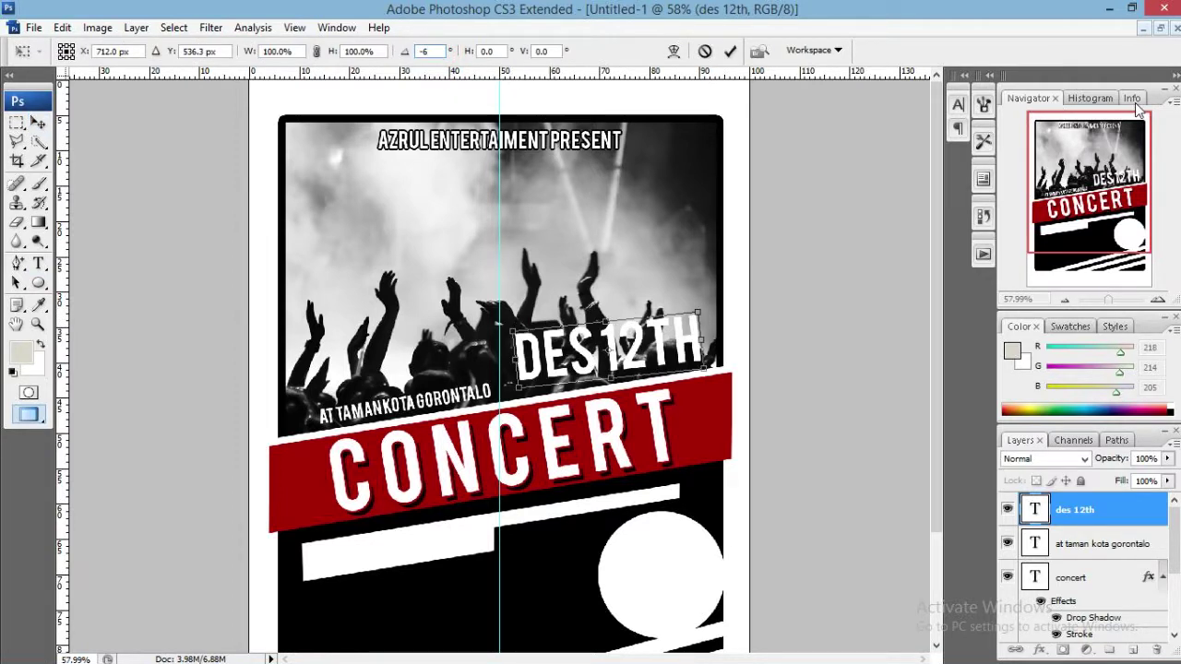
key(BackSpace)
text(9)
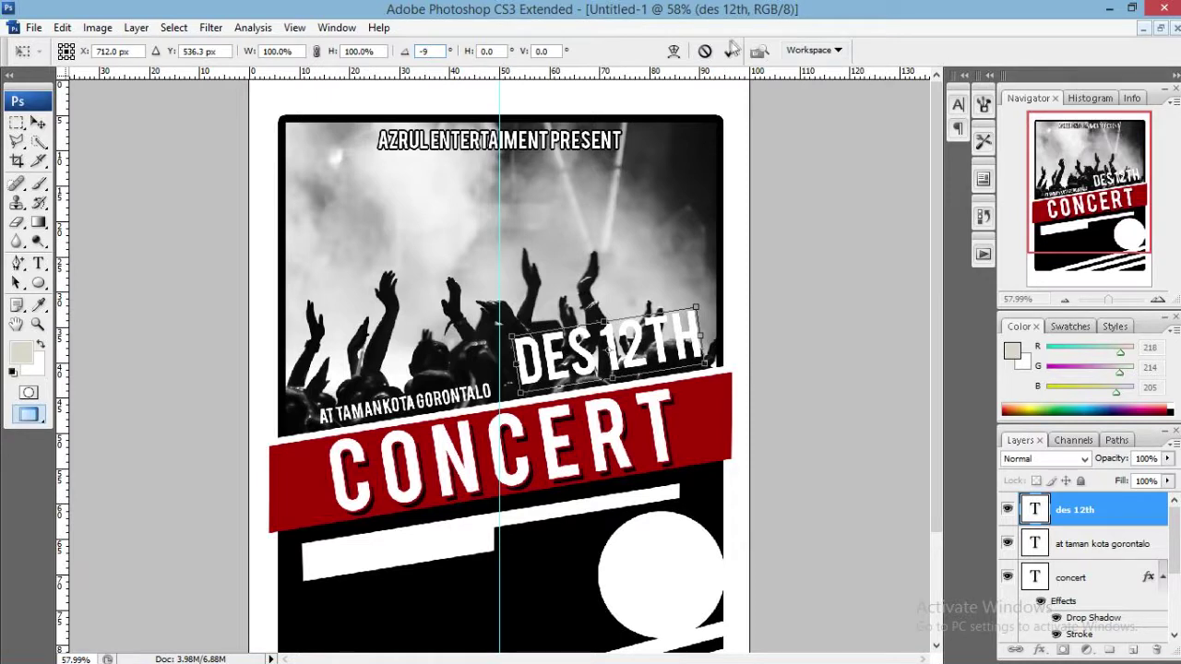
click(729, 51)
Move DES12TH above the banner's right end, beside the location line.
drag(637, 346, 623, 358)
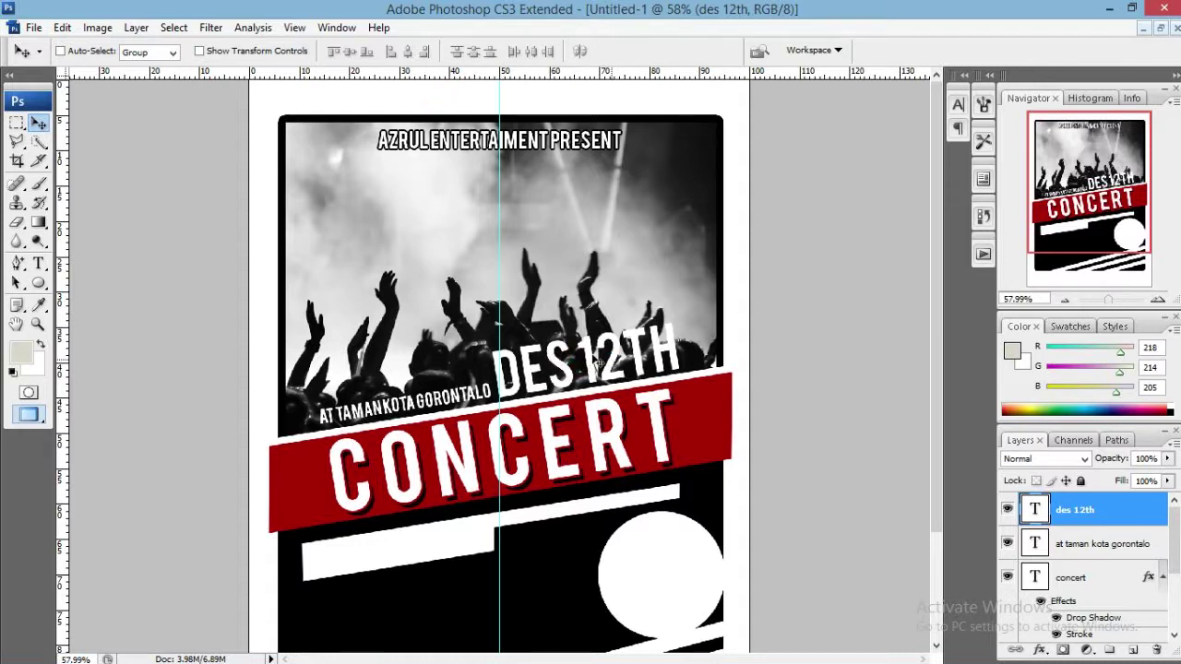
drag(577, 363, 595, 358)
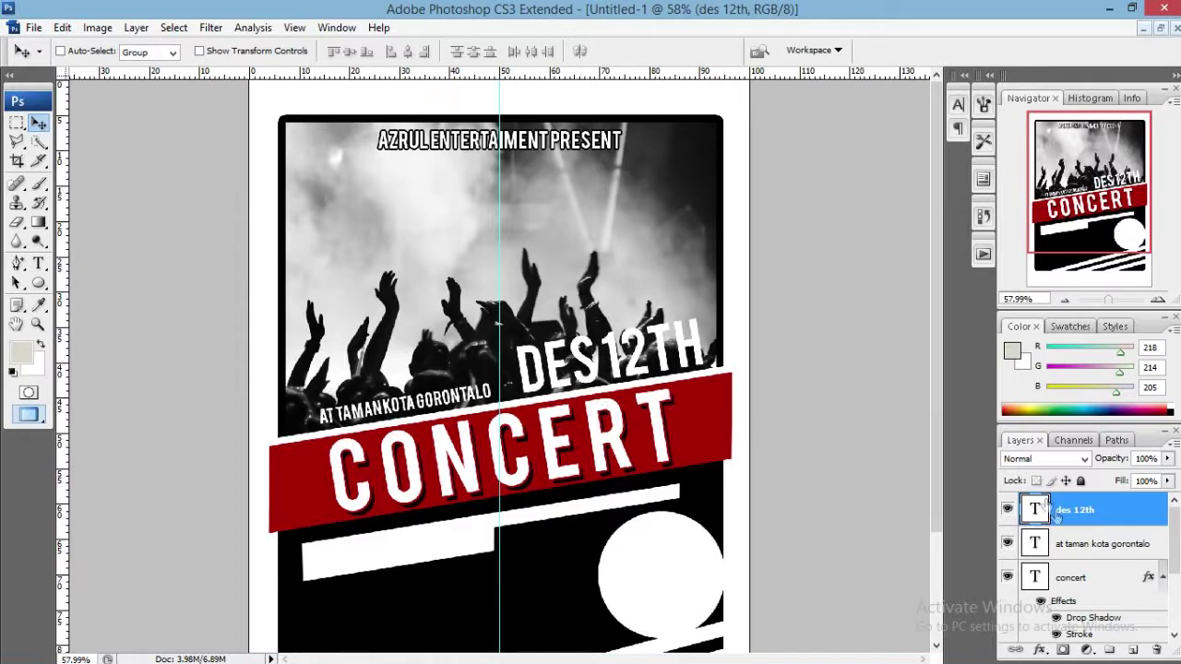
click(1070, 543)
Enlarge the AT TAMAN KOTA GORONTALO line from 19 to 24 pt.
drag(458, 394, 443, 392)
key(t)
triple_click(423, 395)
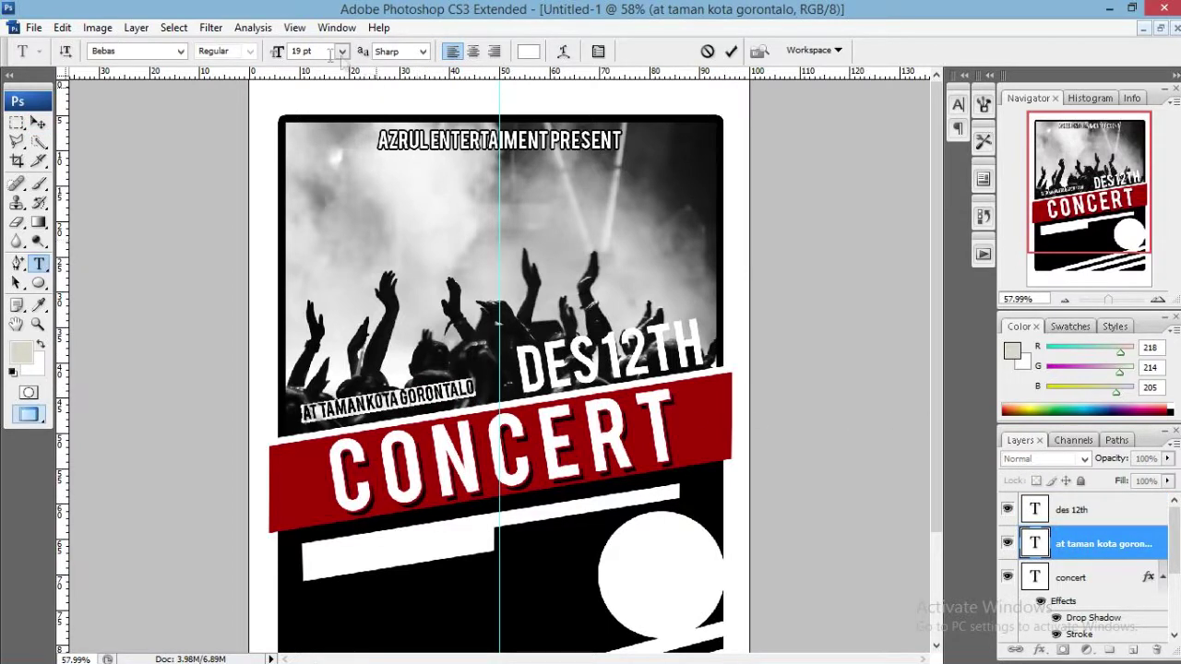
drag(275, 53, 279, 54)
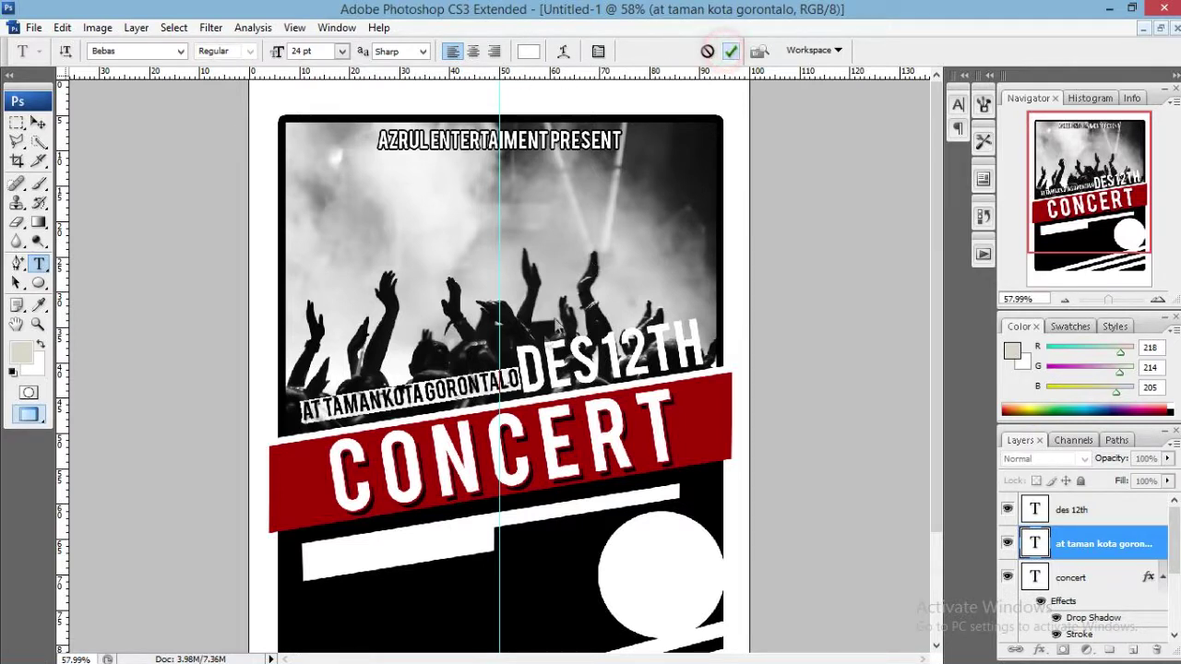
click(732, 52)
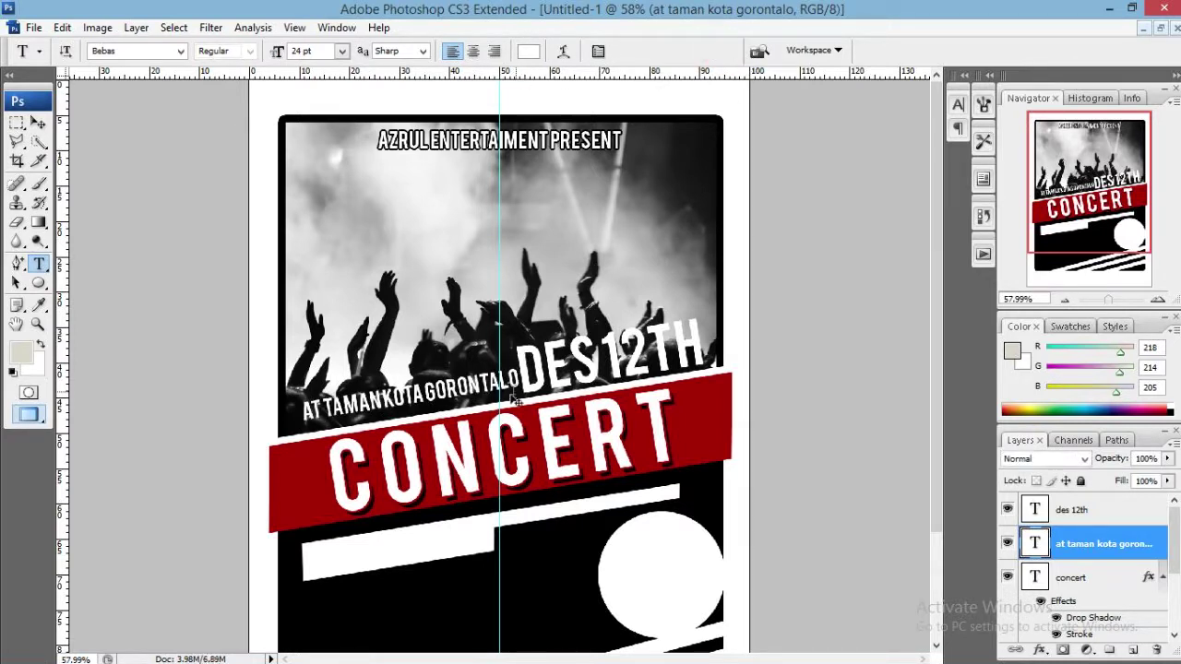
Nudge the venue line and DES12TH so they line up above the banner.
key(v)
drag(494, 384, 487, 390)
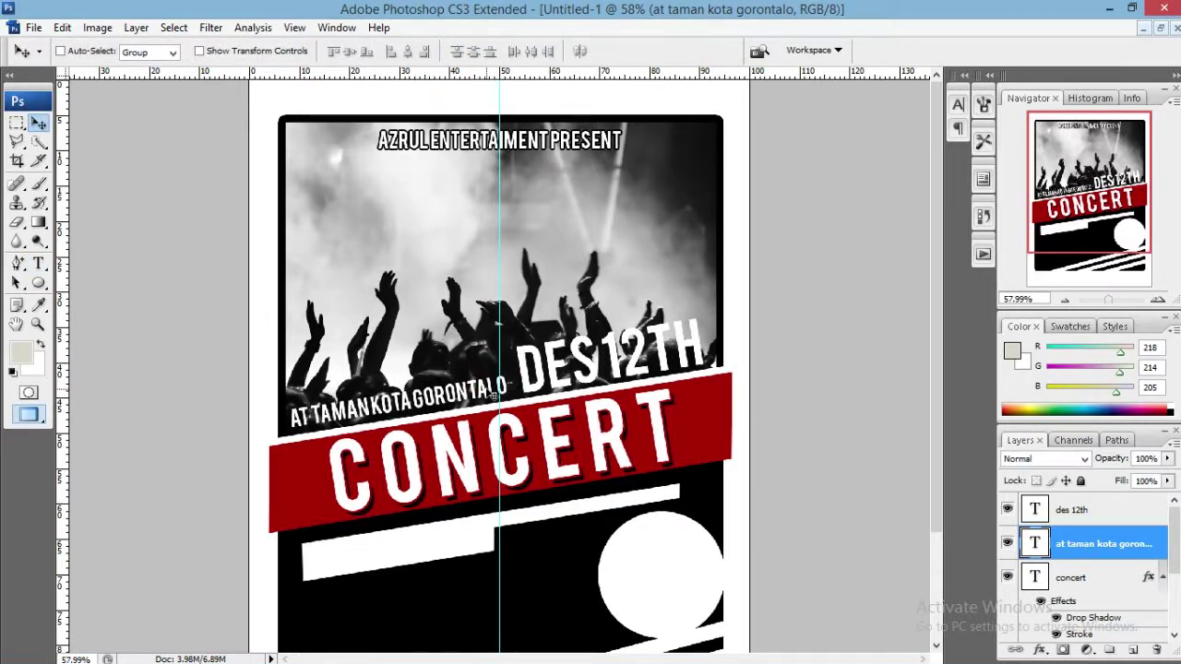
key(Down)
key(Down)
key(Down)
click(1094, 510)
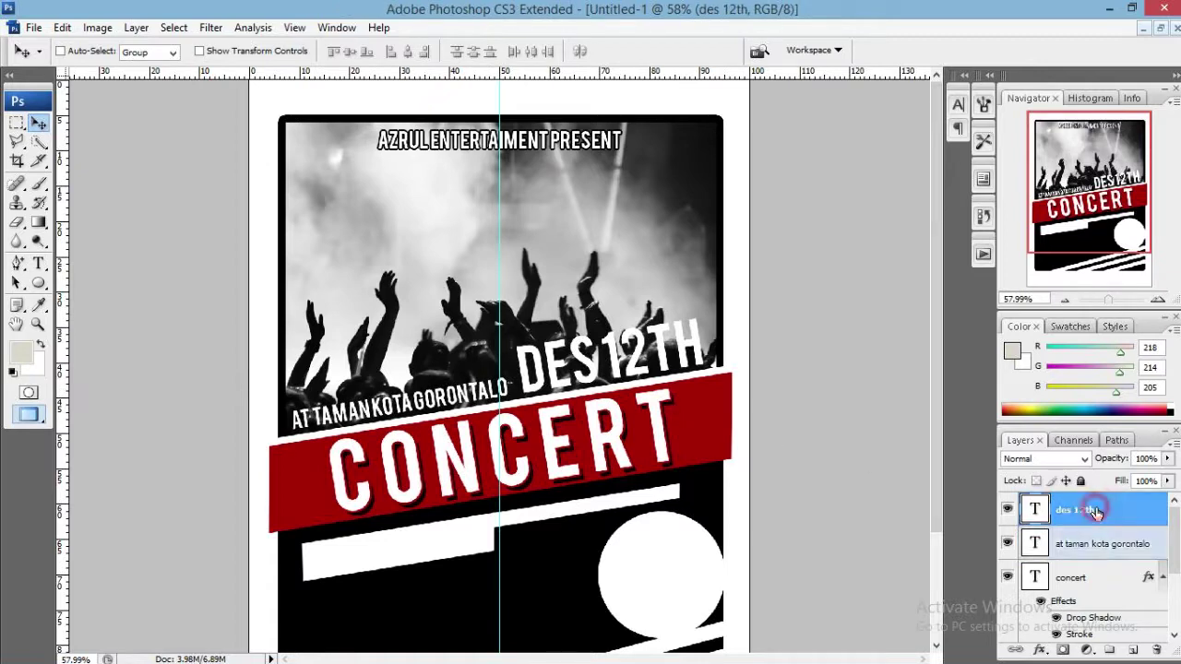
key(Left)
key(Left)
key(Left)
key(Right)
key(Right)
key(Right)
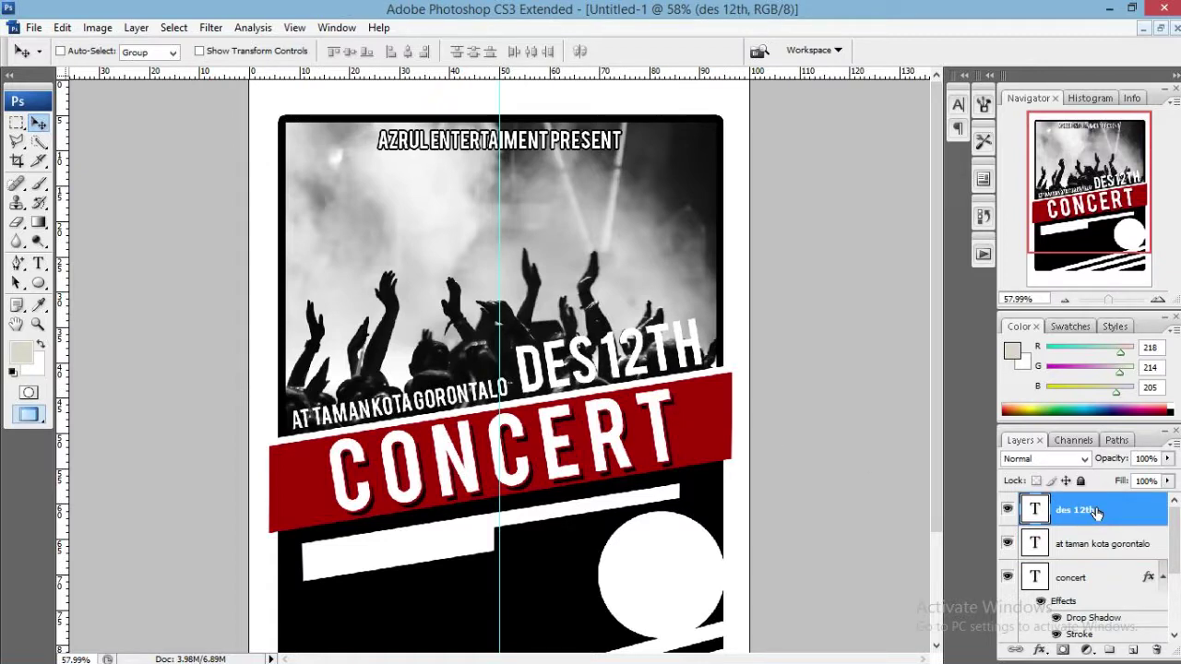
drag(1105, 156, 1147, 191)
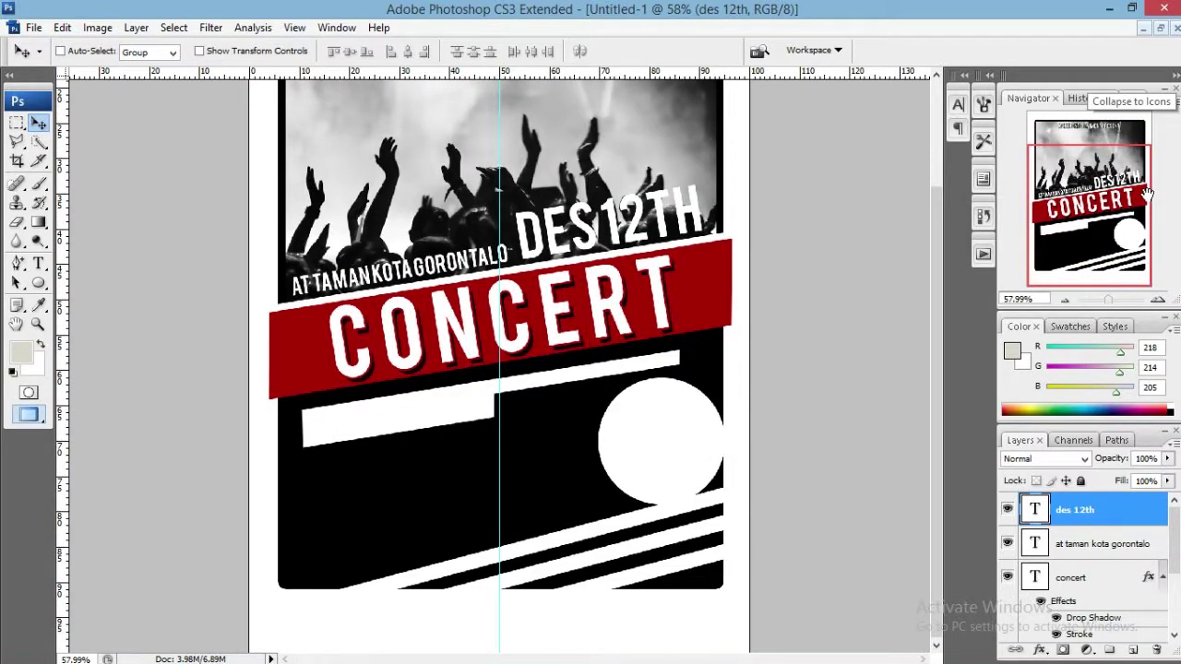
click(38, 263)
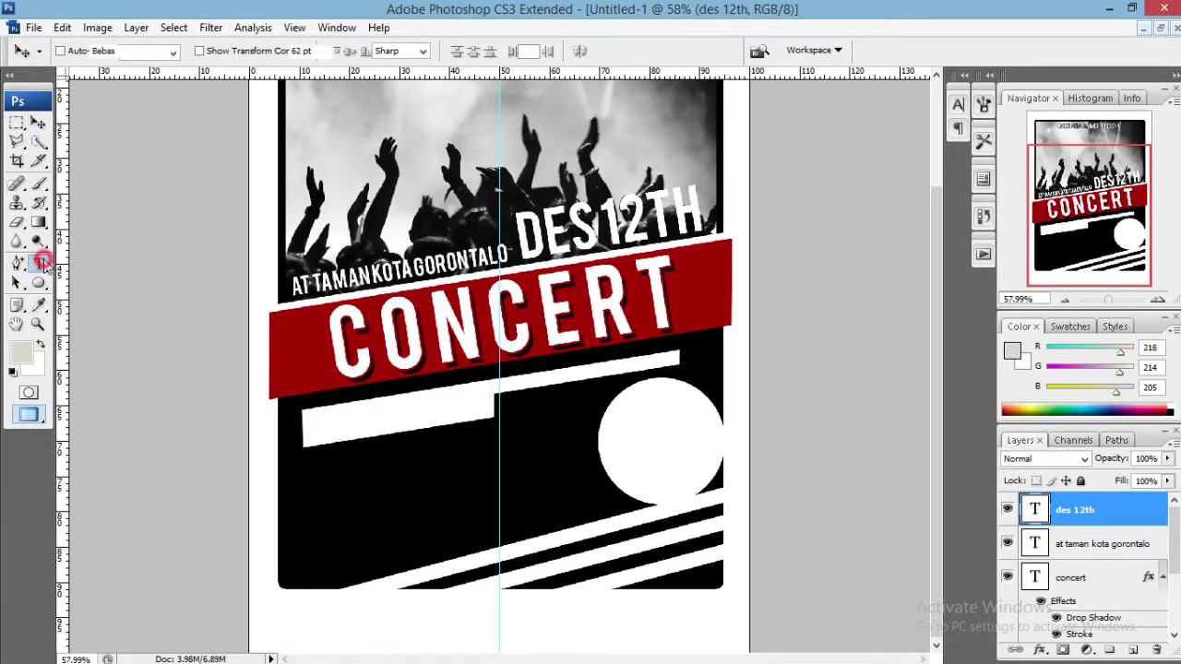
click(378, 417)
Type START FROM 08:00 on the white bar in black at 38 pt.
text(S)
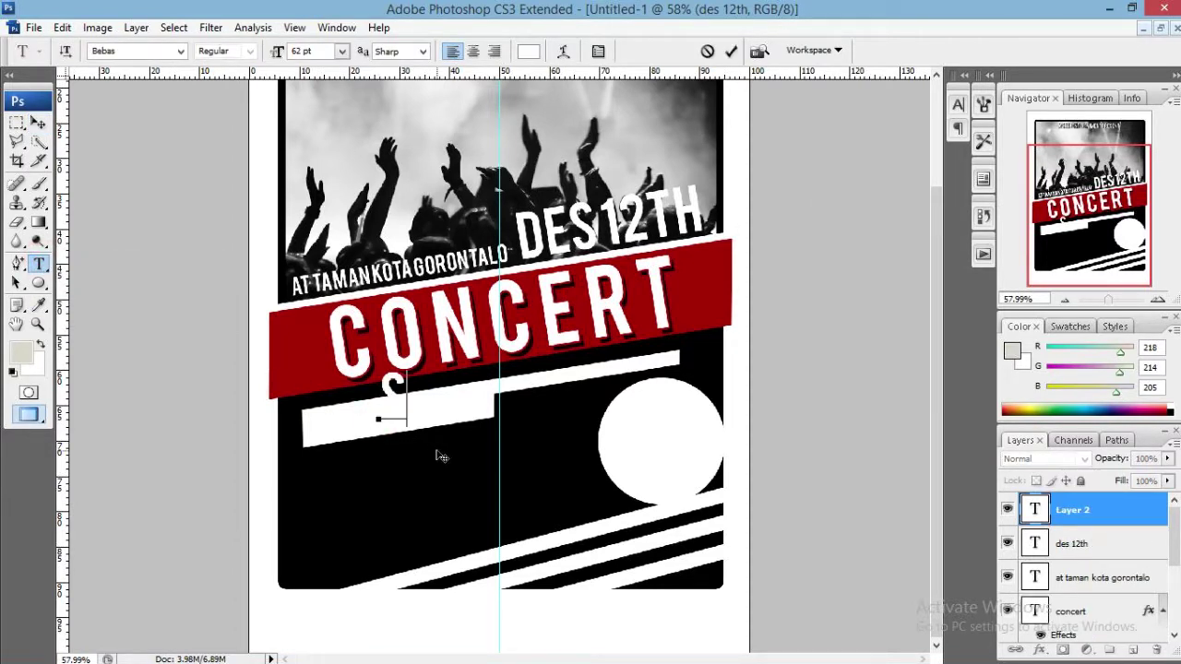
text(TART FROM 20)
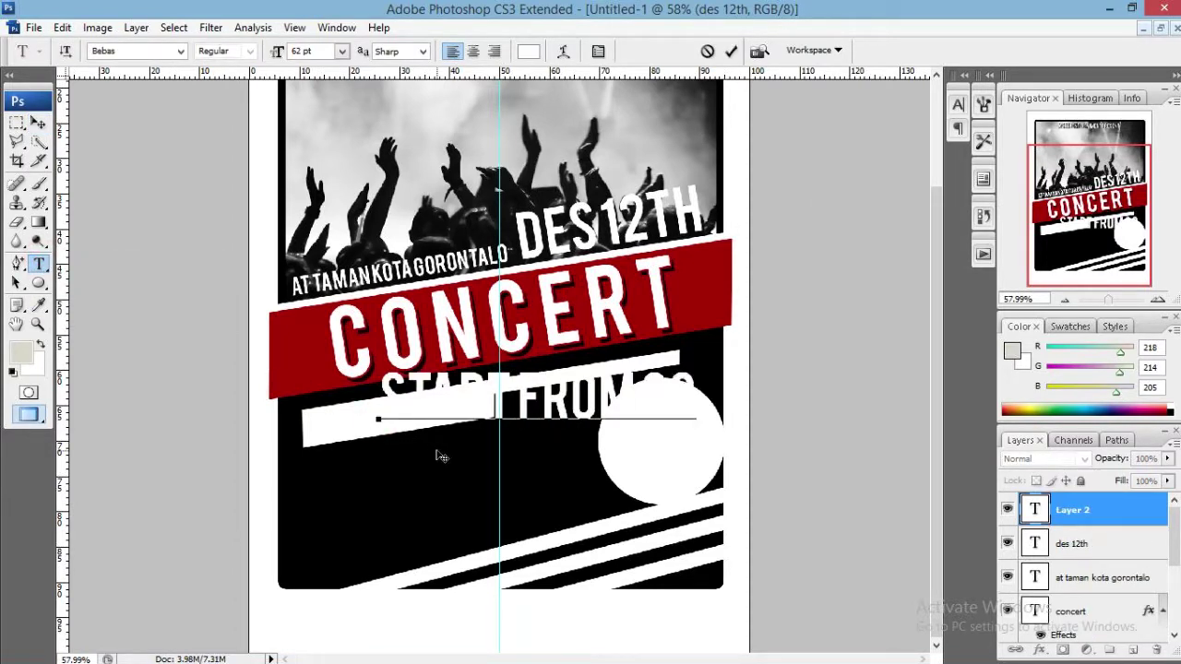
text(000)
key(ctrl+a)
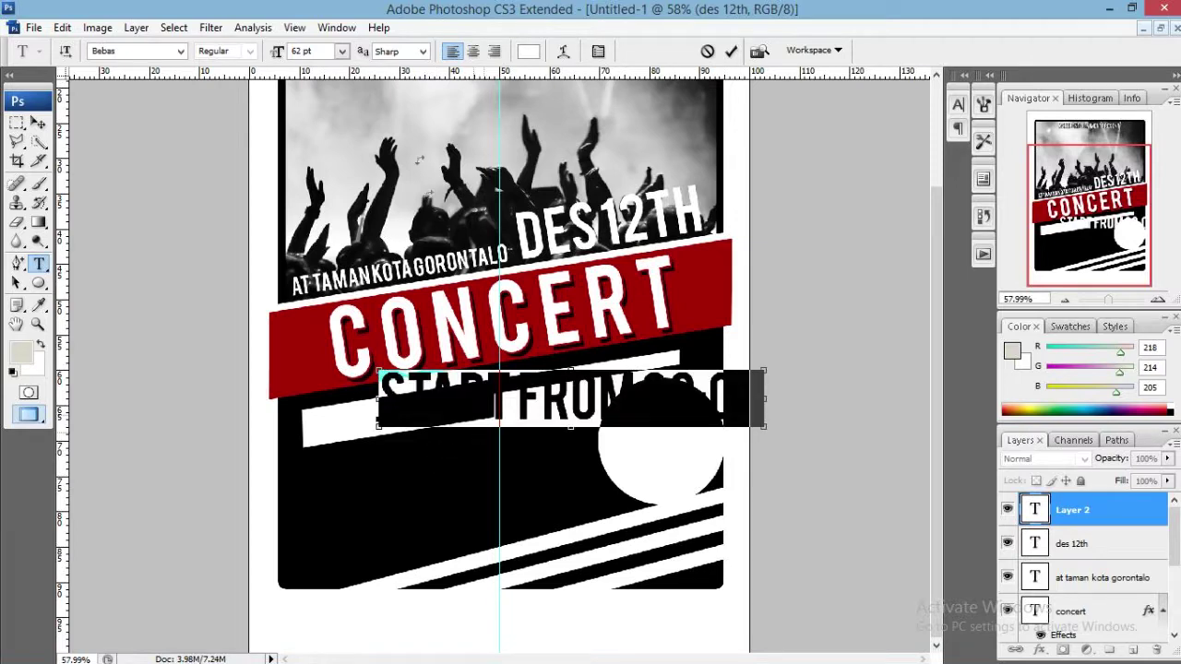
drag(275, 52, 252, 51)
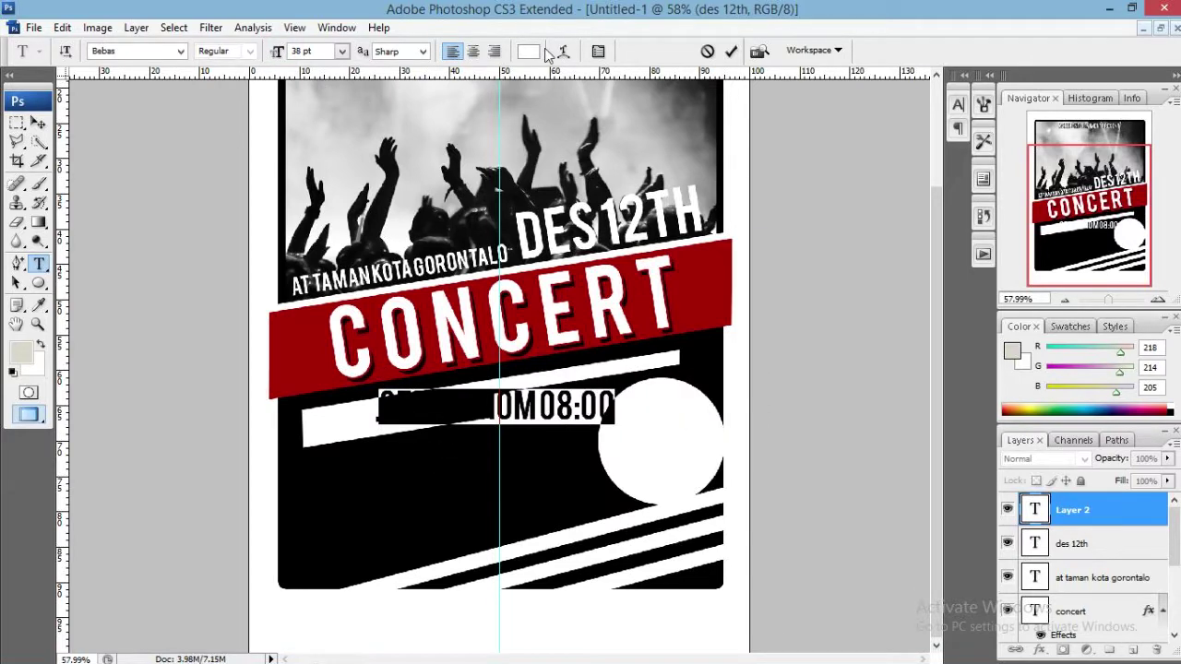
click(528, 51)
click(584, 438)
click(978, 211)
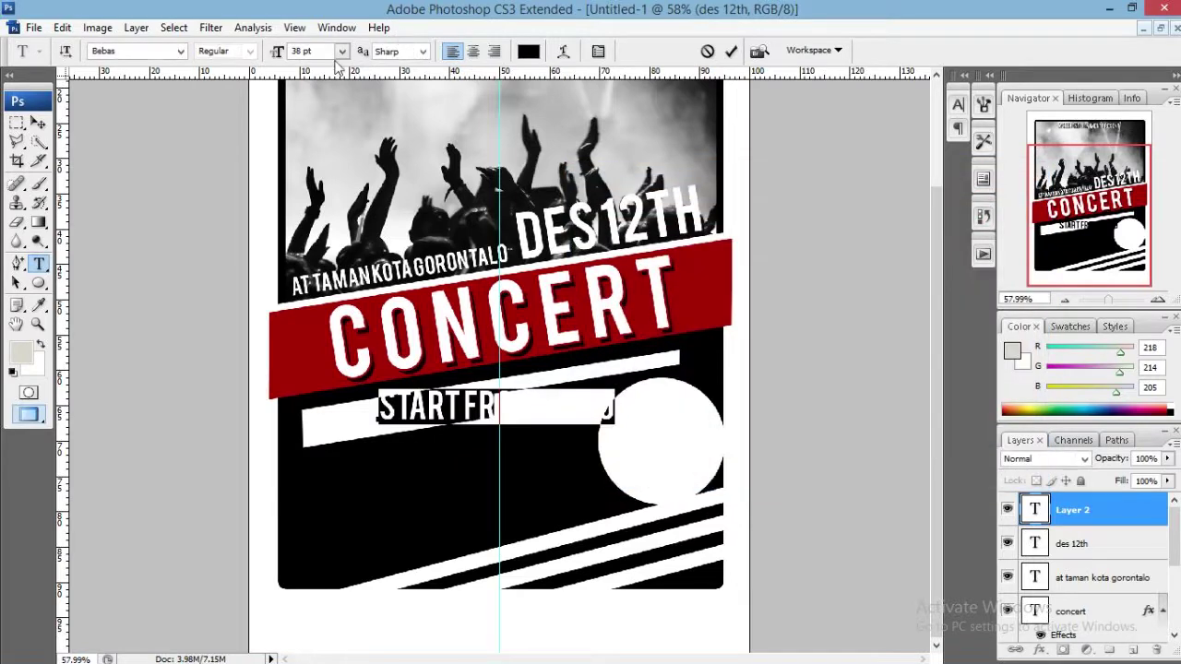
click(730, 51)
Rotate the start-time line -9° and move it onto the white bar.
key(ctrl)
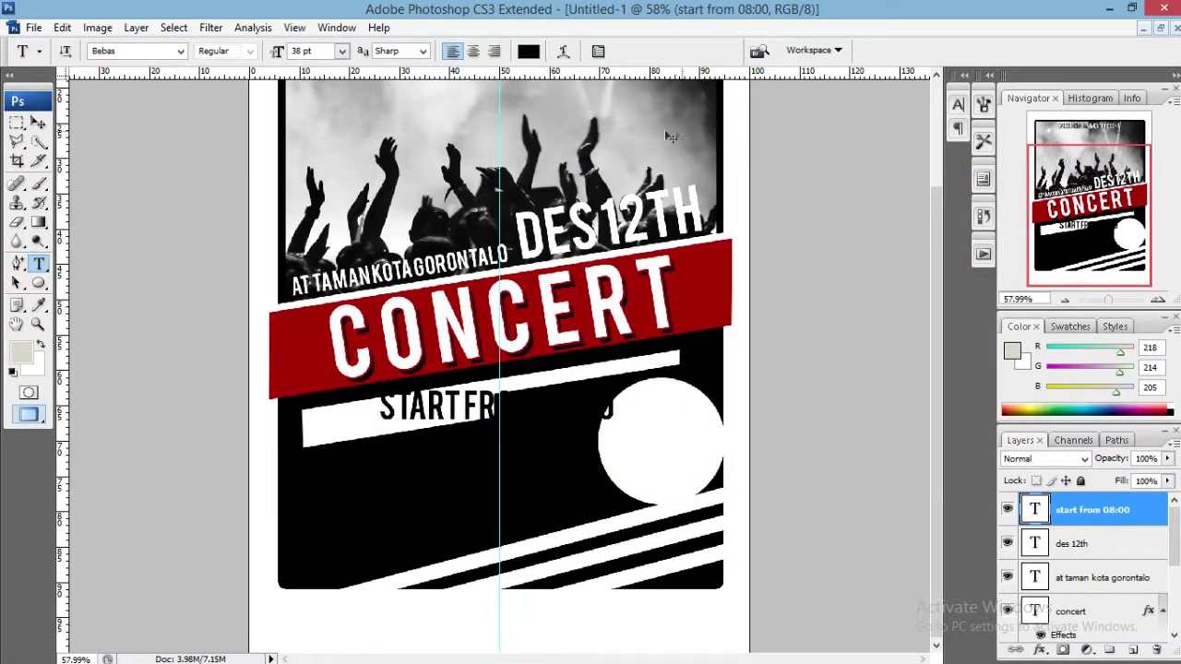
key(ctrl+t)
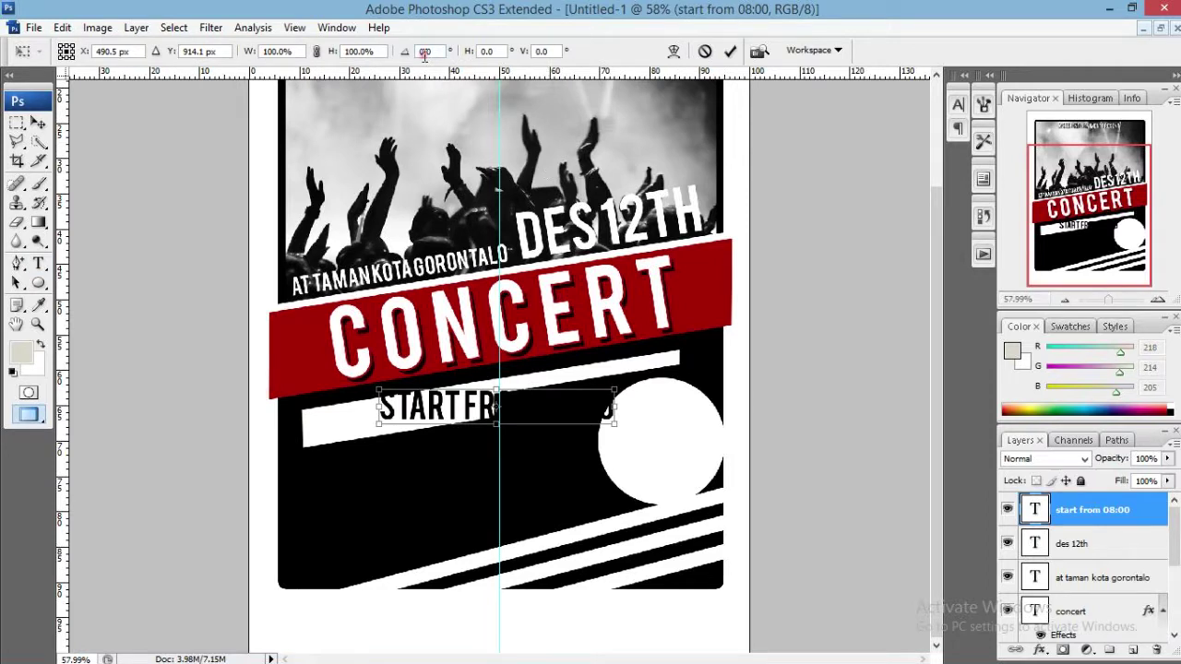
click(424, 53)
text(-)
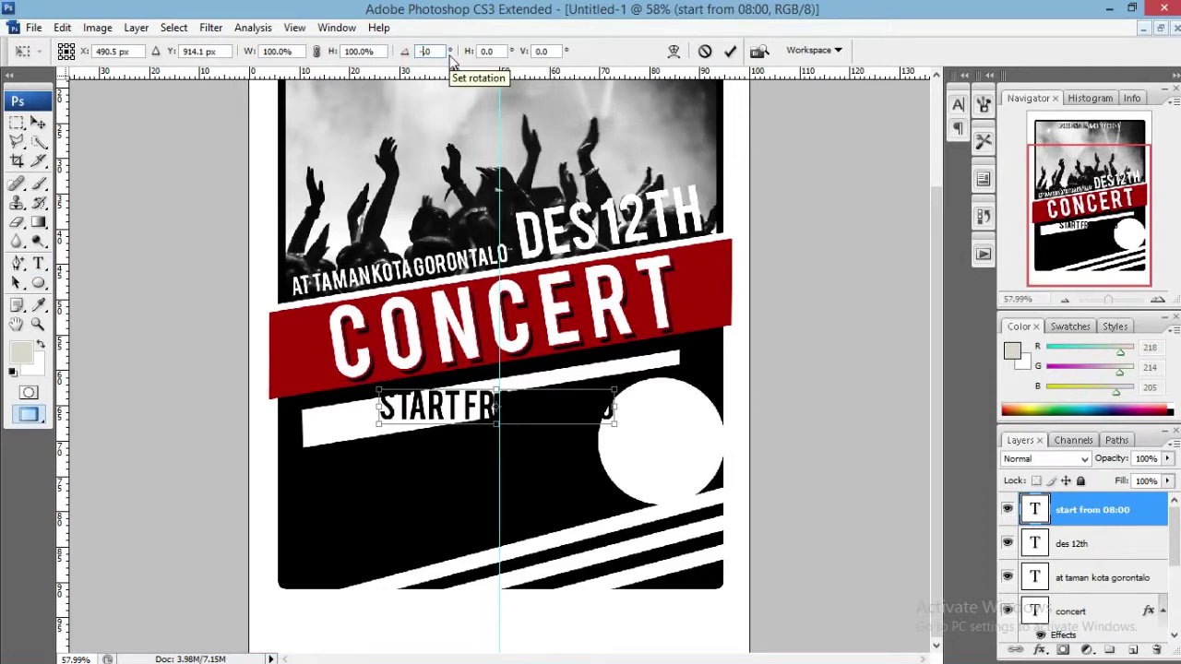
text(9)
click(730, 58)
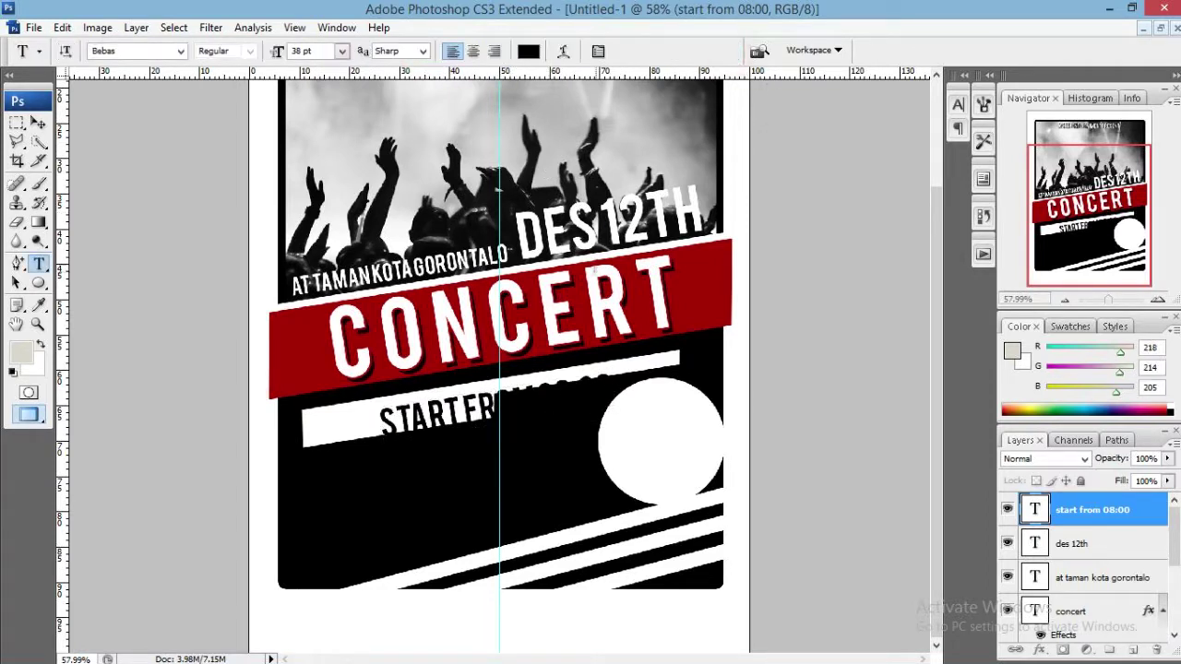
key(v)
drag(527, 409, 464, 415)
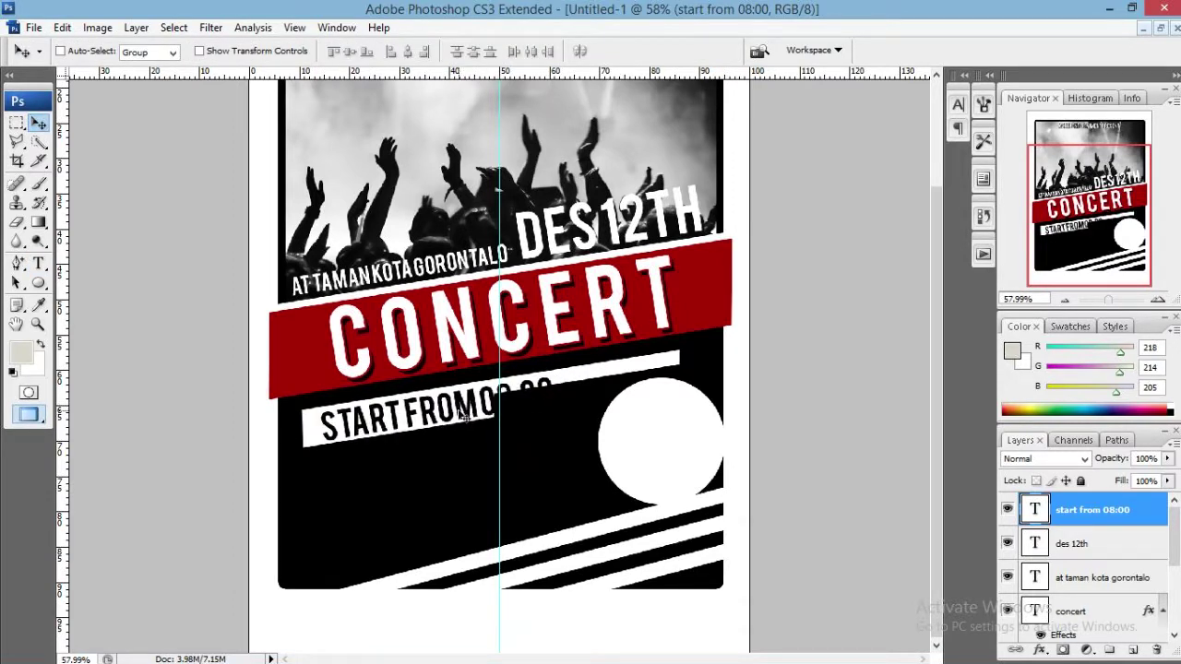
Shrink the start-time line to 29 pt and fine-tune its position along the bar.
key(t)
click(464, 415)
key(ctrl+a)
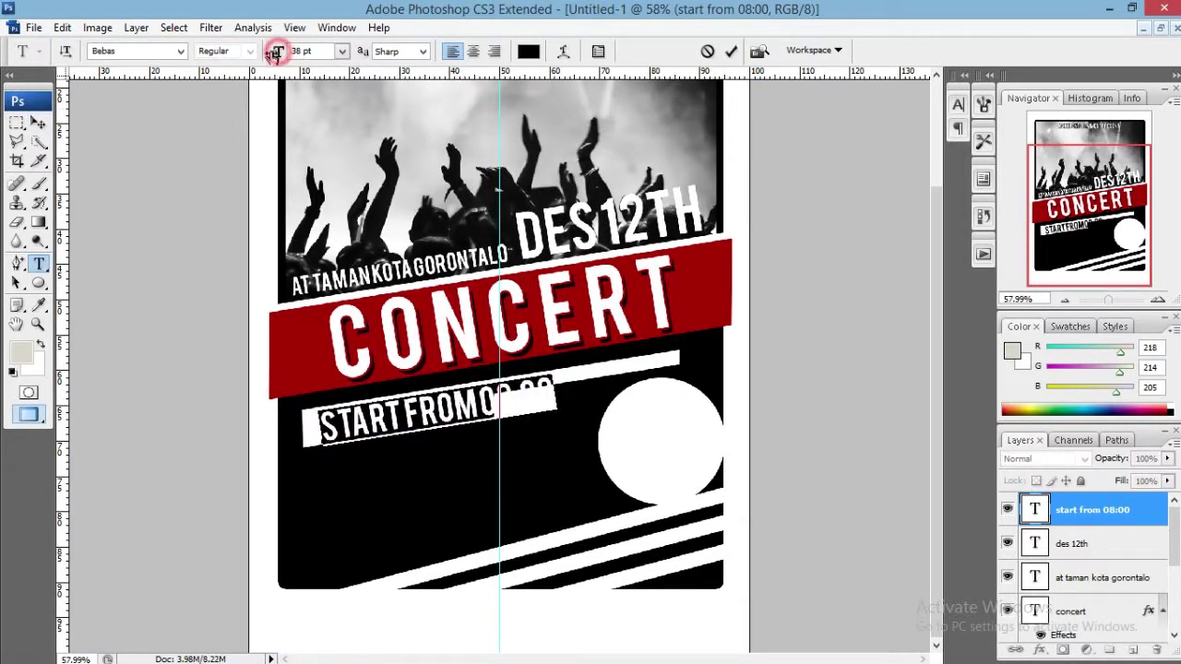
drag(276, 54, 269, 54)
drag(479, 252, 461, 245)
click(730, 51)
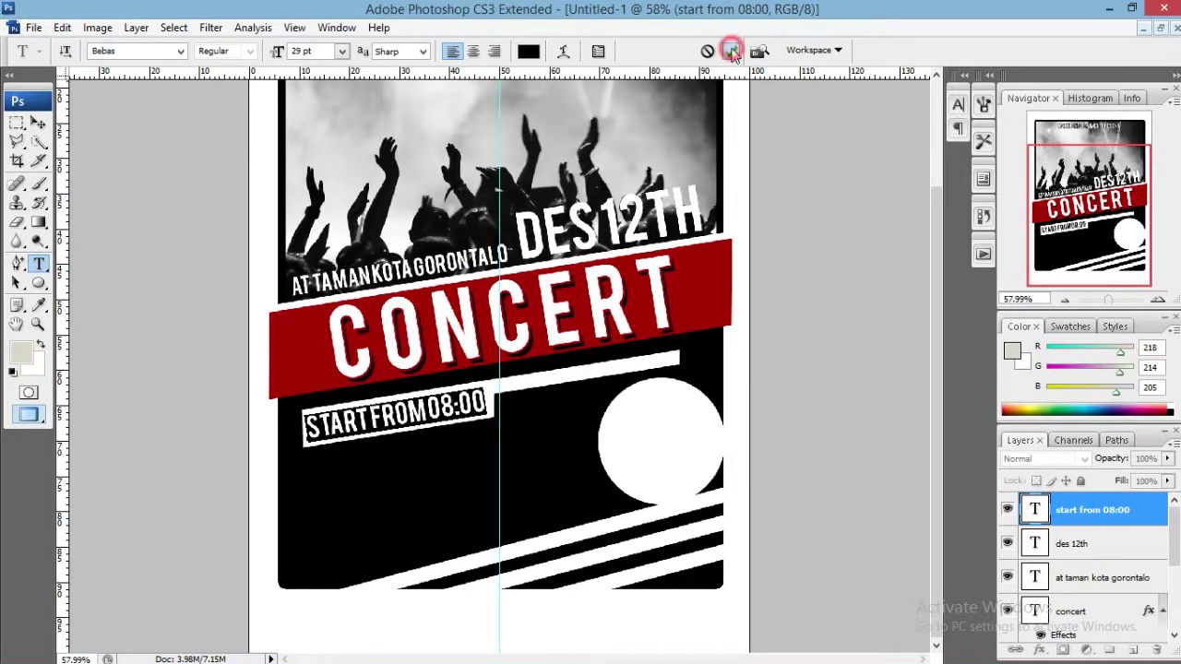
key(v)
drag(533, 388, 534, 393)
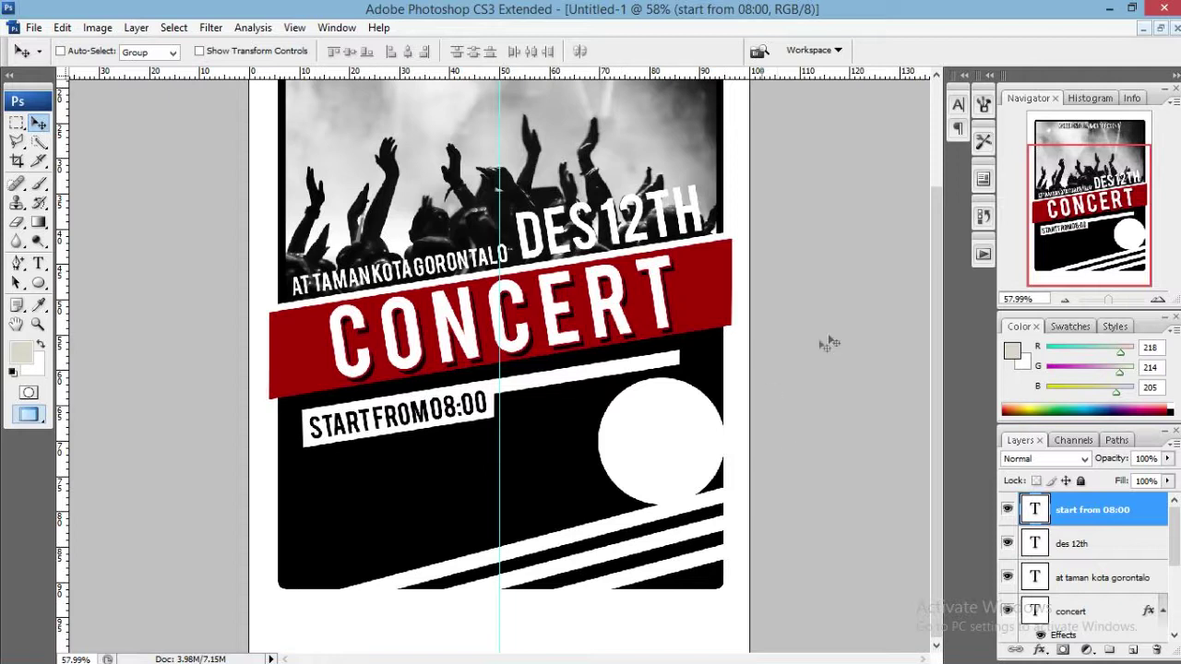
Add a 35 pt black TICKET line on the white circle.
click(38, 262)
click(102, 263)
click(468, 456)
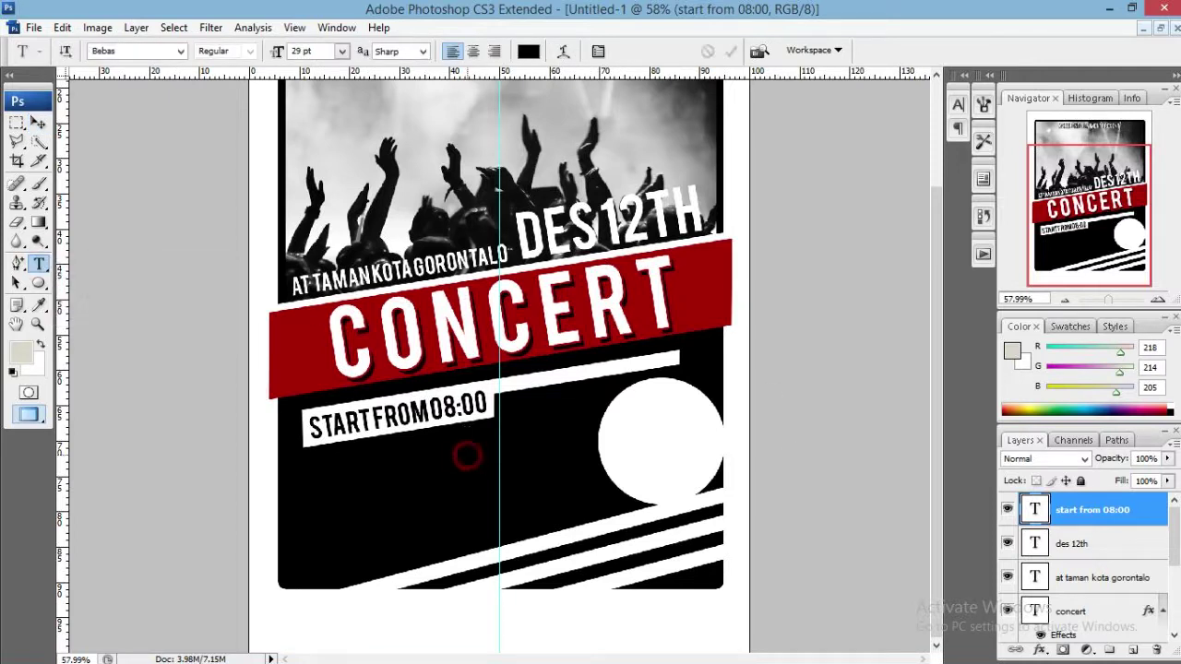
text(ticke)
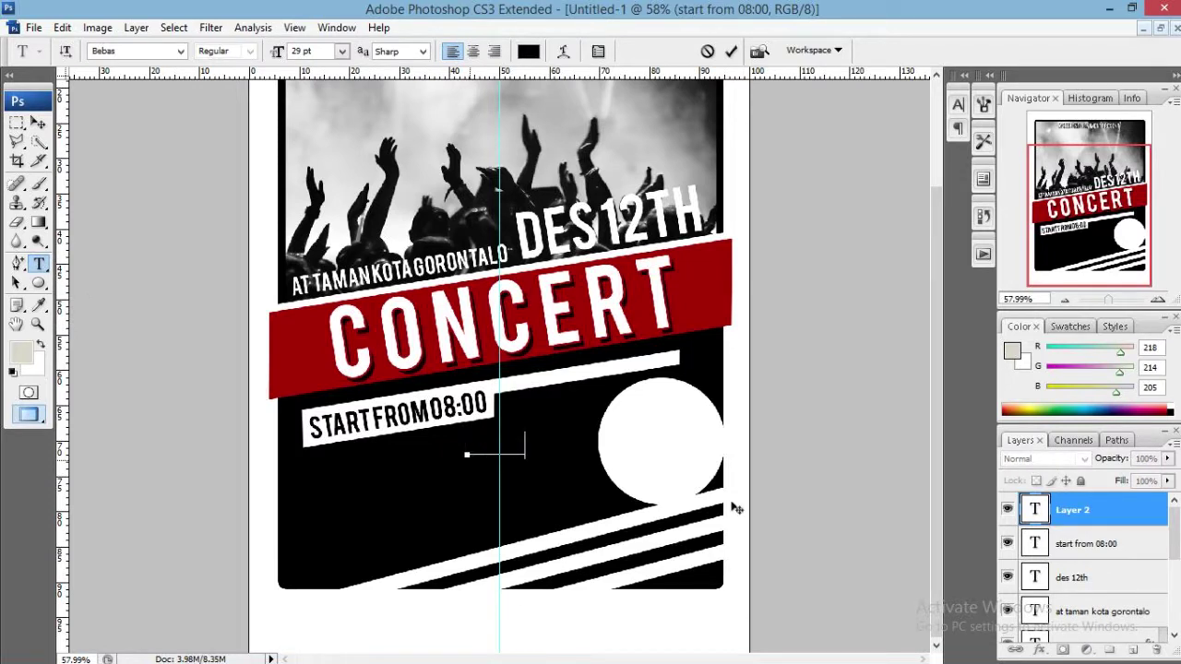
text(t)
drag(549, 327, 709, 293)
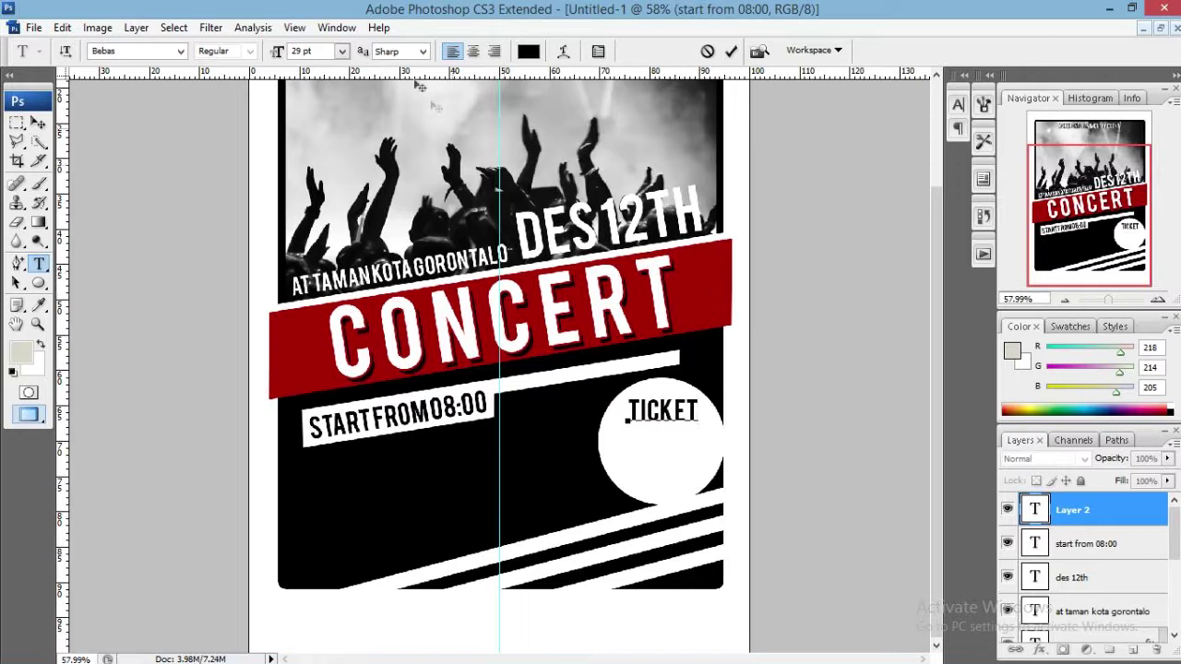
key(ctrl+a)
drag(280, 53, 285, 53)
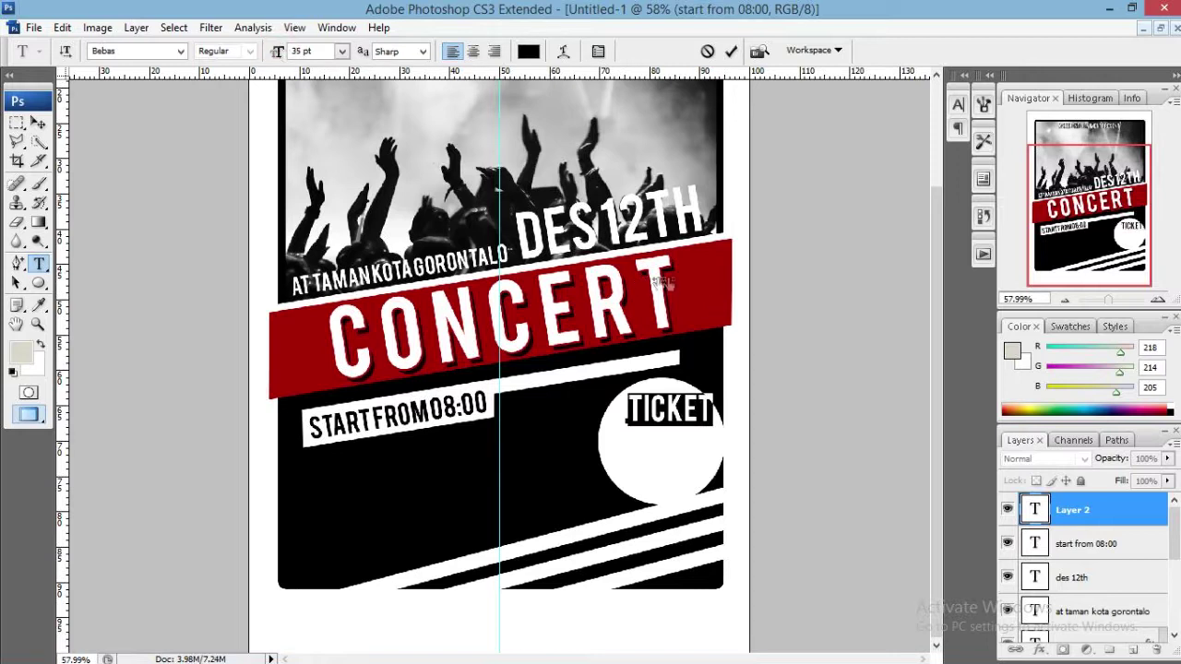
drag(669, 284, 664, 287)
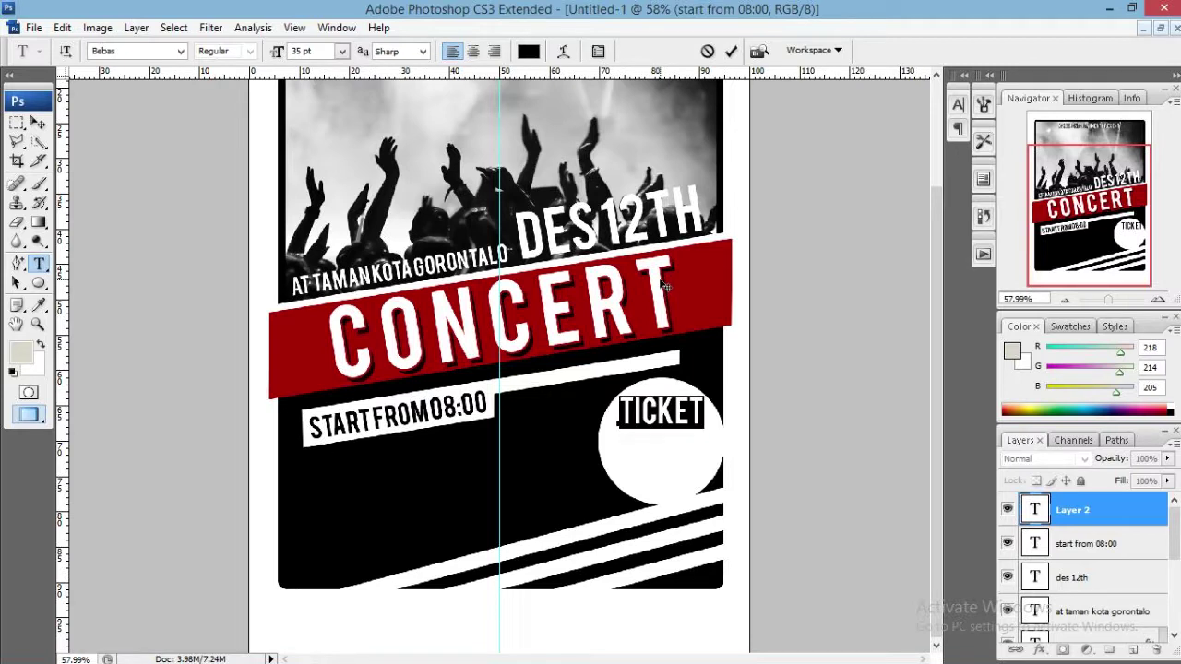
click(731, 50)
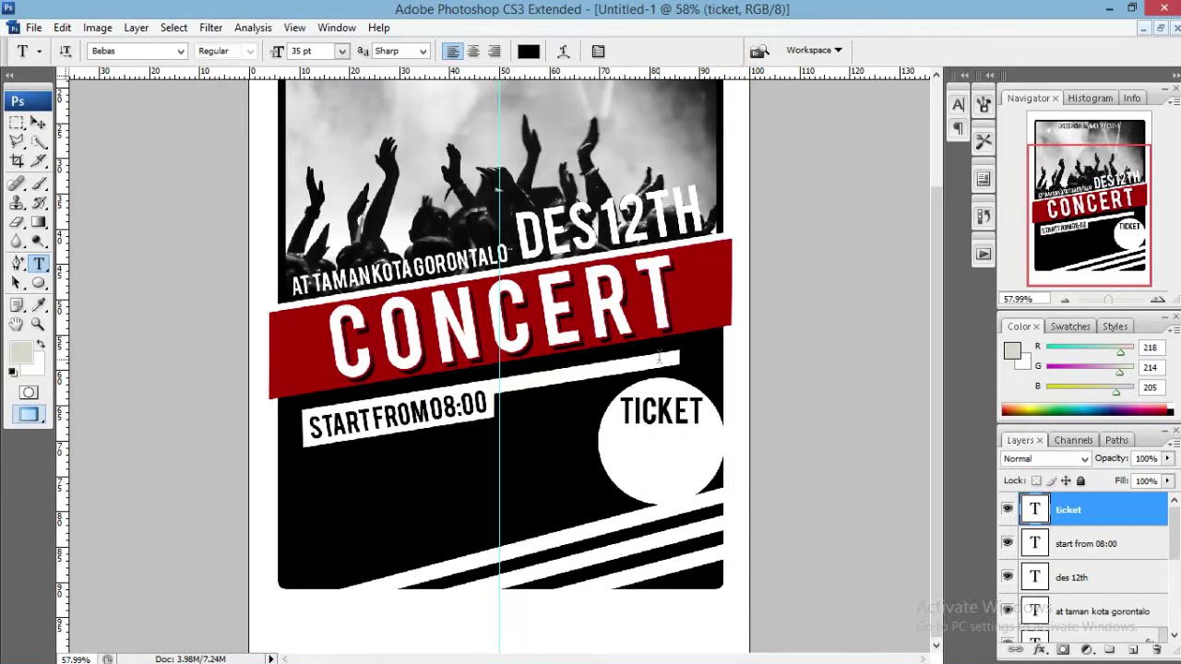
Add 75K IDR beneath TICKET inside the circle at 45 pt.
click(501, 487)
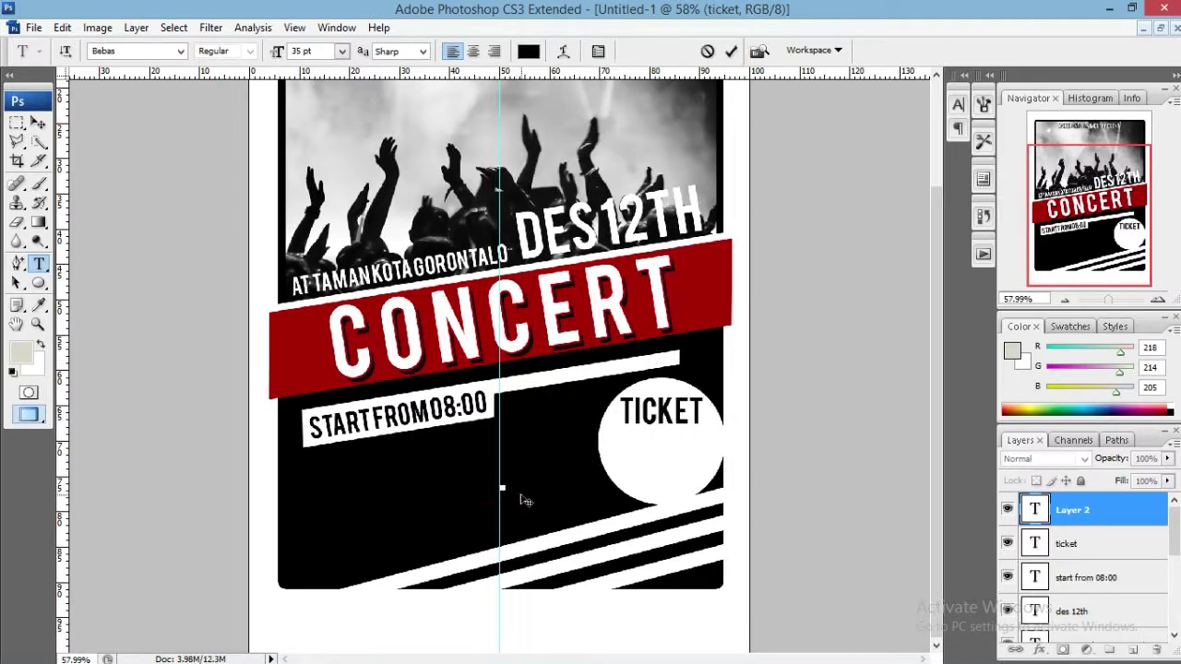
text(75k idr)
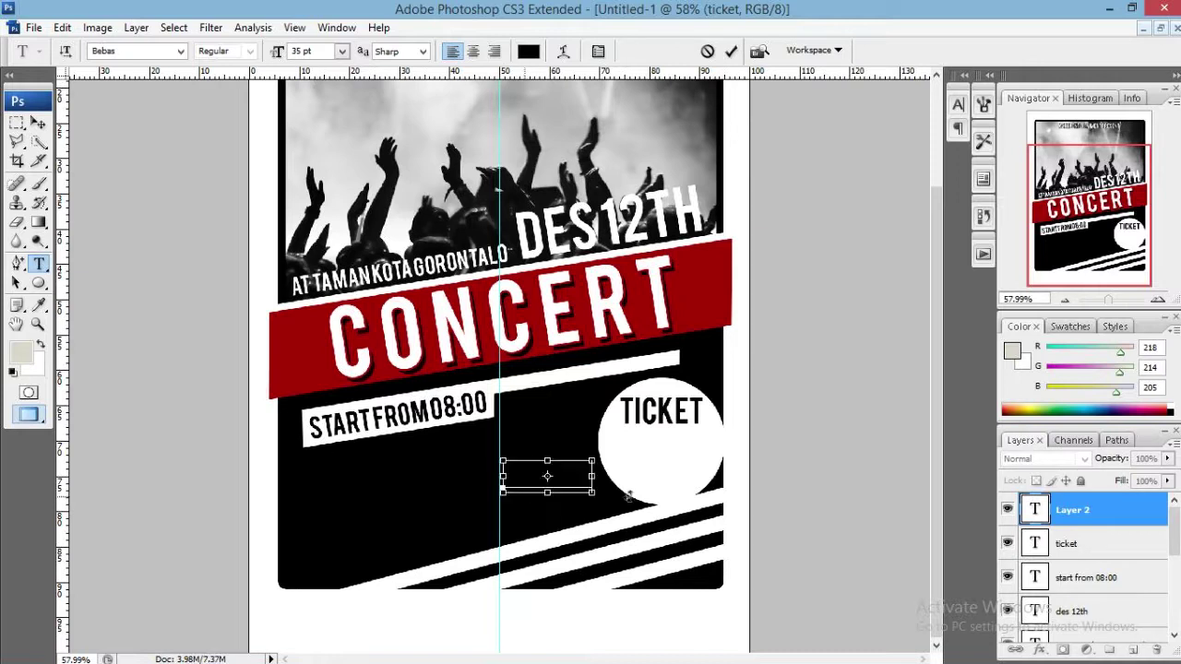
key(ctrl+a)
drag(531, 334, 641, 309)
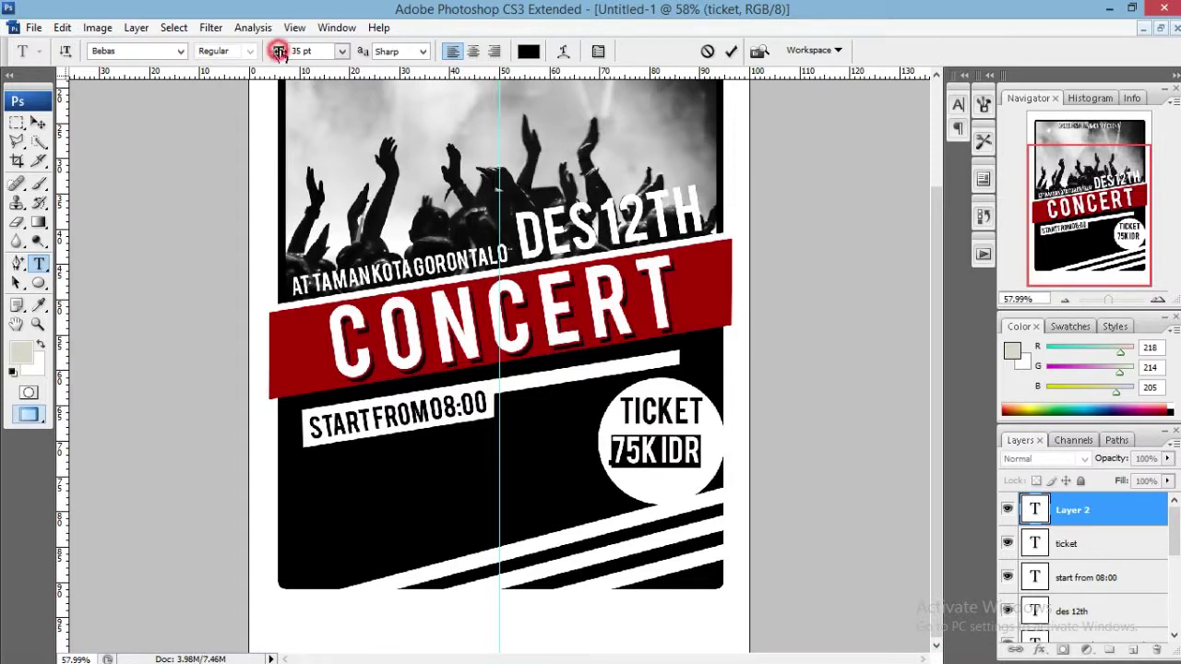
drag(276, 49, 287, 49)
drag(717, 282, 716, 285)
click(731, 50)
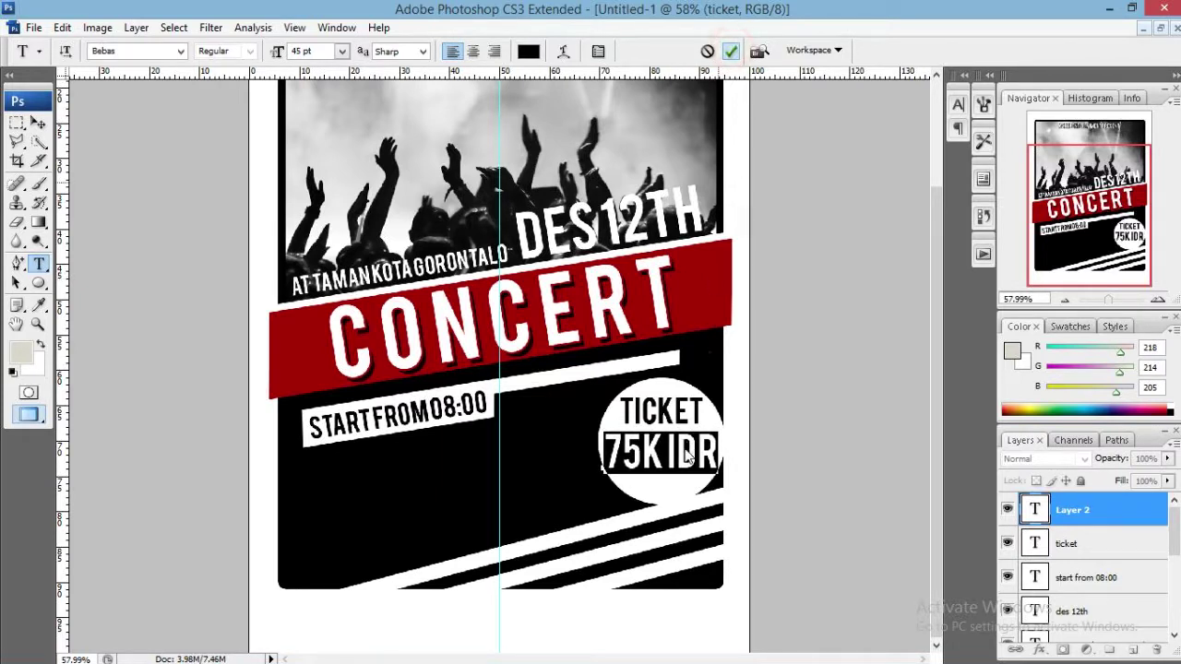
key(v)
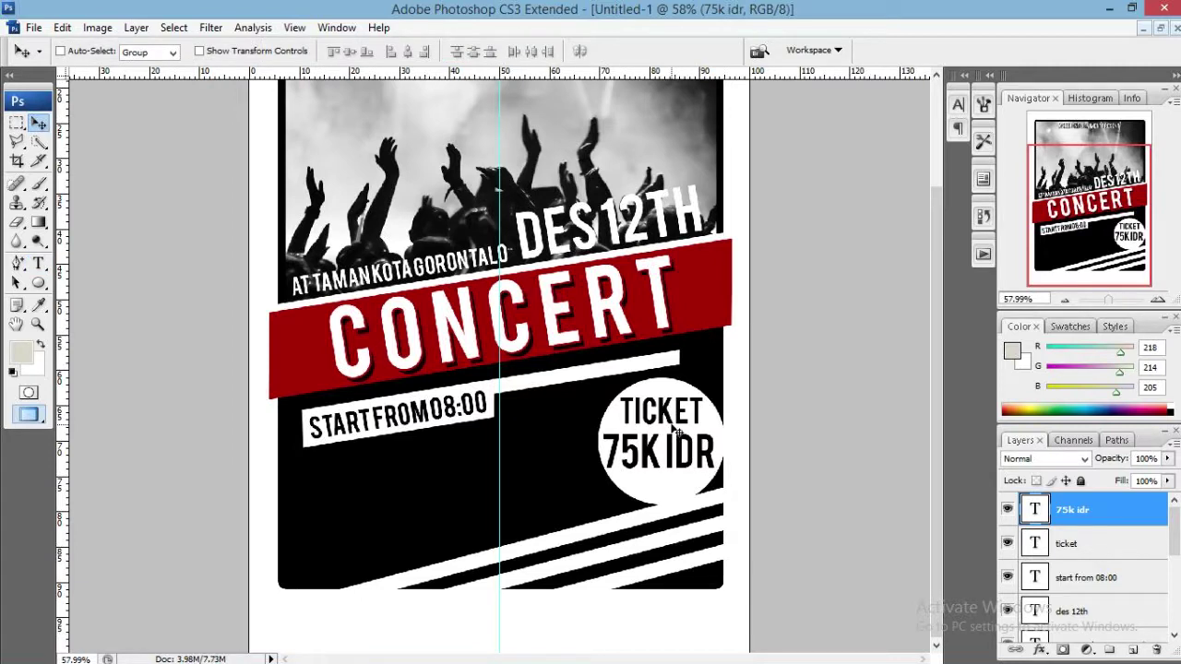
Start a white MATERIKEMAREN - BLUE BAND text line below the start time.
click(1077, 544)
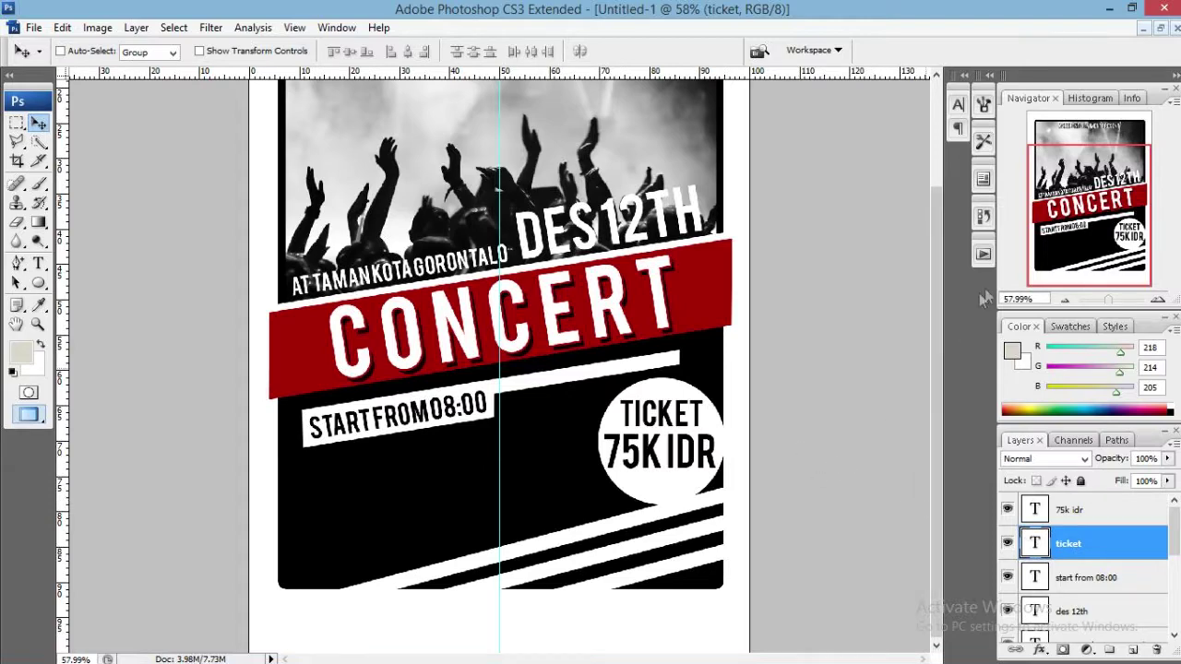
drag(1084, 224, 1046, 268)
key(t)
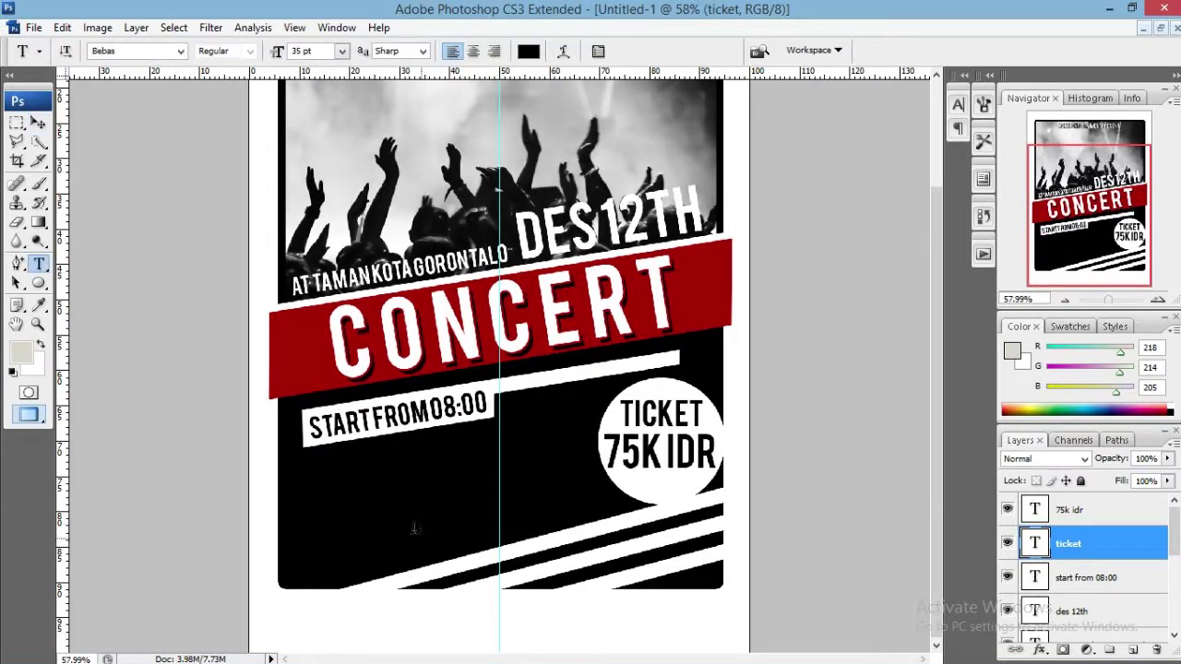
click(380, 498)
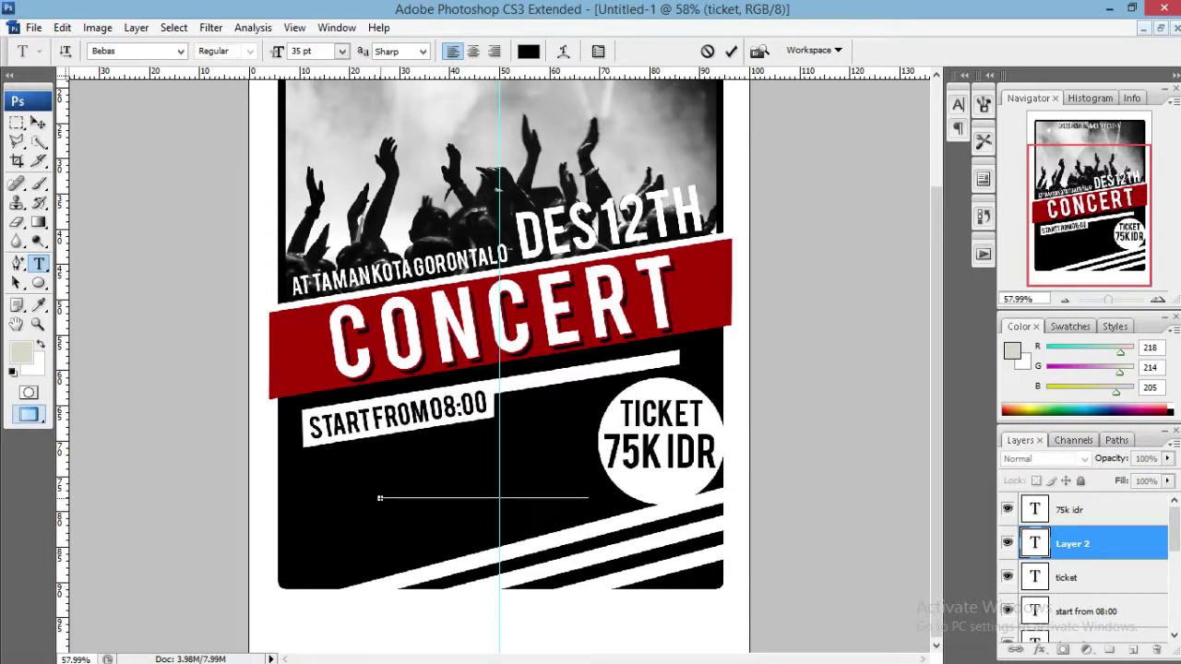
key(ctrl+a)
click(529, 52)
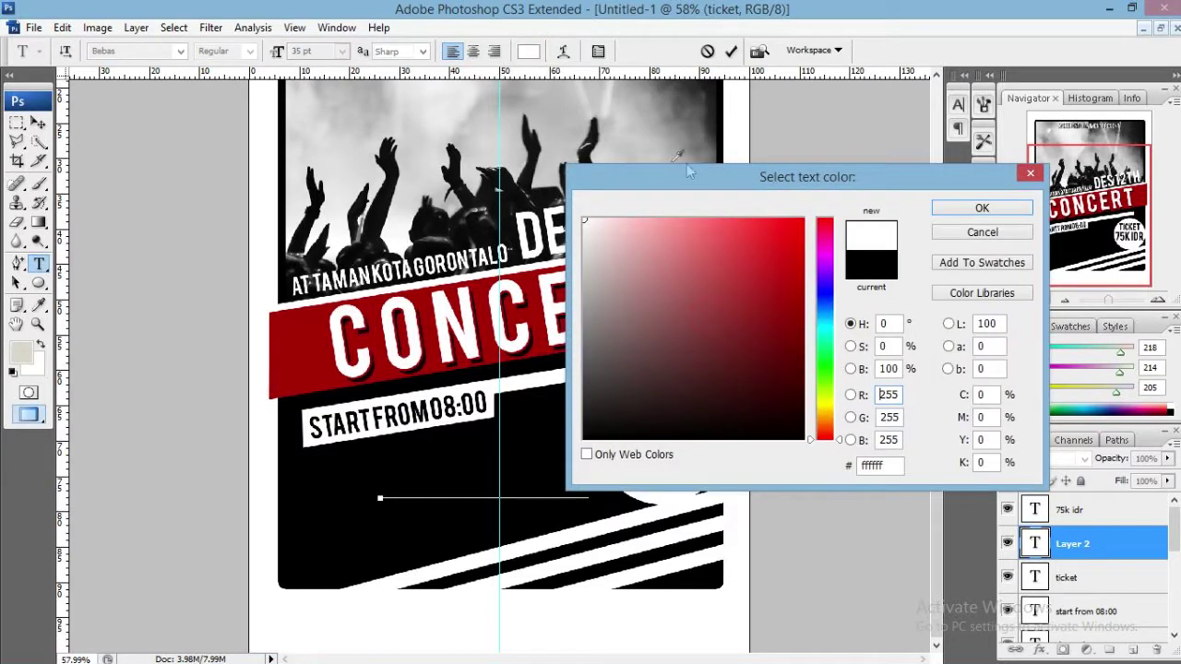
click(980, 214)
click(595, 485)
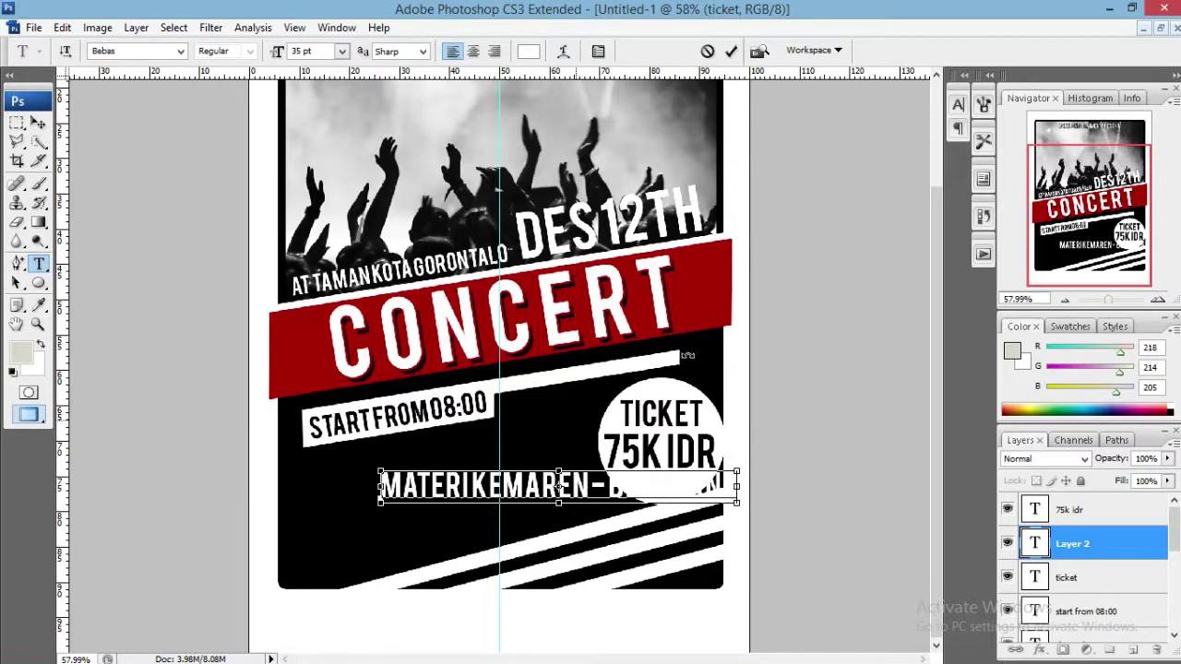
Size the band line to roughly 25 pt and shift it into place.
key(ctrl+a)
drag(684, 358, 589, 357)
mouse_move(275, 51)
mouse_down()
mouse_move(261, 52)
mouse_move(268, 46)
mouse_up()
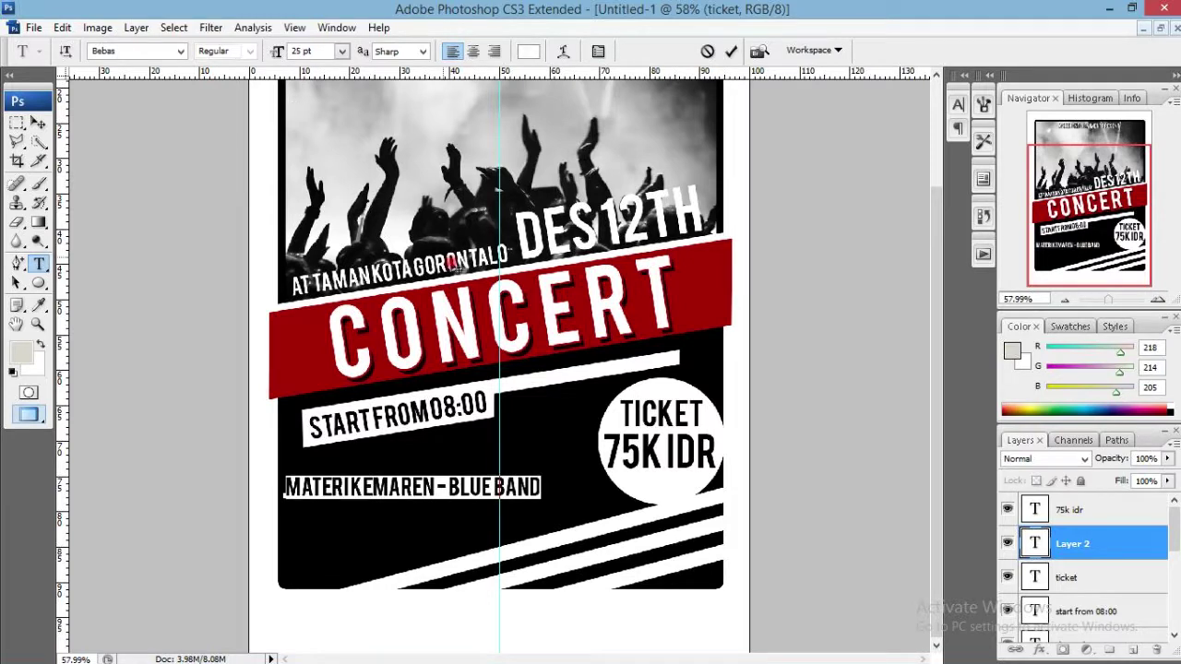
drag(437, 272, 465, 265)
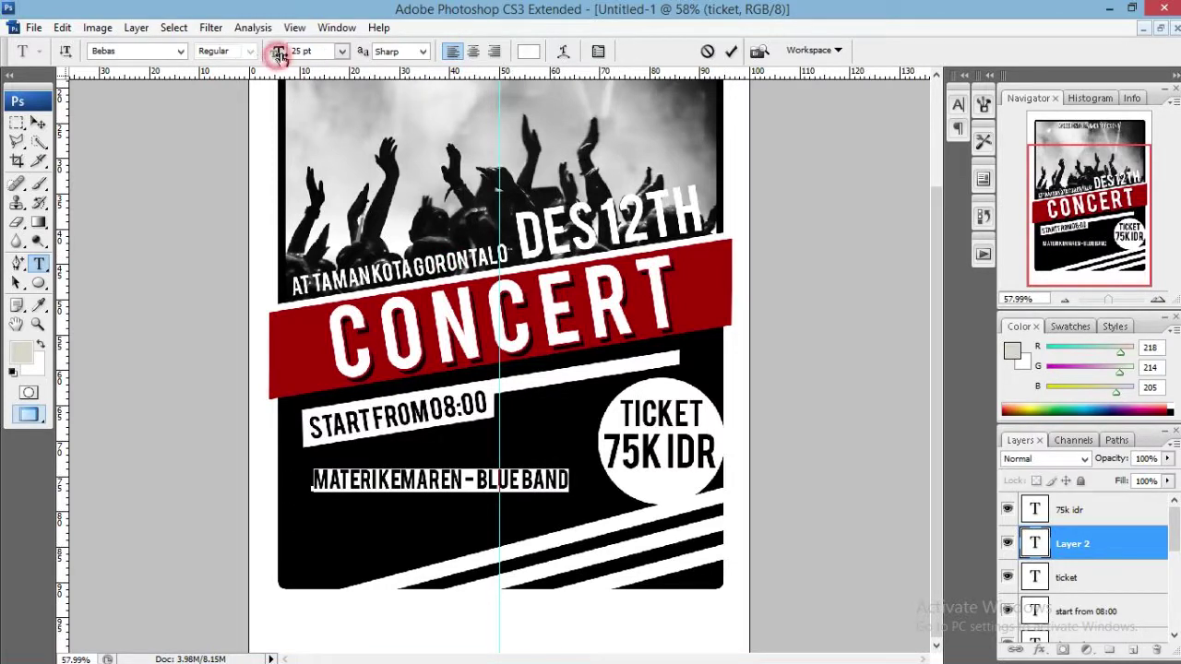
drag(283, 50, 277, 51)
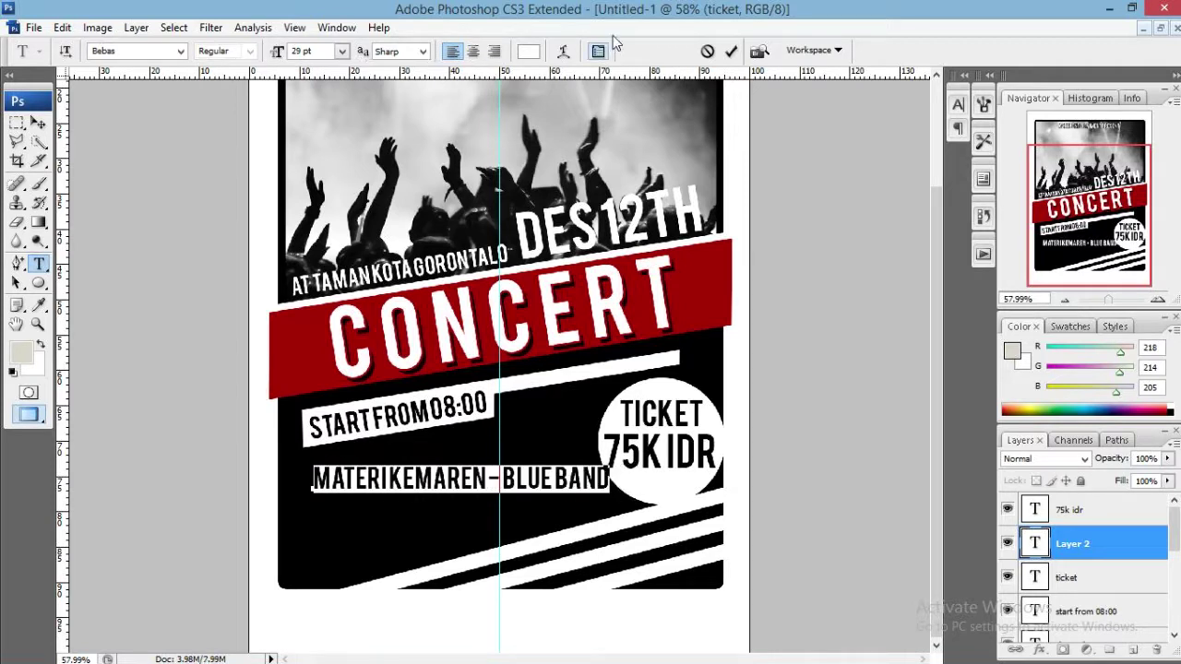
click(731, 51)
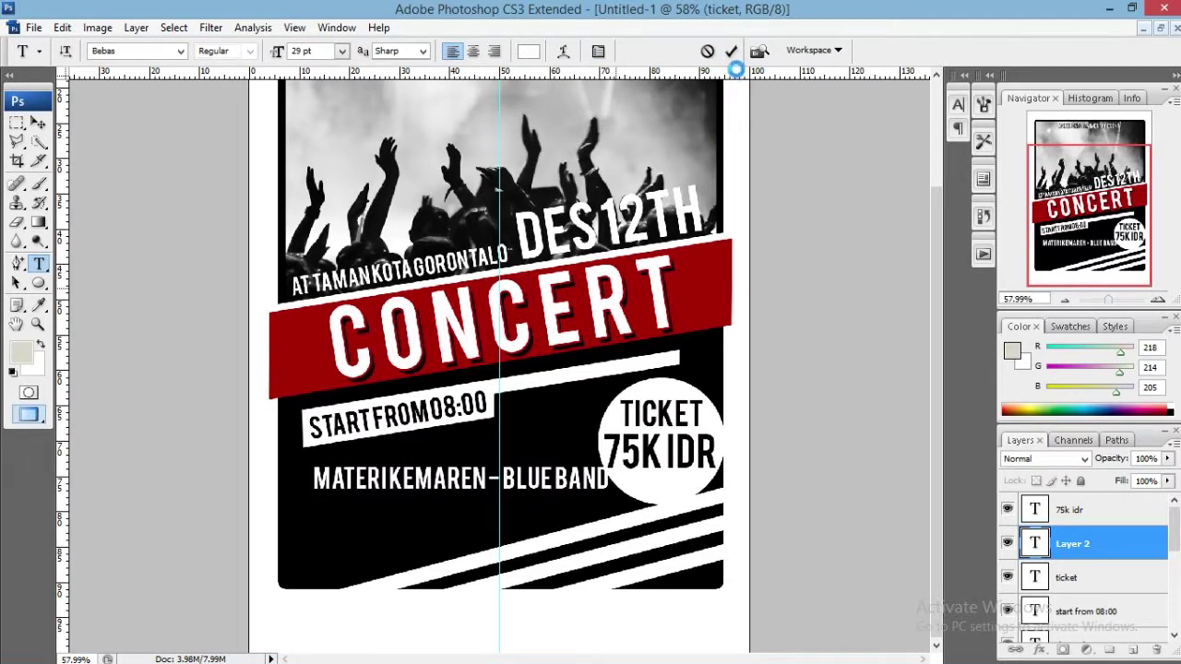
Rotate the band line -9 degrees and move it alongside the start time.
key(v)
key(ctrl+t)
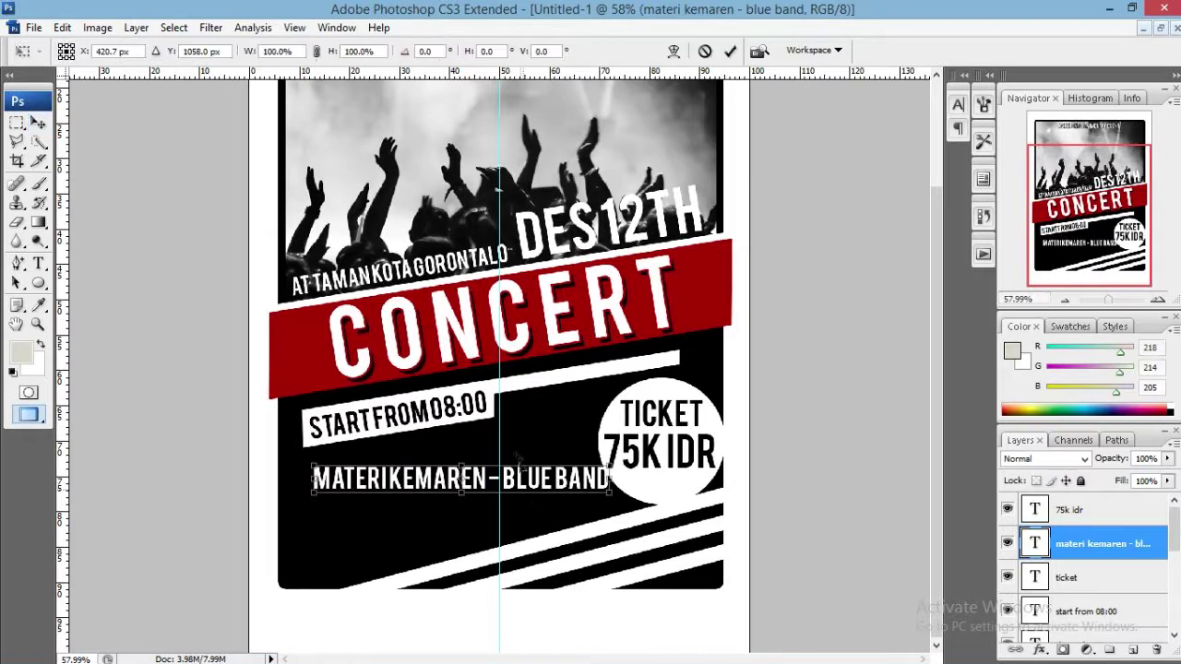
click(434, 51)
text(-9)
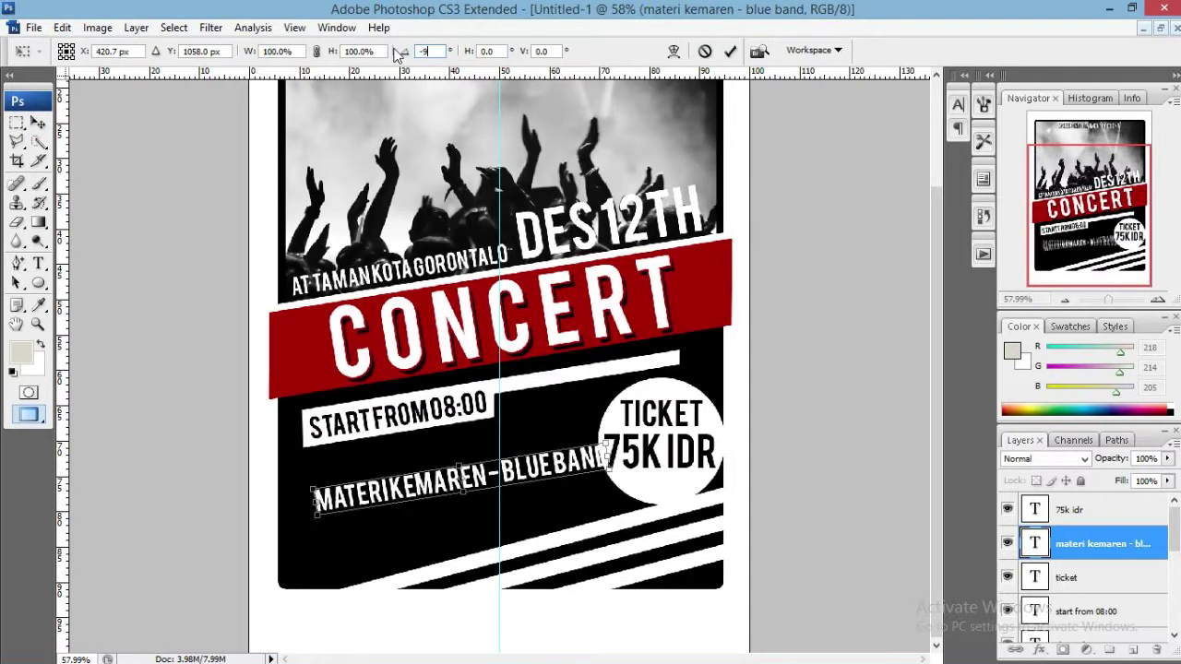
key(Return)
click(730, 50)
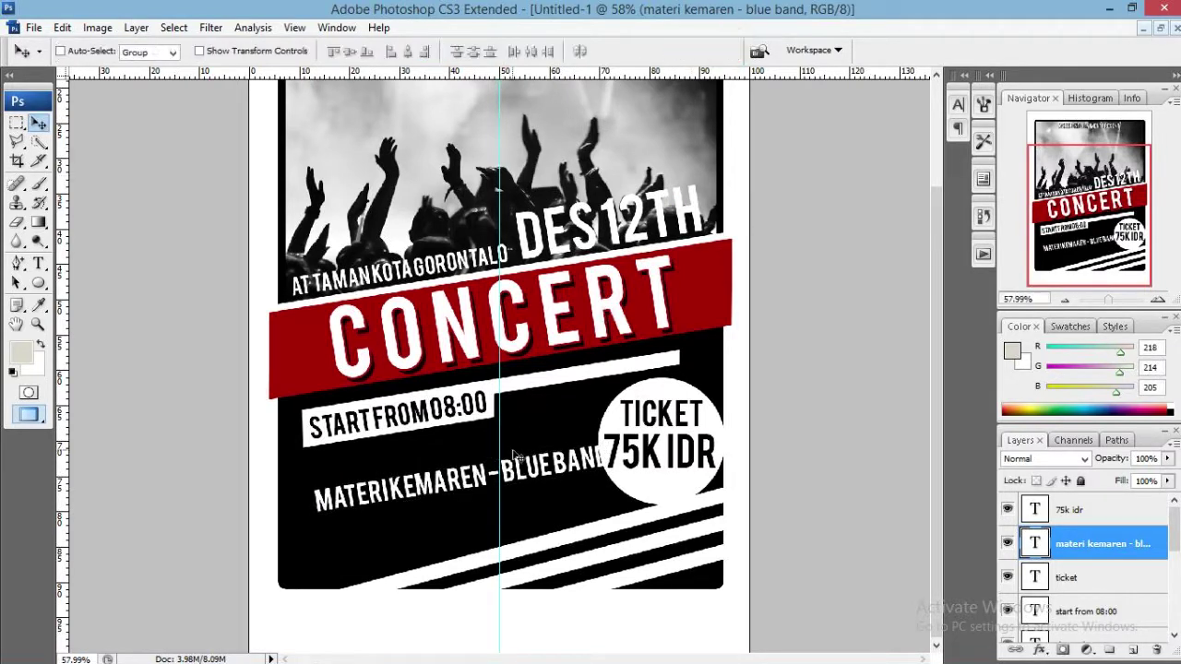
drag(467, 480, 477, 523)
click(466, 472)
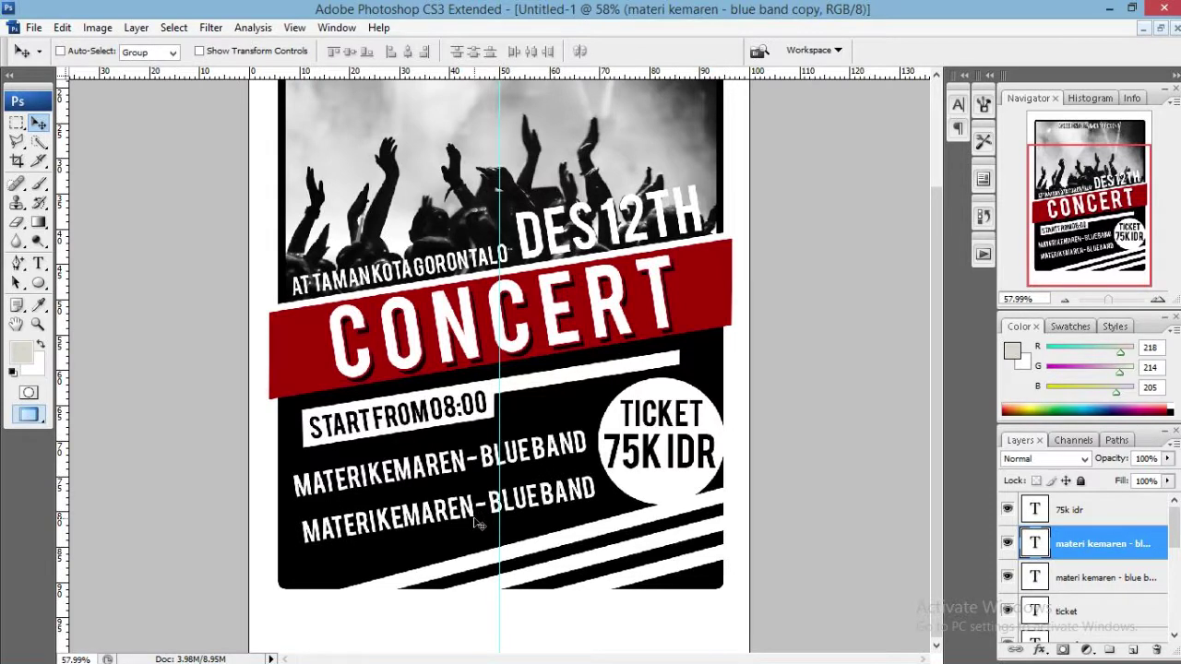
key(t)
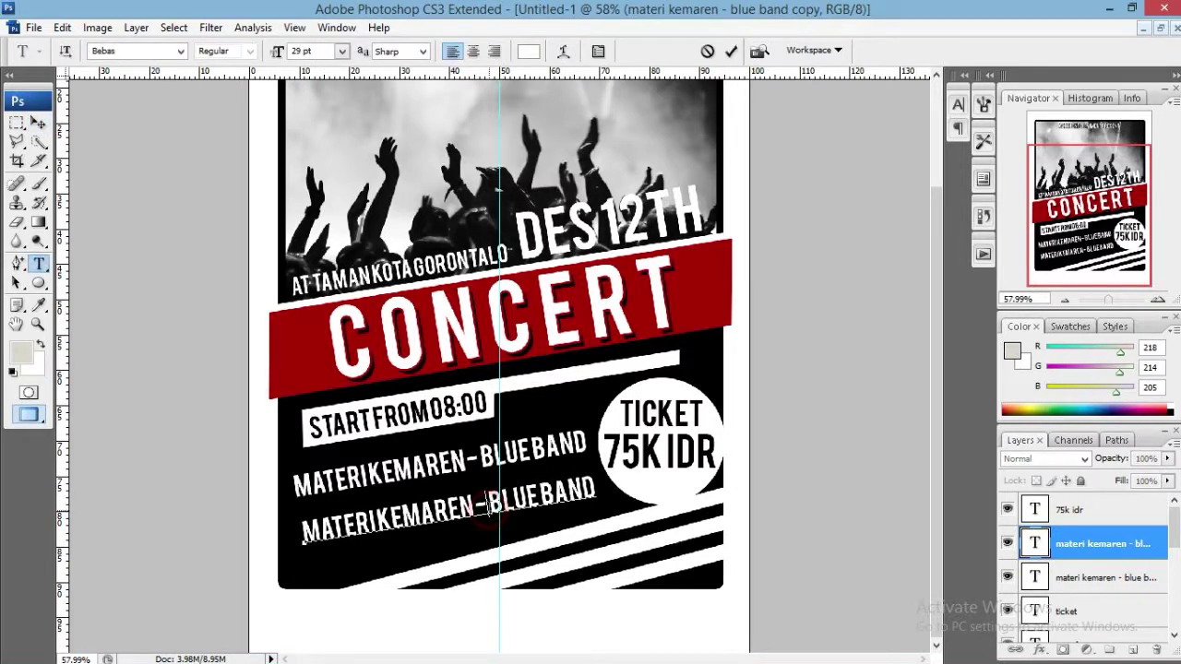
click(480, 508)
key(ctrl+a)
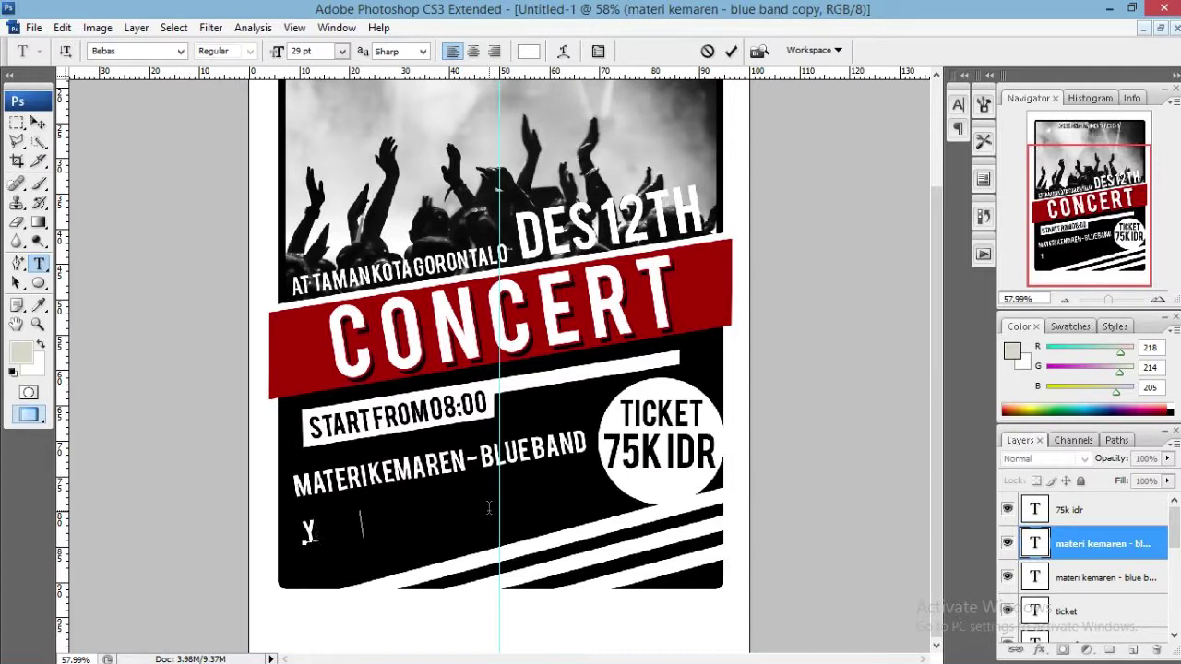
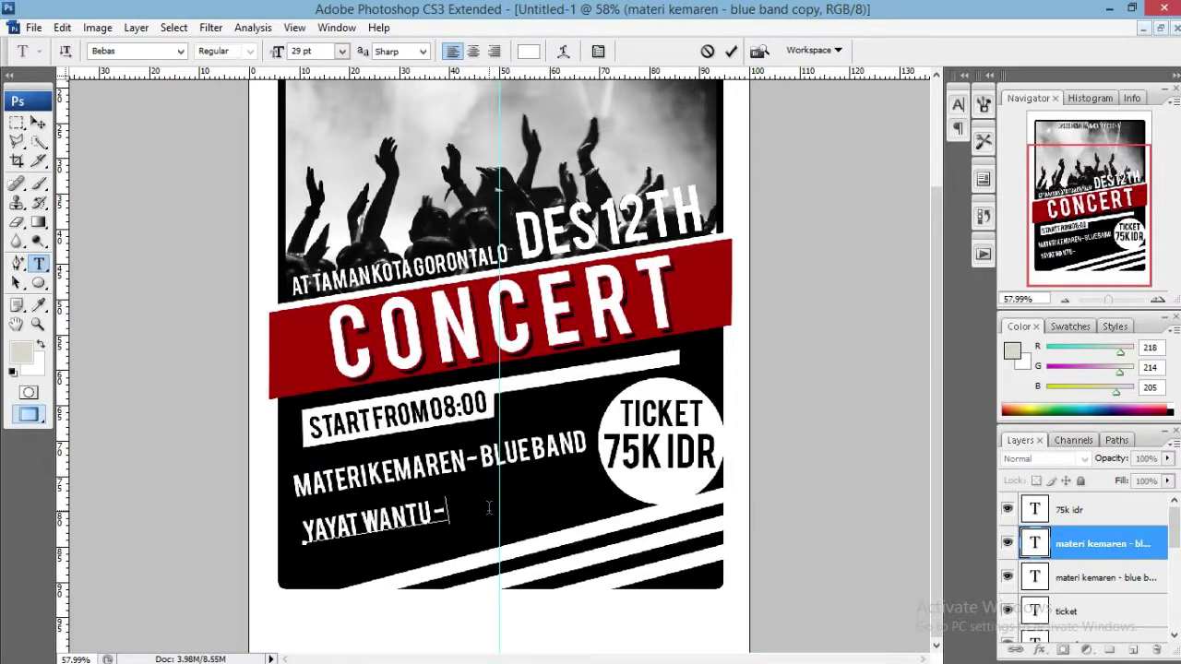
text( - lantang suara)
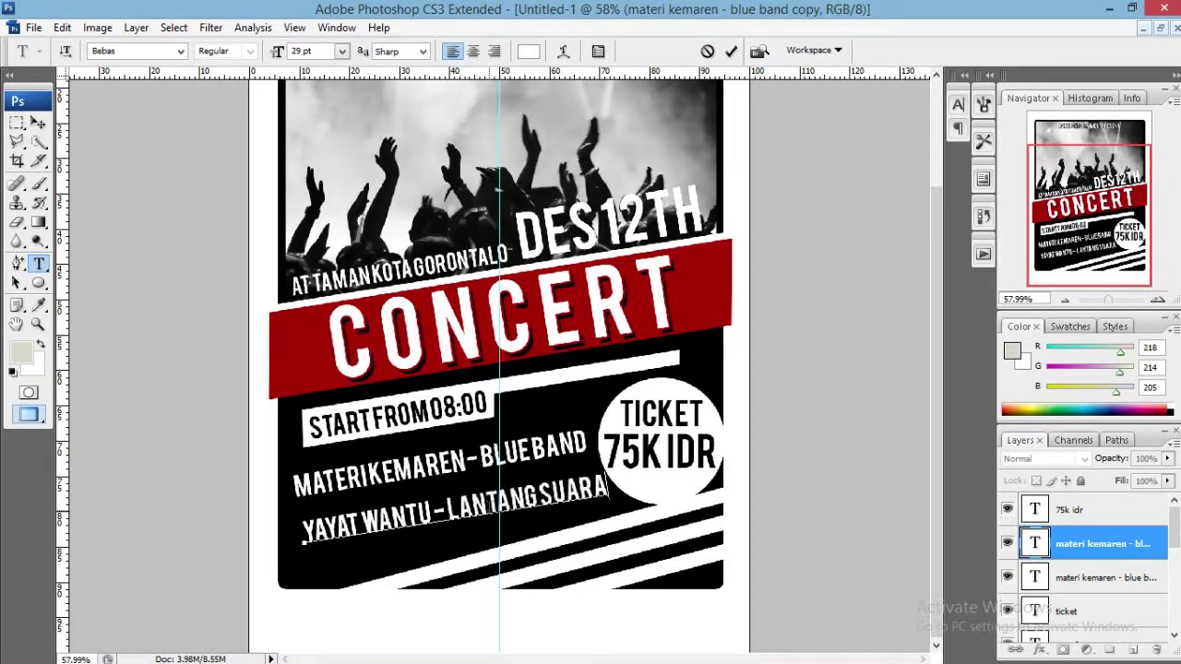
click(731, 51)
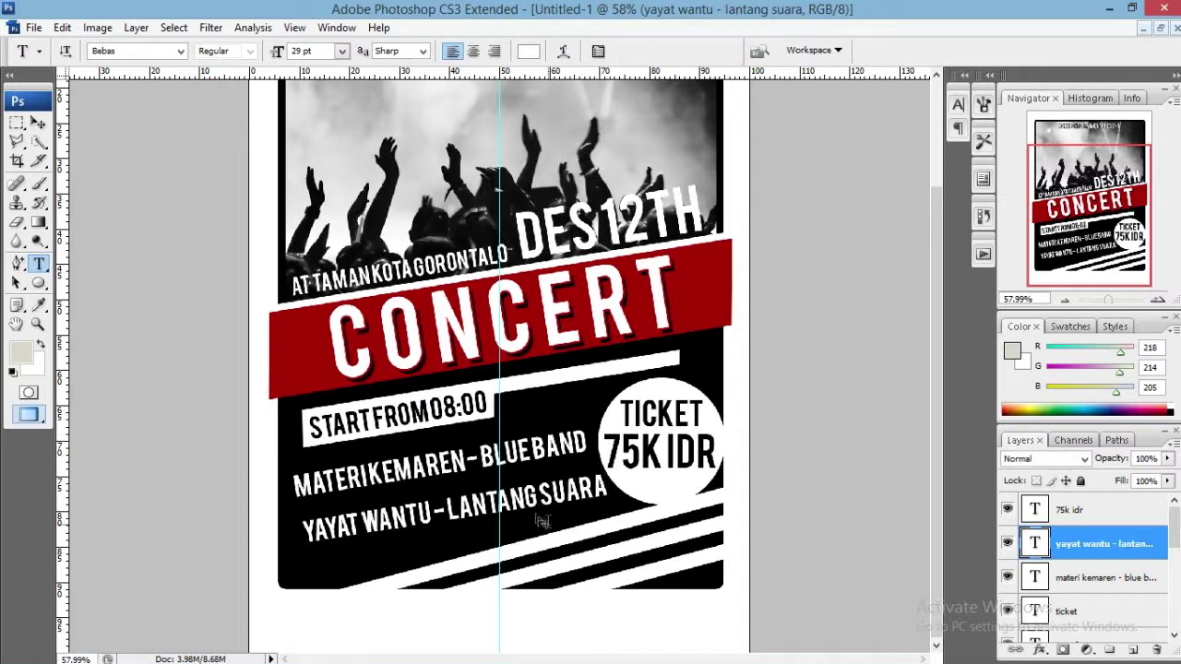
Position the two band lines one below the other under the start time.
key(v)
drag(528, 487, 523, 498)
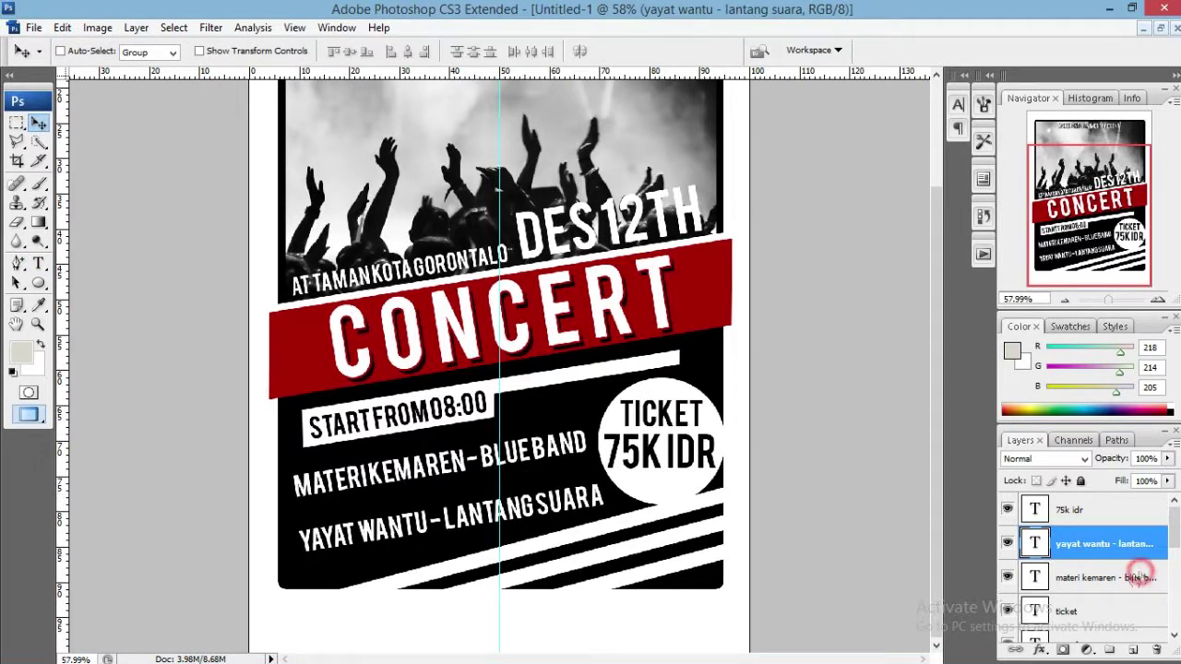
click(1141, 574)
drag(589, 462, 585, 476)
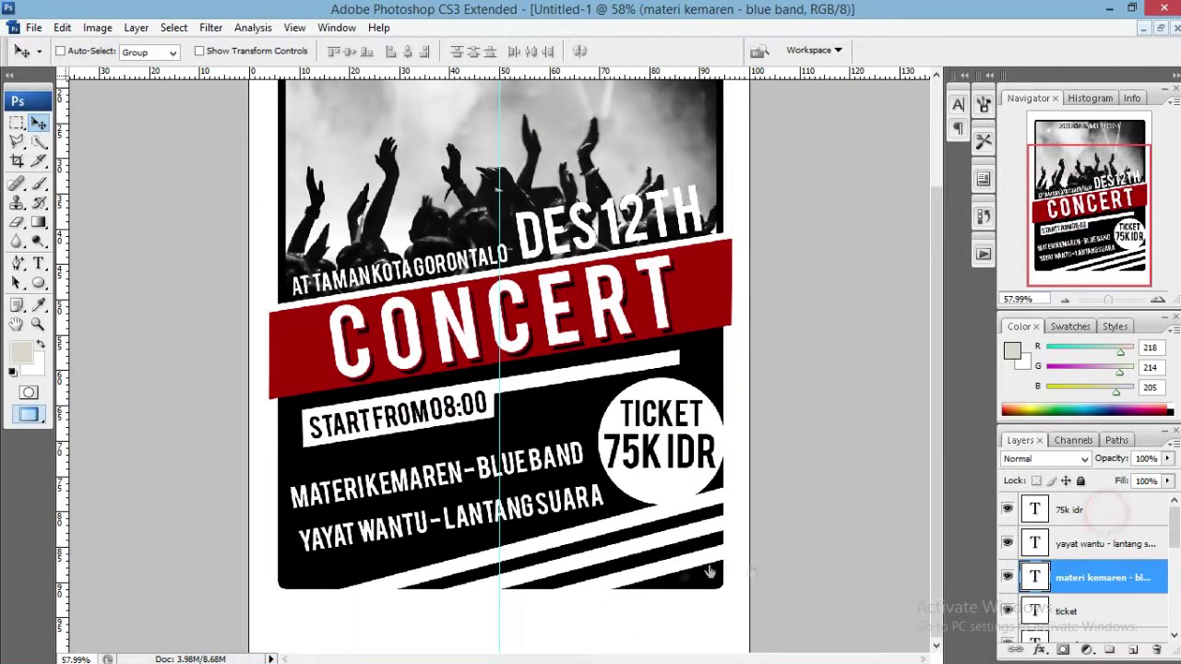
Add a new text line reading 'azrulentertaiment' at the bottom of the flyer.
click(1097, 510)
key(t)
click(427, 610)
text(azrul)
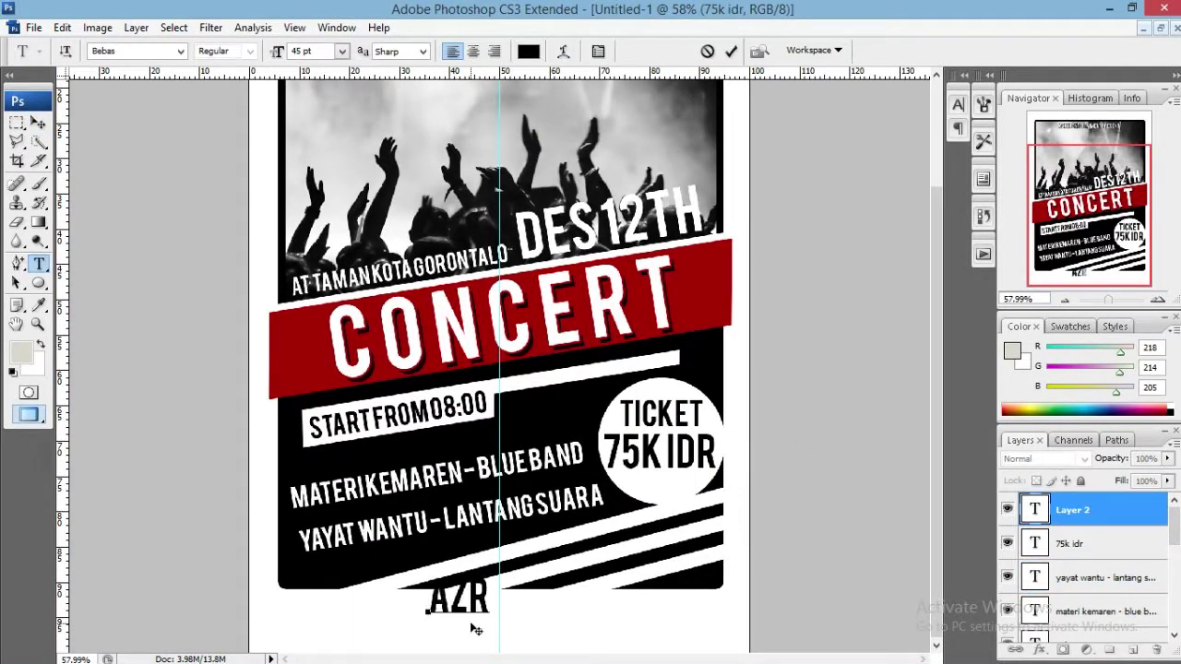
text(enter)
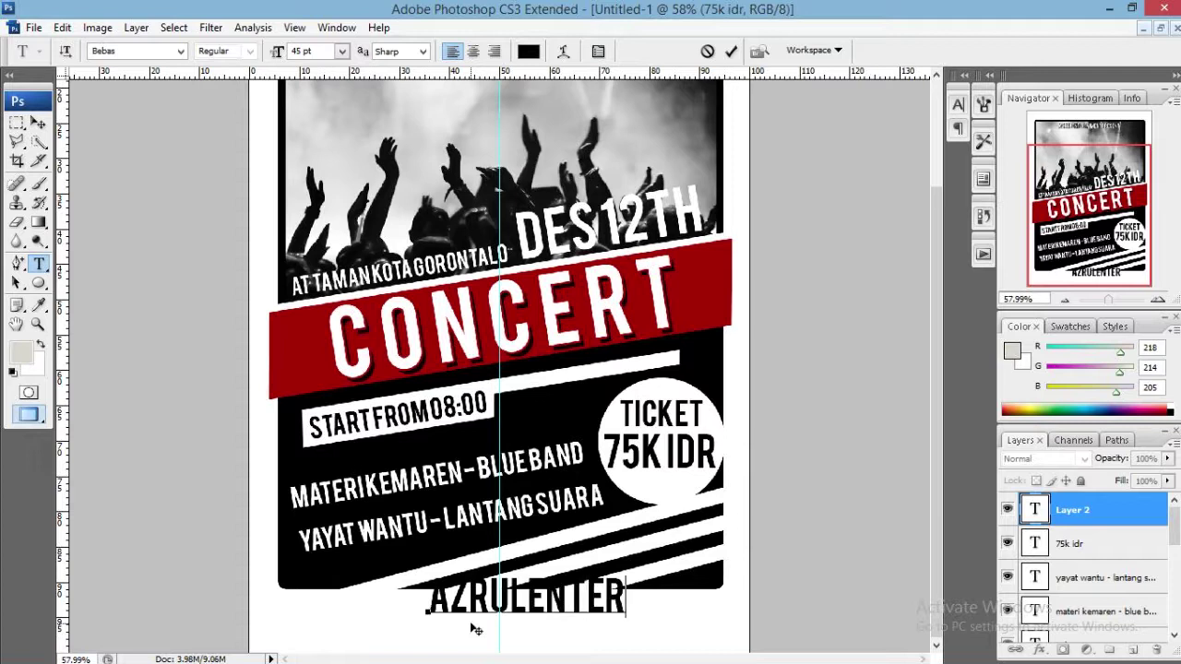
text(taiment)
Resize the footer web address text, entering 18 pt, adjusting it to fit, and commit.
key(ctrl+a)
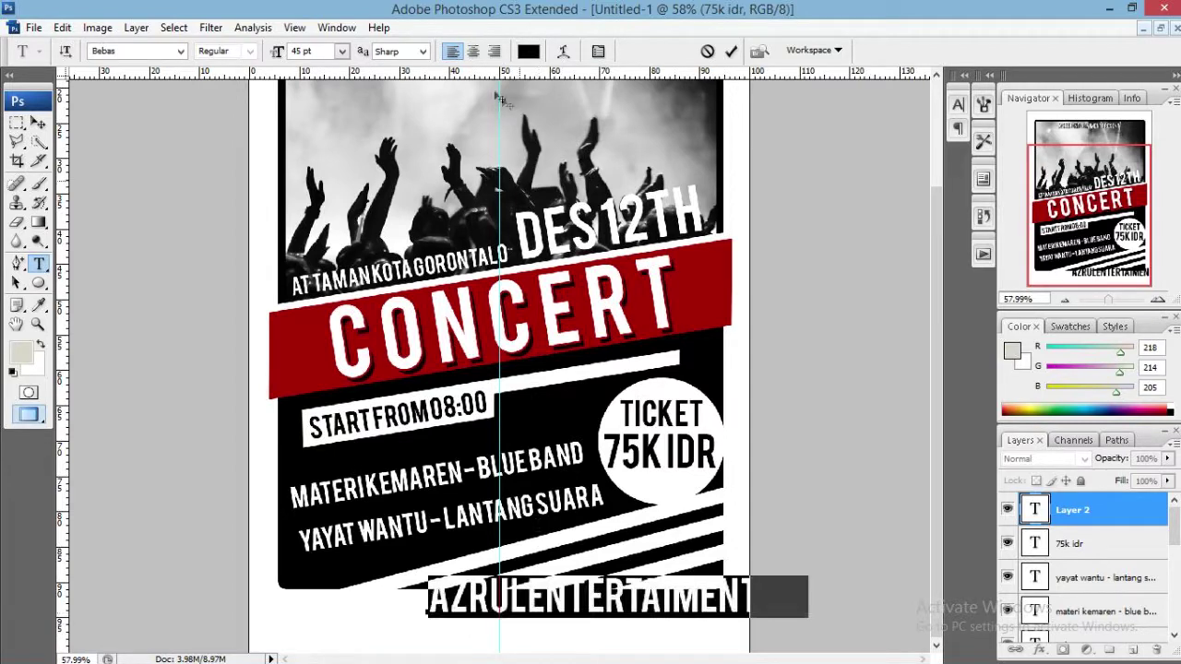
drag(279, 50, 263, 55)
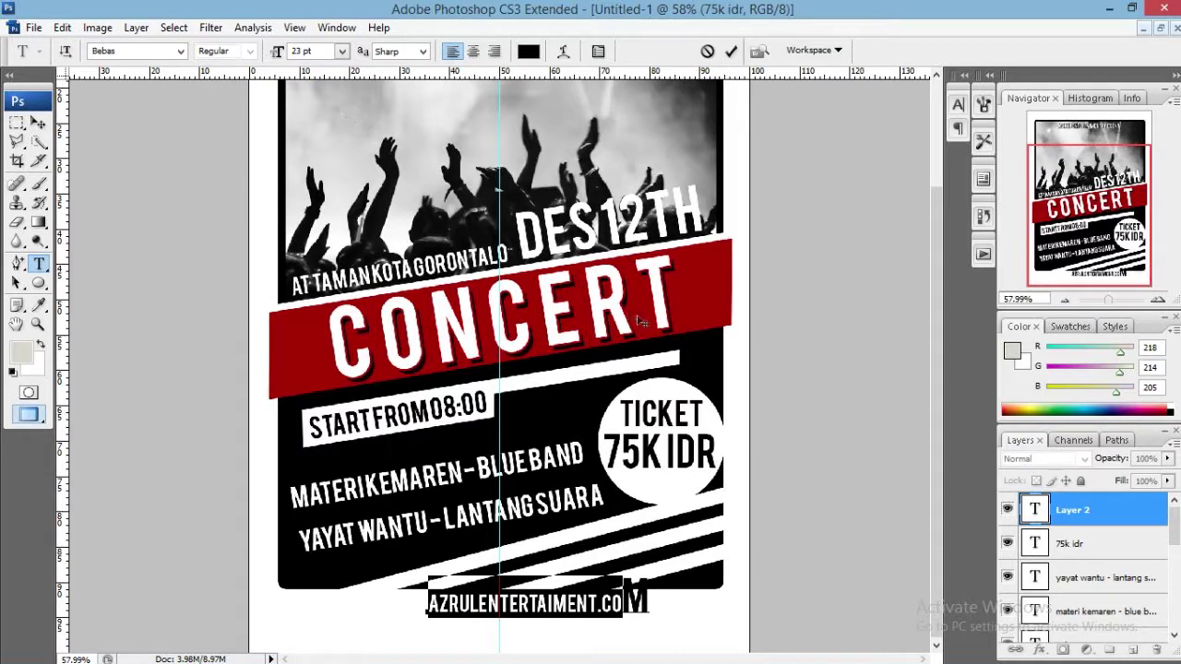
drag(656, 373, 633, 364)
key(ctrl+a)
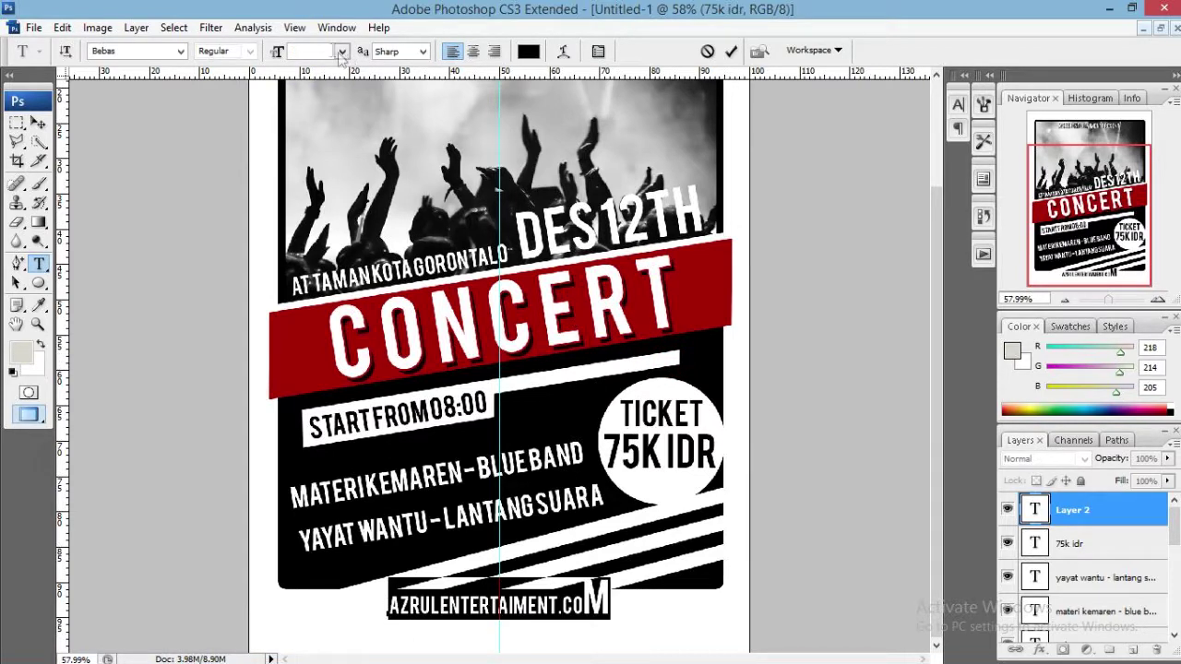
click(329, 50)
text(18)
key(Return)
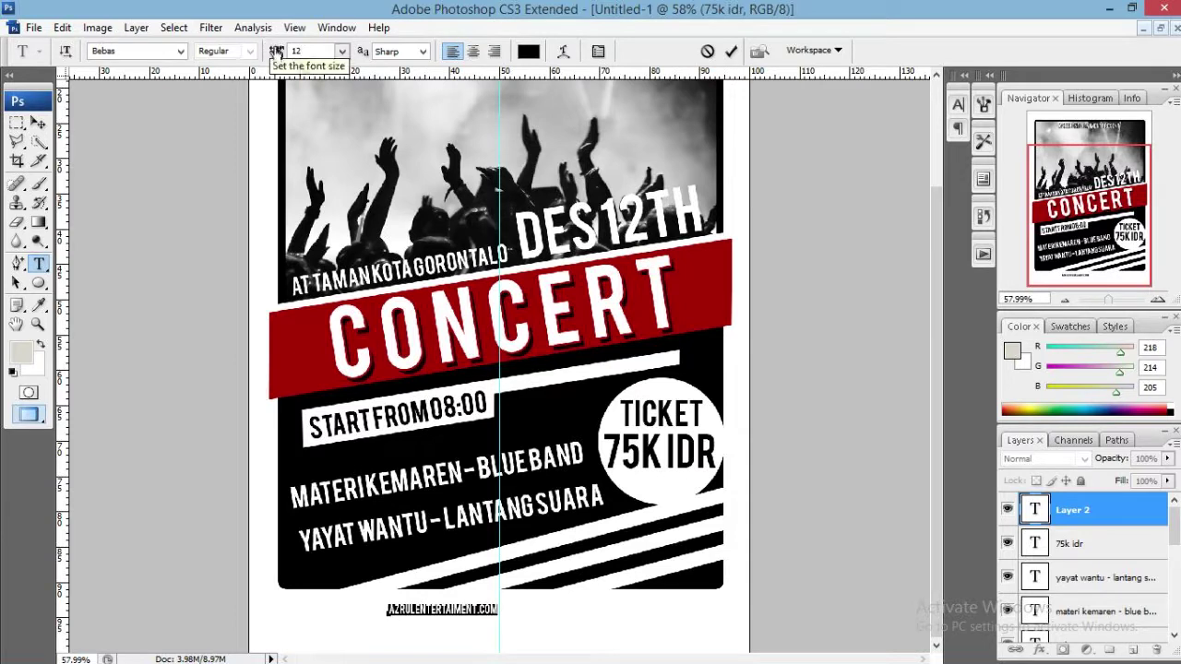
drag(280, 54, 287, 52)
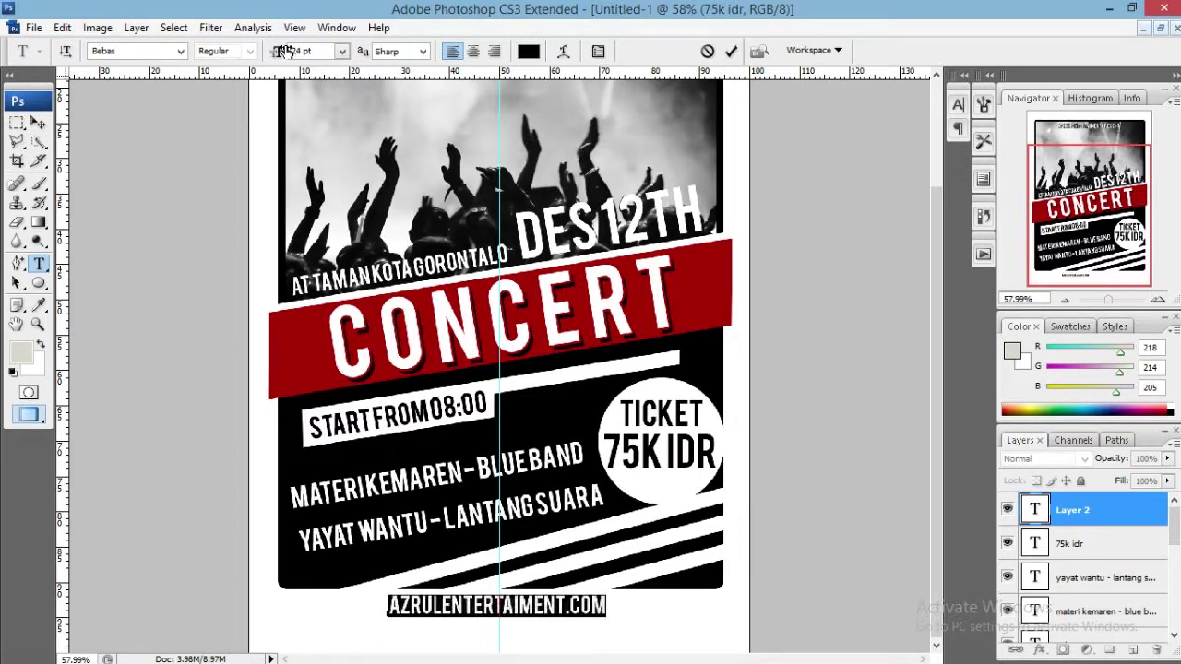
click(730, 50)
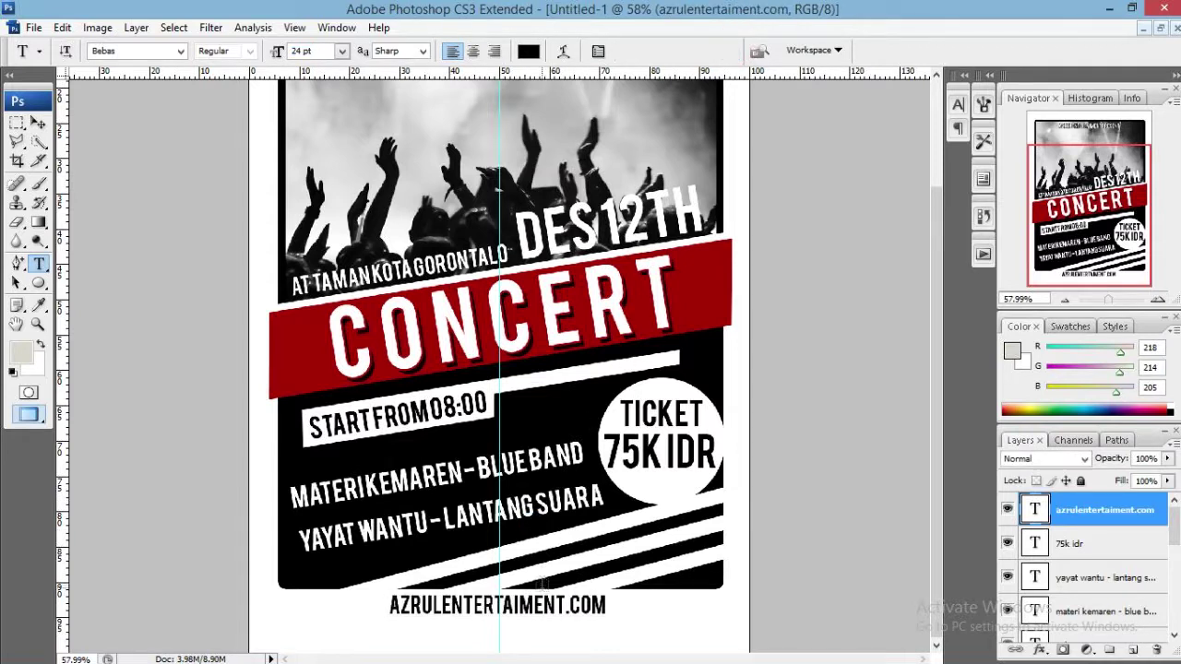
Nudge the footer text slightly right so it sits centred below the black panel.
key(v)
key(ctrl+t)
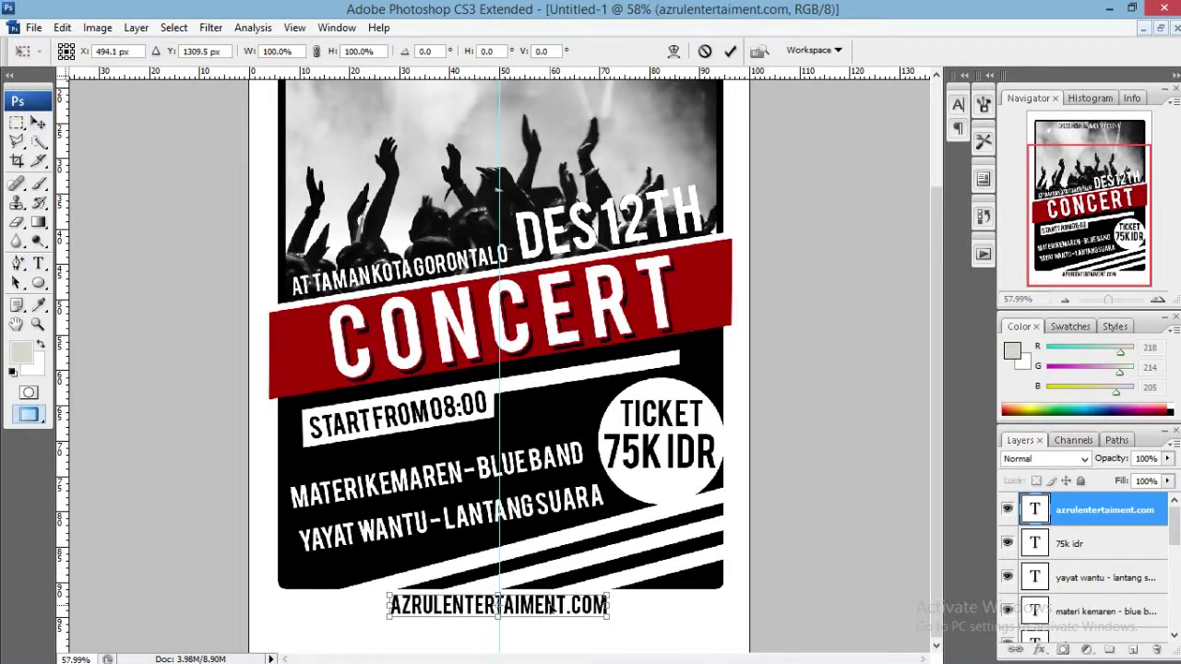
drag(551, 607, 553, 607)
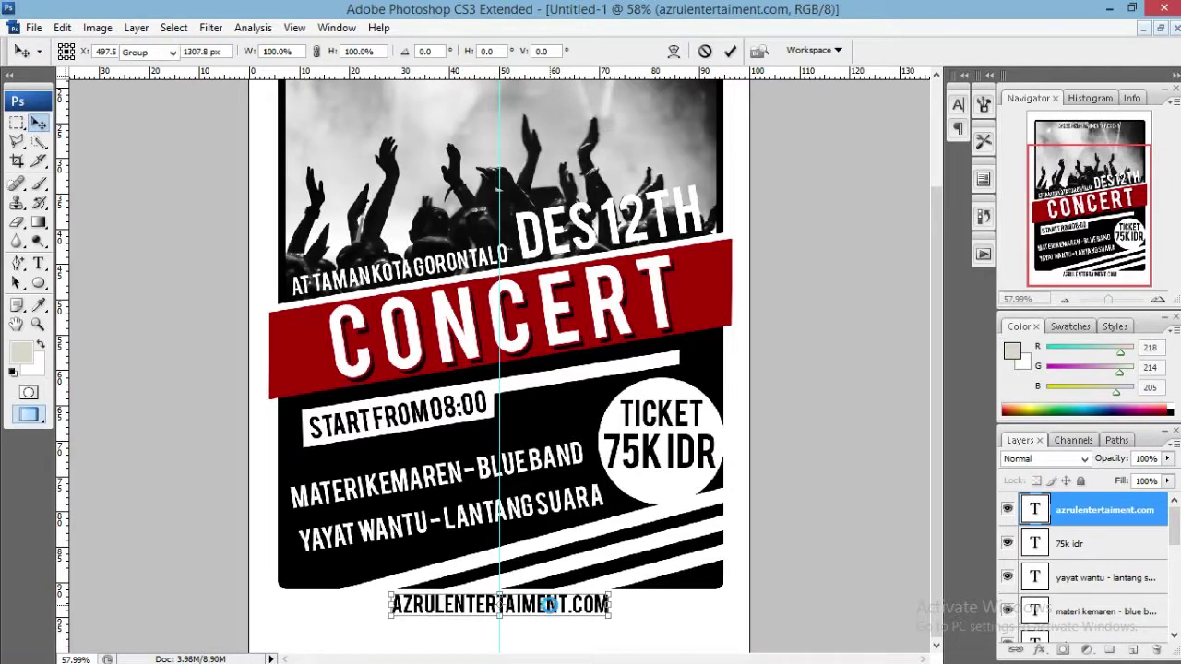
key(Return)
scroll(462, 460, down, 3)
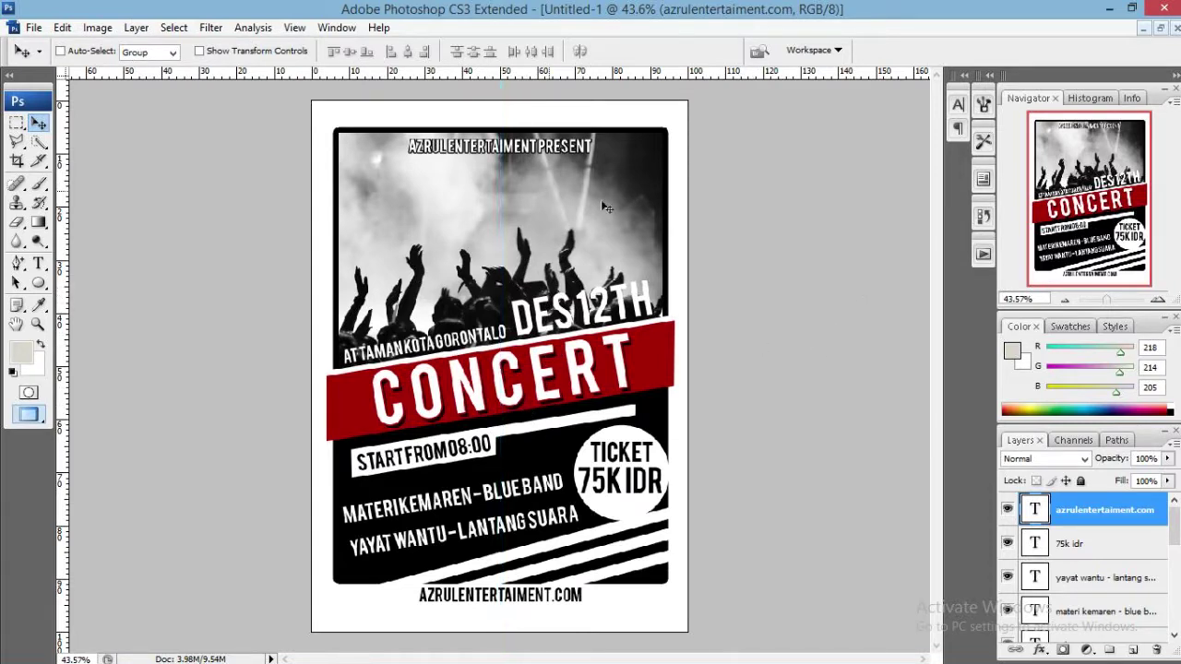
Start a Save As for the flyer and switch the save location to drive F:.
click(34, 28)
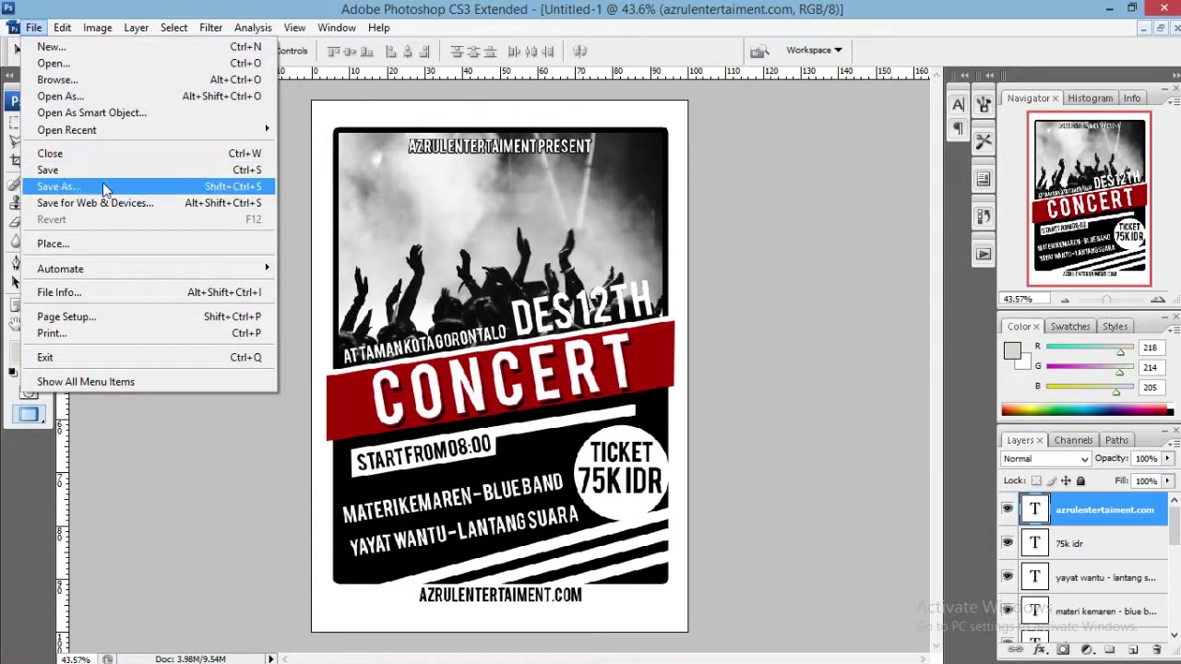
click(92, 186)
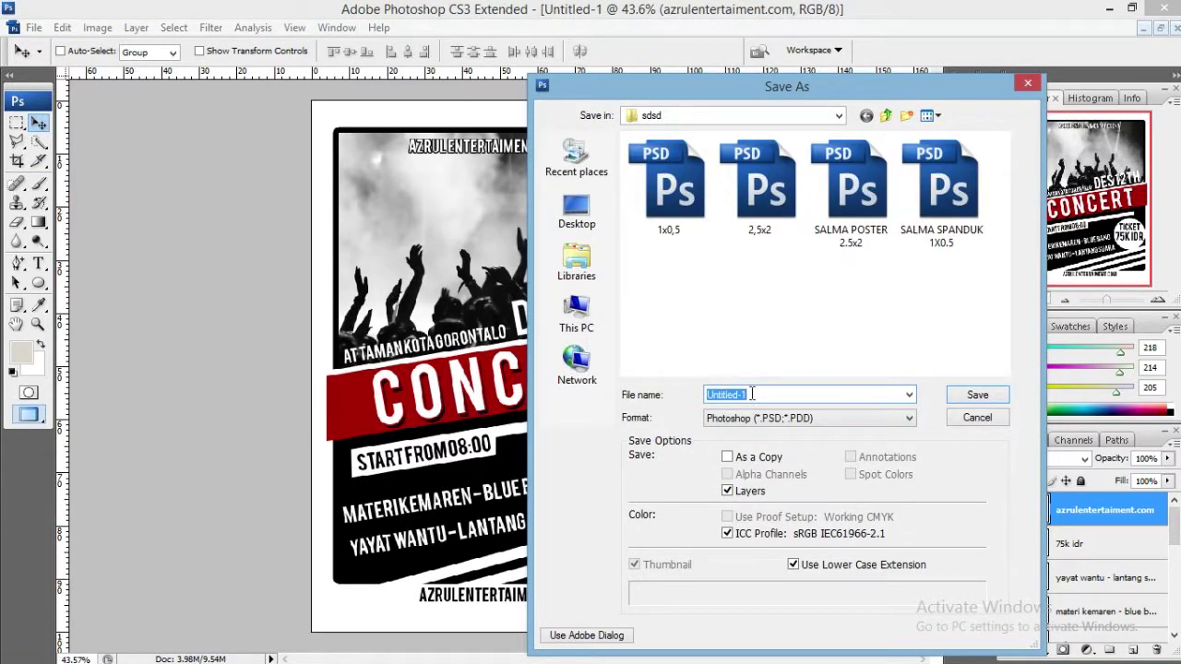
click(839, 117)
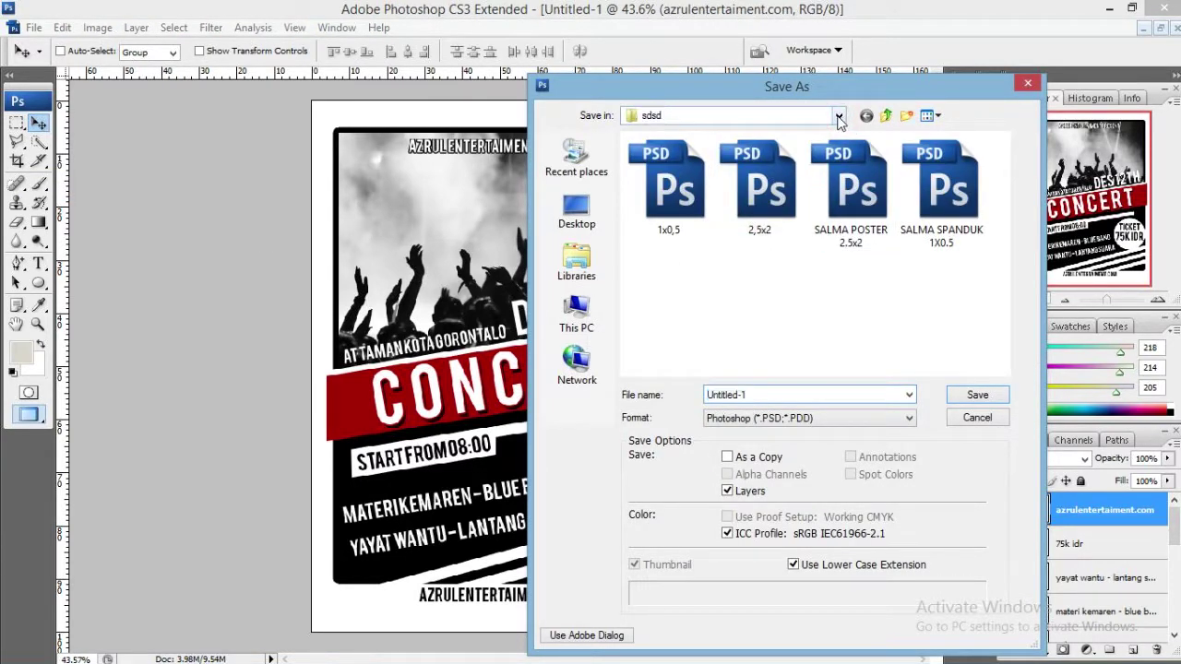
click(839, 116)
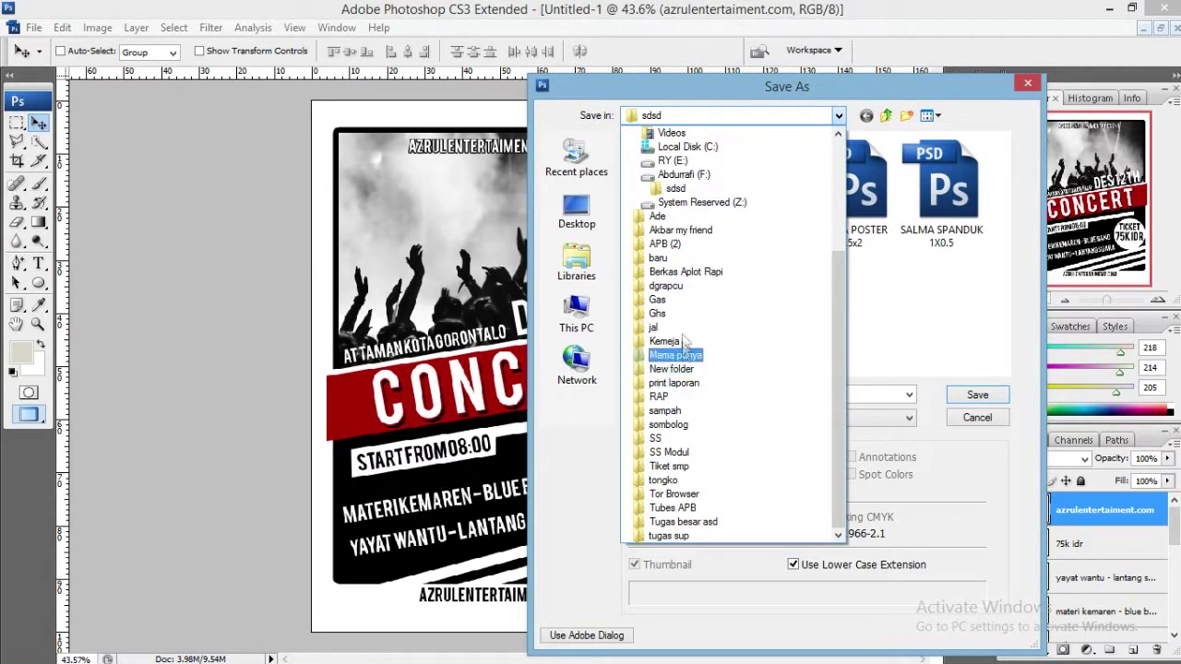
scroll(667, 490, up, 4)
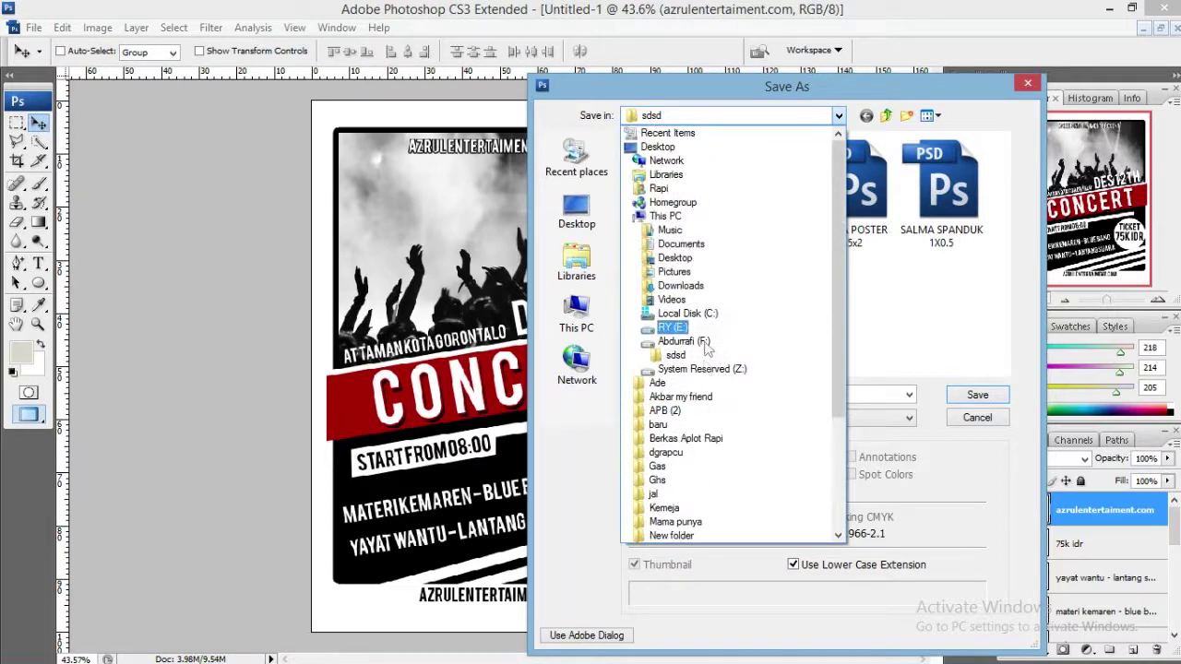
click(690, 341)
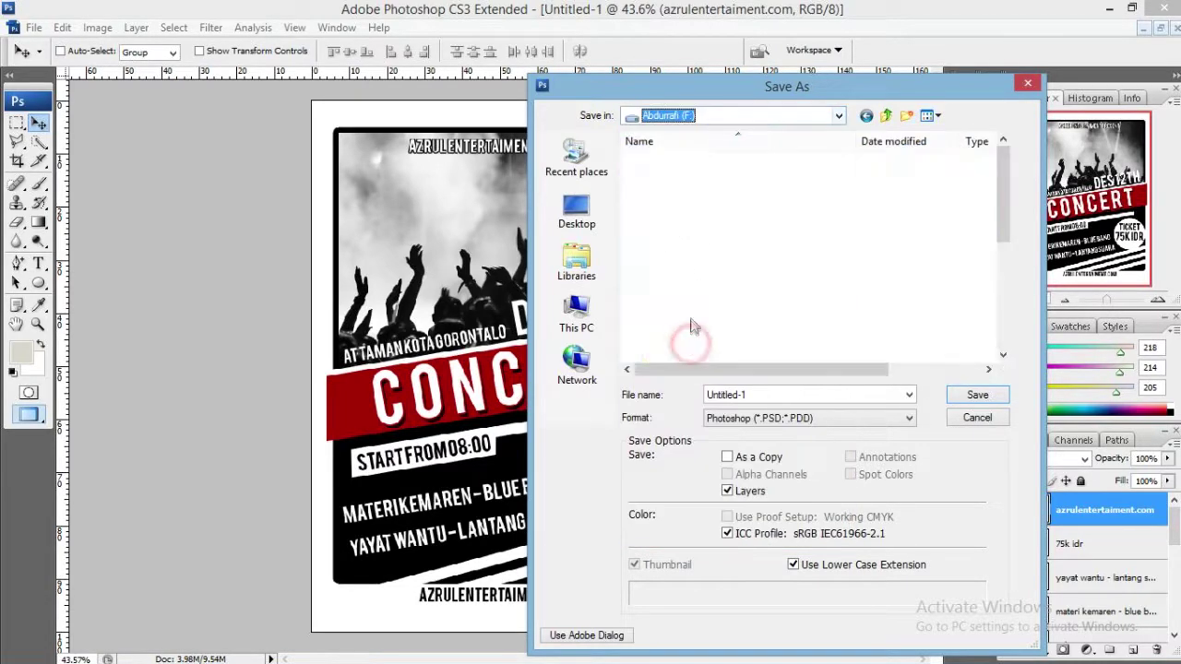
Open the mem folder, confirm the PSD save, then cancel the Format Options prompt.
click(691, 350)
click(707, 344)
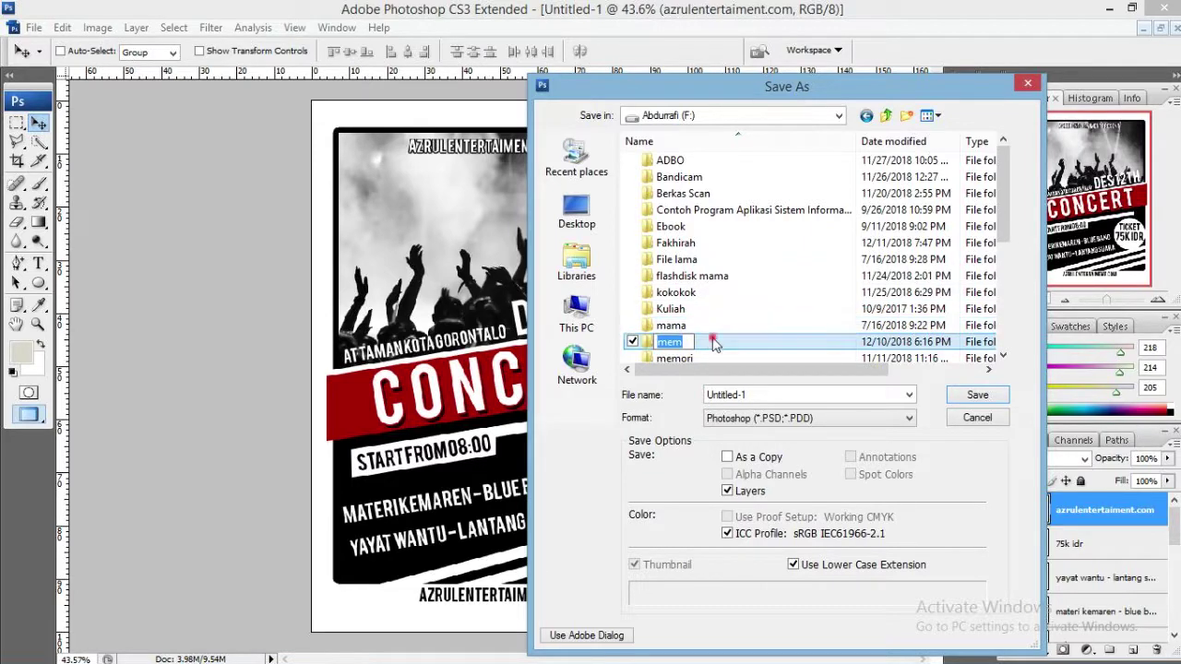
double_click(714, 346)
key(Return)
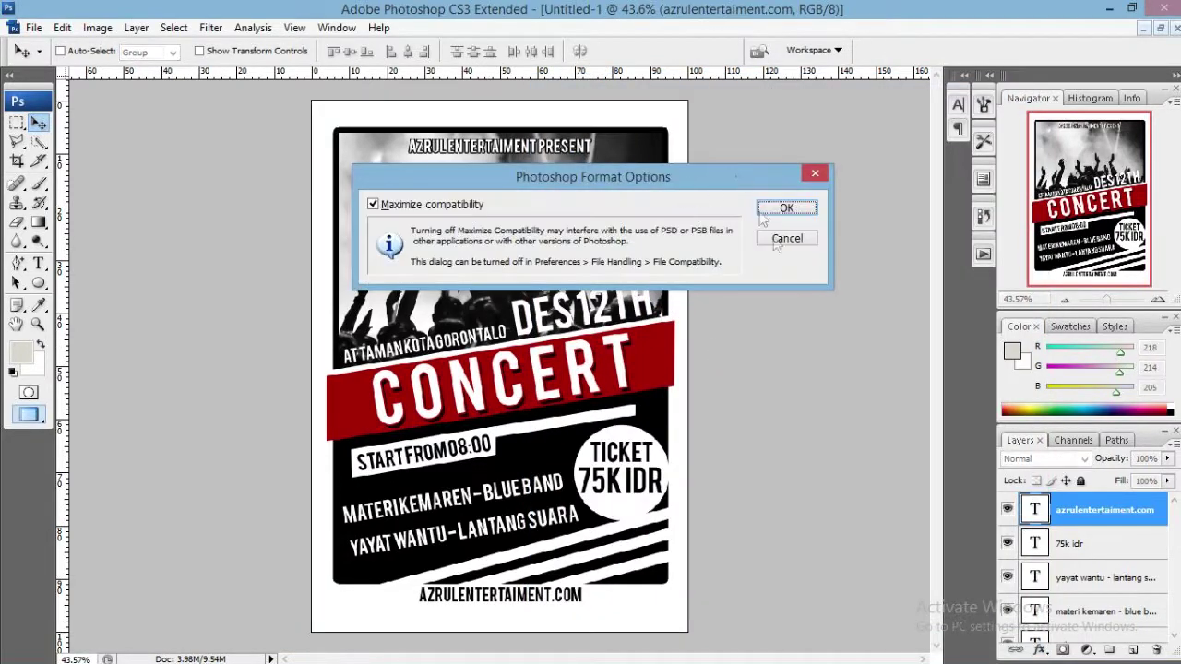
click(793, 237)
click(34, 27)
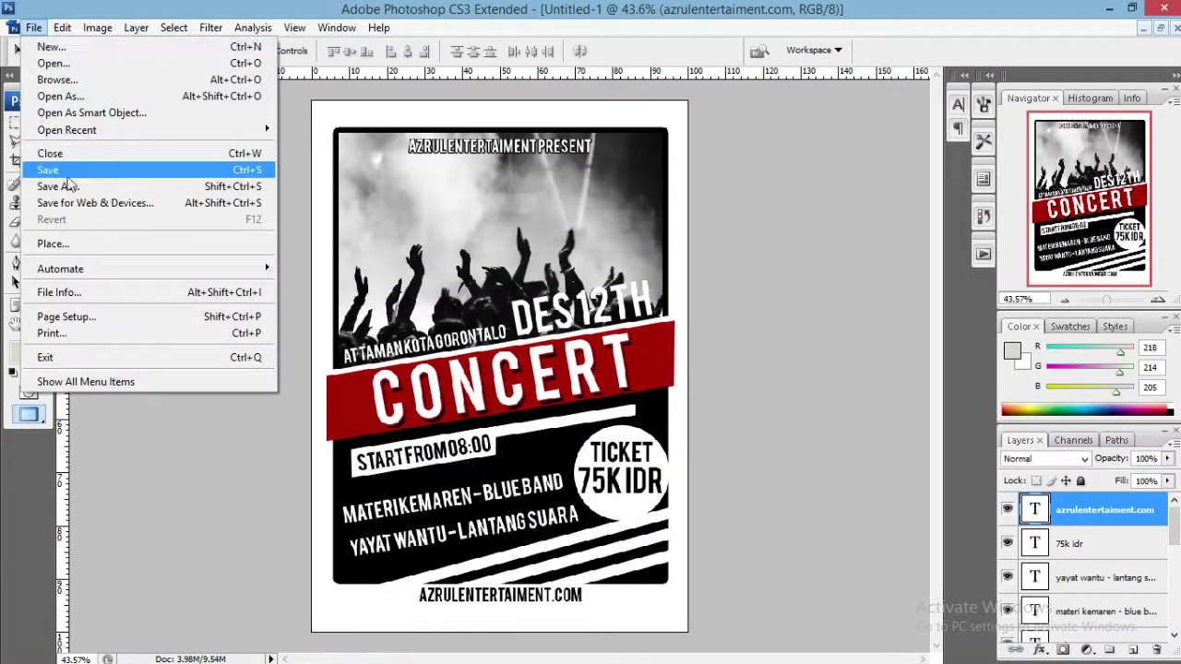
Save the flyer as JPEG named 'konser' in the Te Uti > Flyer folder, accepting JPEG Options.
click(69, 179)
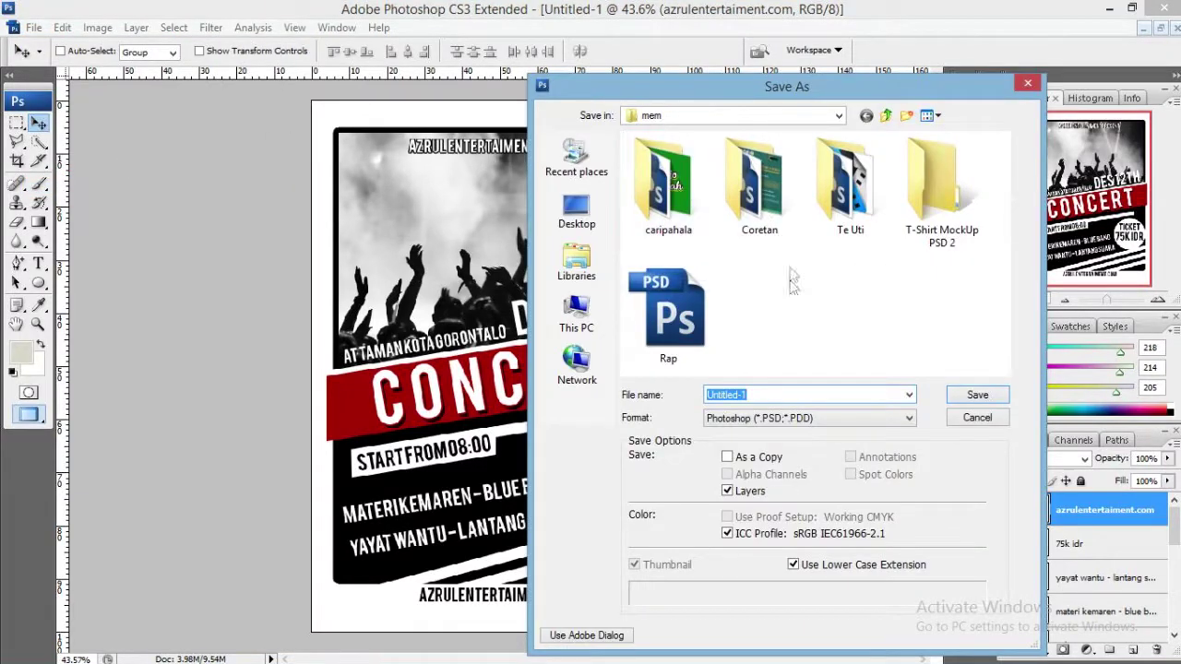
click(786, 295)
double_click(835, 189)
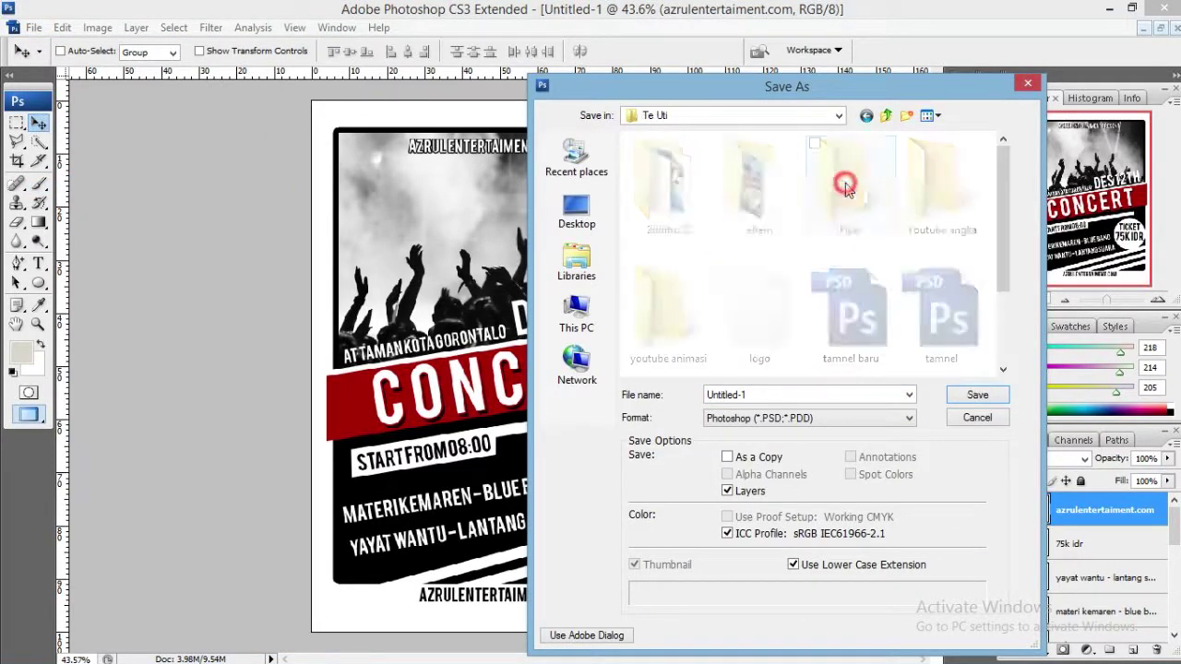
double_click(849, 212)
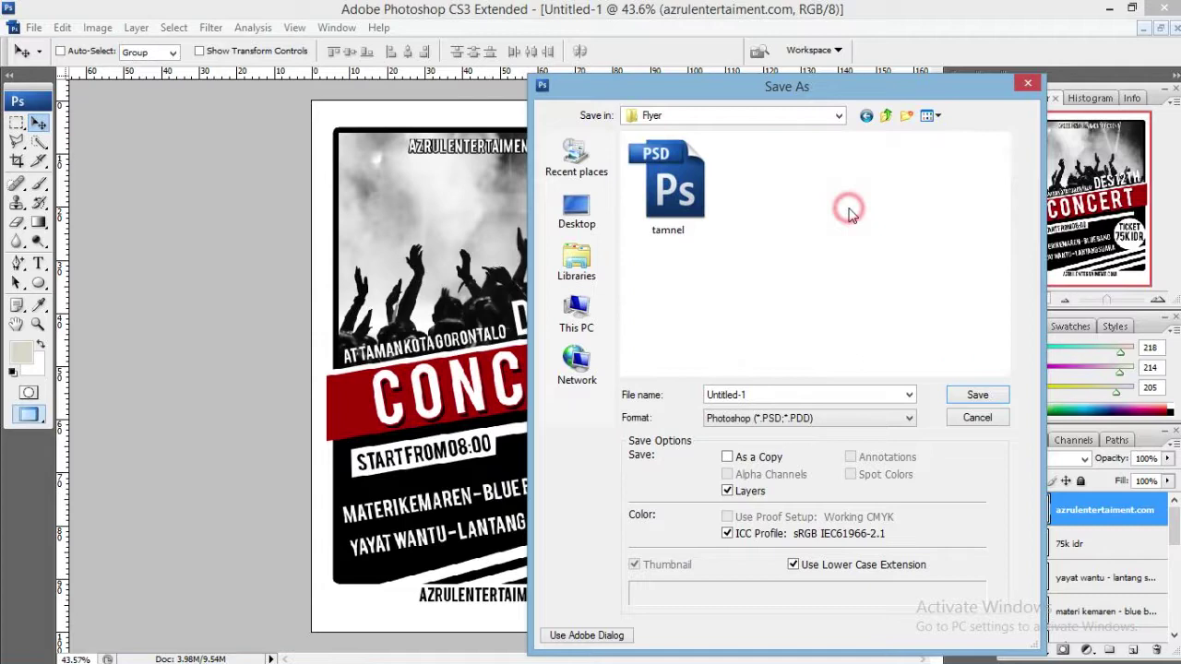
click(814, 418)
click(819, 513)
double_click(775, 394)
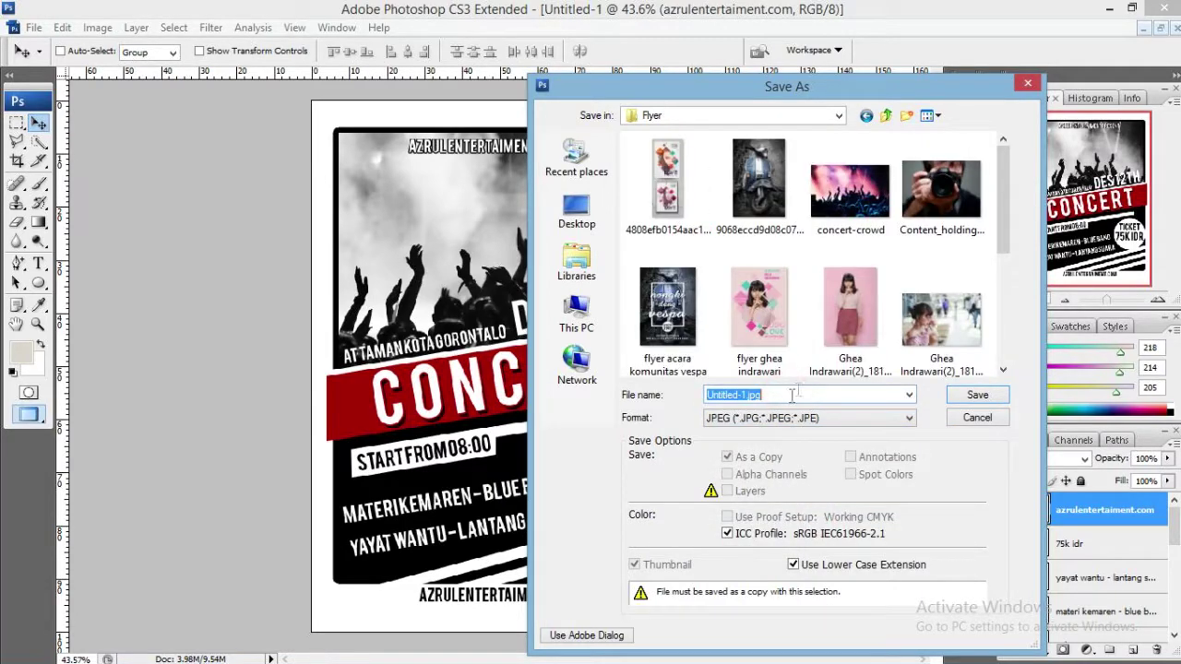
text(konser)
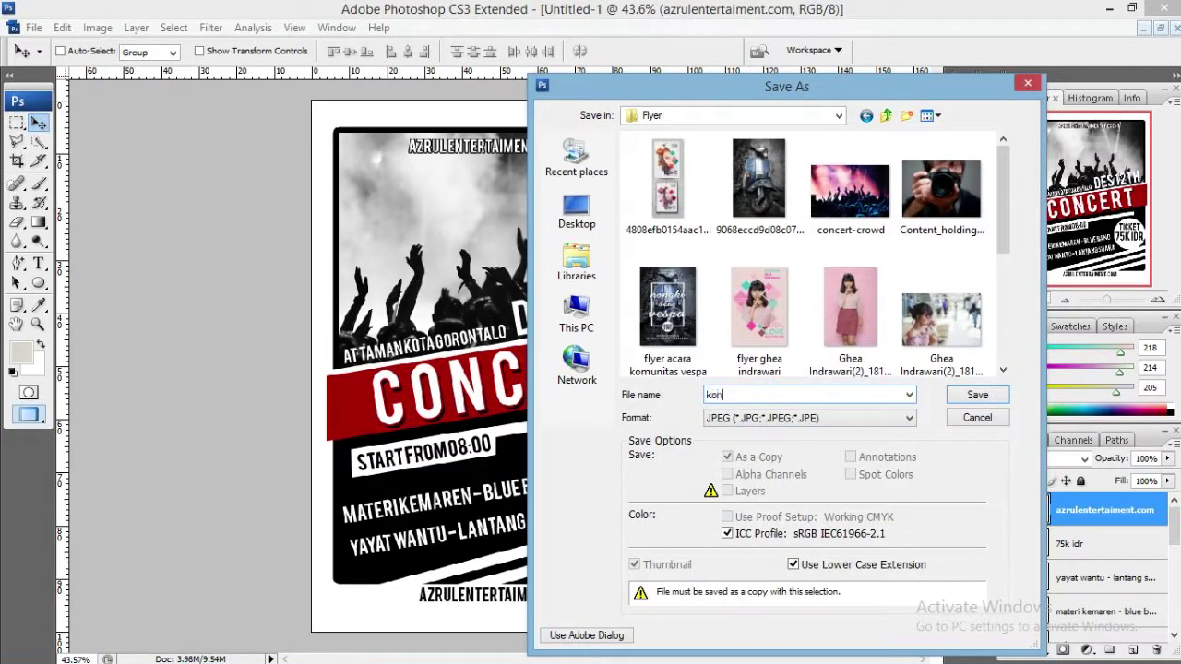
key(Return)
click(695, 166)
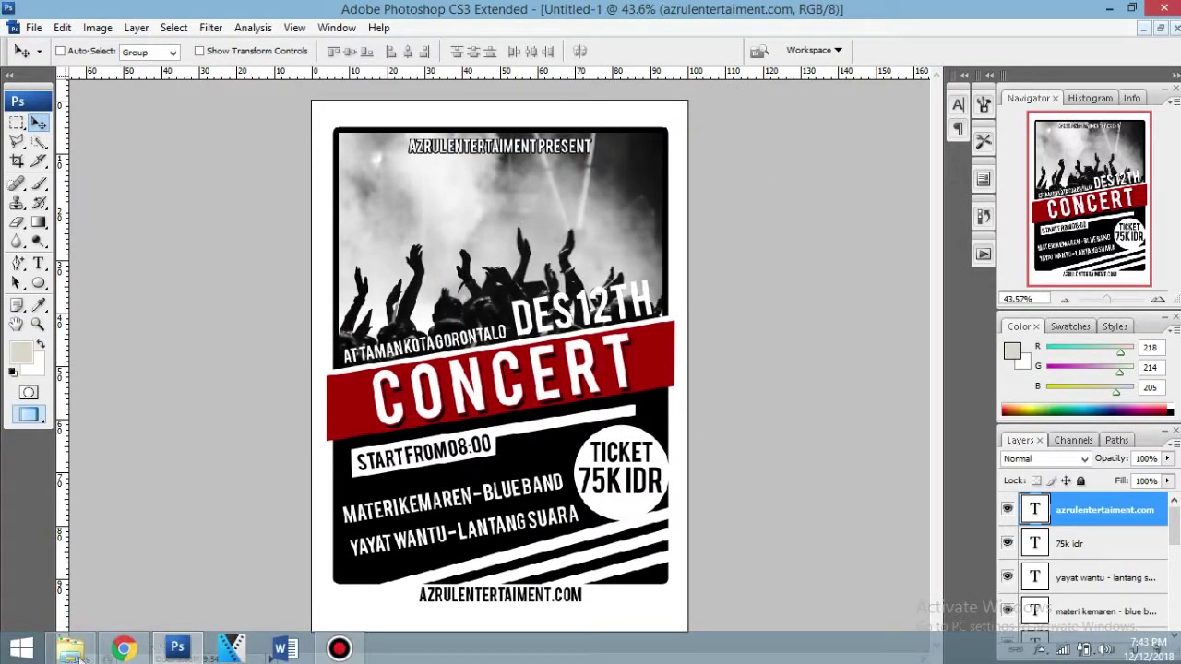
Open the konser image from the Flyer folder in Windows Photo Viewer.
click(78, 657)
click(639, 333)
scroll(639, 333, down, 1)
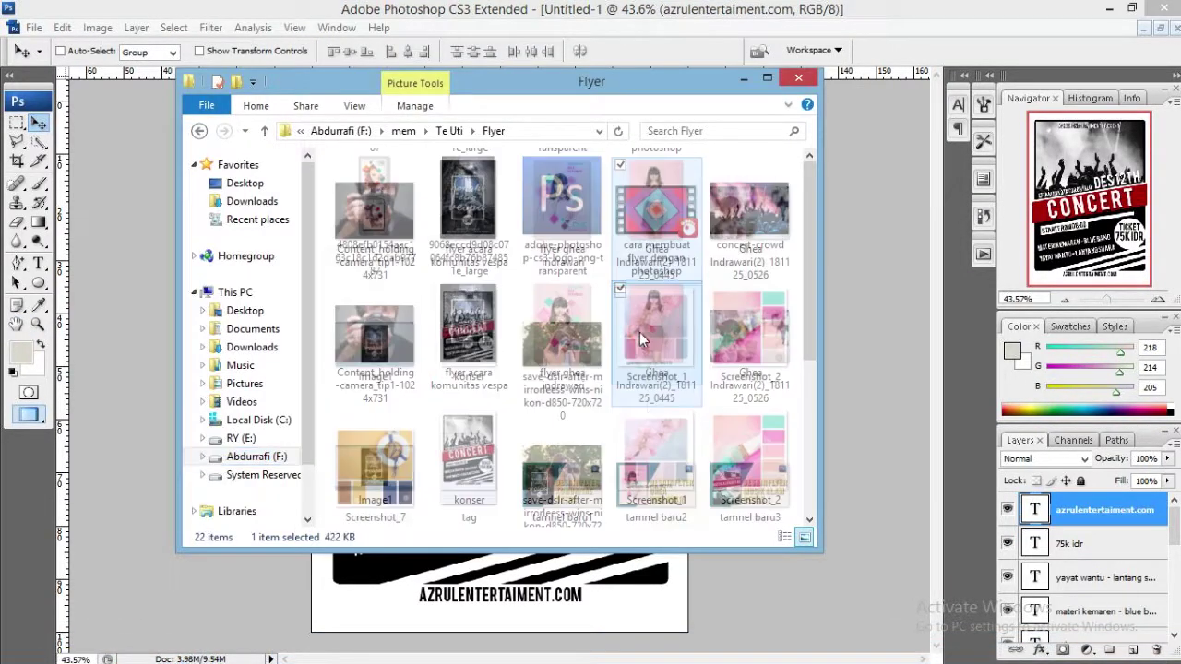
click(466, 346)
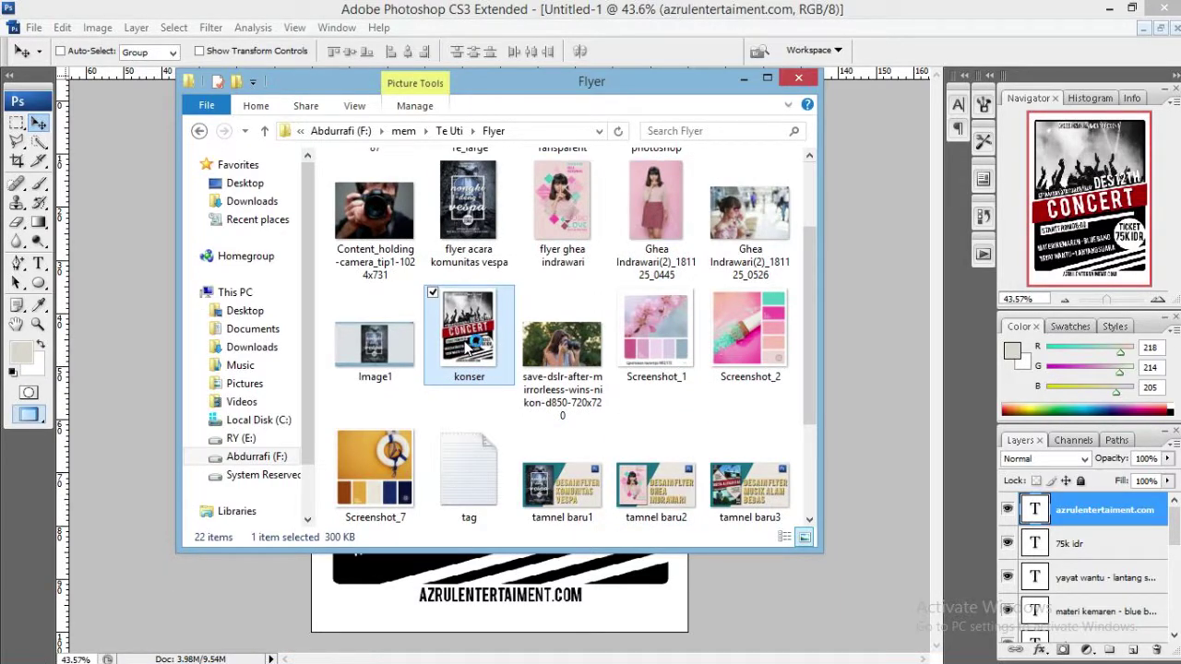
double_click(465, 346)
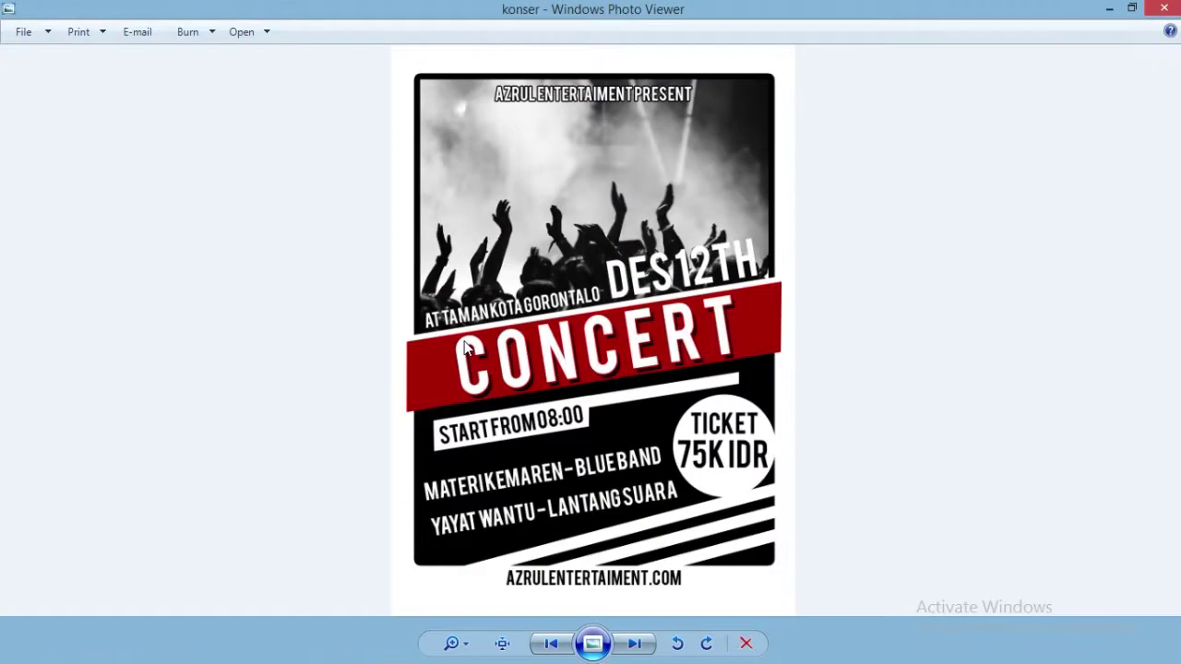
scroll(812, 267, up, 3)
scroll(749, 300, down, 3)
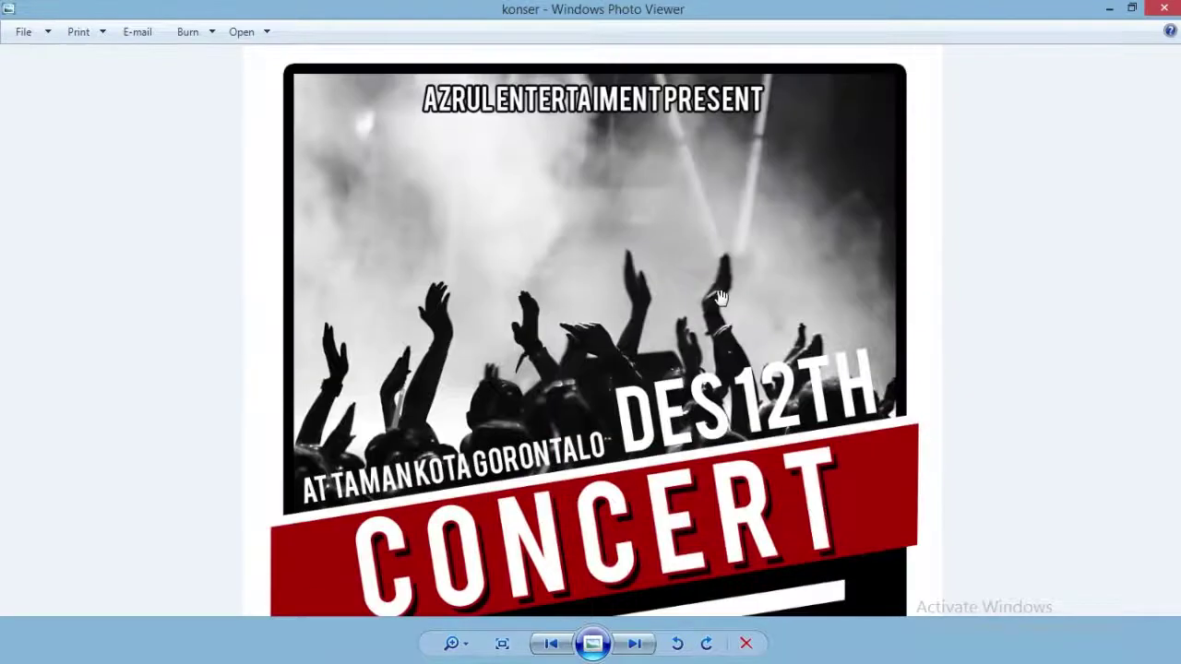